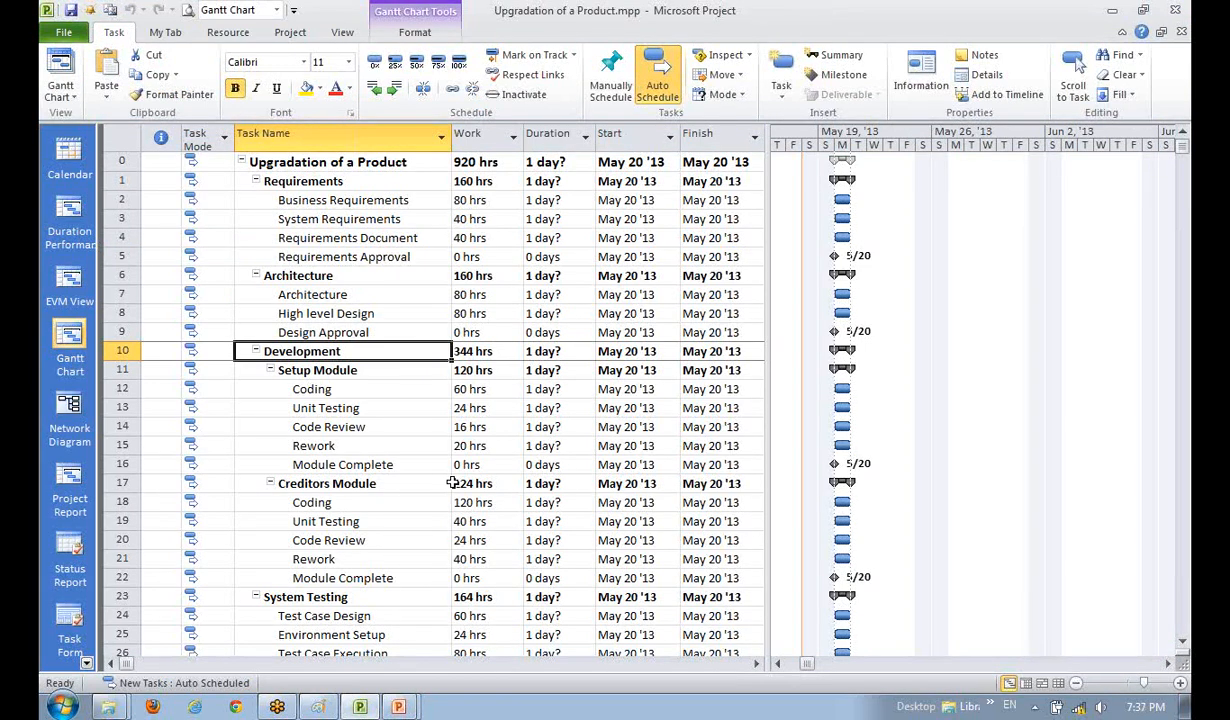
# - Try selecting Business Requirements, Requirements Approval, Requirements Document and Architecture one at a time
pyautogui.click(365, 255)
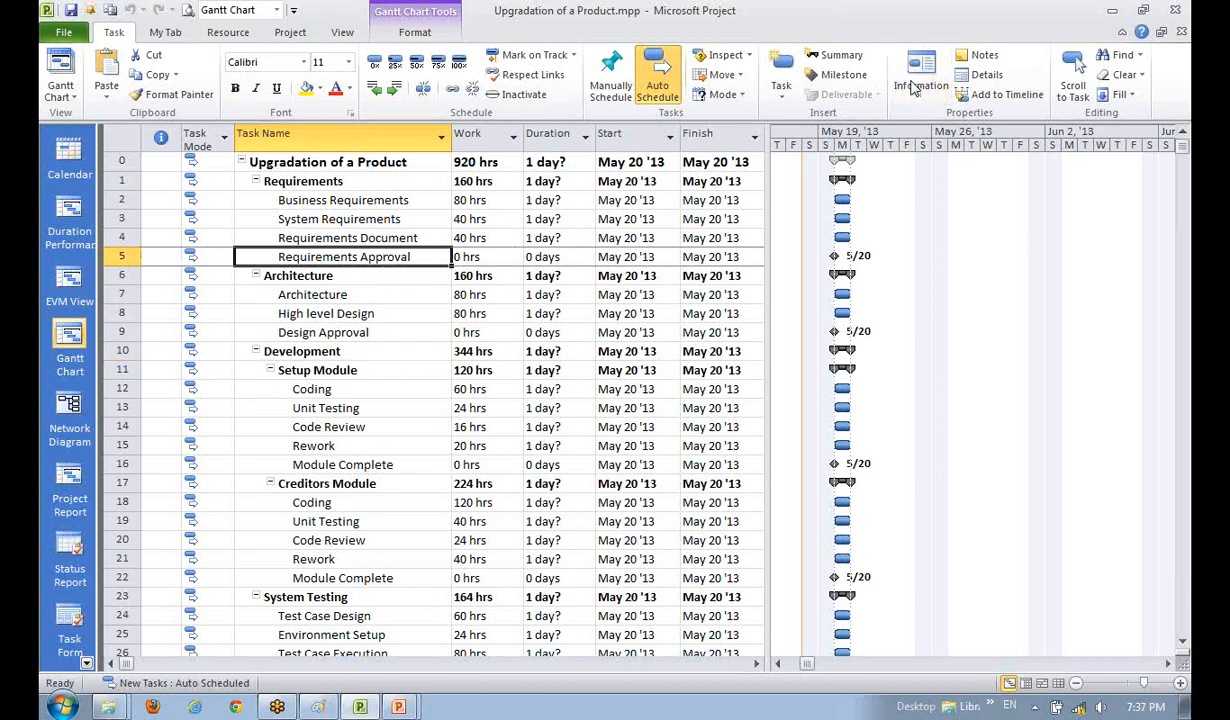
pyautogui.click(382, 202)
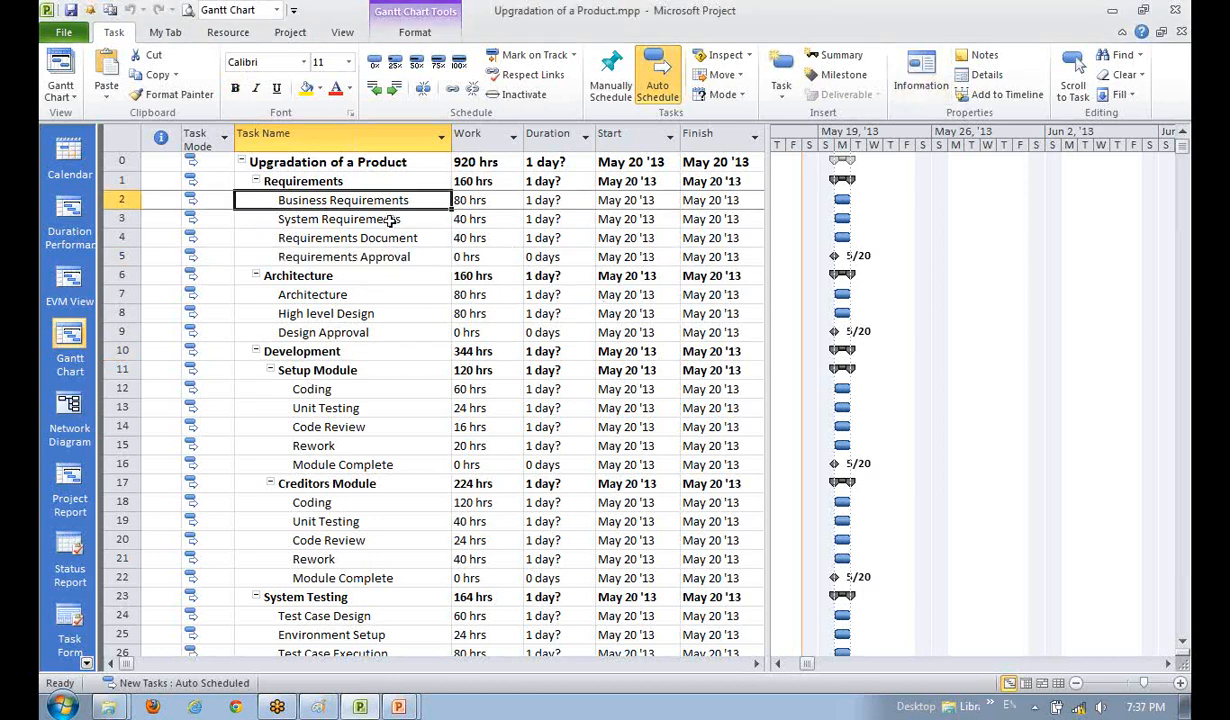
pyautogui.click(374, 257)
pyautogui.click(366, 203)
pyautogui.click(356, 258)
pyautogui.click(351, 294)
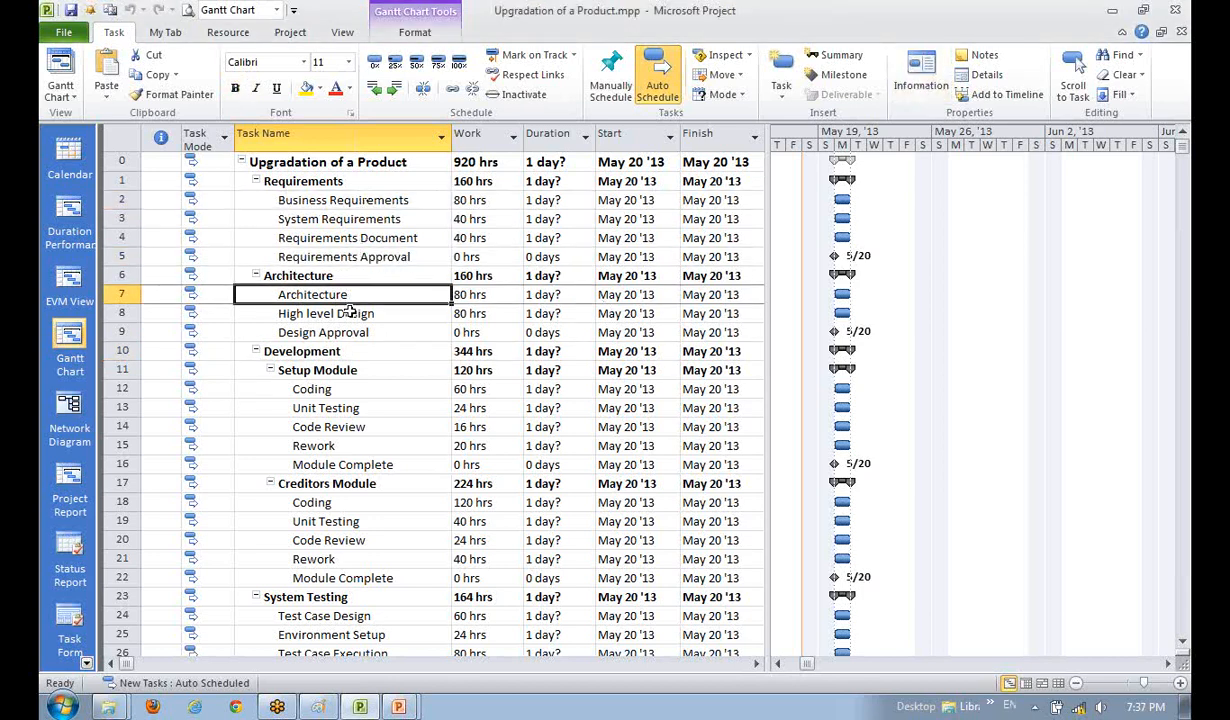
pyautogui.click(350, 200)
pyautogui.click(350, 238)
pyautogui.click(284, 291)
pyautogui.click(298, 196)
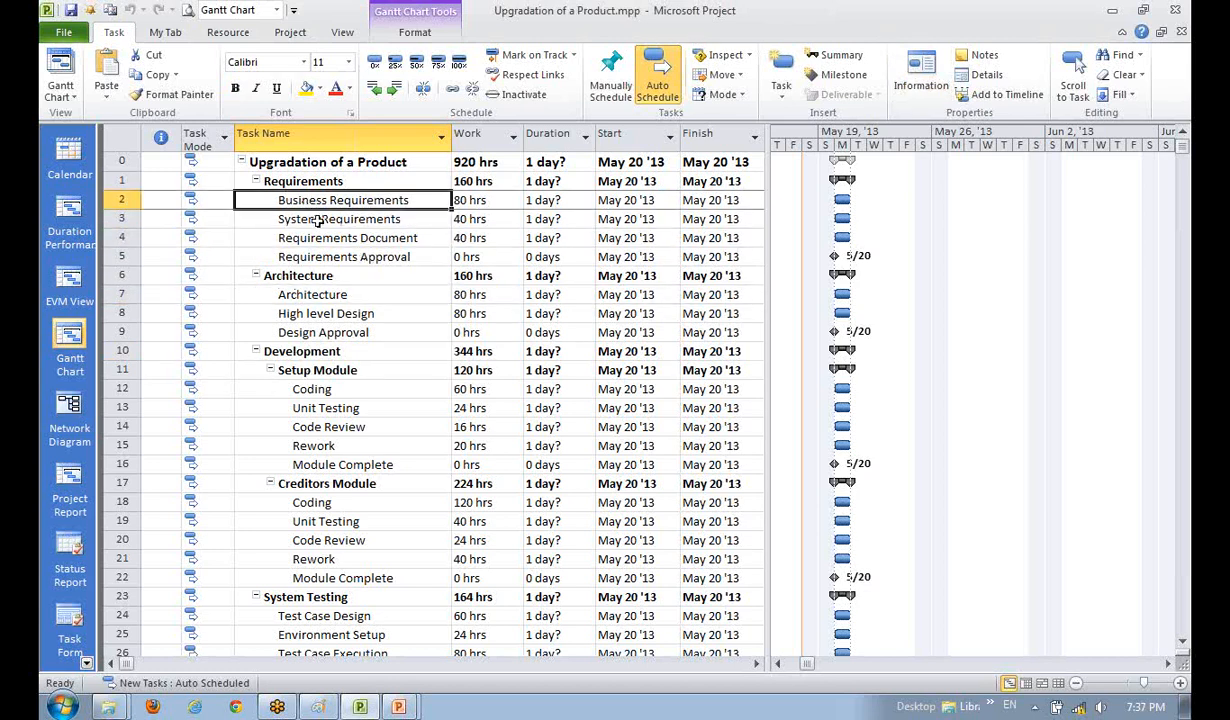
pyautogui.click(302, 212)
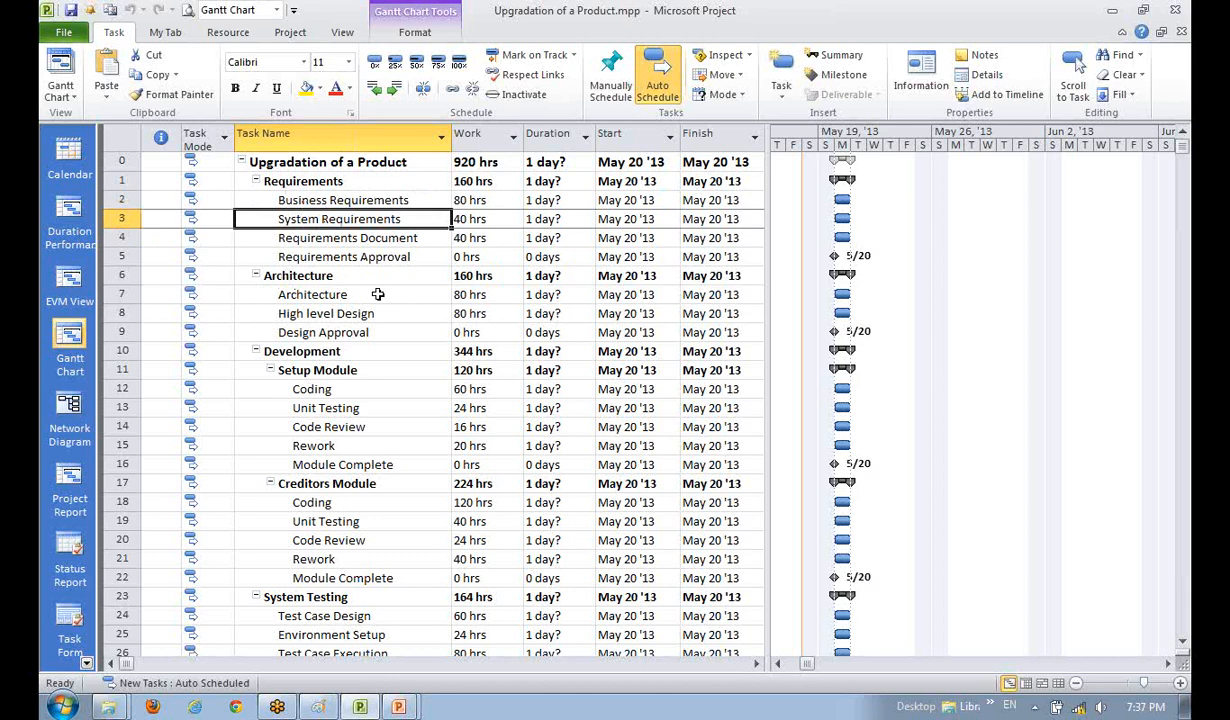
pyautogui.click(378, 294)
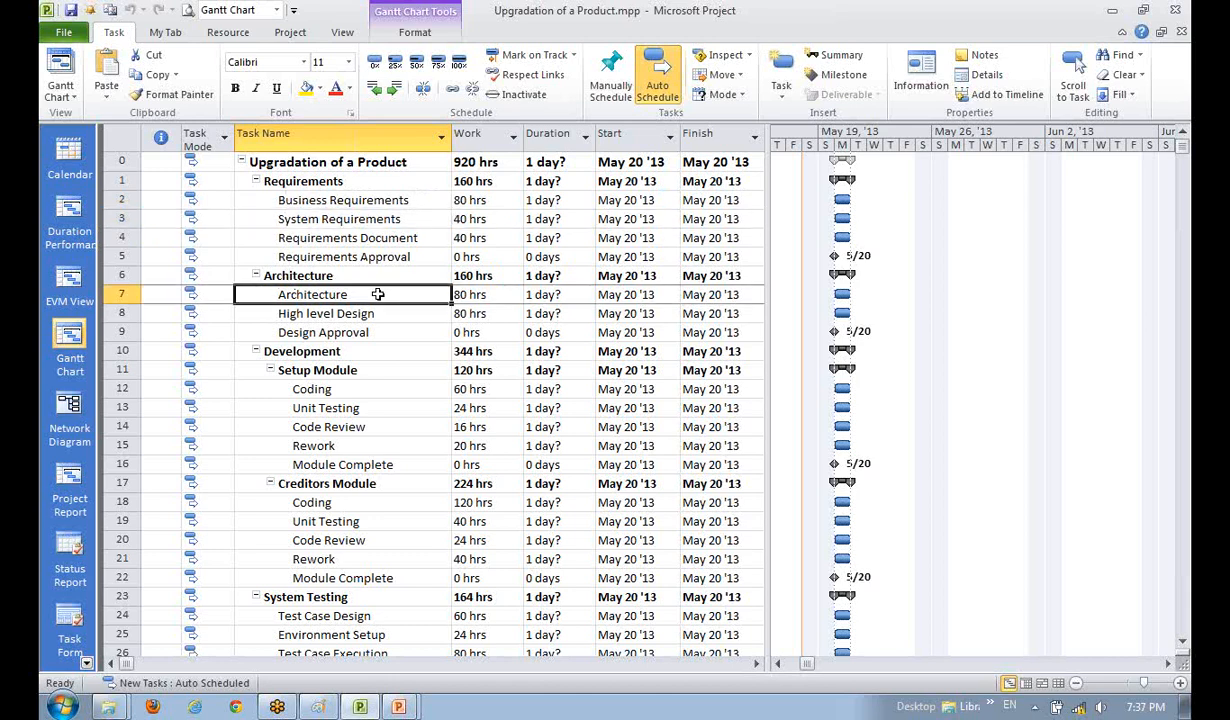
pyautogui.click(322, 240)
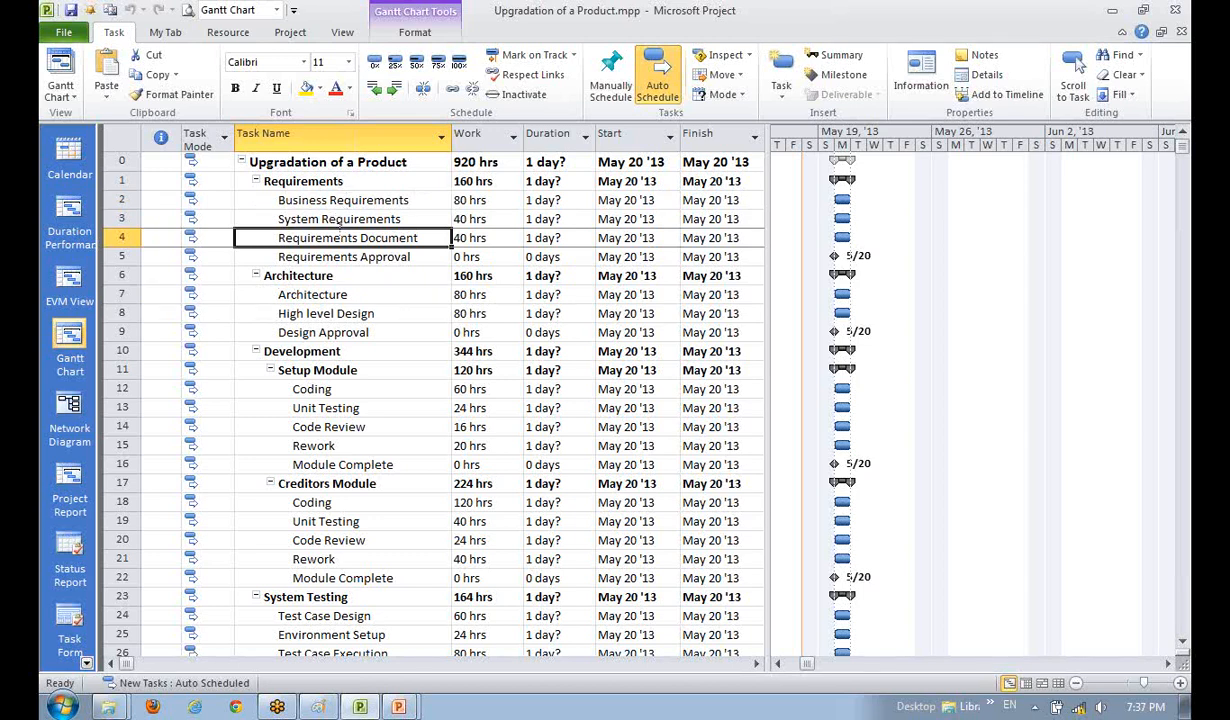
pyautogui.click(340, 328)
# - Move the selection between System Requirements, Requirements Approval and the Architecture summary task
pyautogui.click(341, 201)
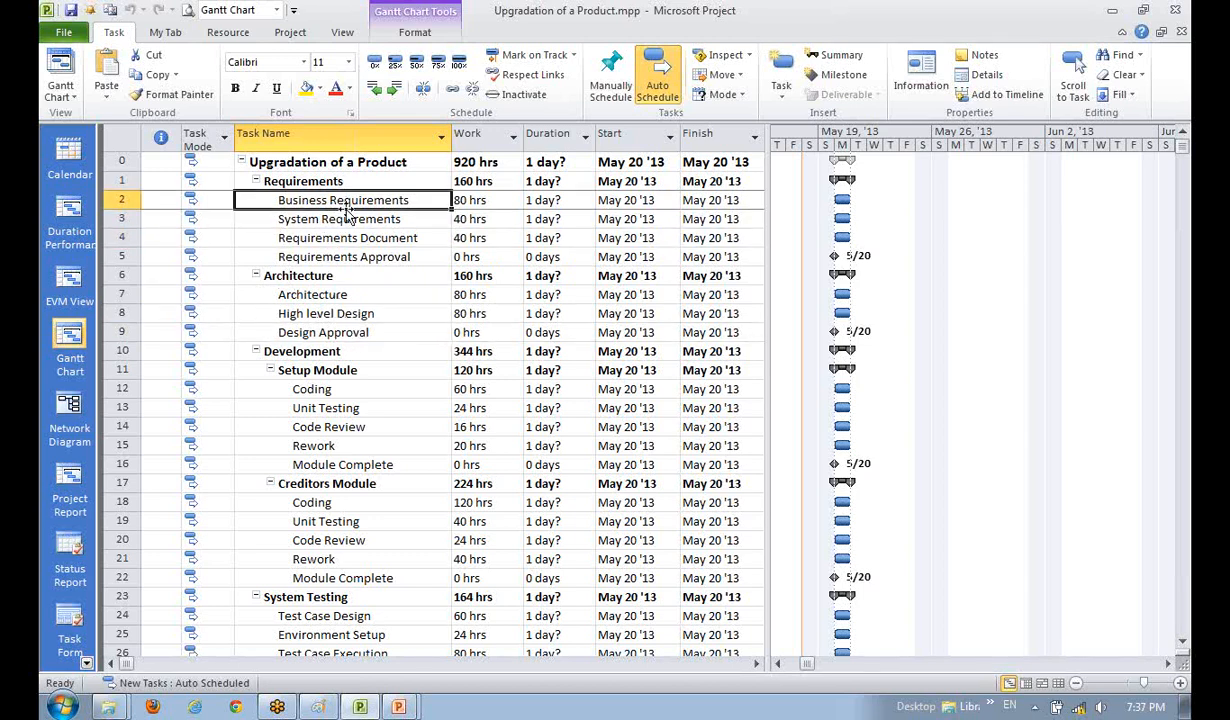
pyautogui.click(334, 218)
pyautogui.click(369, 241)
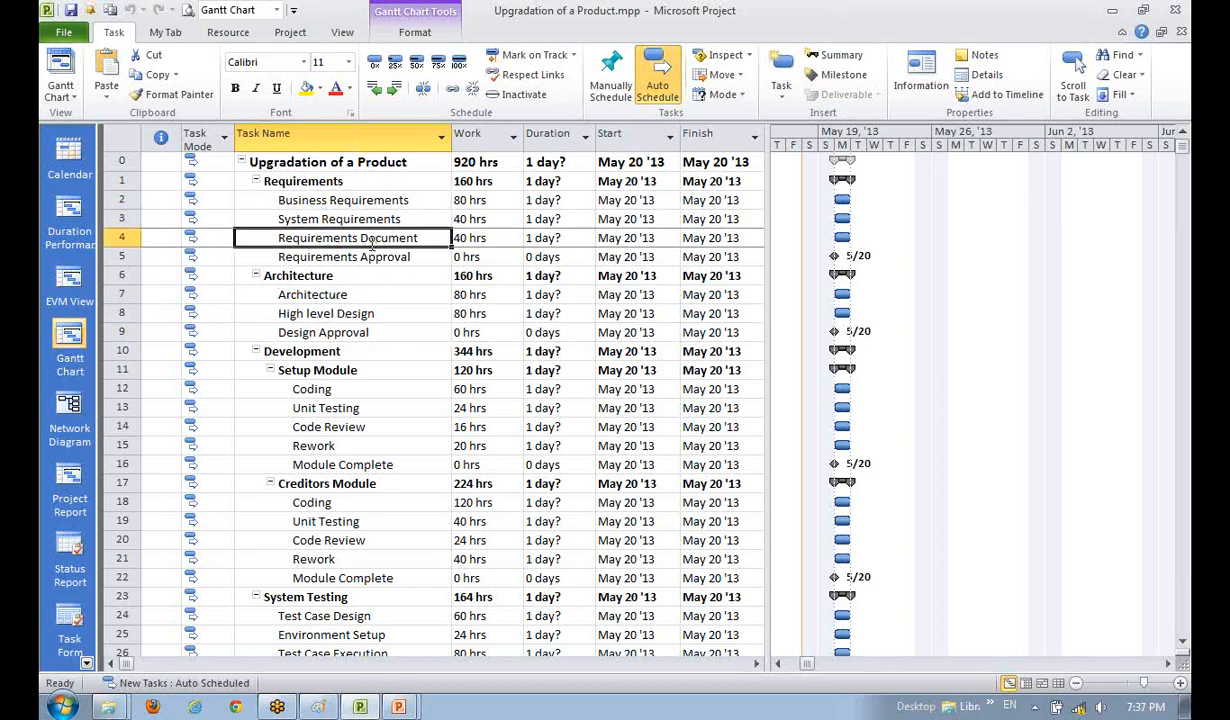
pyautogui.click(359, 326)
pyautogui.click(380, 216)
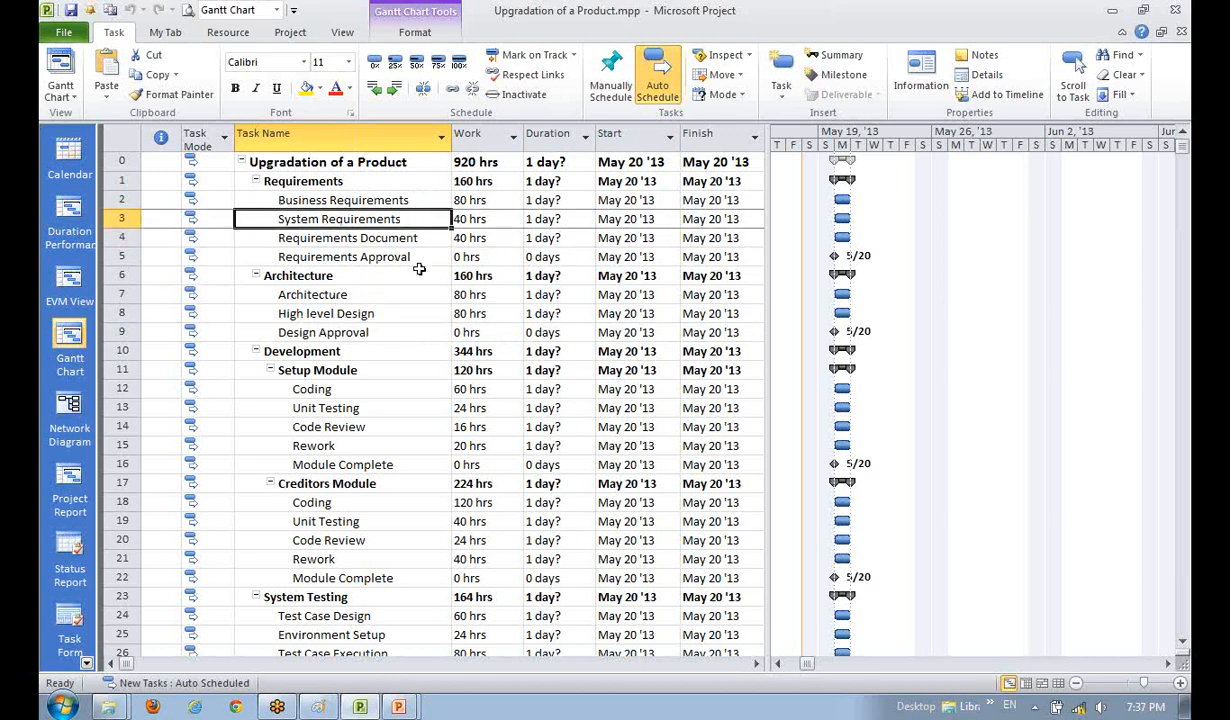
pyautogui.click(347, 238)
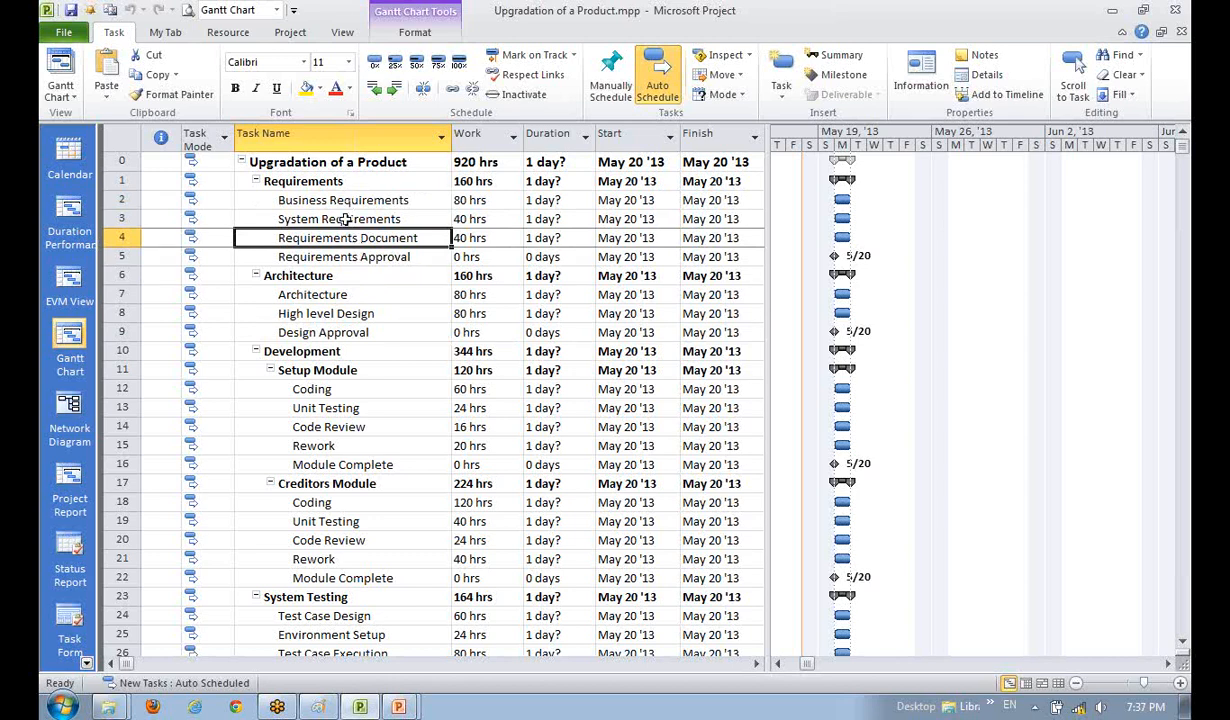
pyautogui.click(343, 222)
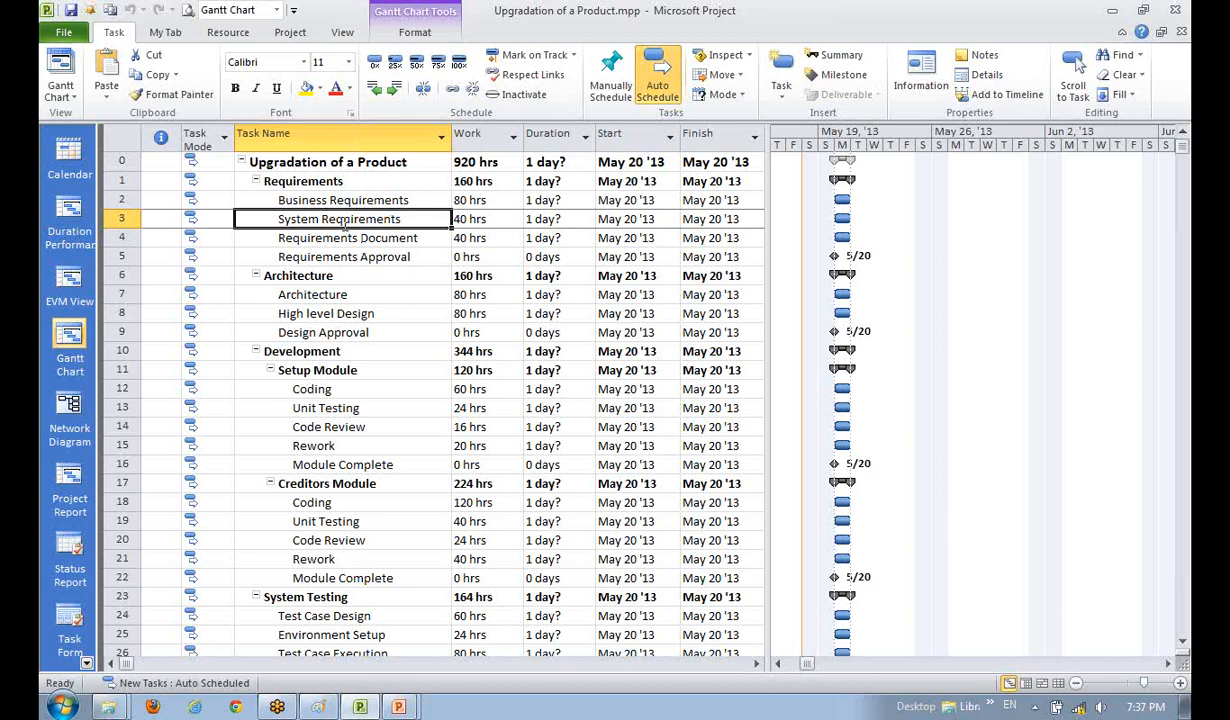
pyautogui.click(338, 256)
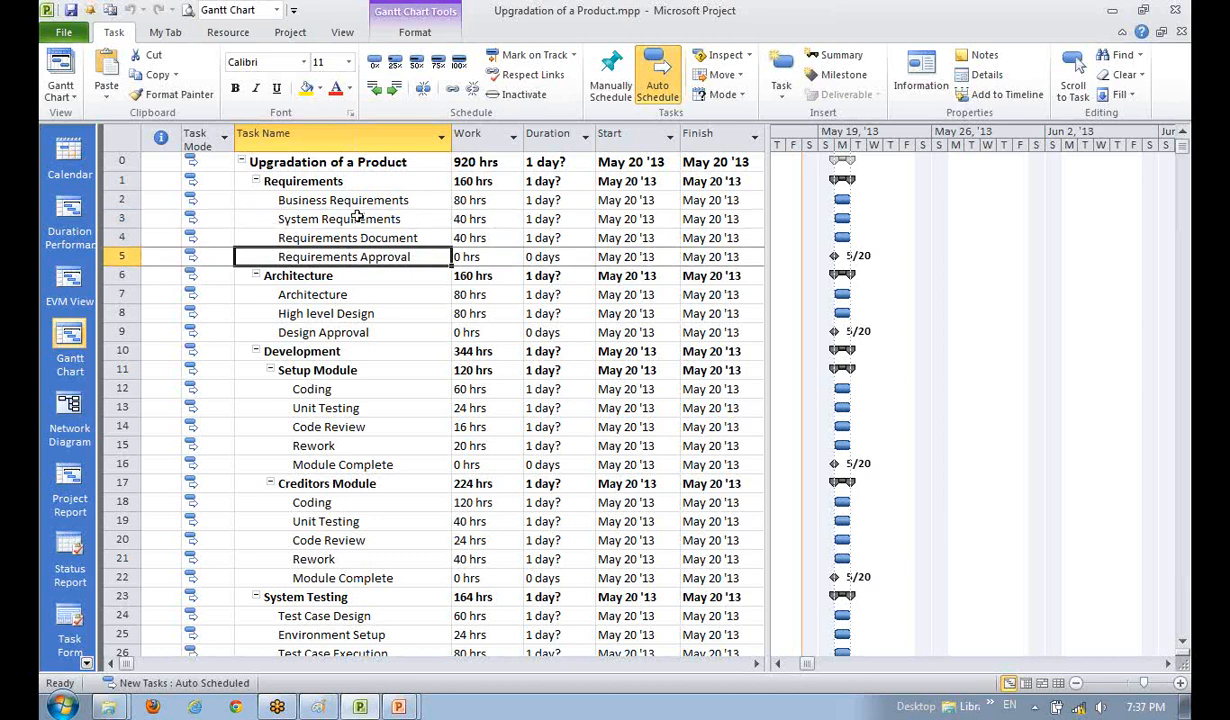
pyautogui.click(361, 200)
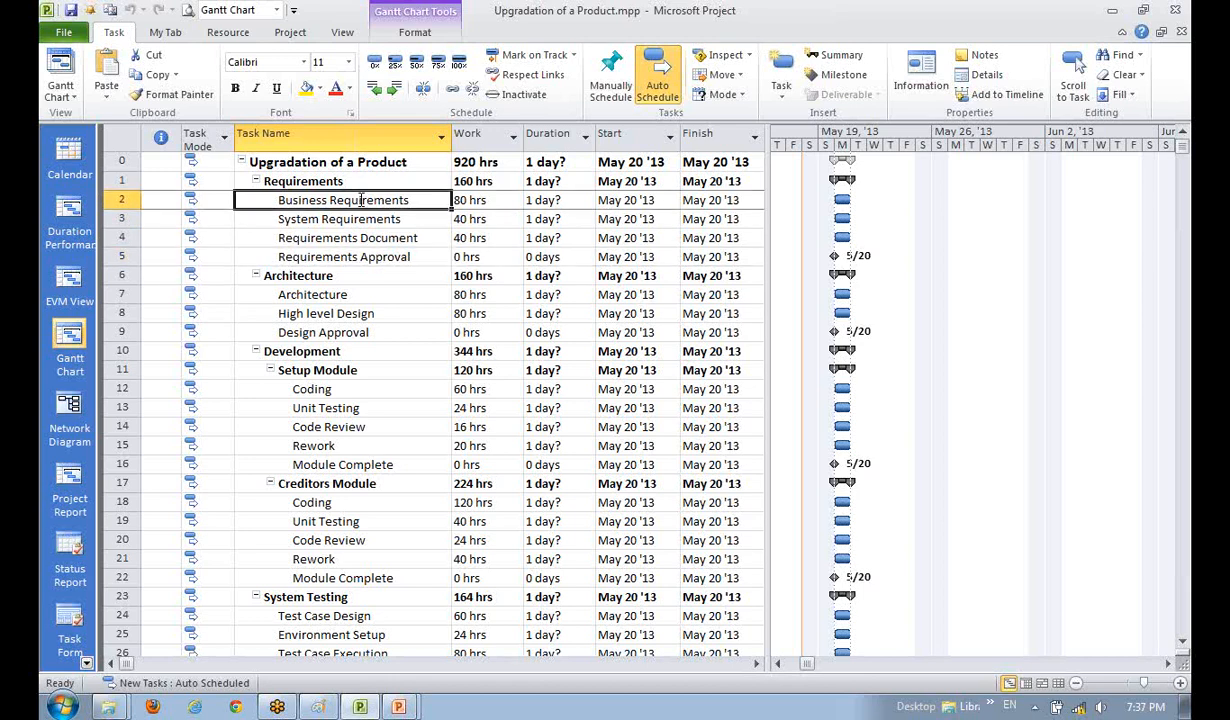
pyautogui.click(350, 220)
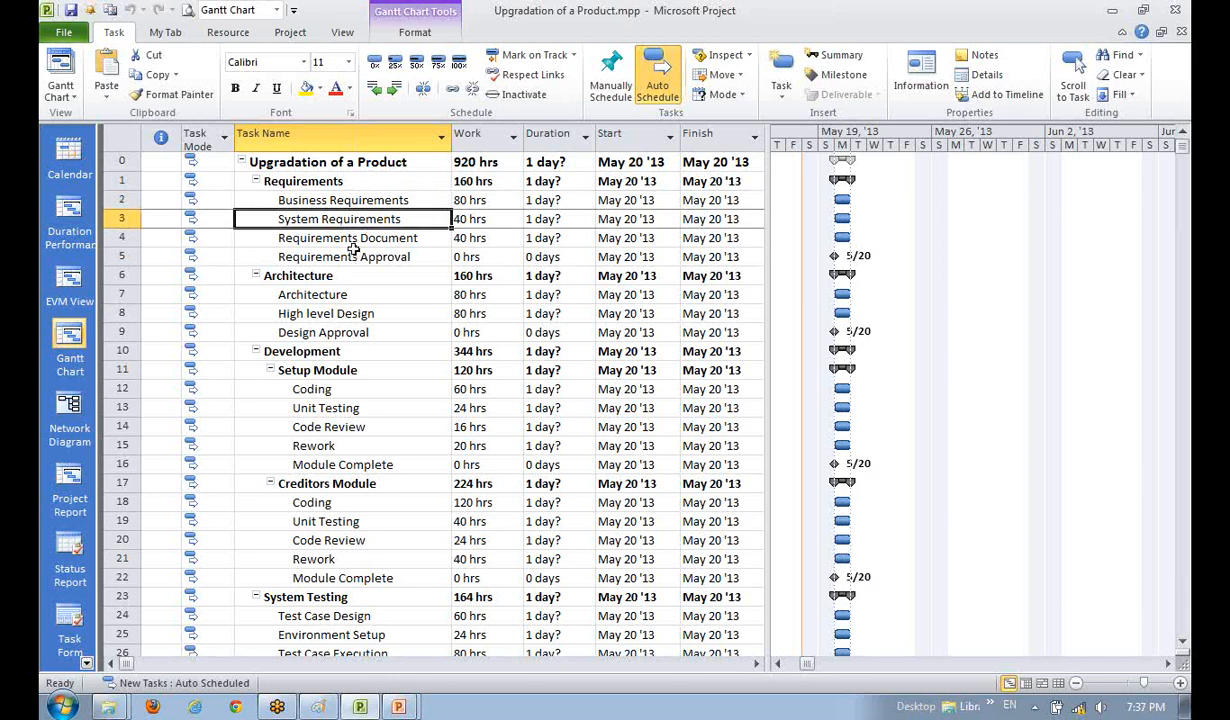
pyautogui.click(345, 257)
pyautogui.click(349, 276)
pyautogui.click(358, 316)
pyautogui.click(340, 200)
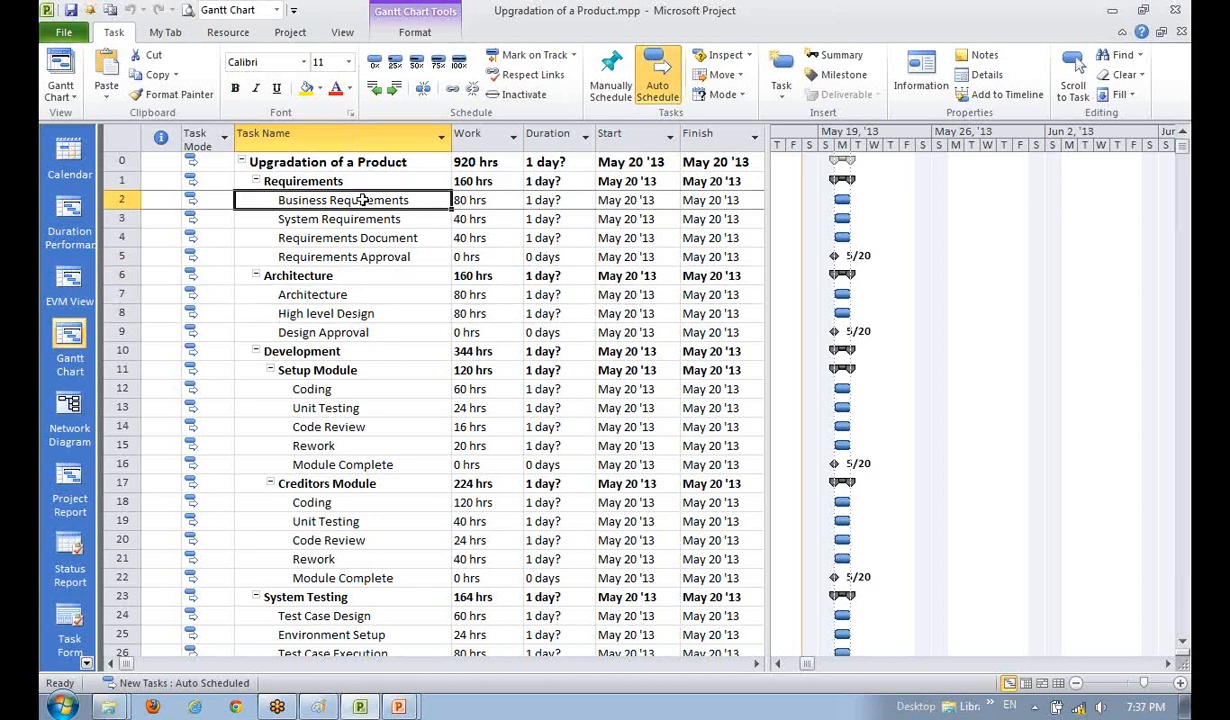
pyautogui.click(342, 221)
pyautogui.click(344, 277)
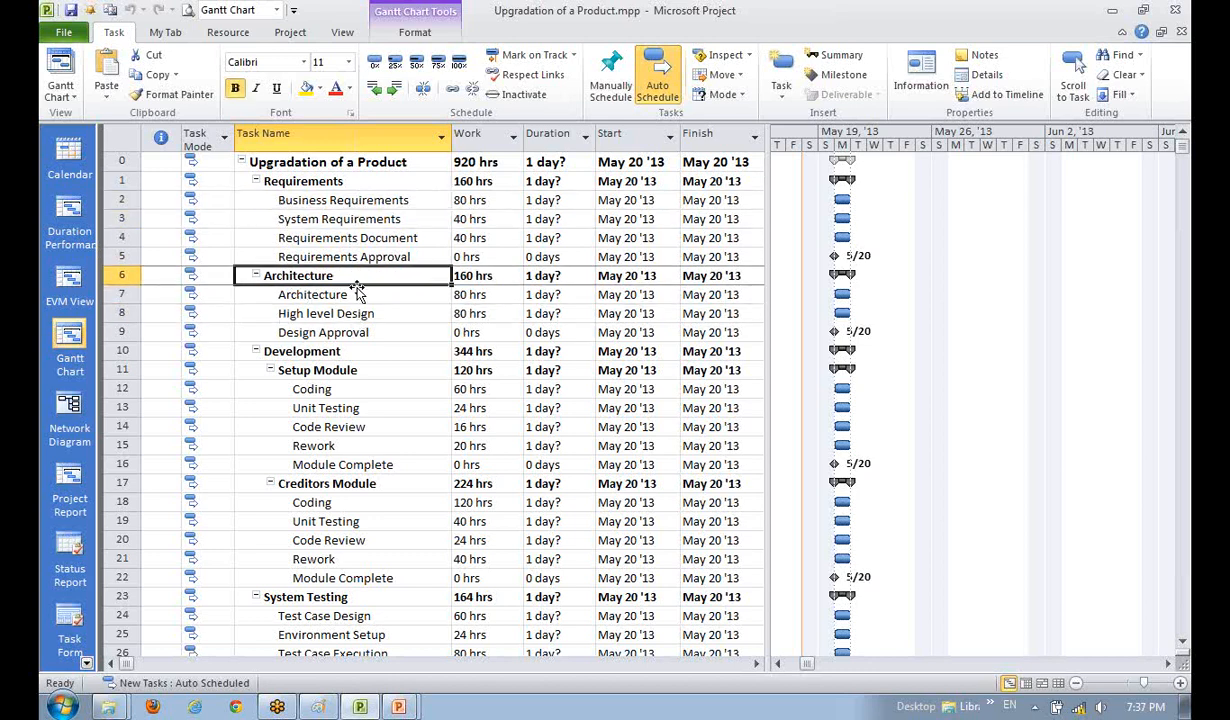
pyautogui.click(366, 201)
pyautogui.click(368, 276)
pyautogui.click(366, 201)
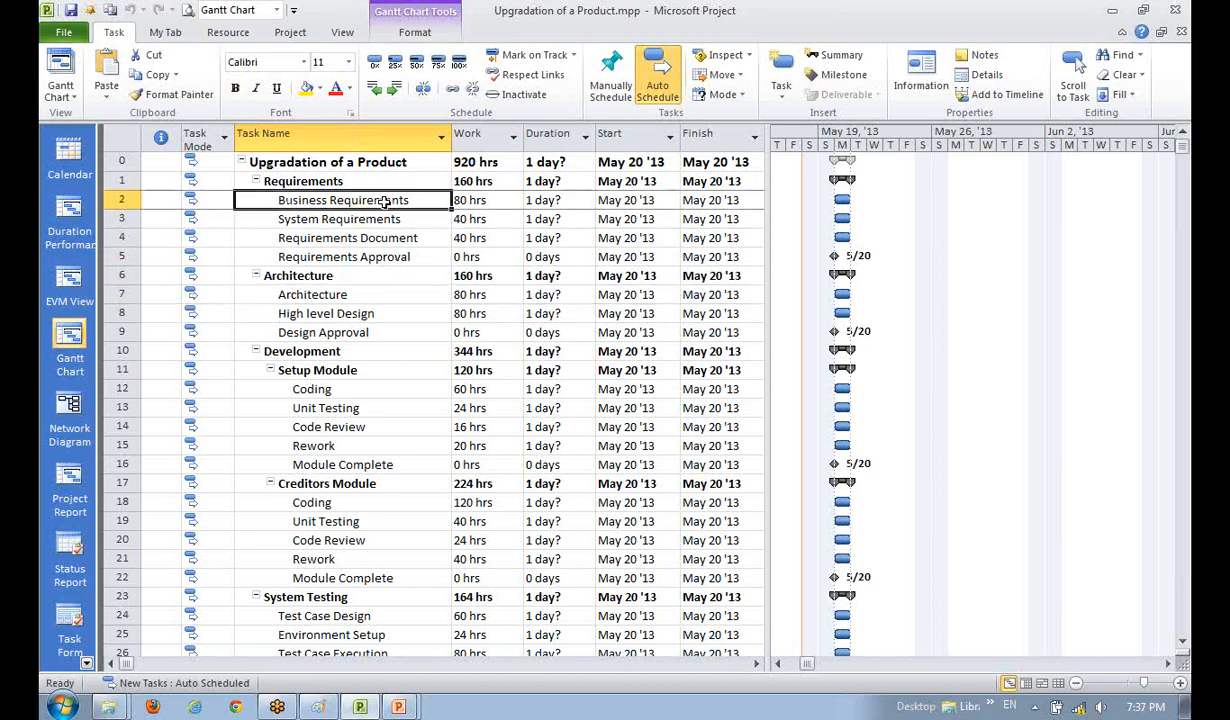
# - Select Business Requirements together with Requirements Document
pyautogui.moveTo(366, 201); pyautogui.dragTo(392, 220)
pyautogui.click(385, 280)
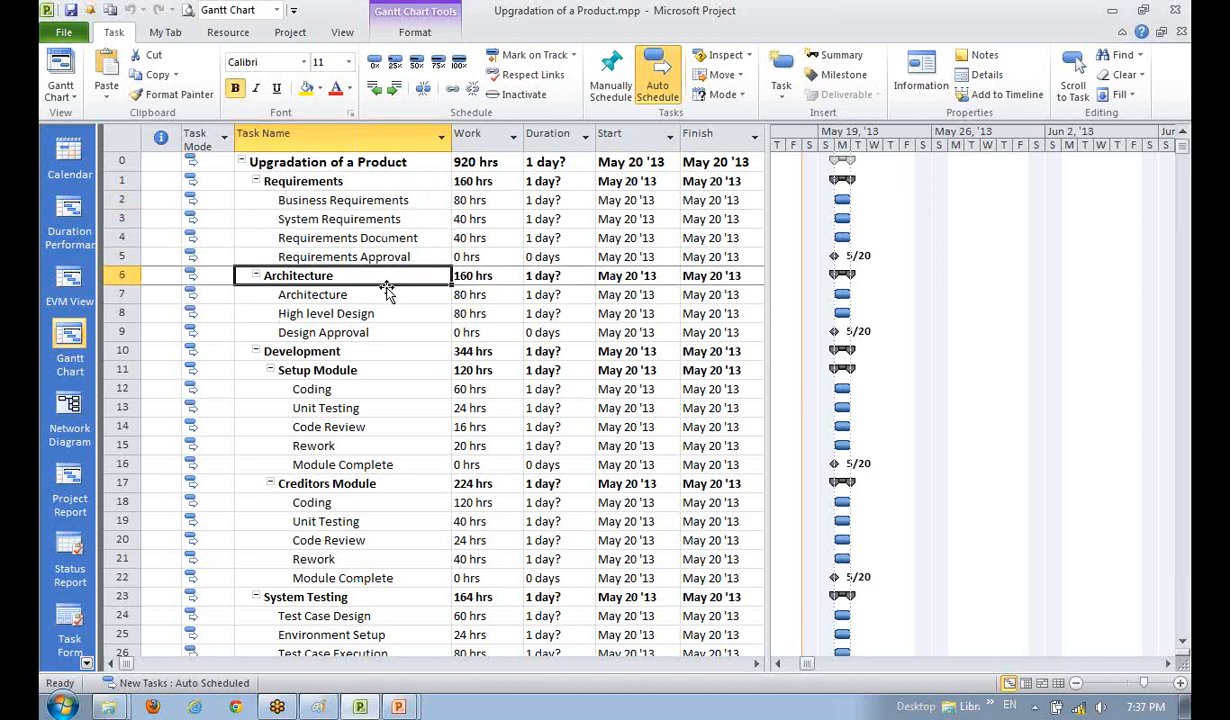
pyautogui.click(368, 330)
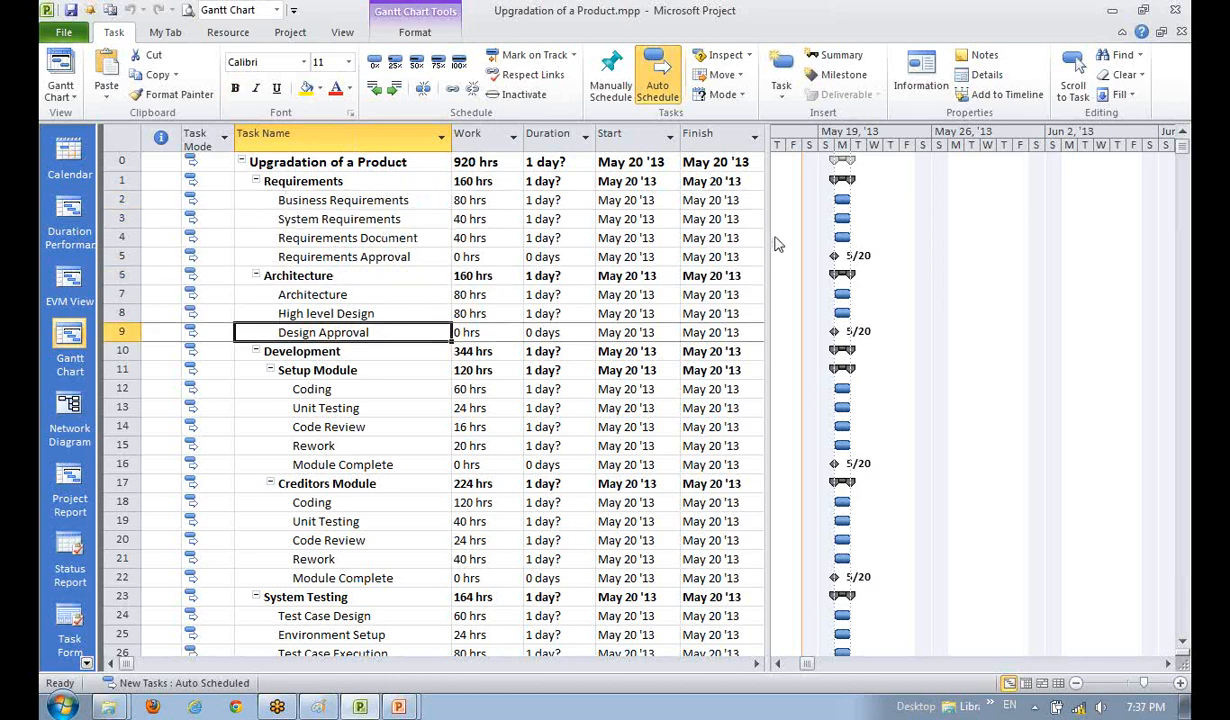
pyautogui.click(325, 236)
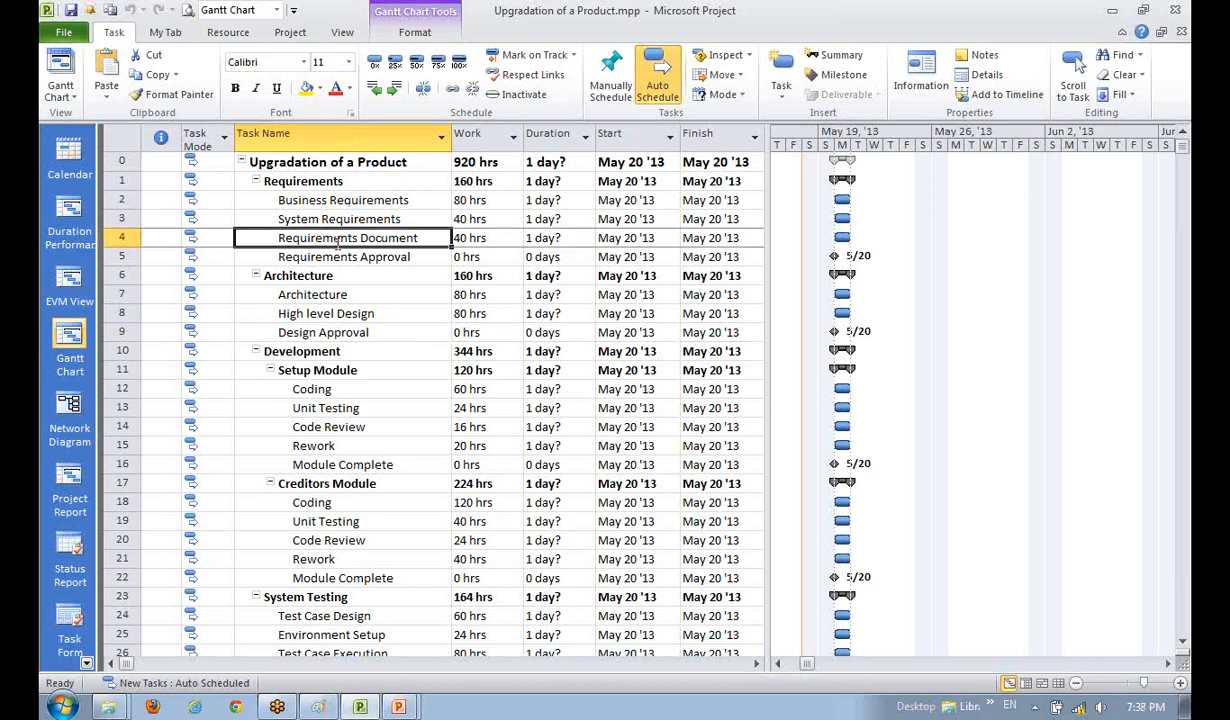
pyautogui.keyDown('ctrl'); pyautogui.click(345, 201); pyautogui.keyUp('ctrl')
pyautogui.click(385, 256)
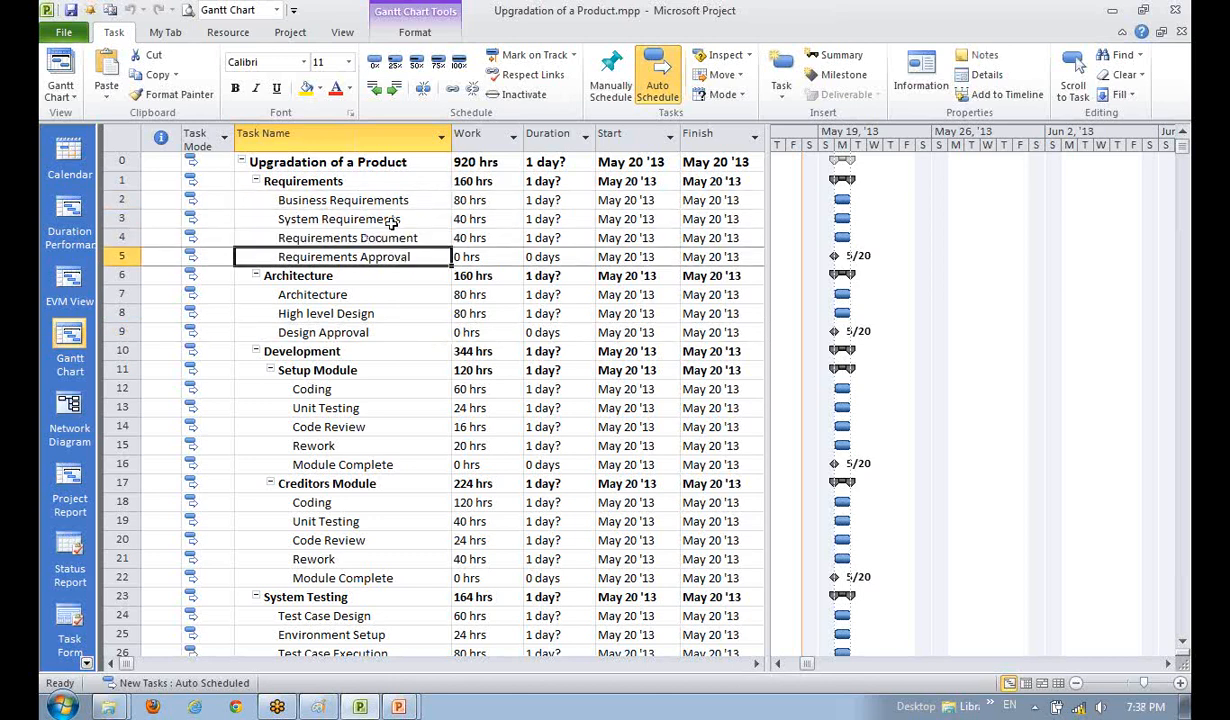
pyautogui.click(375, 200)
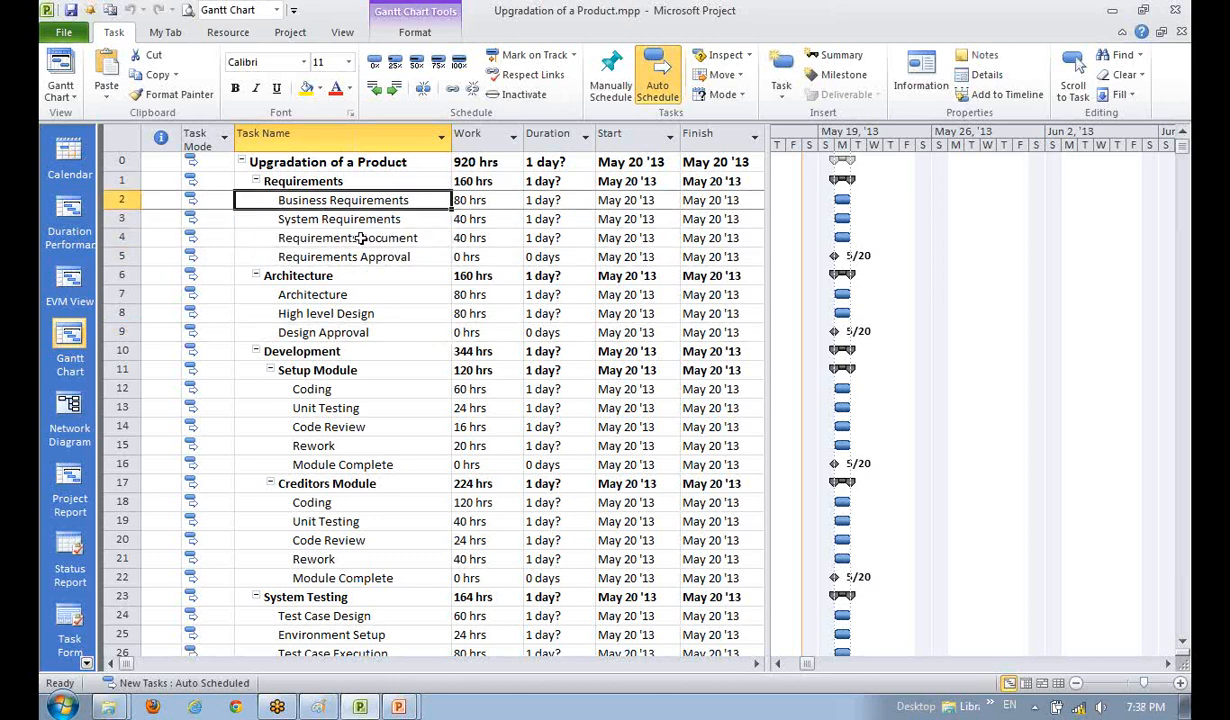
pyautogui.keyDown('ctrl'); pyautogui.click(357, 238); pyautogui.keyUp('ctrl')
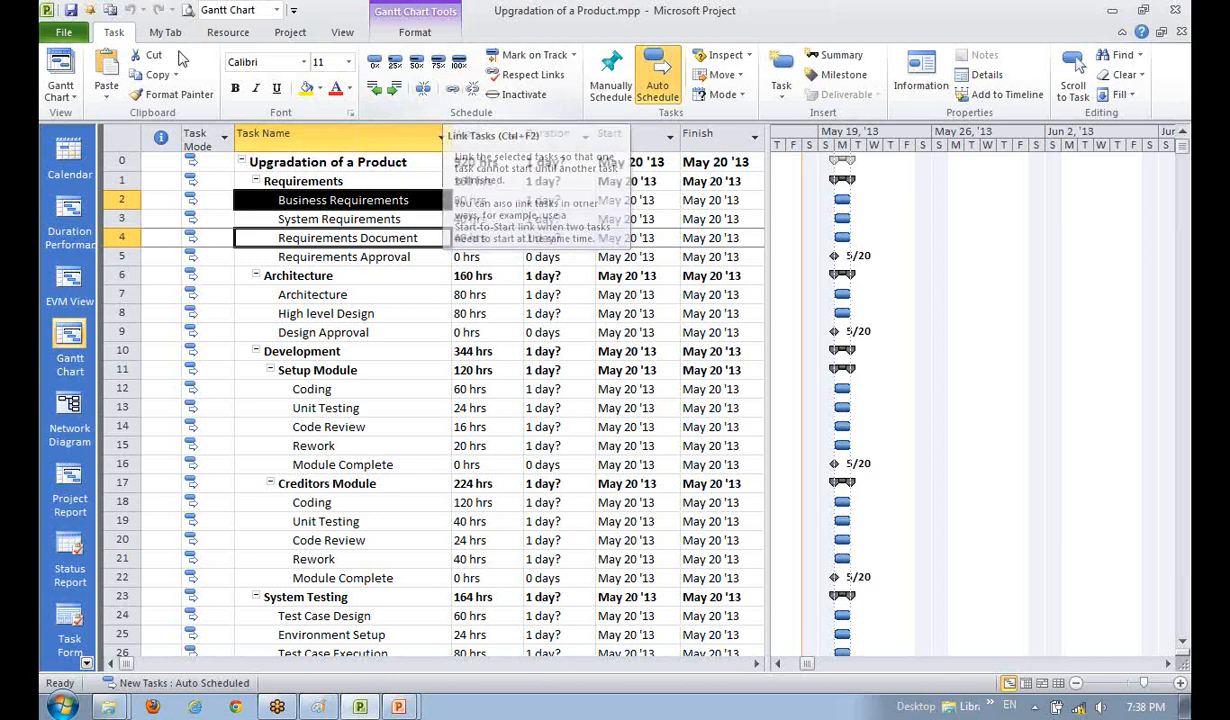
pyautogui.click(449, 91)
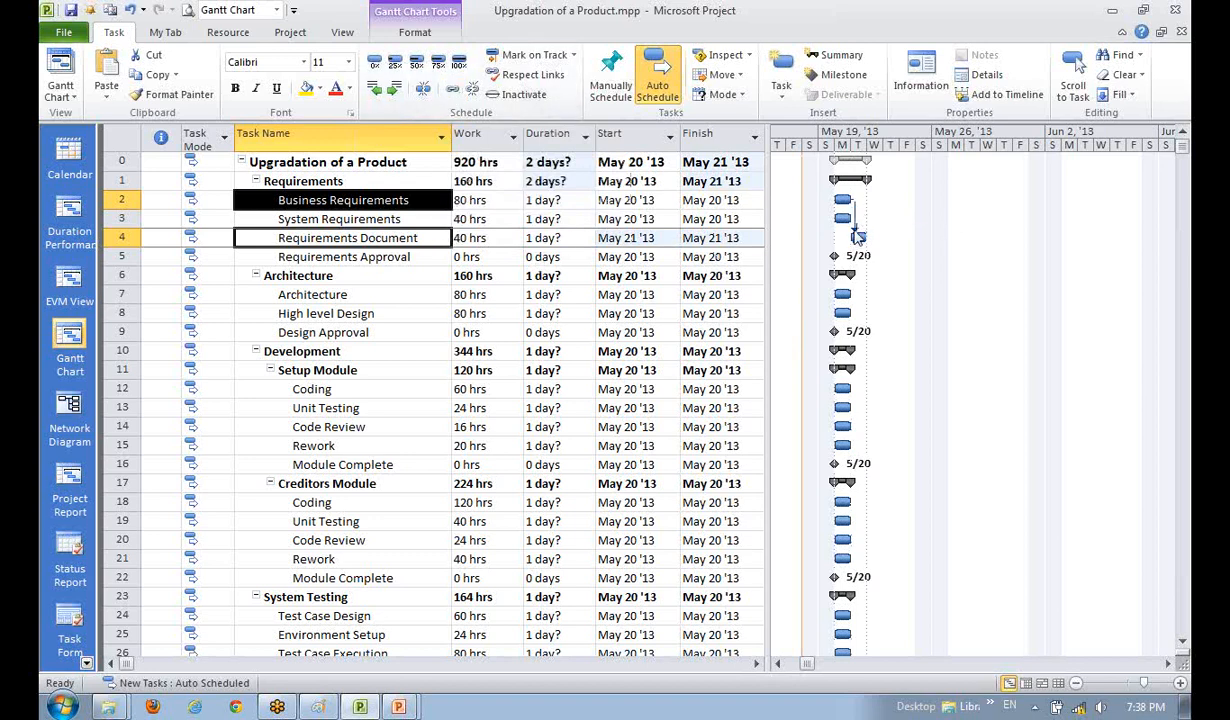
pyautogui.click(361, 272)
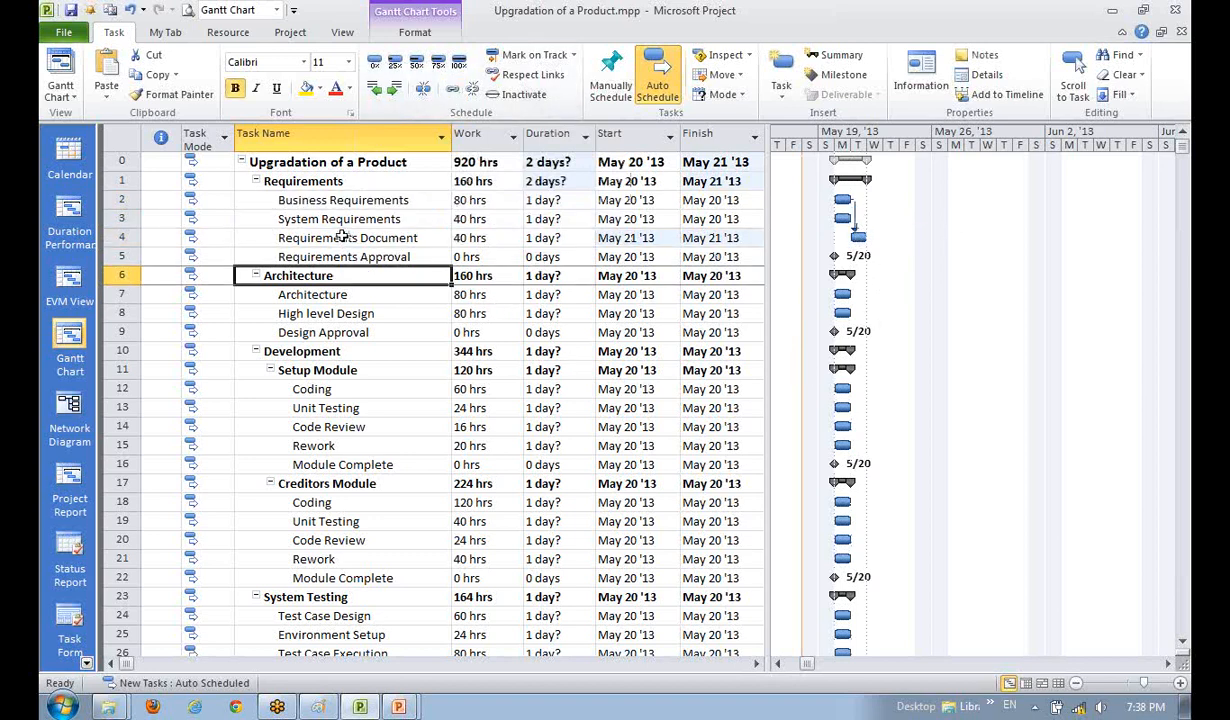
pyautogui.click(343, 237)
pyautogui.click(372, 218)
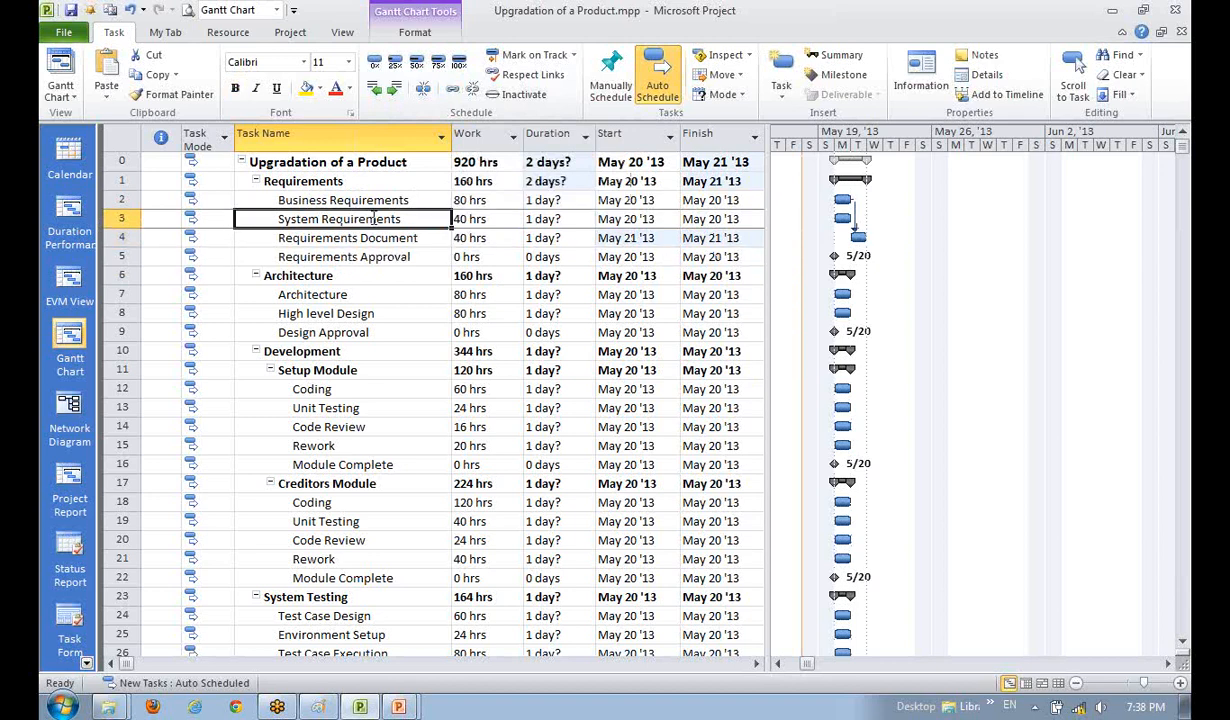
pyautogui.click(346, 287)
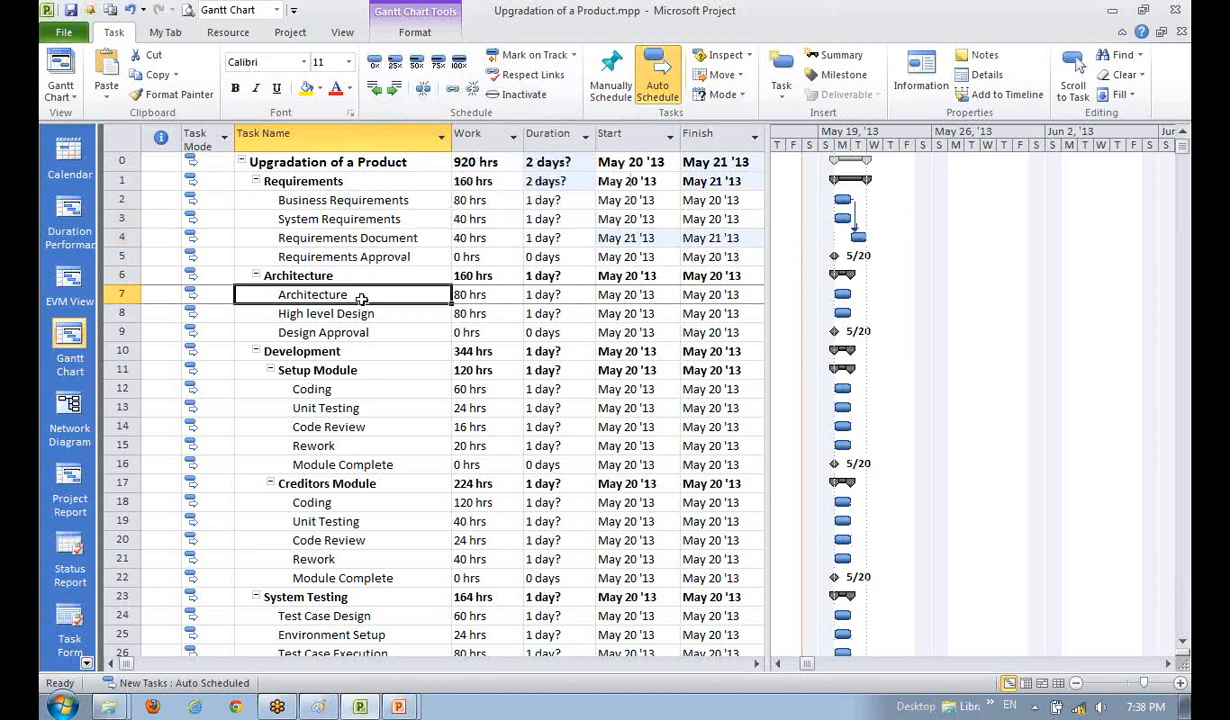
pyautogui.click(334, 220)
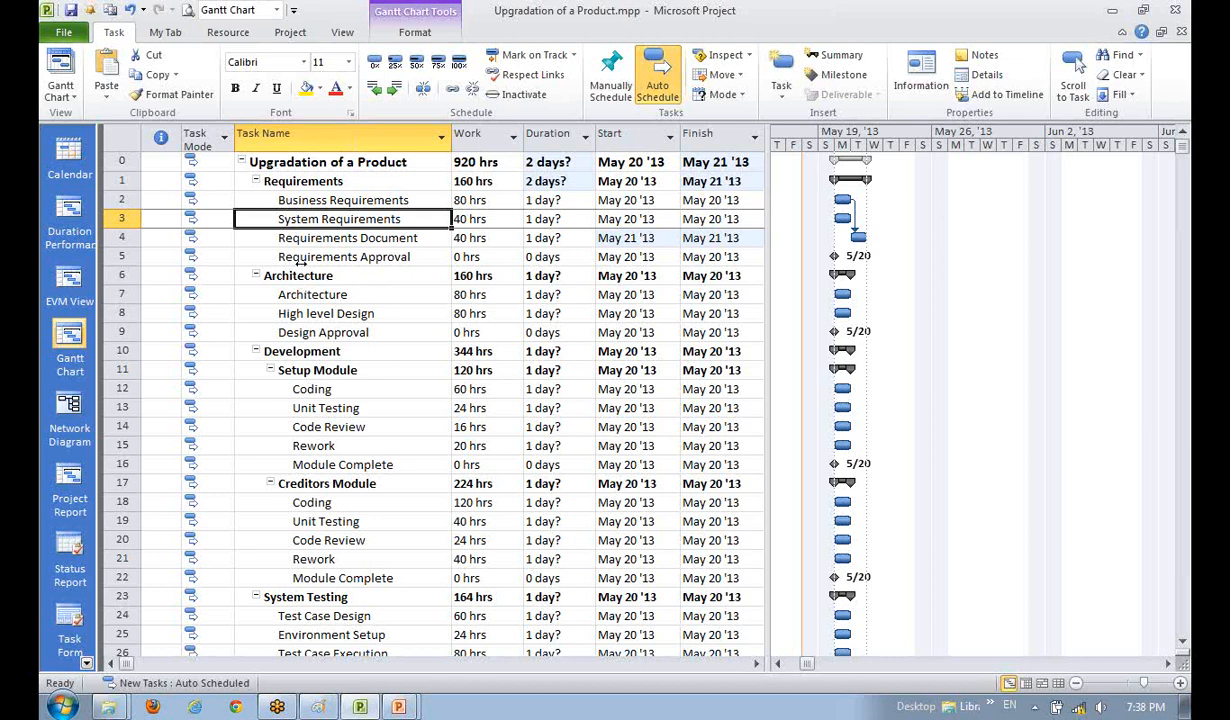
pyautogui.moveTo(334, 240); pyautogui.dragTo(318, 225)
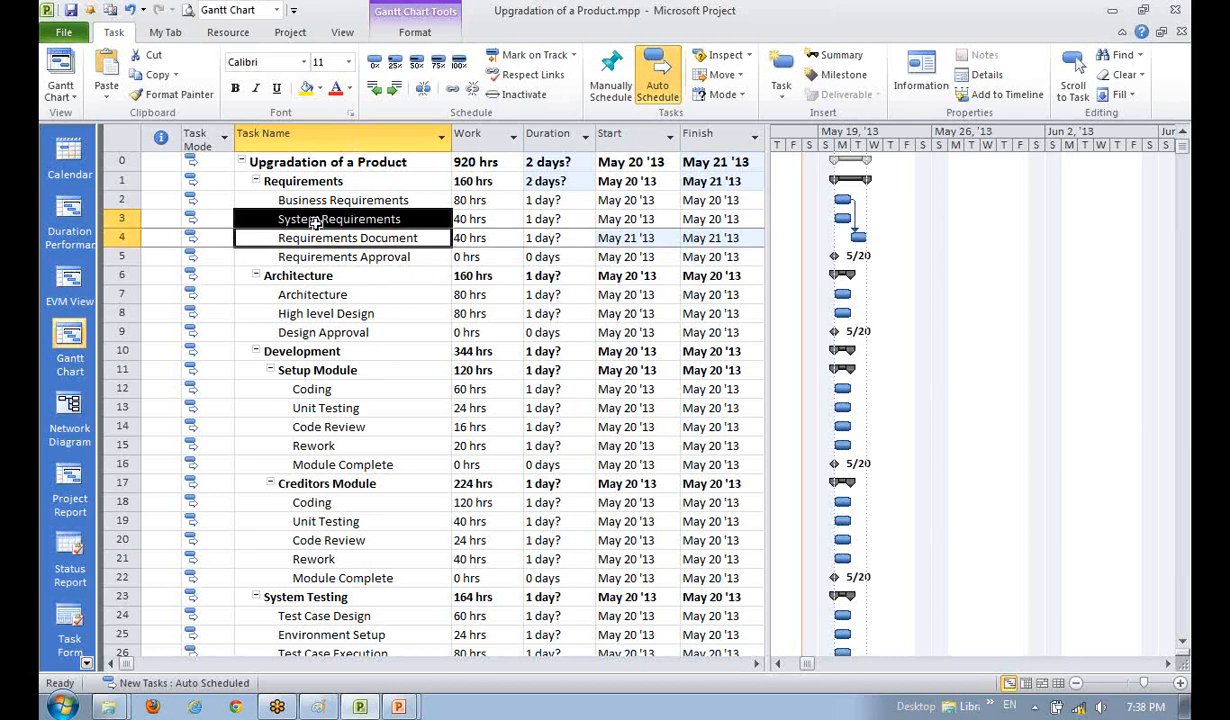
pyautogui.click(357, 280)
pyautogui.click(360, 219)
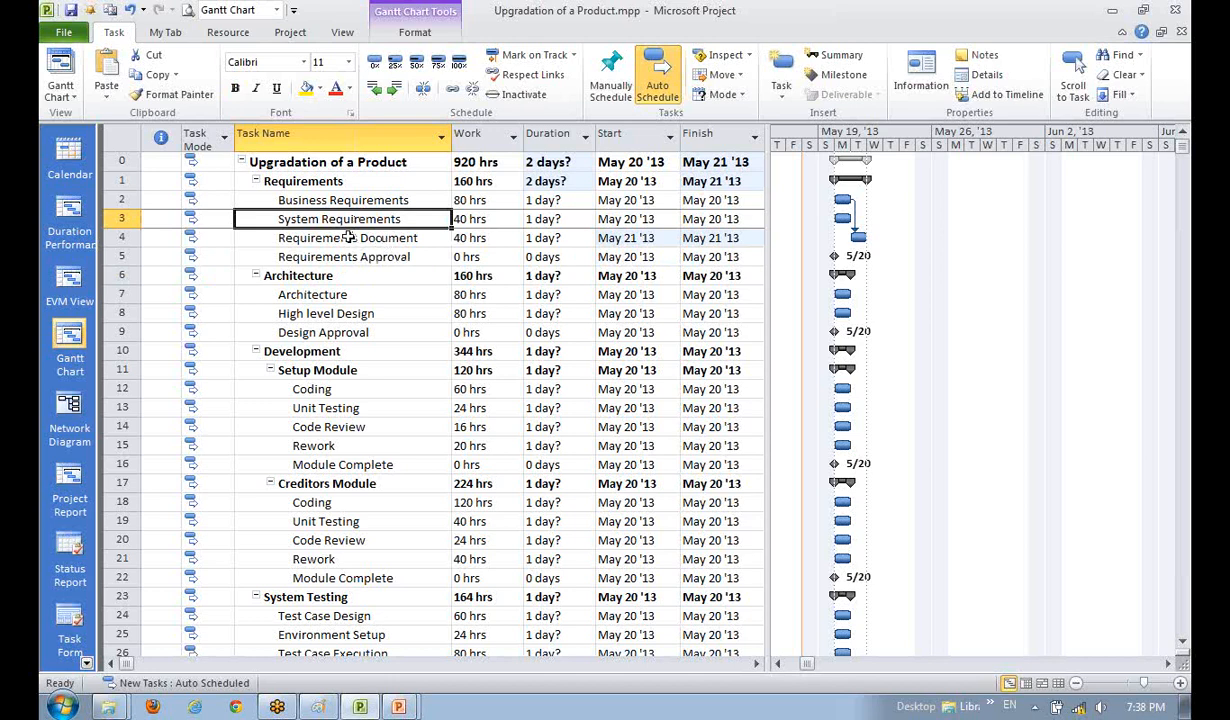
pyautogui.moveTo(343, 239); pyautogui.dragTo(340, 222)
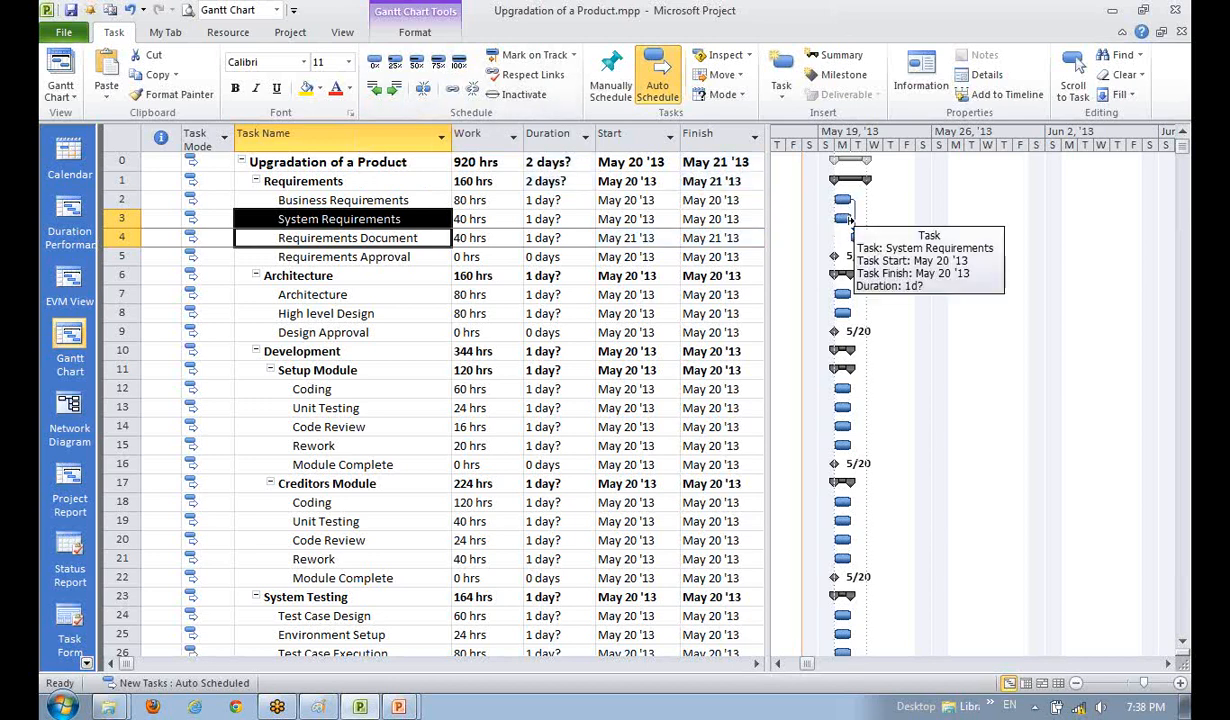
pyautogui.click(414, 259)
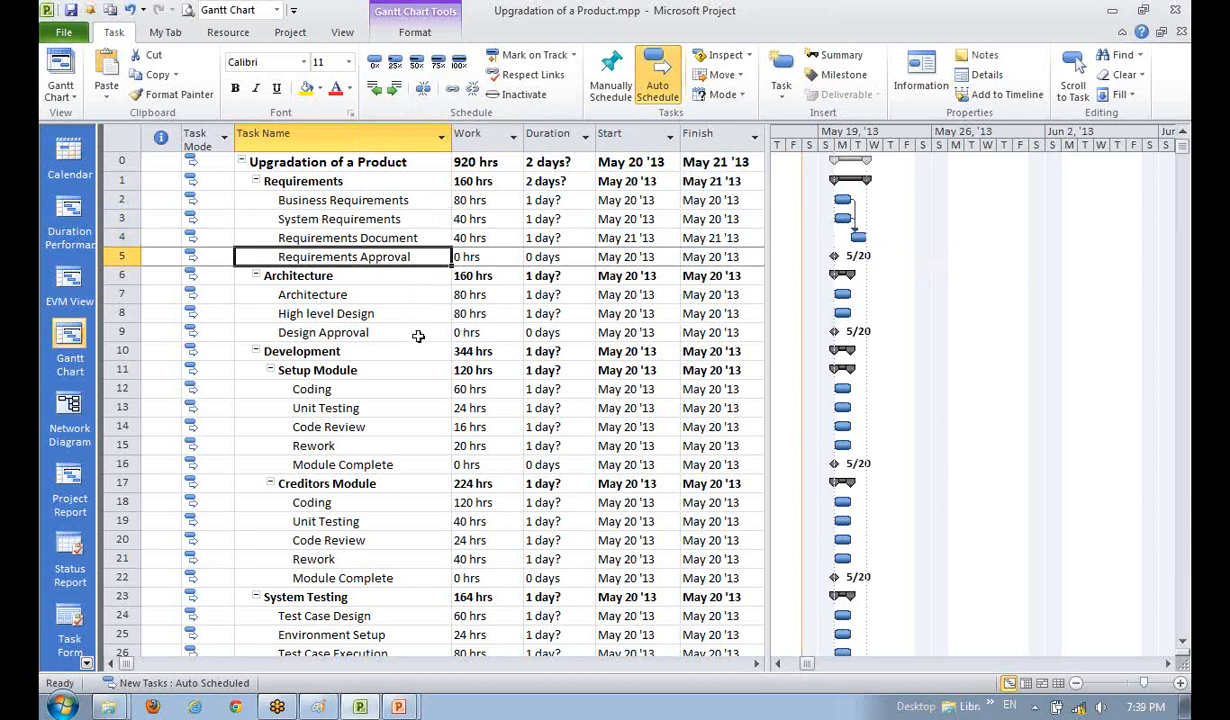
# - Link Requirements Document to Requirements Approval, moving the milestone to May 21
pyautogui.click(372, 240)
pyautogui.keyDown('shift'); pyautogui.click(380, 258); pyautogui.keyUp('shift')
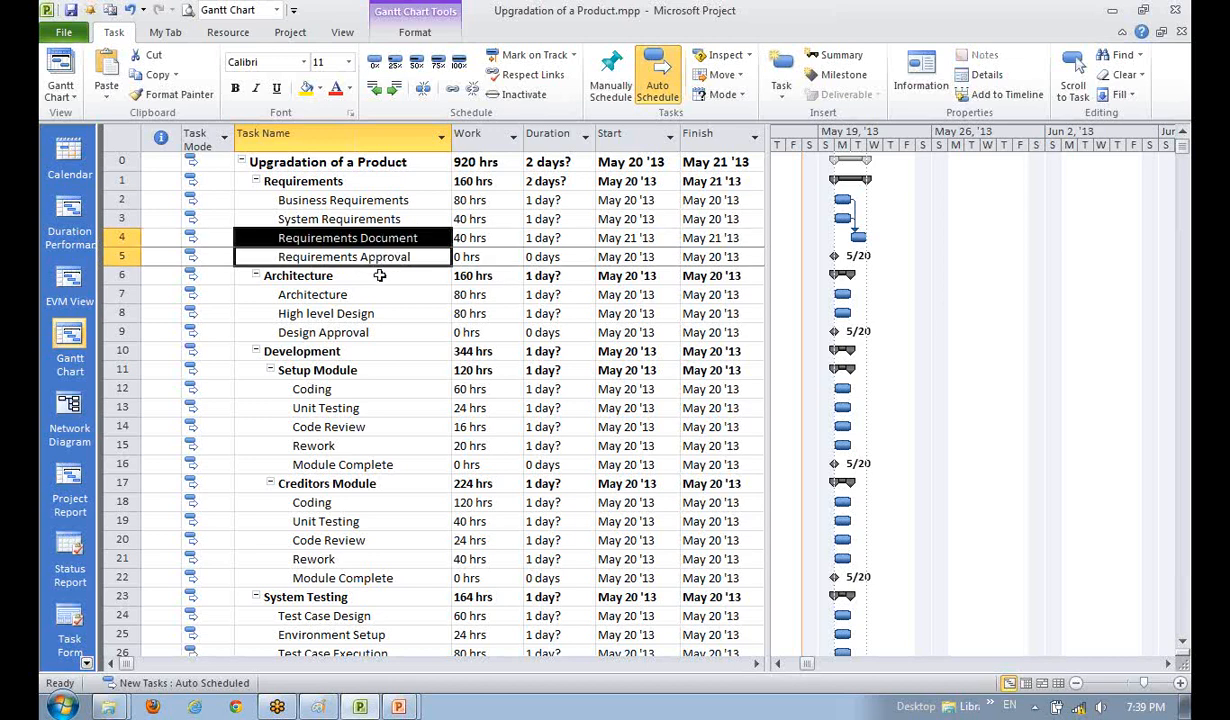
pyautogui.click(449, 88)
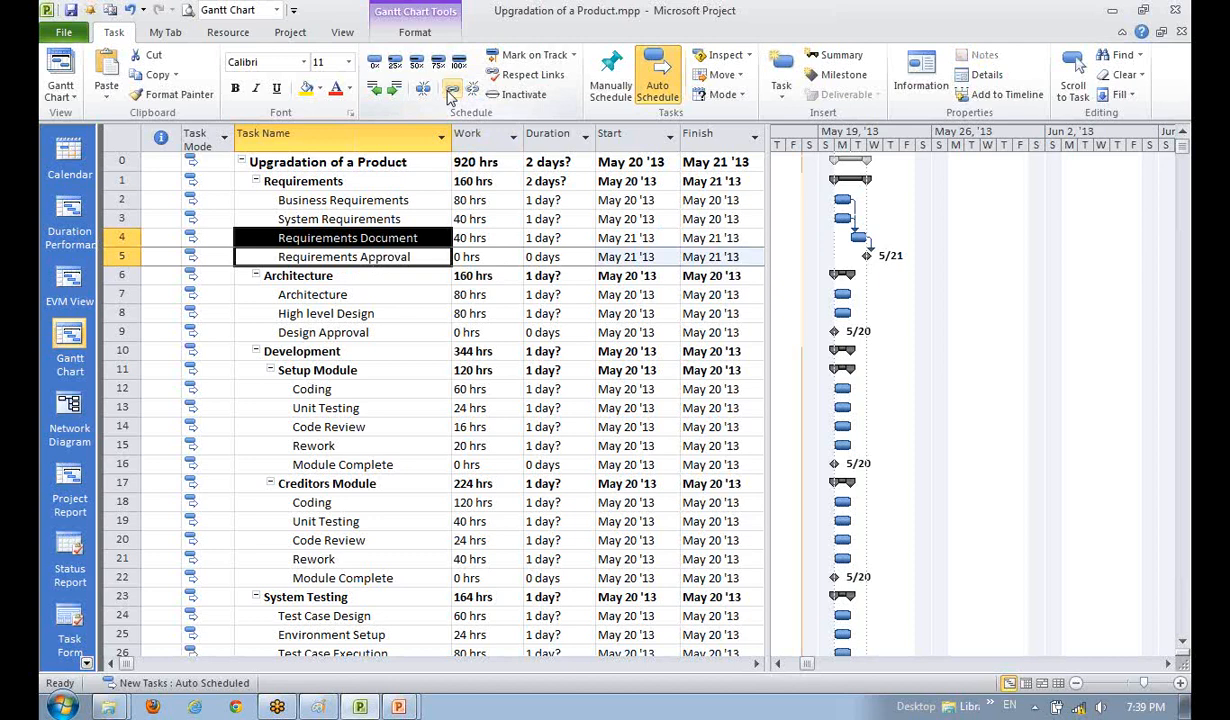
# - View the Architecture task's details, then return to the task list
pyautogui.click(331, 312)
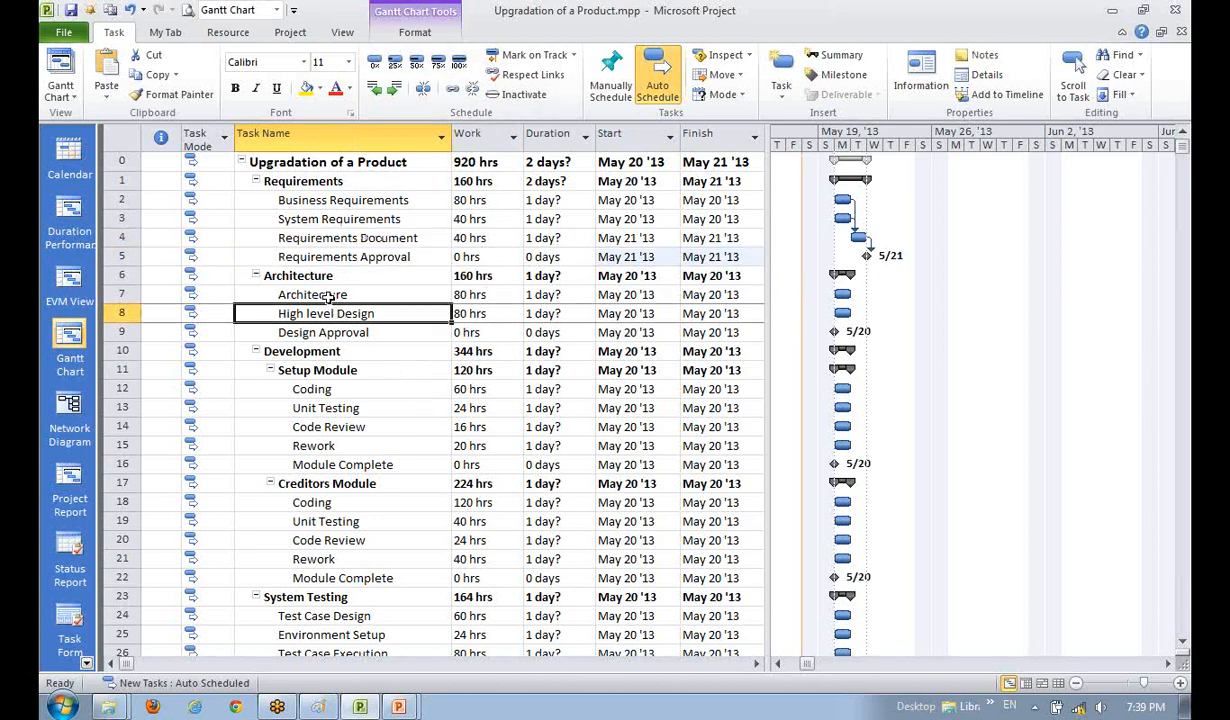
pyautogui.click(328, 296)
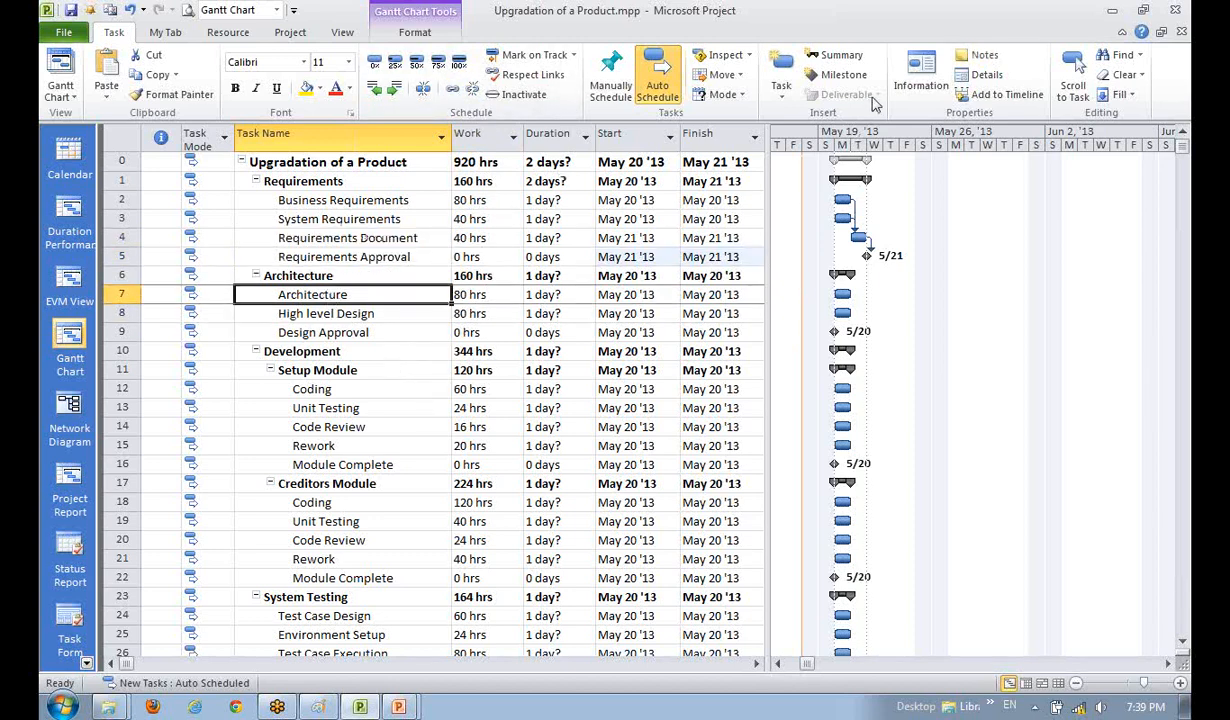
pyautogui.click(914, 88)
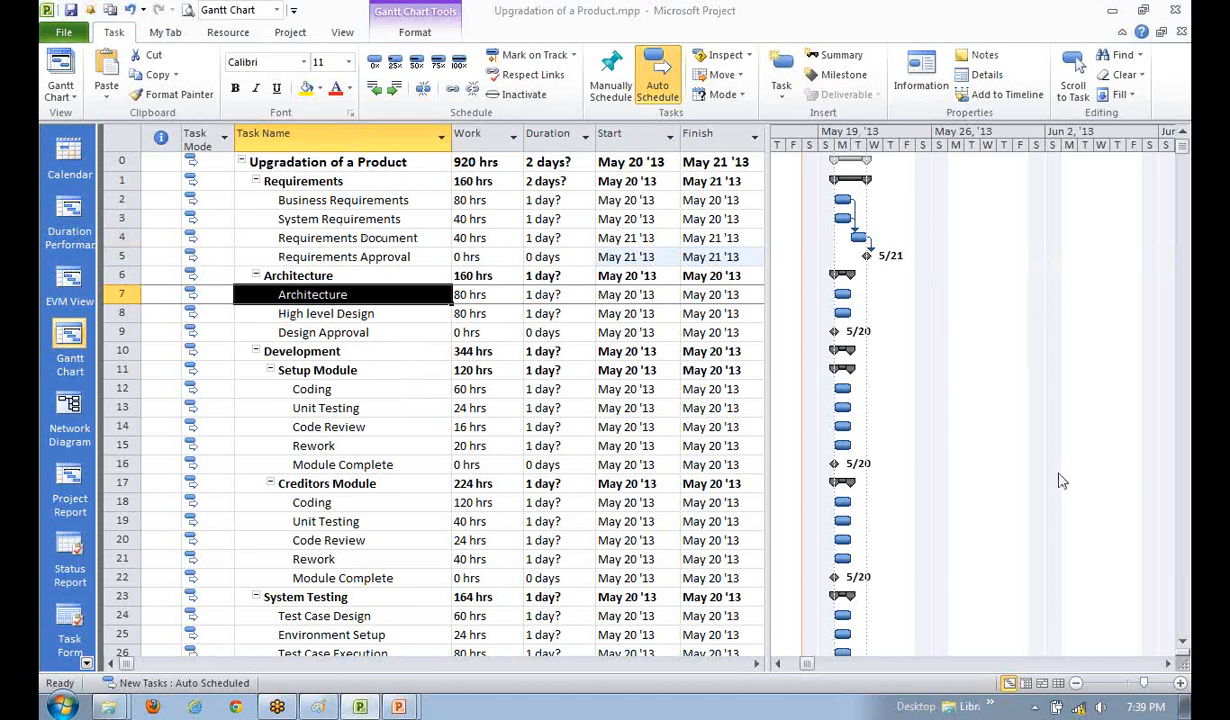
pyautogui.click(366, 405)
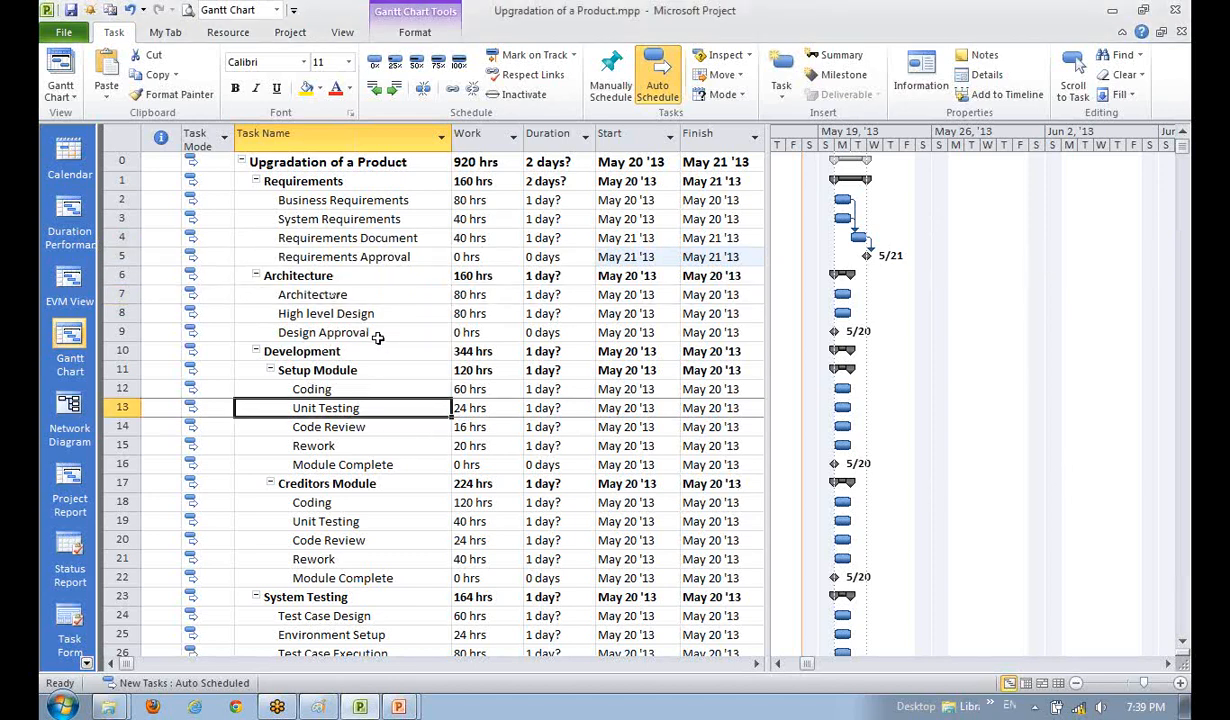
pyautogui.click(326, 296)
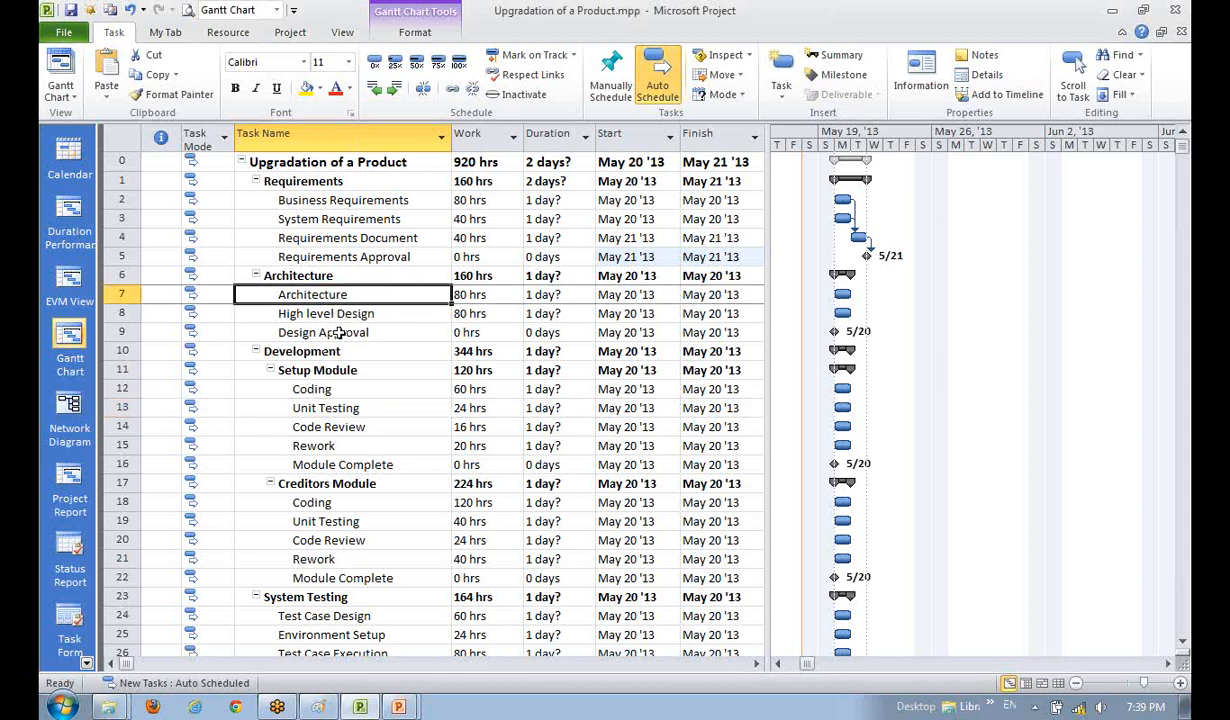
pyautogui.click(325, 333)
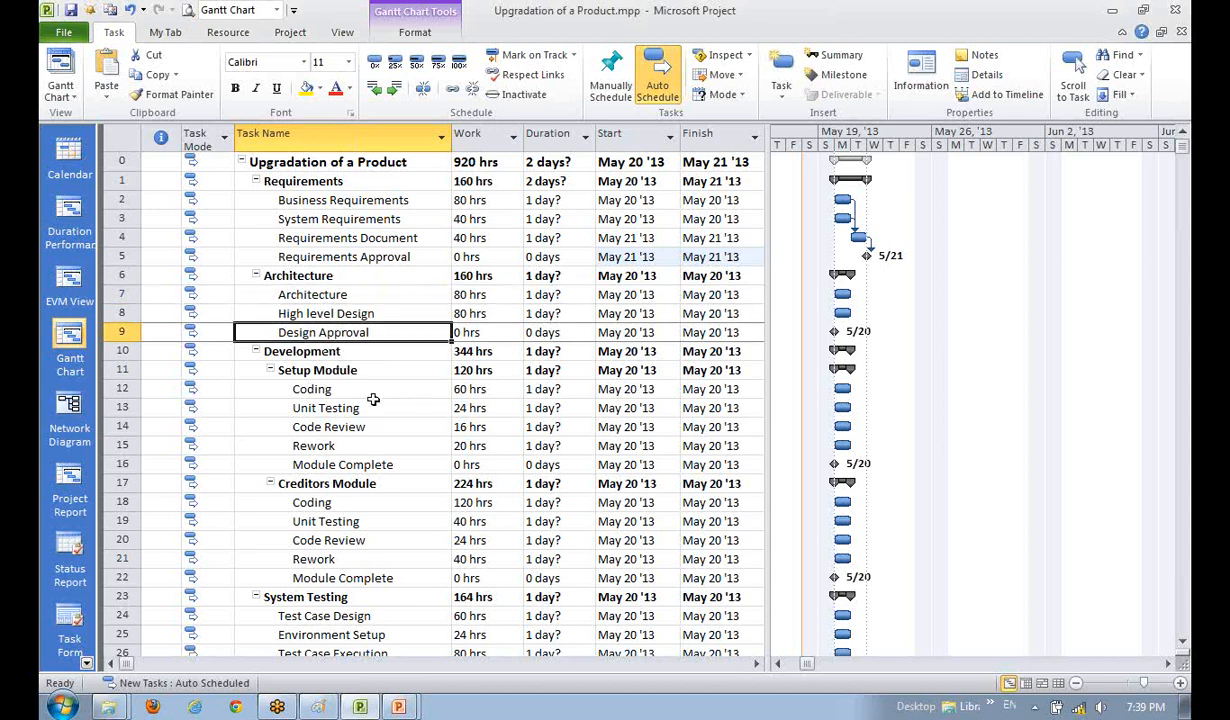
# - Link Architecture, High level Design and Design Approval in sequence, moving the design tasks to May 21
pyautogui.click(305, 313)
pyautogui.click(329, 386)
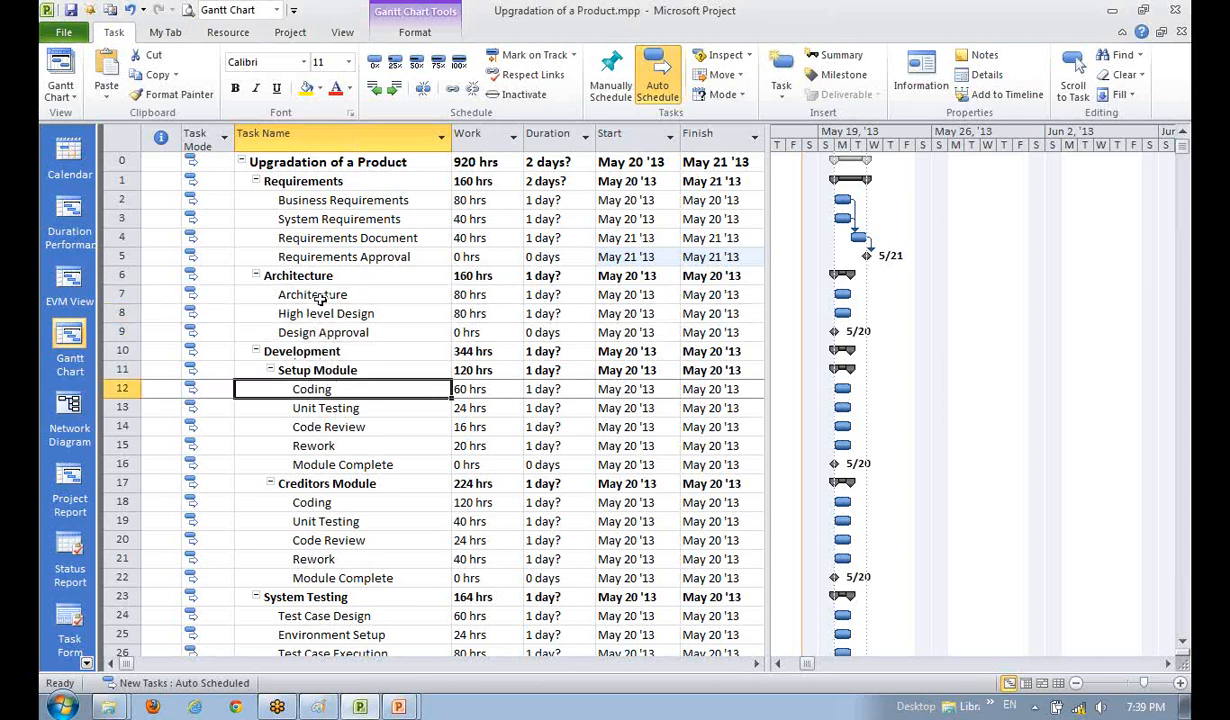
pyautogui.moveTo(308, 294); pyautogui.dragTo(323, 328)
pyautogui.click(310, 388)
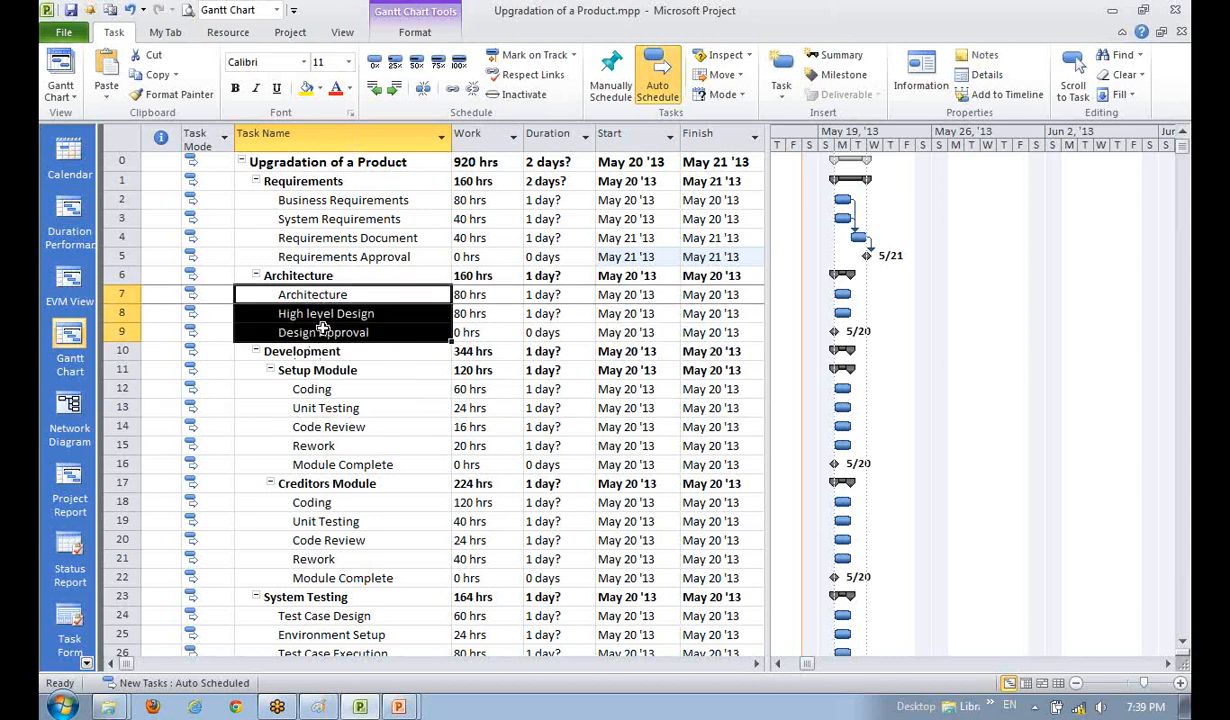
pyautogui.click(452, 90)
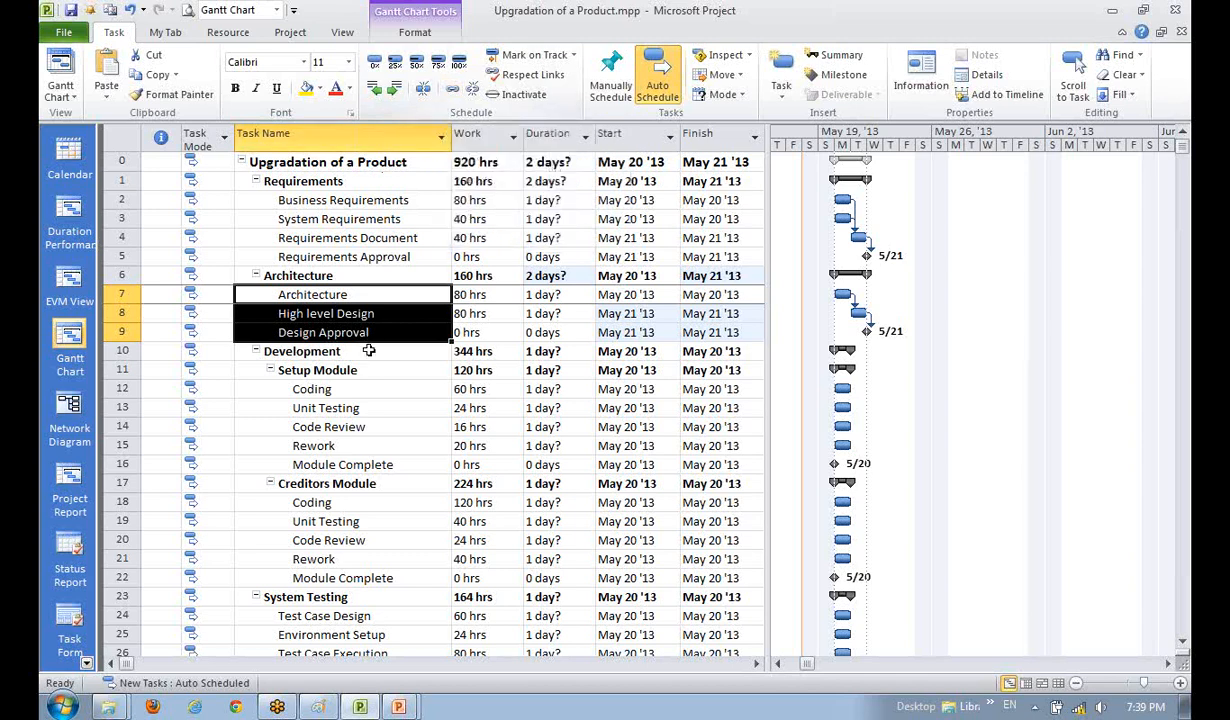
pyautogui.click(367, 389)
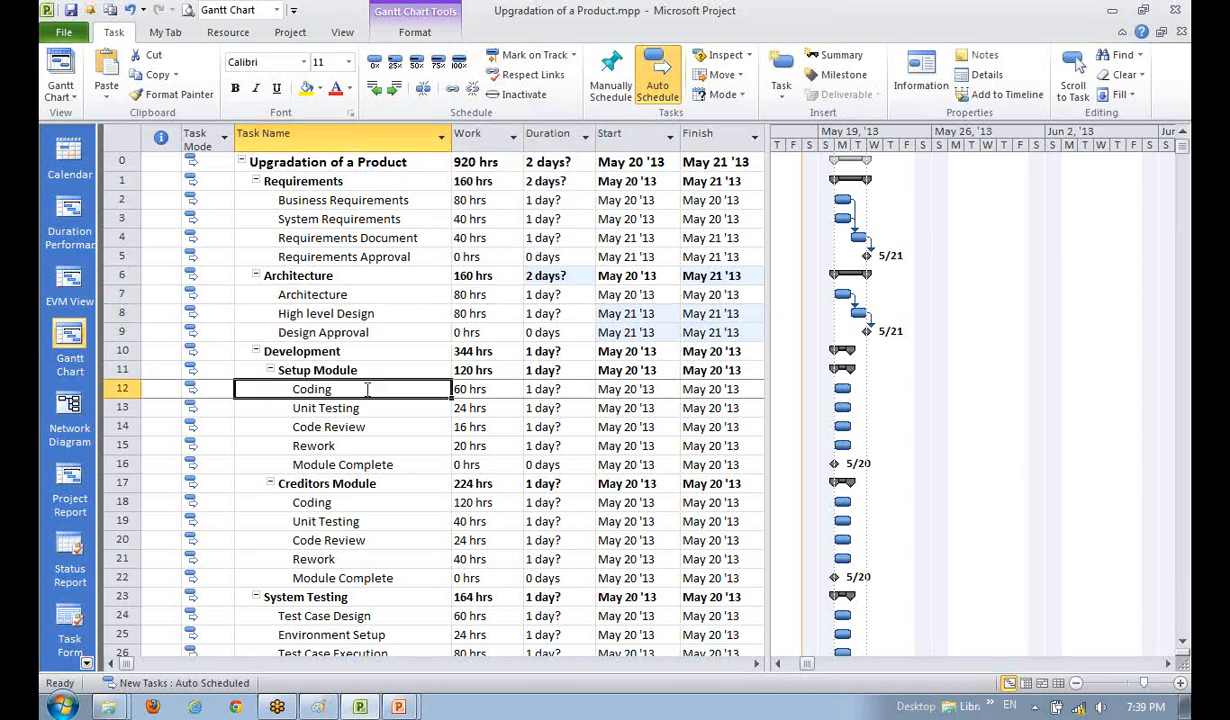
# - Click through the Architecture, Setup Module and Creditors Module rows to locate the tasks
pyautogui.click(352, 294)
pyautogui.click(380, 351)
pyautogui.click(400, 407)
pyautogui.click(368, 290)
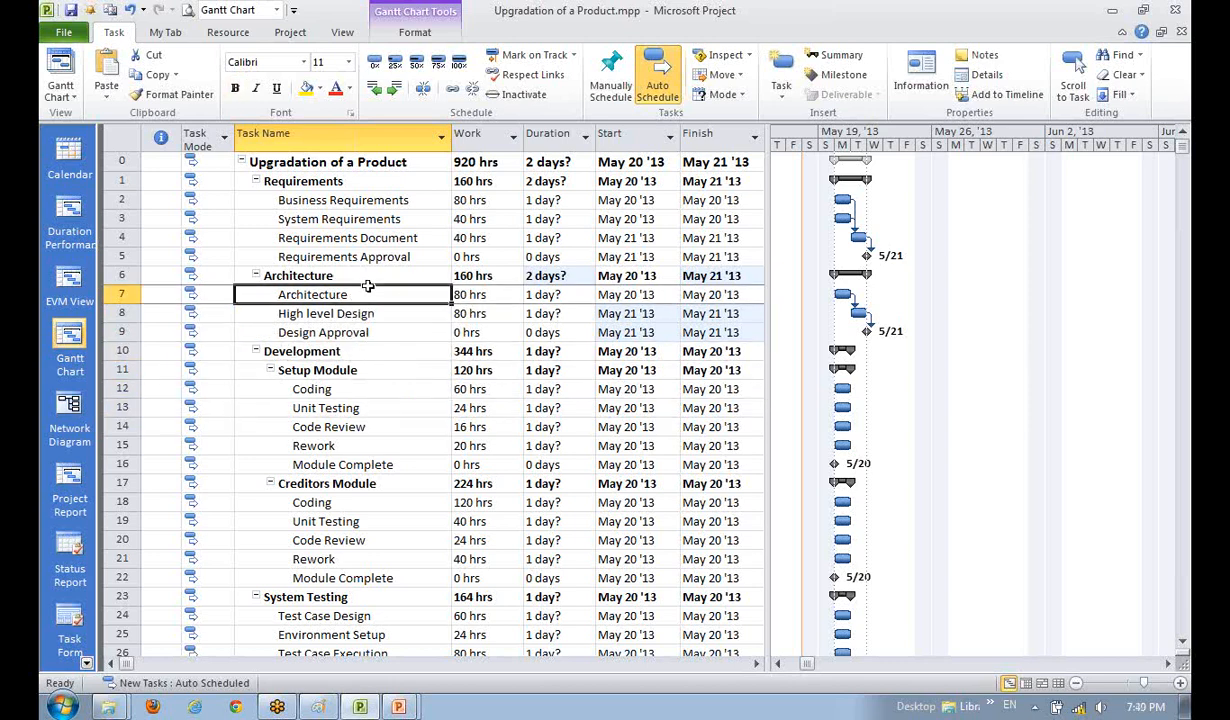
pyautogui.moveTo(368, 287); pyautogui.dragTo(404, 332)
pyautogui.click(380, 426)
pyautogui.click(368, 389)
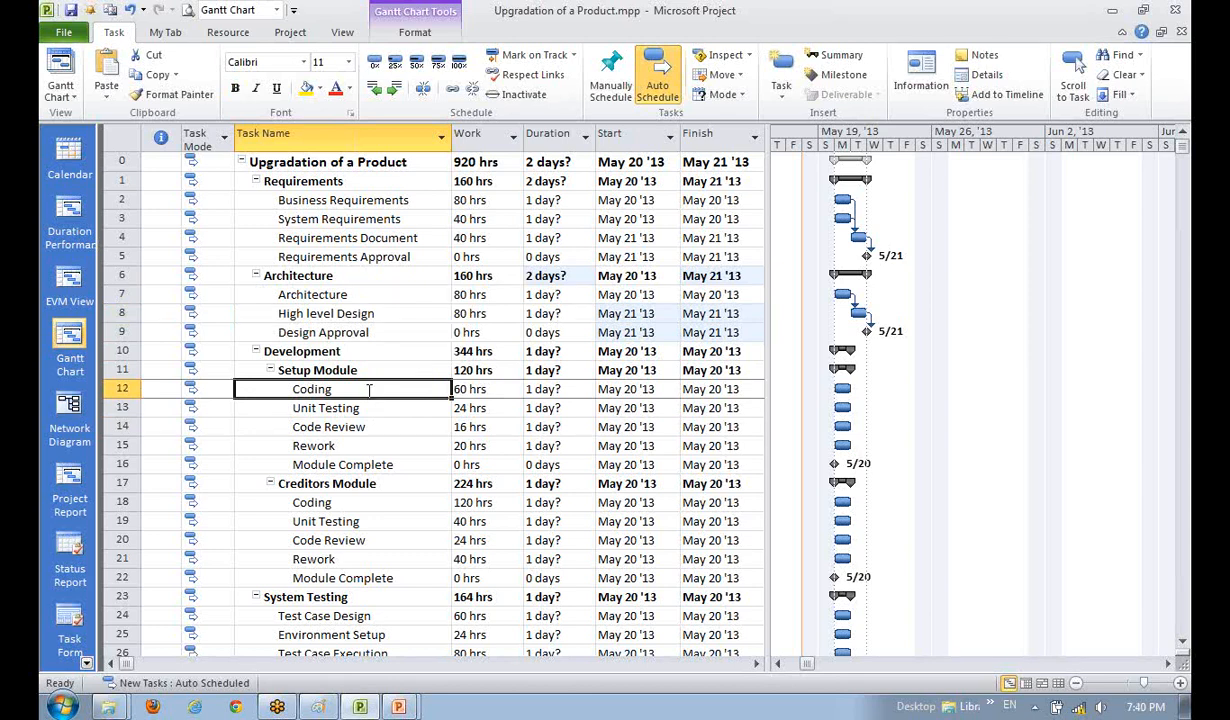
pyautogui.click(350, 468)
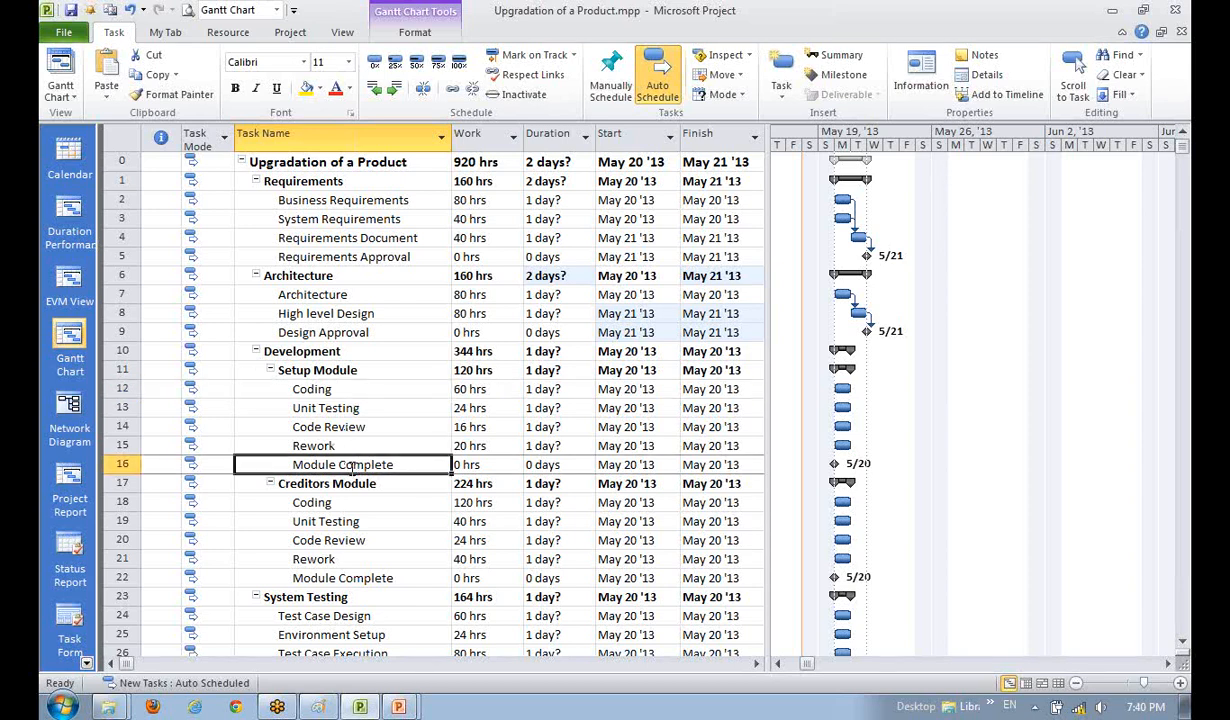
pyautogui.click(310, 391)
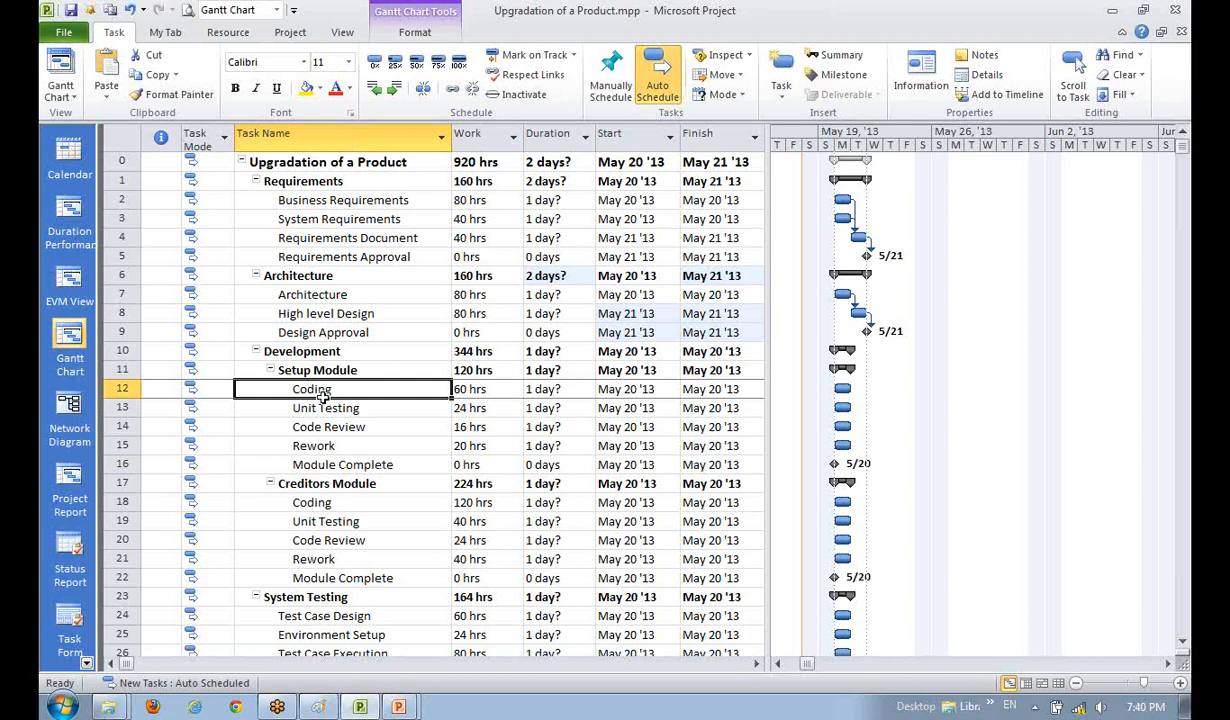
pyautogui.click(293, 445)
pyautogui.click(333, 484)
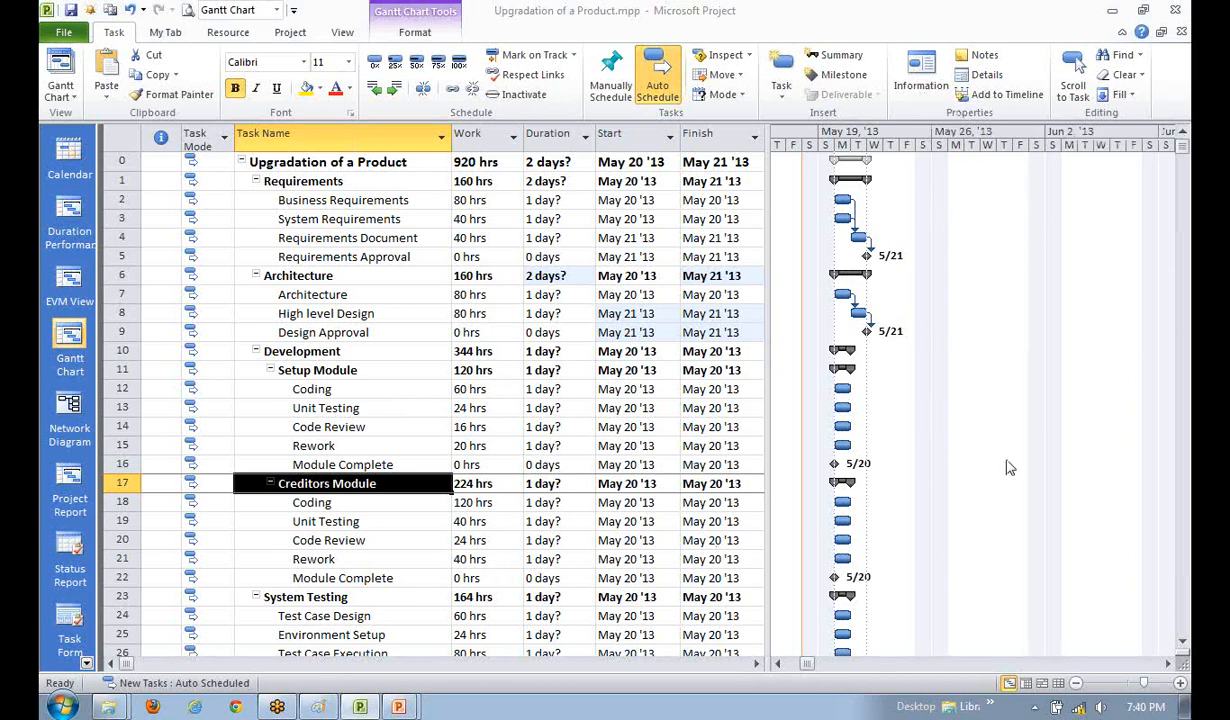
pyautogui.click(355, 540)
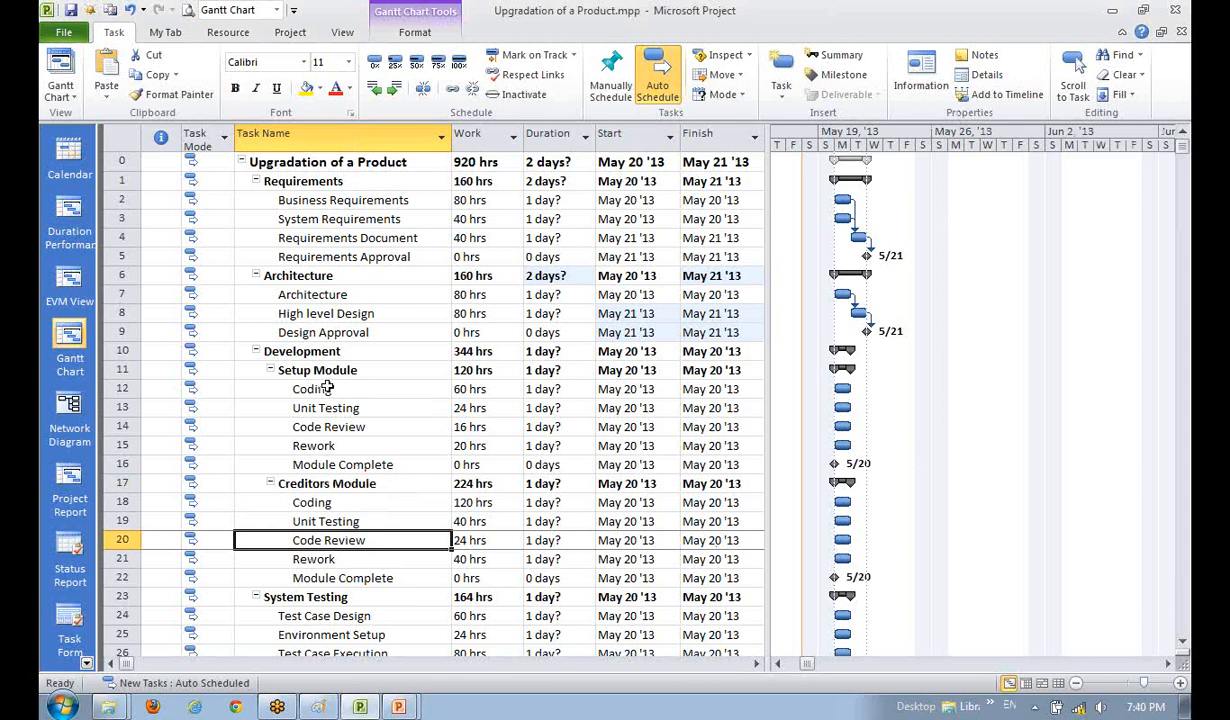
pyautogui.click(305, 463)
pyautogui.click(310, 501)
# - Link Setup Module's Coding, Unit Testing, Code Review, Rework and Module Complete in sequence, ending May 23
pyautogui.click(312, 389)
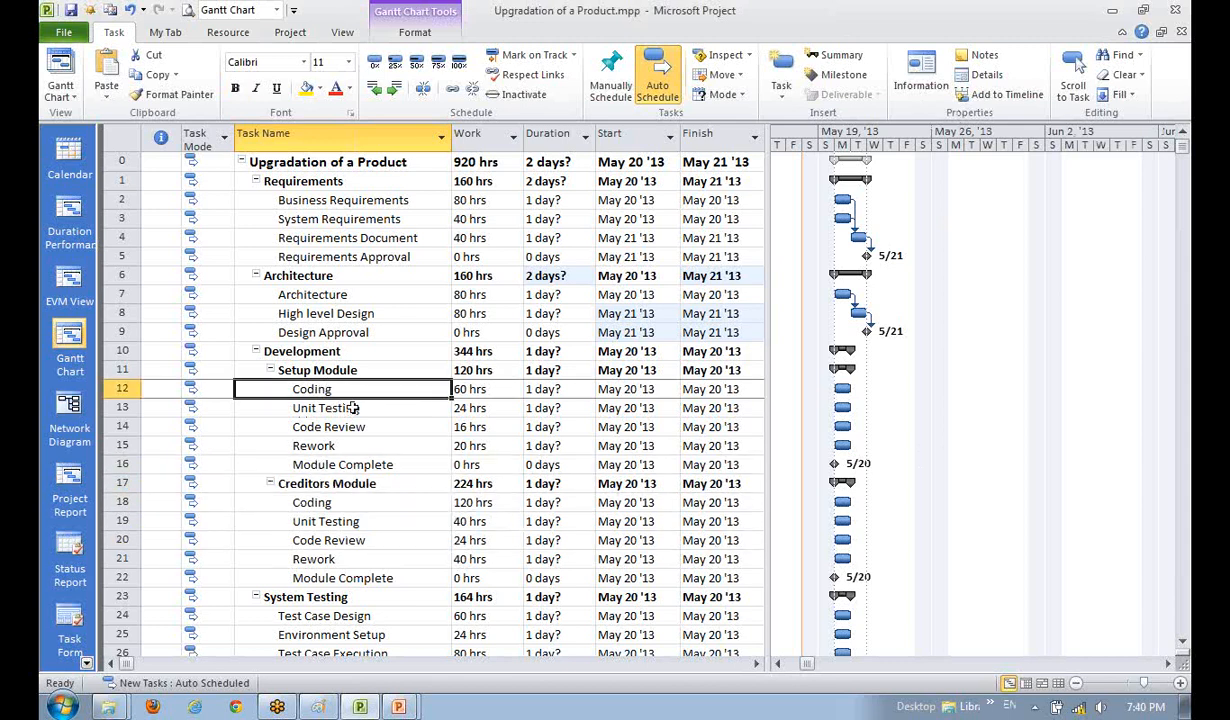
pyautogui.click(352, 408)
pyautogui.click(362, 426)
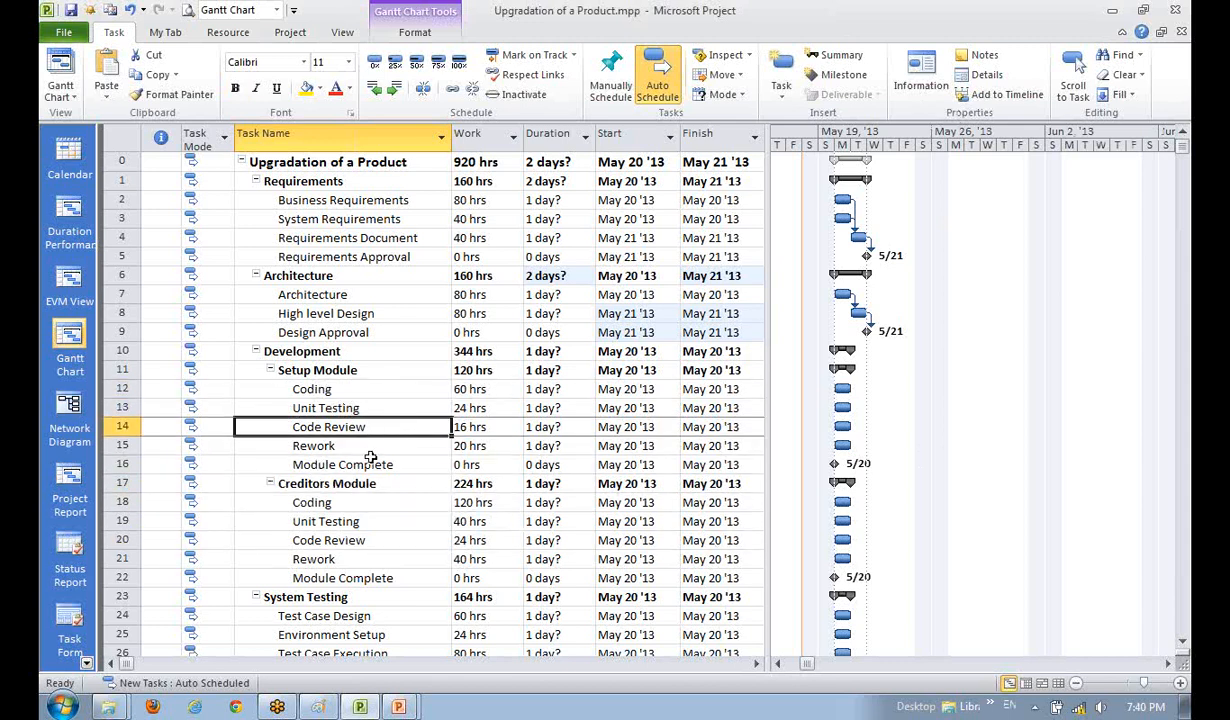
pyautogui.click(385, 445)
pyautogui.click(372, 462)
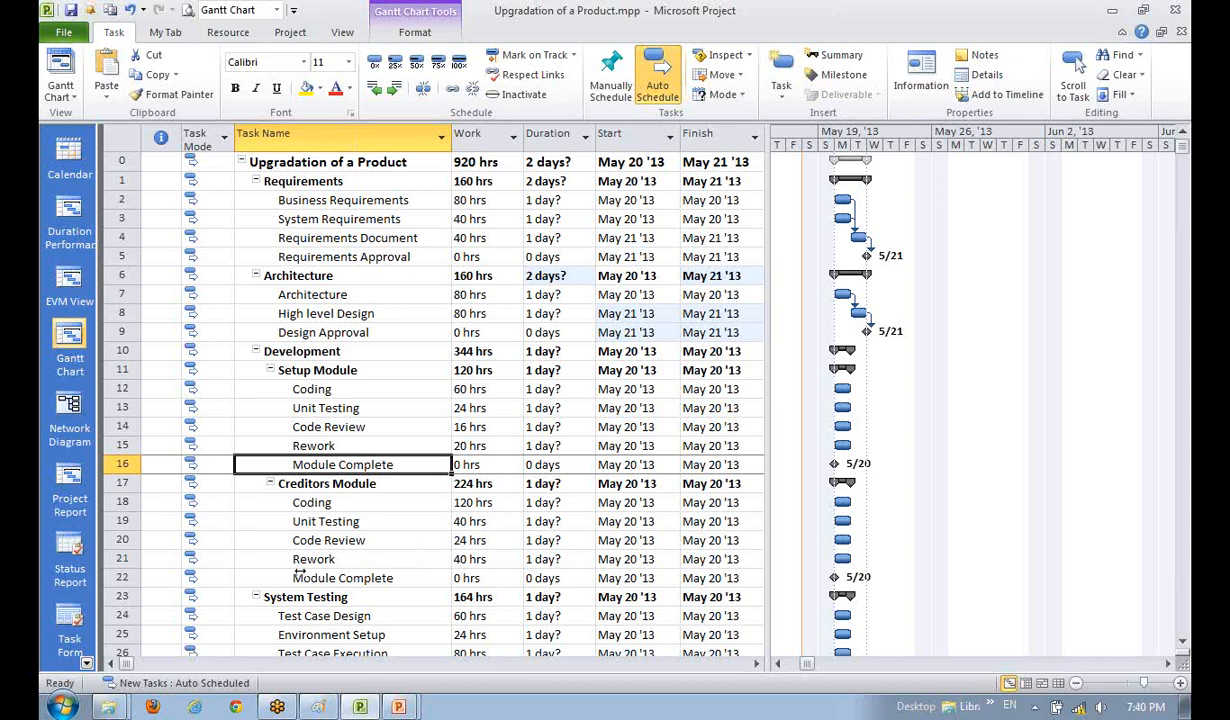
pyautogui.click(340, 517)
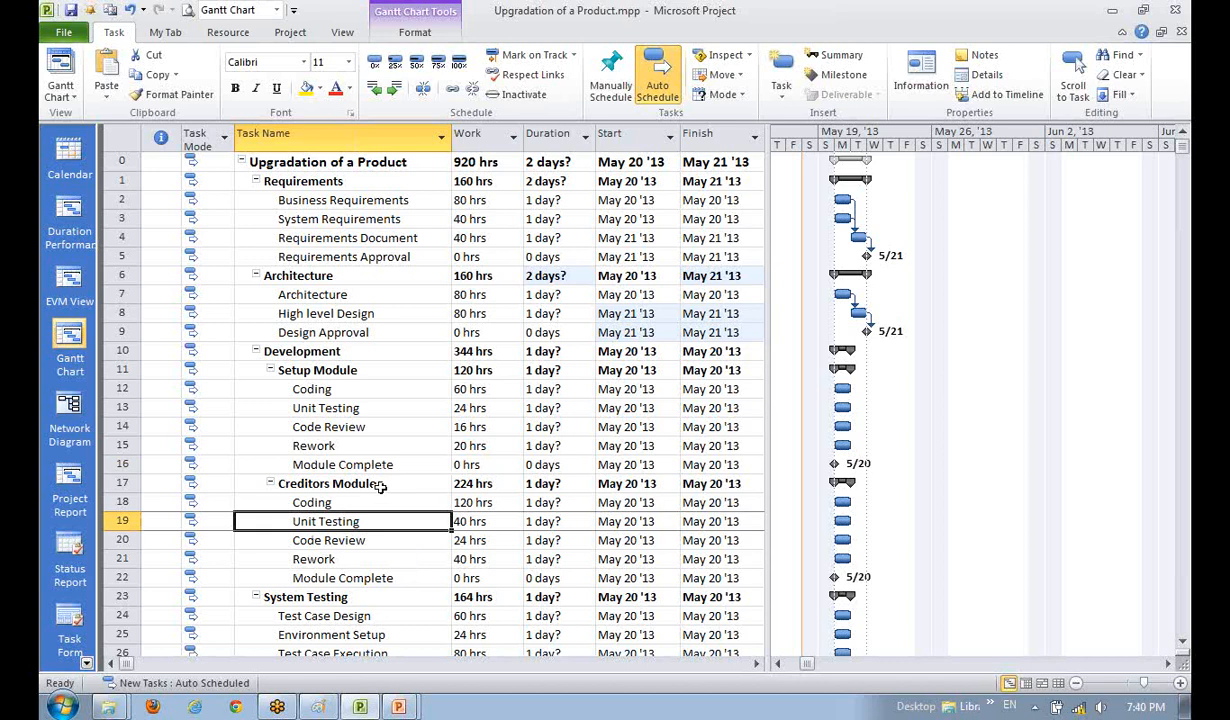
pyautogui.moveTo(351, 389); pyautogui.dragTo(354, 461)
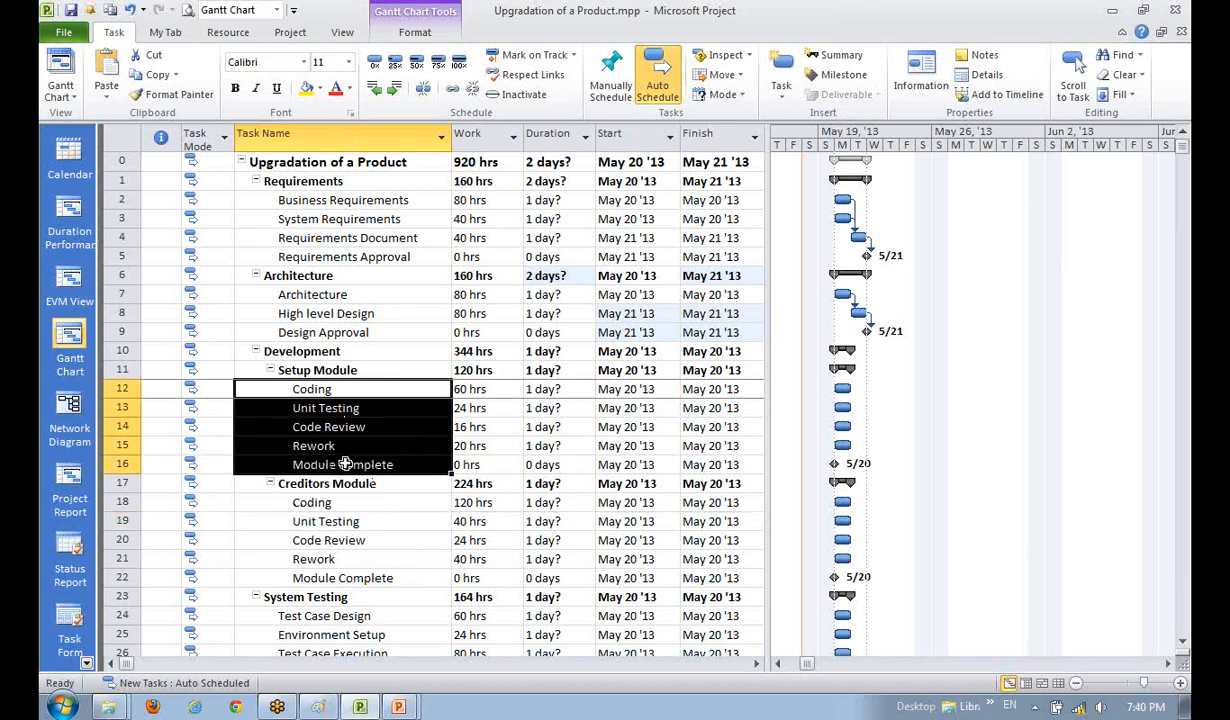
pyautogui.click(425, 89)
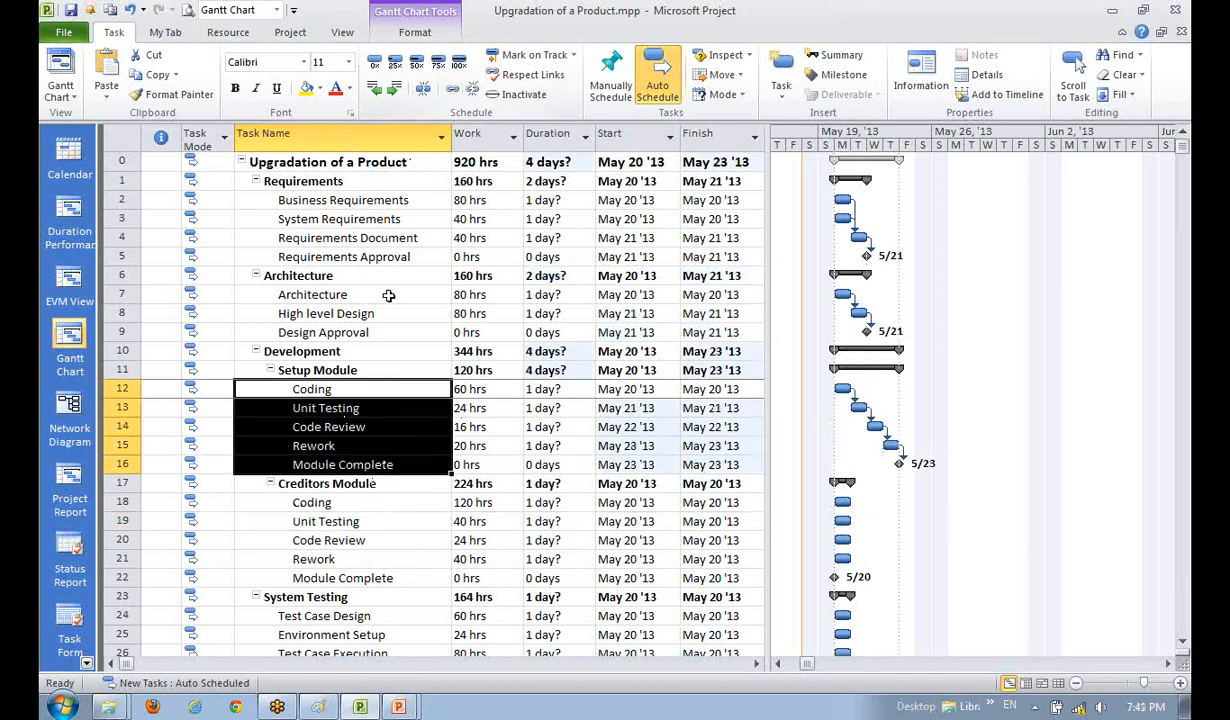
pyautogui.click(320, 556)
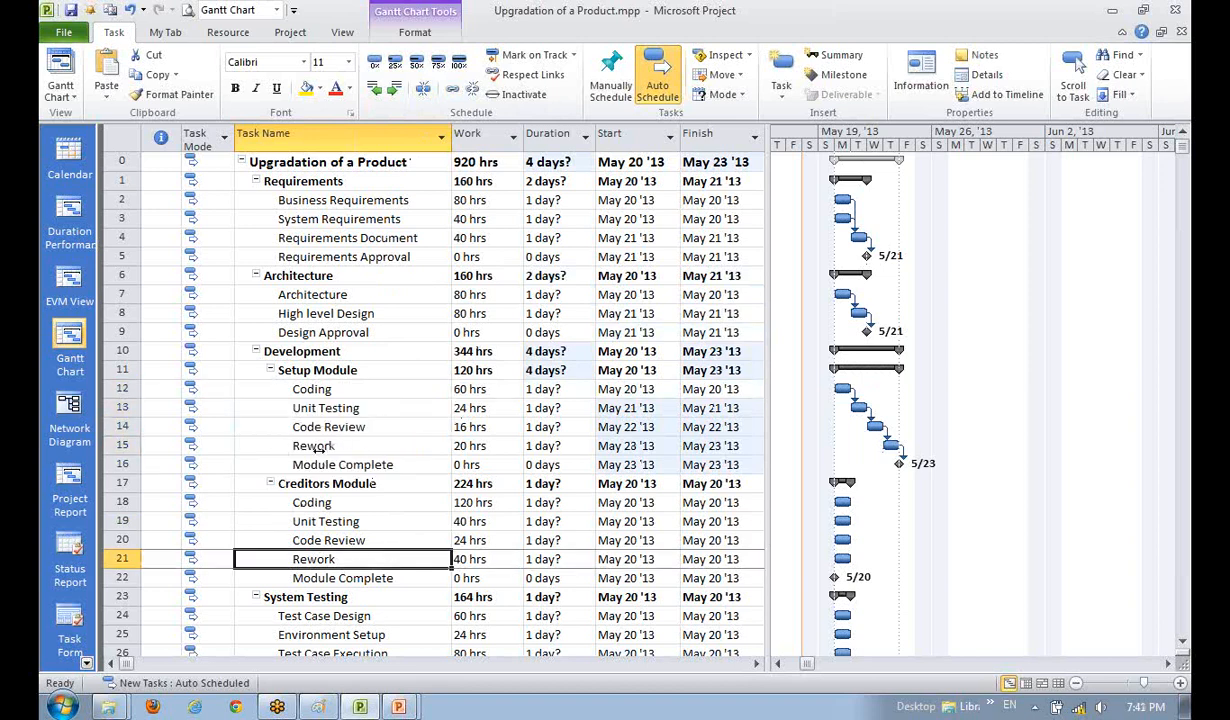
# - Link Setup Module's Unit Testing to its Rework task
pyautogui.click(352, 521)
pyautogui.click(327, 410)
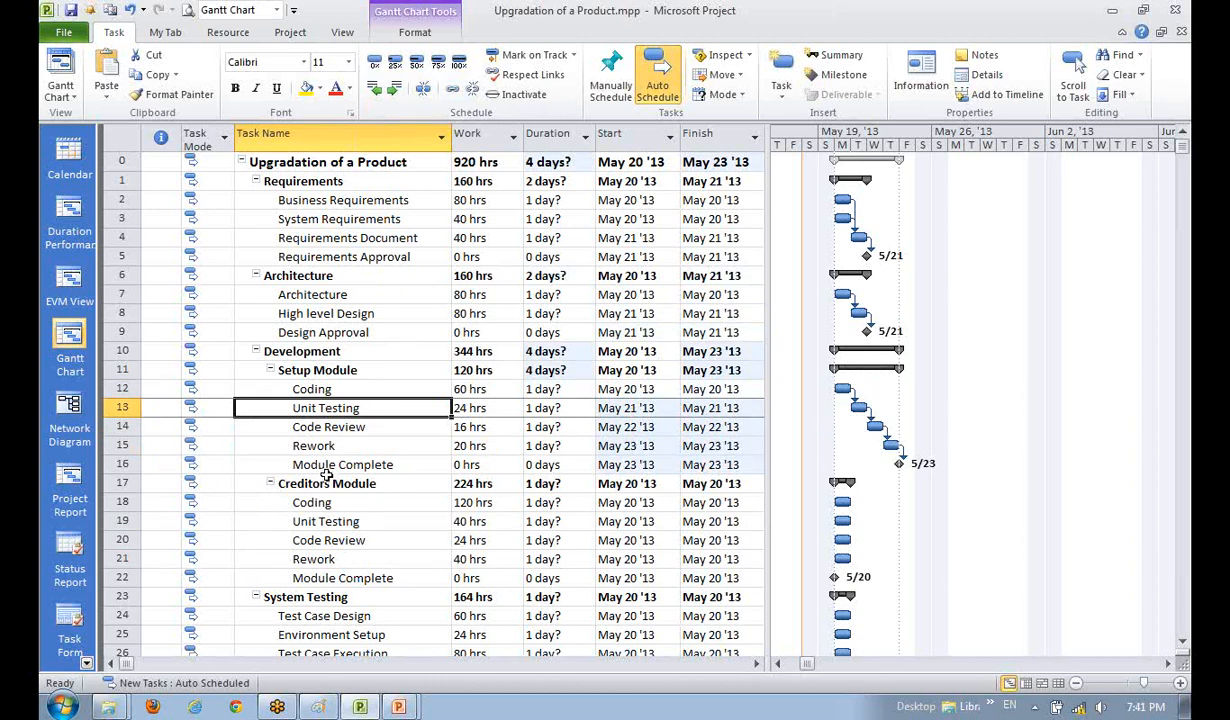
pyautogui.keyDown('ctrl'); pyautogui.click(322, 443); pyautogui.keyUp('ctrl')
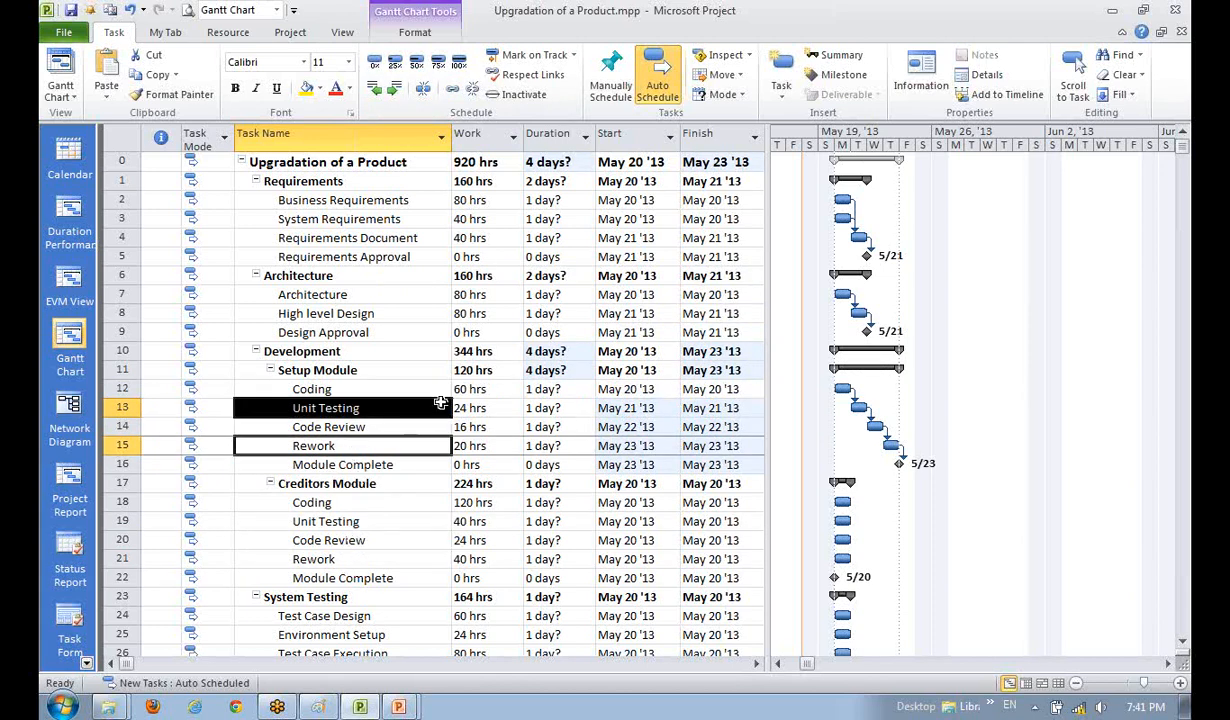
pyautogui.click(425, 88)
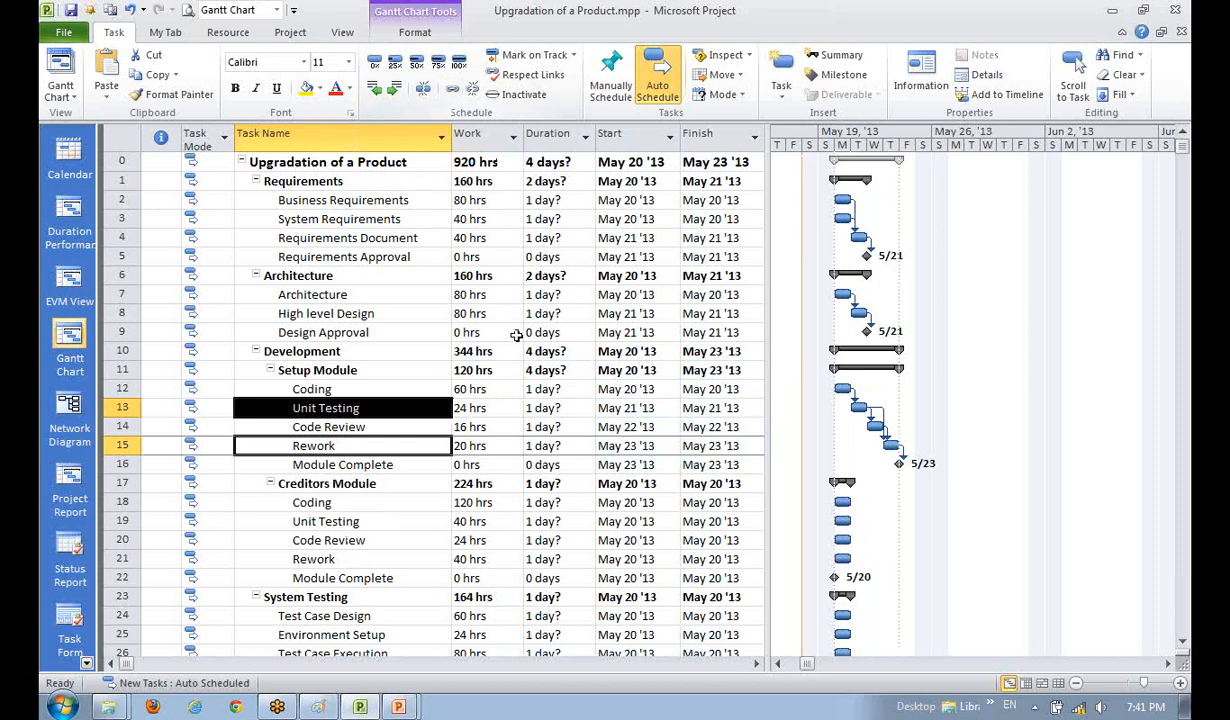
# - Delete the Code Review-to-Rework dependency, moving Rework and Module Complete to May 22
pyautogui.click(315, 405)
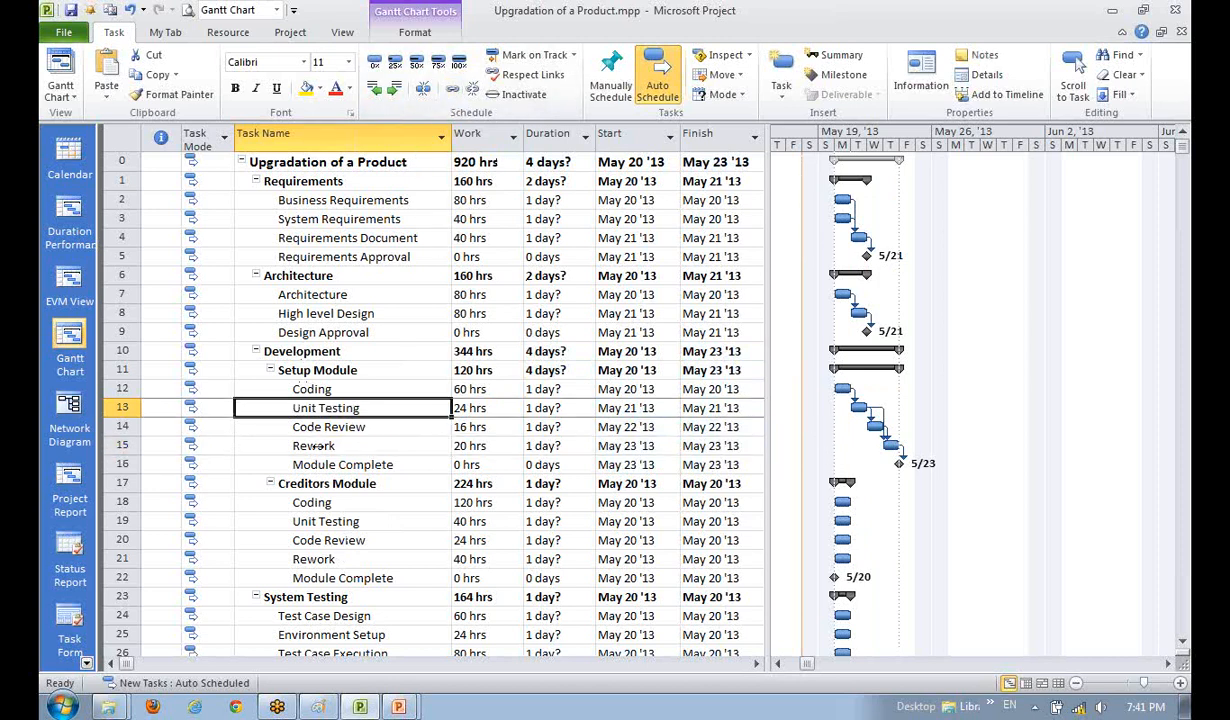
pyautogui.click(308, 442)
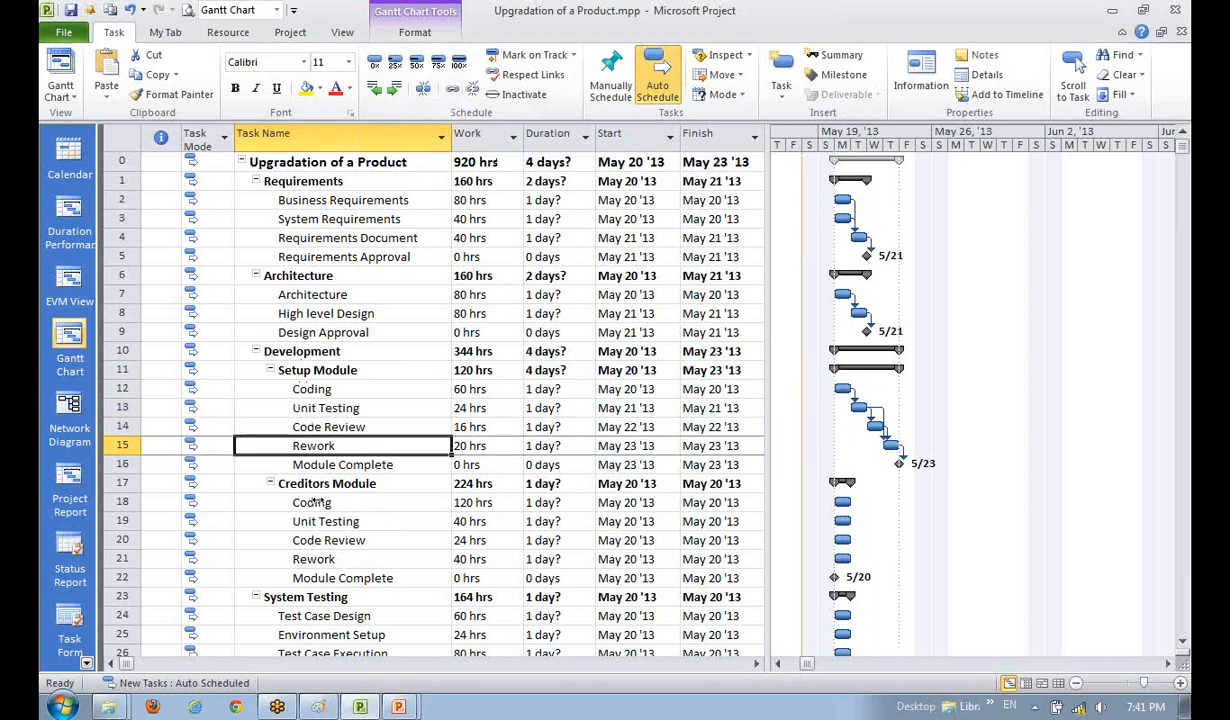
pyautogui.click(308, 424)
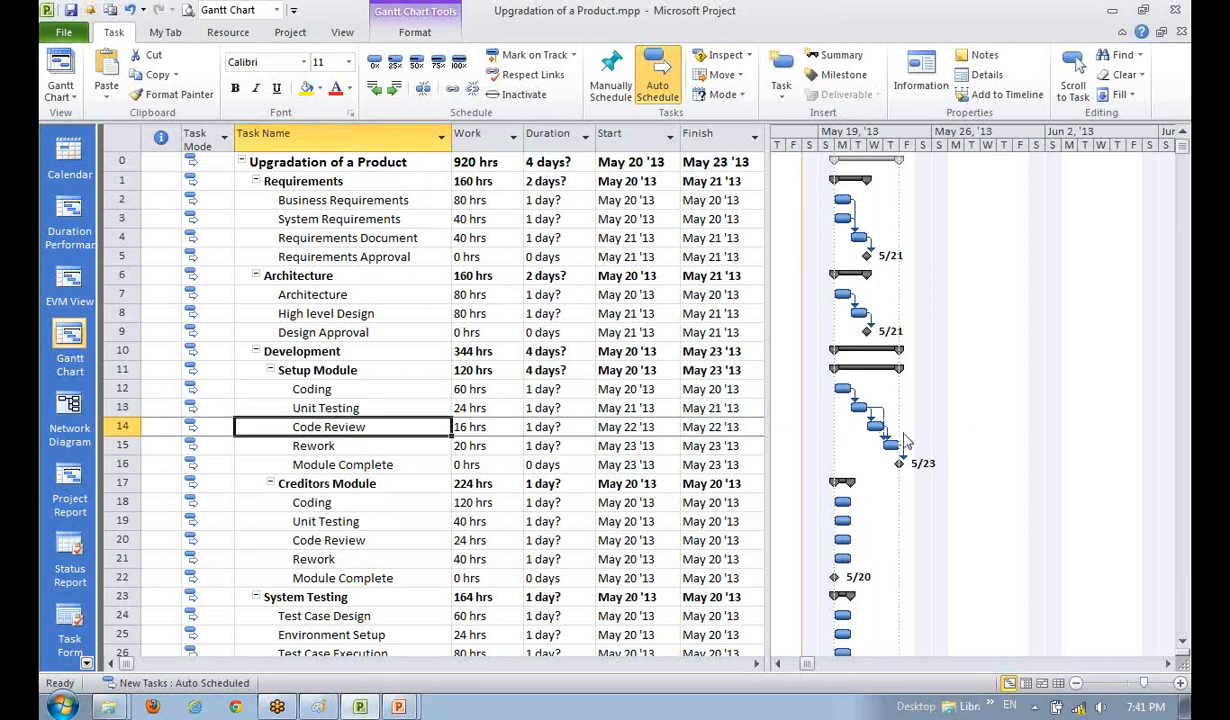
pyautogui.doubleClick(858, 425)
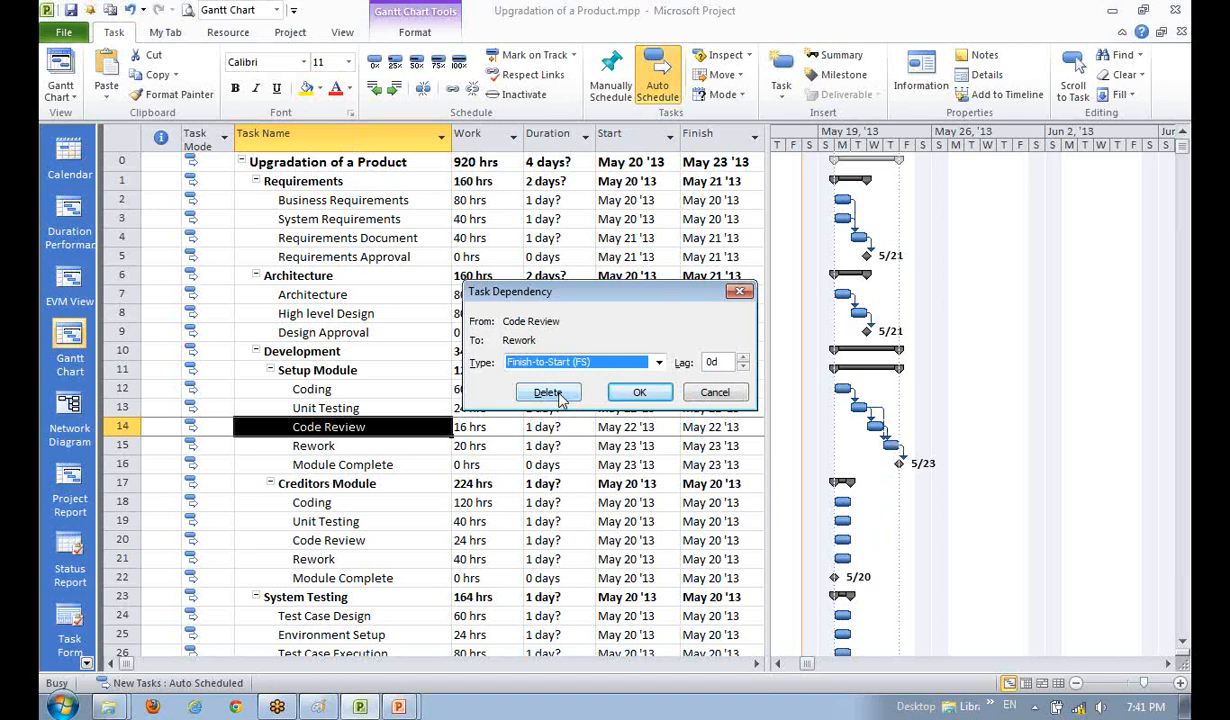
pyautogui.click(728, 390)
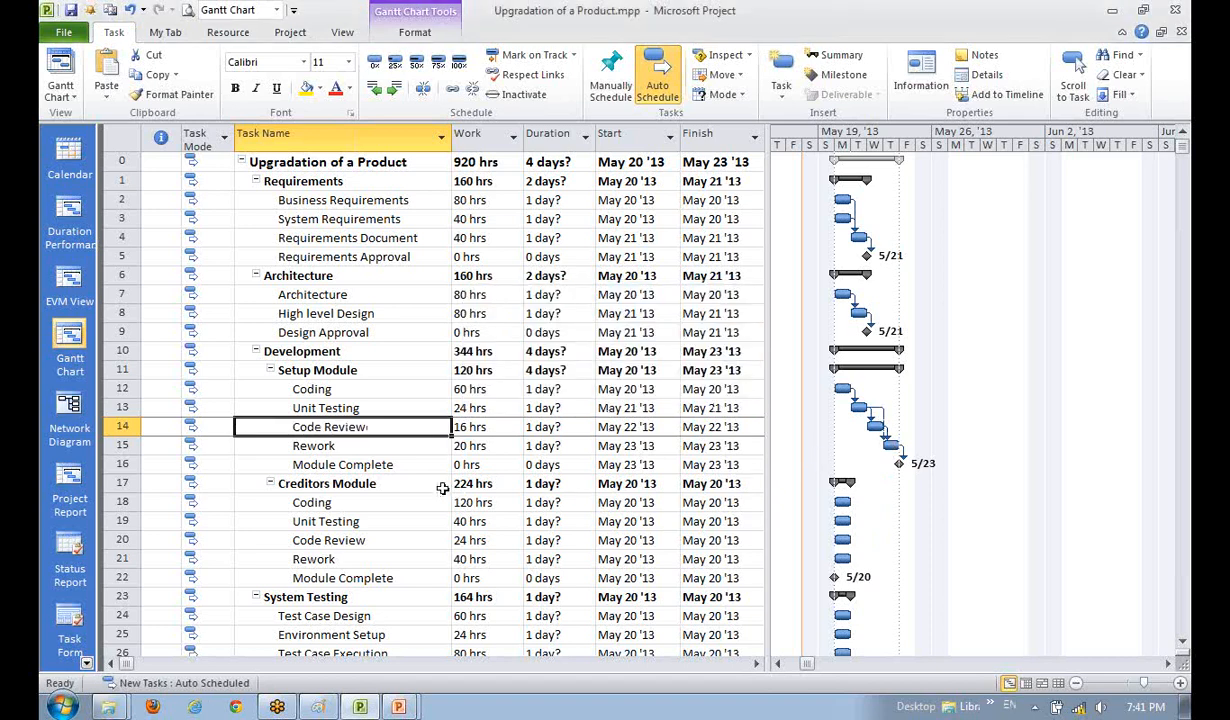
pyautogui.click(345, 466)
pyautogui.click(341, 442)
pyautogui.click(342, 430)
pyautogui.moveTo(888, 442)
pyautogui.doubleClick(888, 438)
pyautogui.click(554, 390)
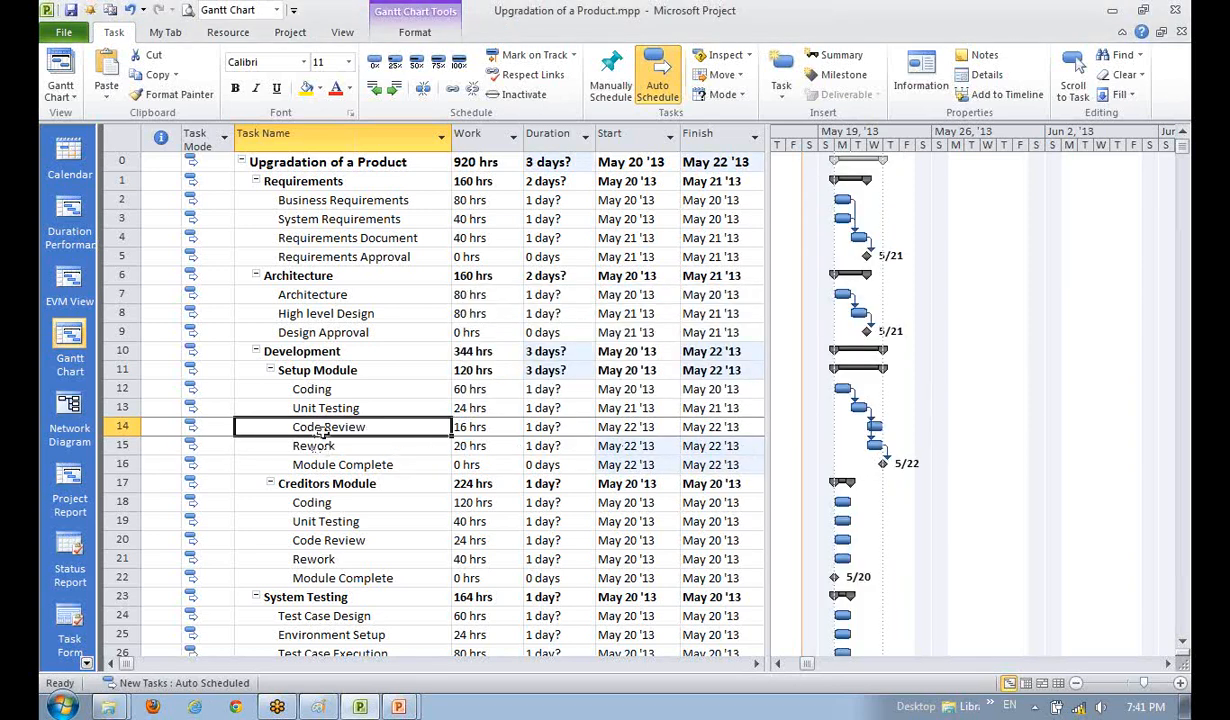
# - Step through Setup Module's Unit Testing, Rework, Code Review and the Creditors Module rows
pyautogui.click(322, 408)
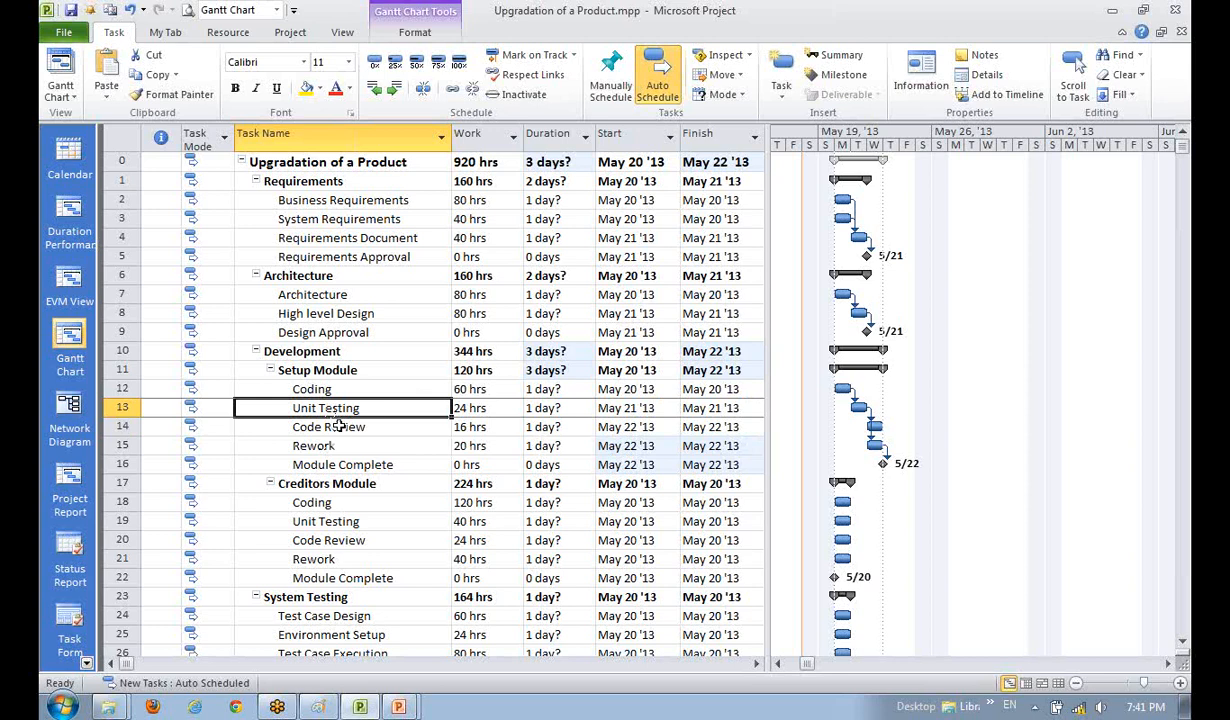
pyautogui.click(332, 446)
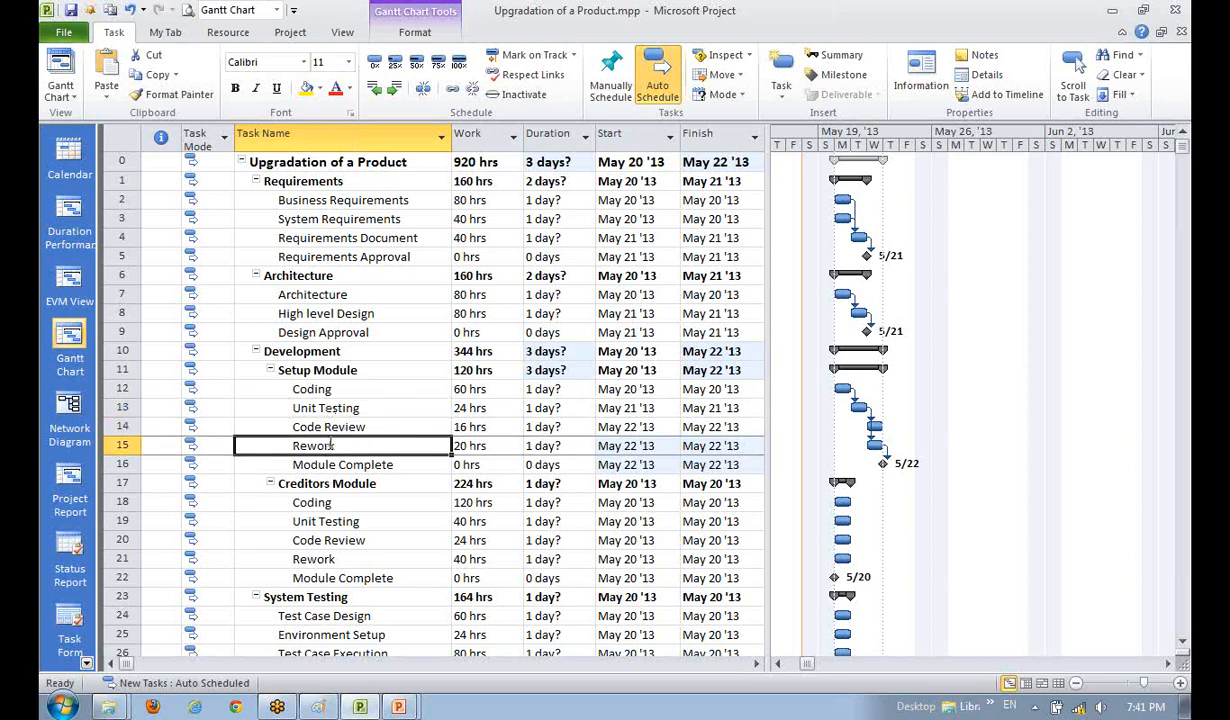
pyautogui.press('Down')
pyautogui.click(325, 427)
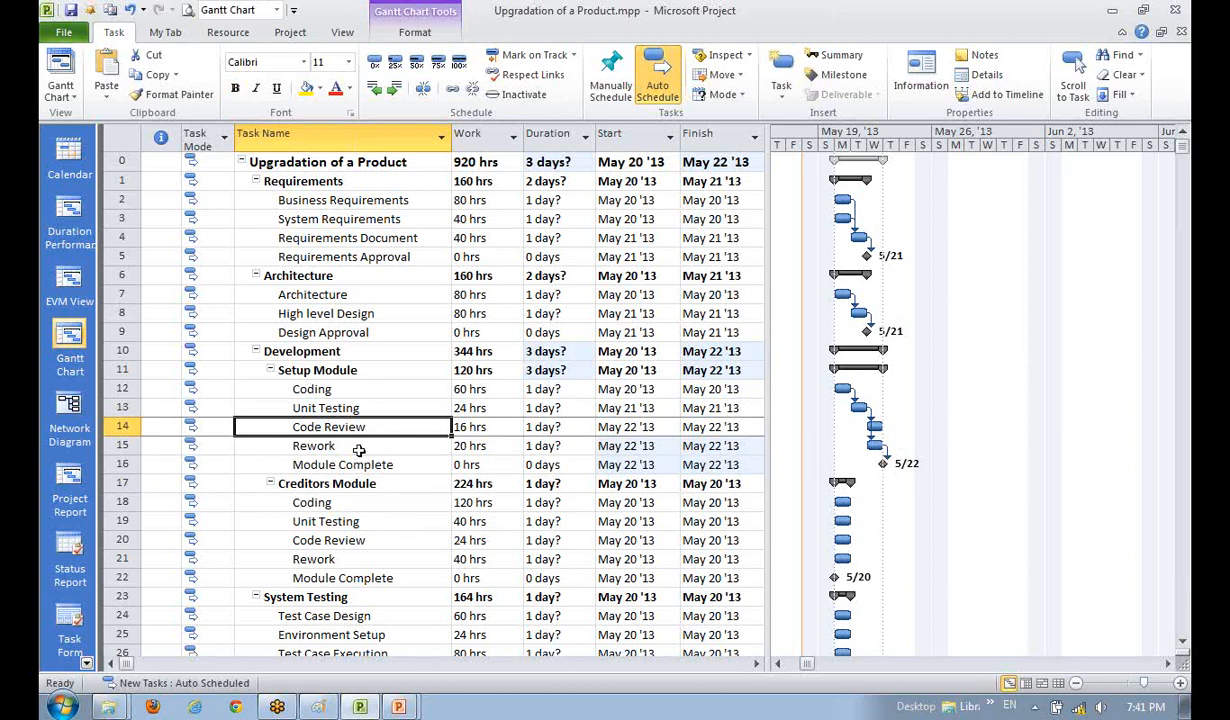
pyautogui.press('Down')
pyautogui.press('Down')
pyautogui.press('Down')
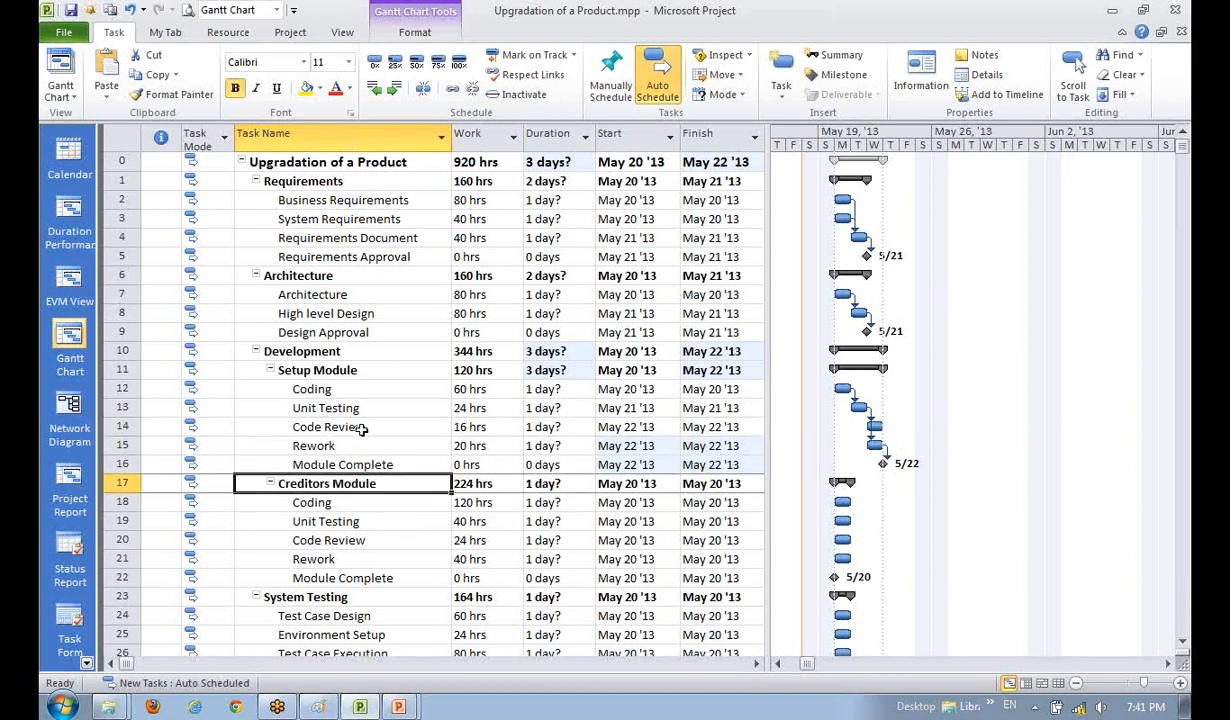
pyautogui.click(312, 444)
pyautogui.click(378, 497)
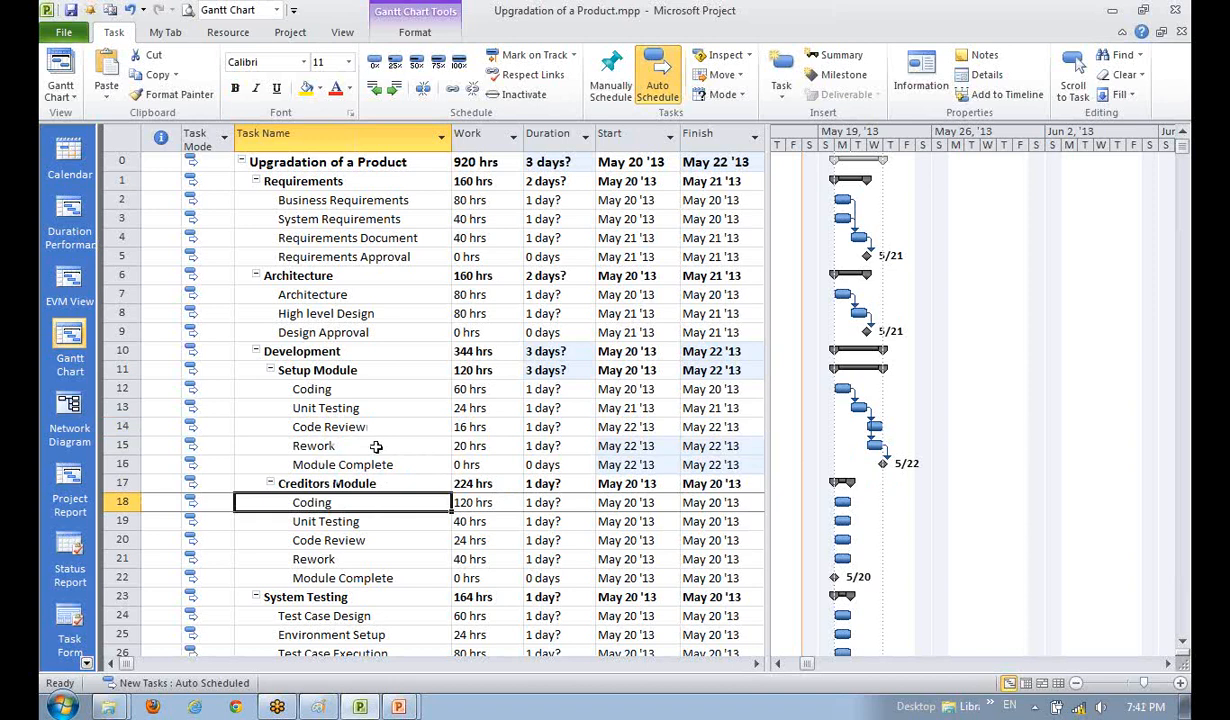
pyautogui.click(345, 514)
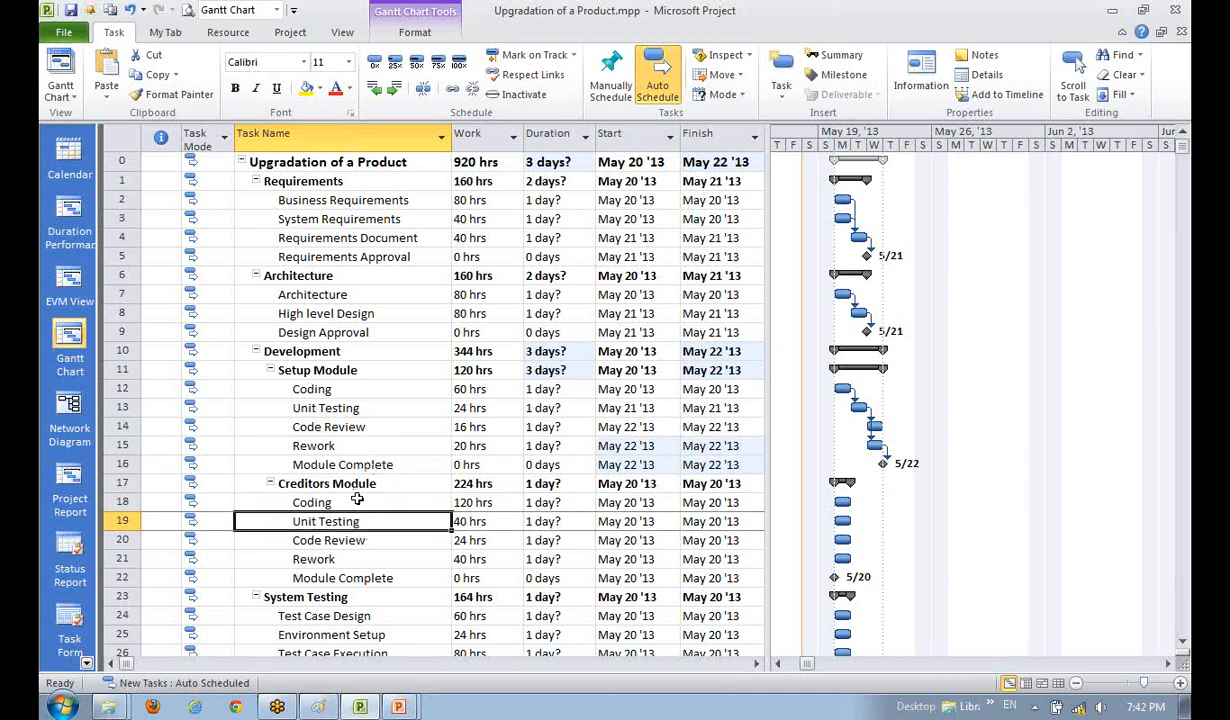
pyautogui.click(348, 425)
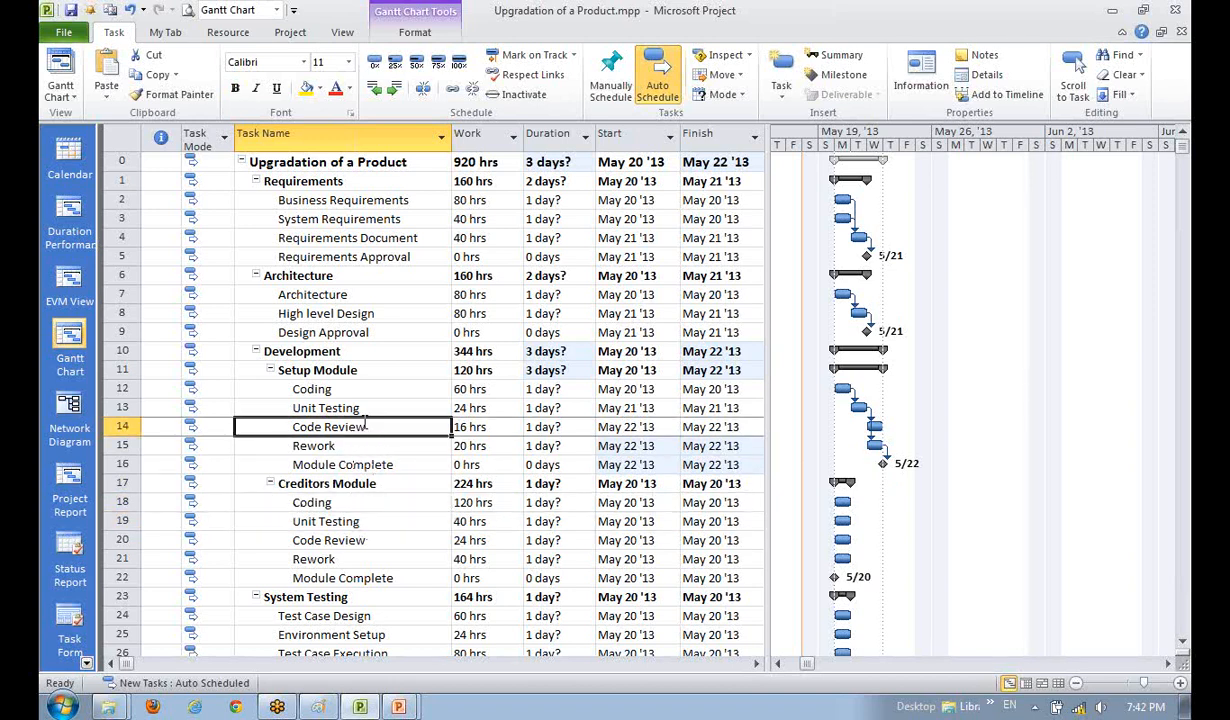
pyautogui.click(373, 479)
# - Link Setup Module's Code Review to its Module Complete milestone, which stays on May 22
pyautogui.click(398, 466)
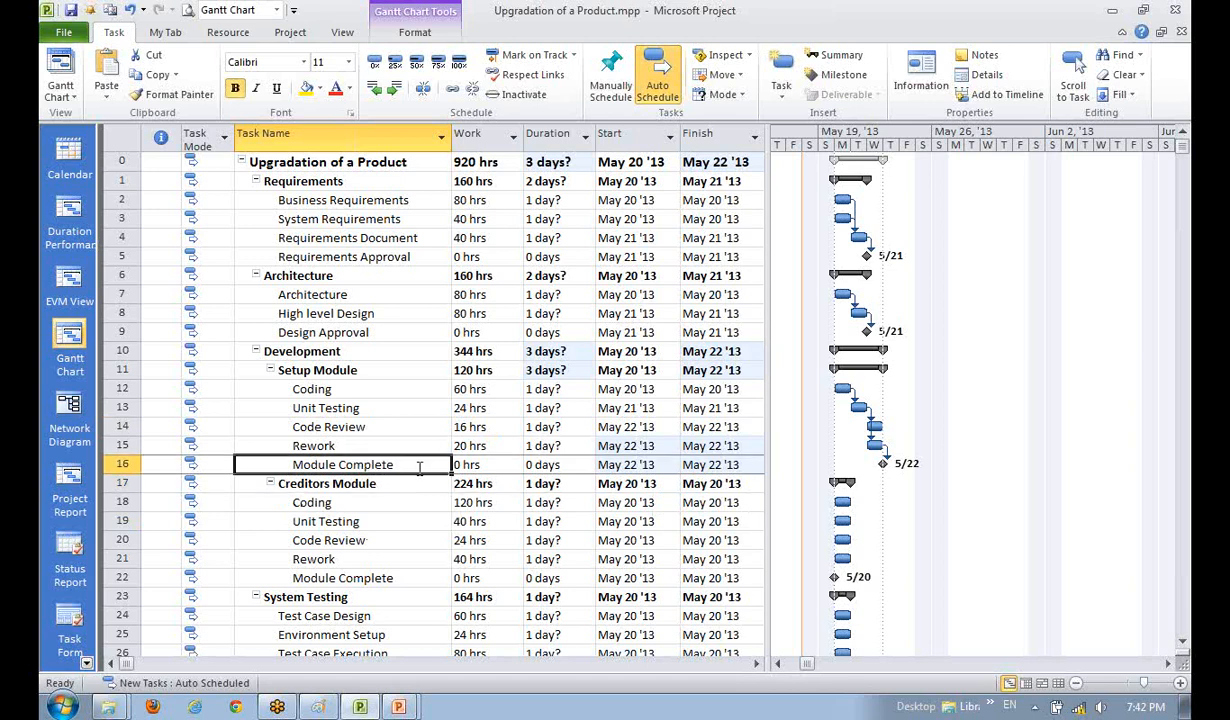
pyautogui.click(378, 430)
pyautogui.keyDown('ctrl'); pyautogui.click(362, 464); pyautogui.keyUp('ctrl')
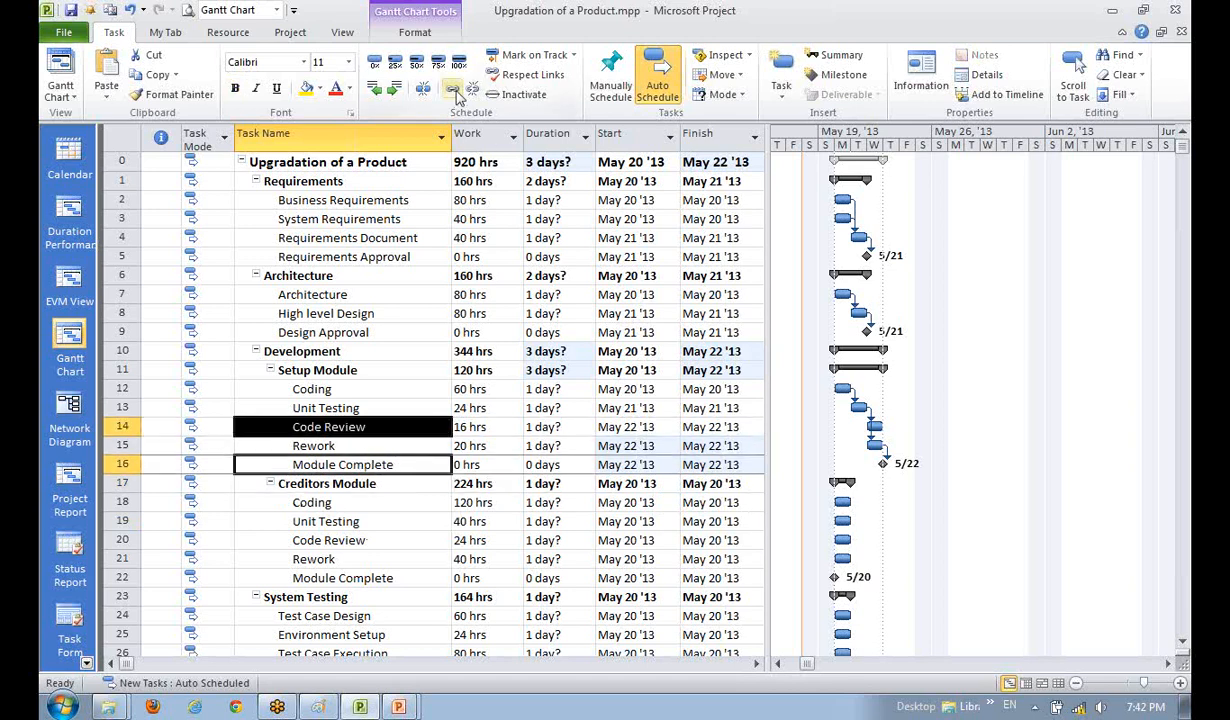
pyautogui.click(452, 90)
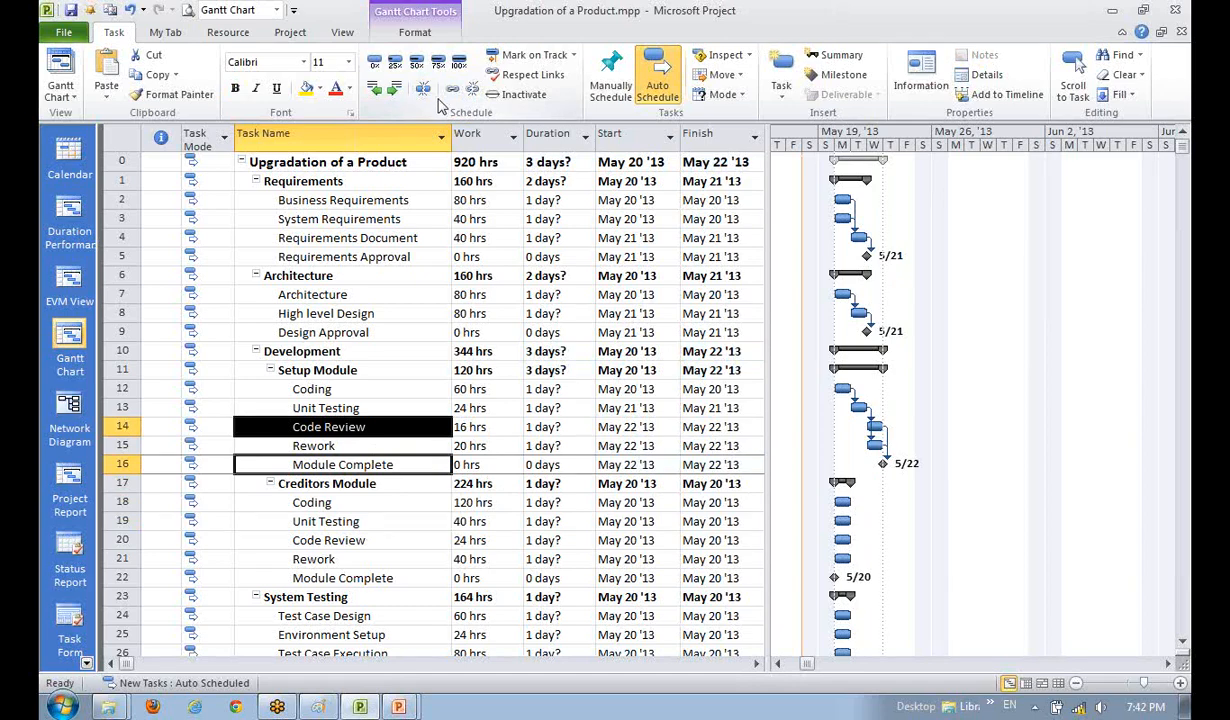
pyautogui.click(327, 521)
# - Link the Creditors Module tasks Coding through Module Complete in sequence
pyautogui.scroll(-2, 327, 410)
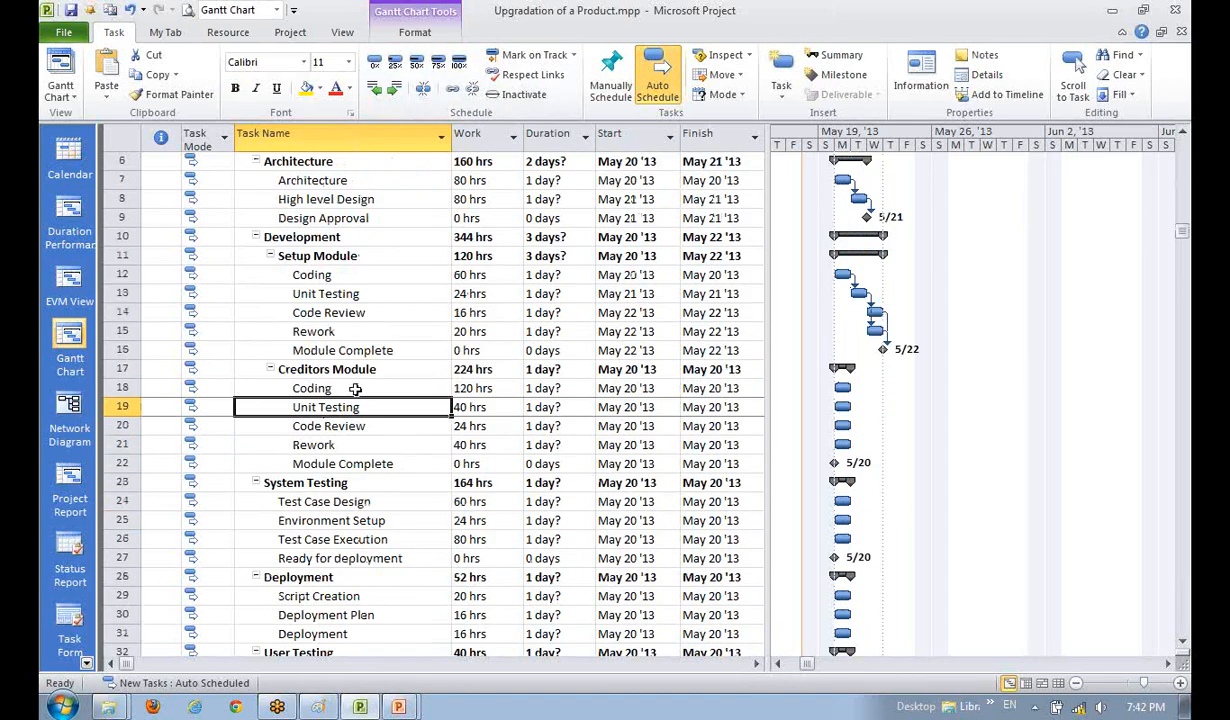
pyautogui.moveTo(393, 390); pyautogui.dragTo(396, 462)
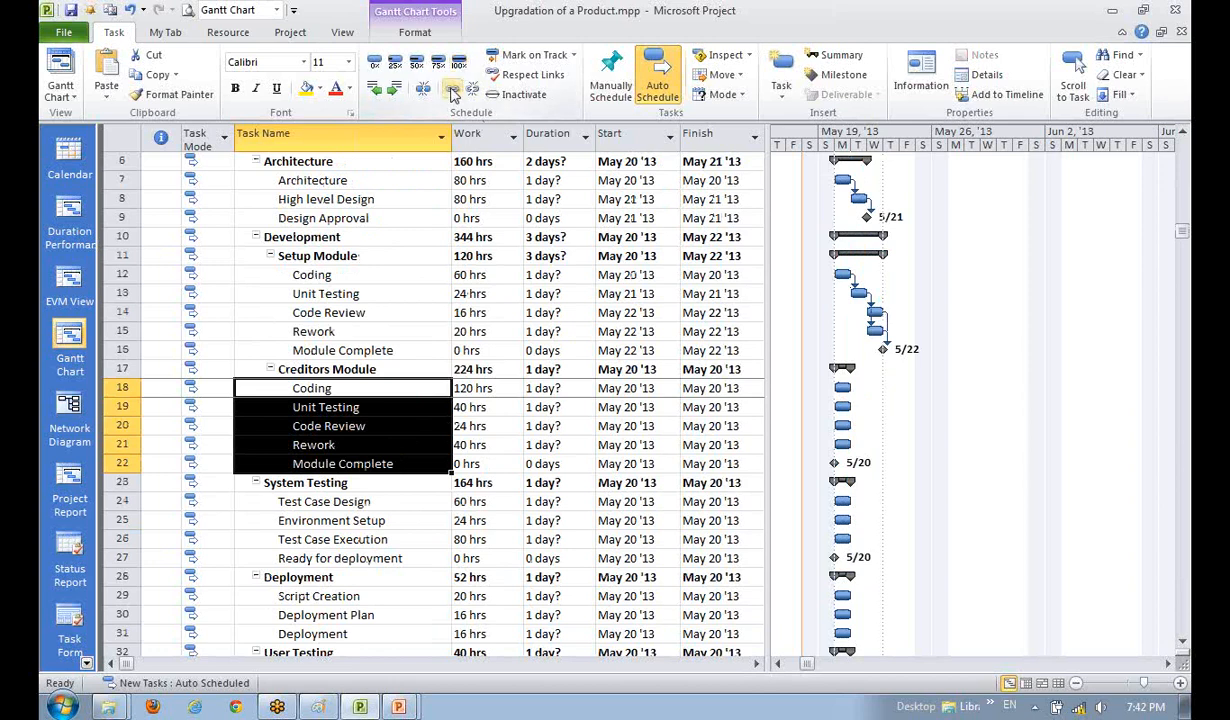
pyautogui.click(428, 88)
pyautogui.click(317, 575)
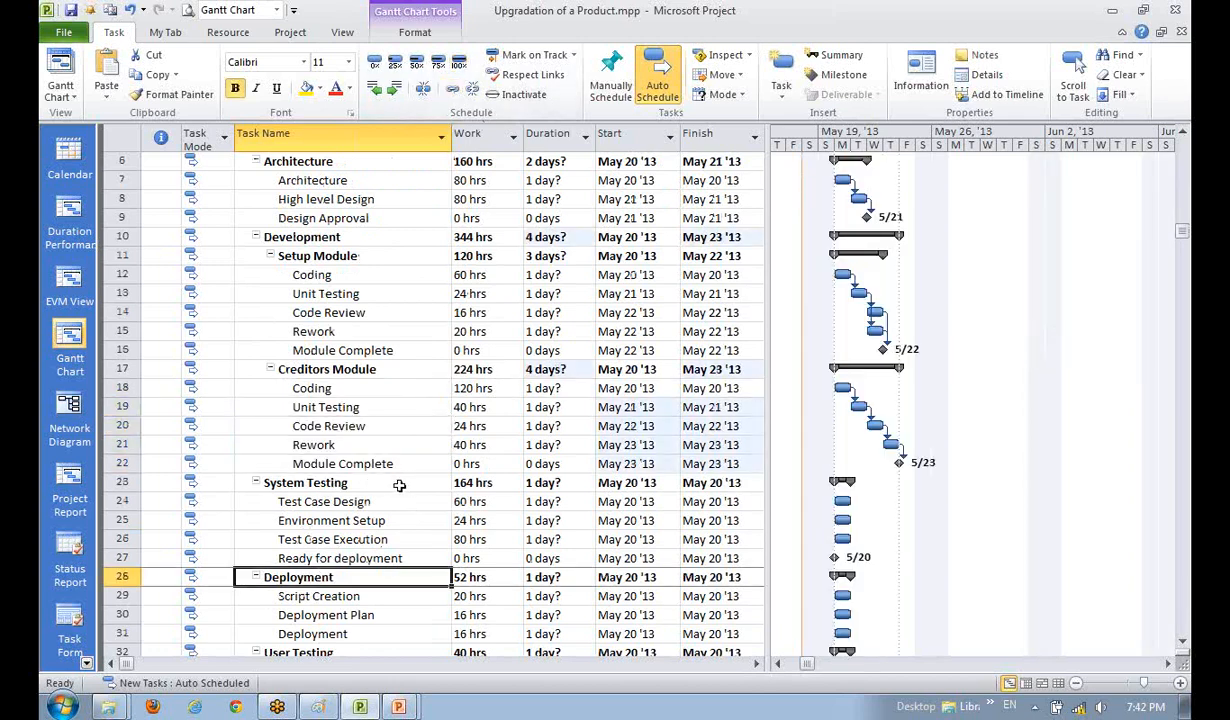
# - Link Creditors Module's Unit Testing to its Rework task
pyautogui.click(343, 407)
pyautogui.keyDown('ctrl'); pyautogui.click(346, 444); pyautogui.keyUp('ctrl')
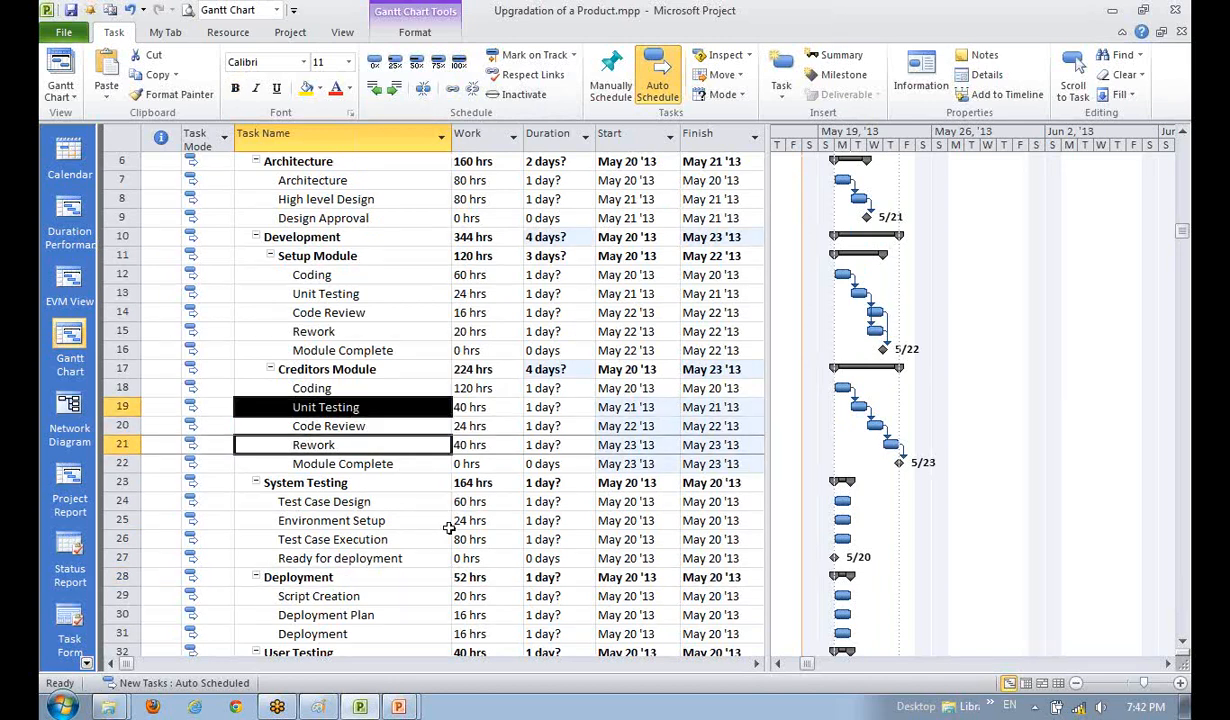
pyautogui.click(452, 89)
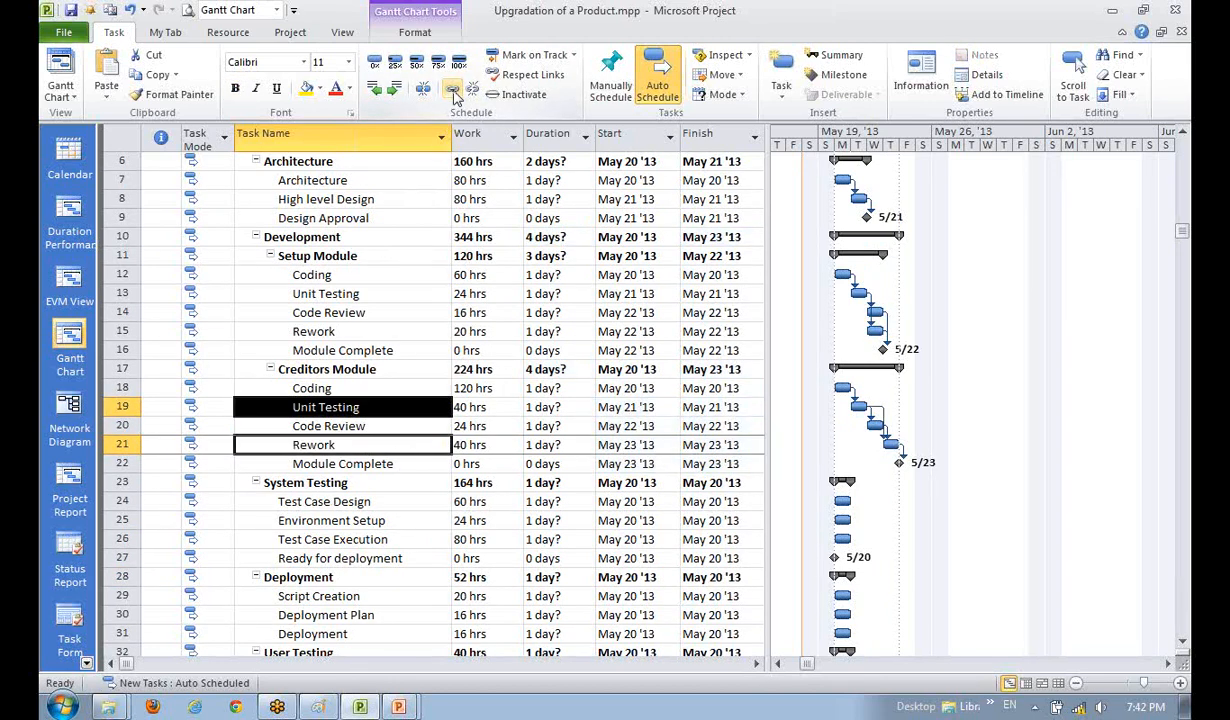
pyautogui.click(400, 501)
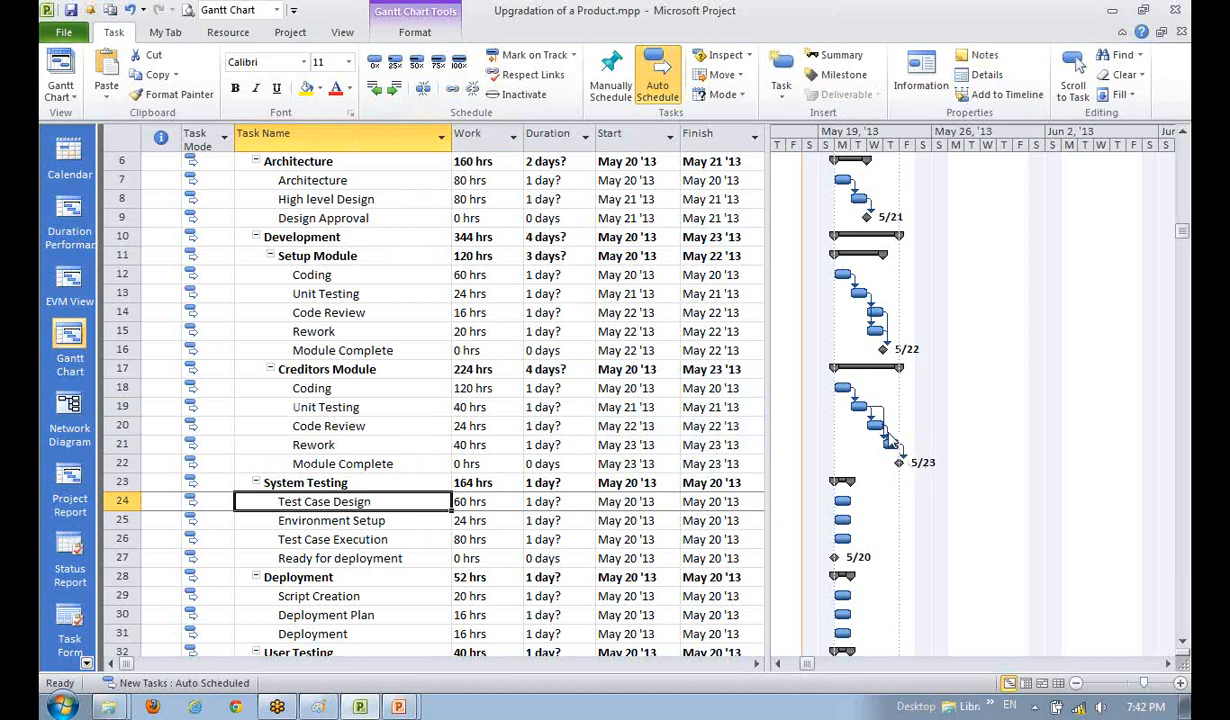
# - Delete Creditors Module's Code Review-to-Rework dependency so Rework finishes May 22
pyautogui.doubleClick(891, 444)
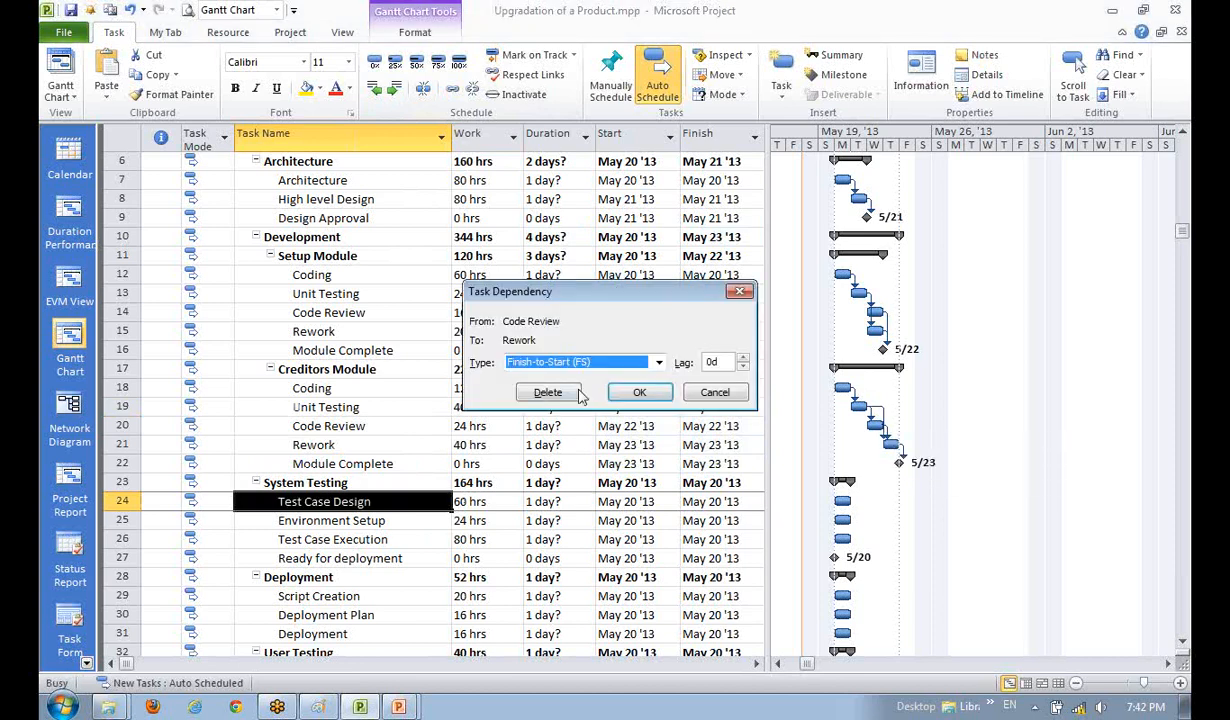
pyautogui.click(548, 392)
pyautogui.click(372, 556)
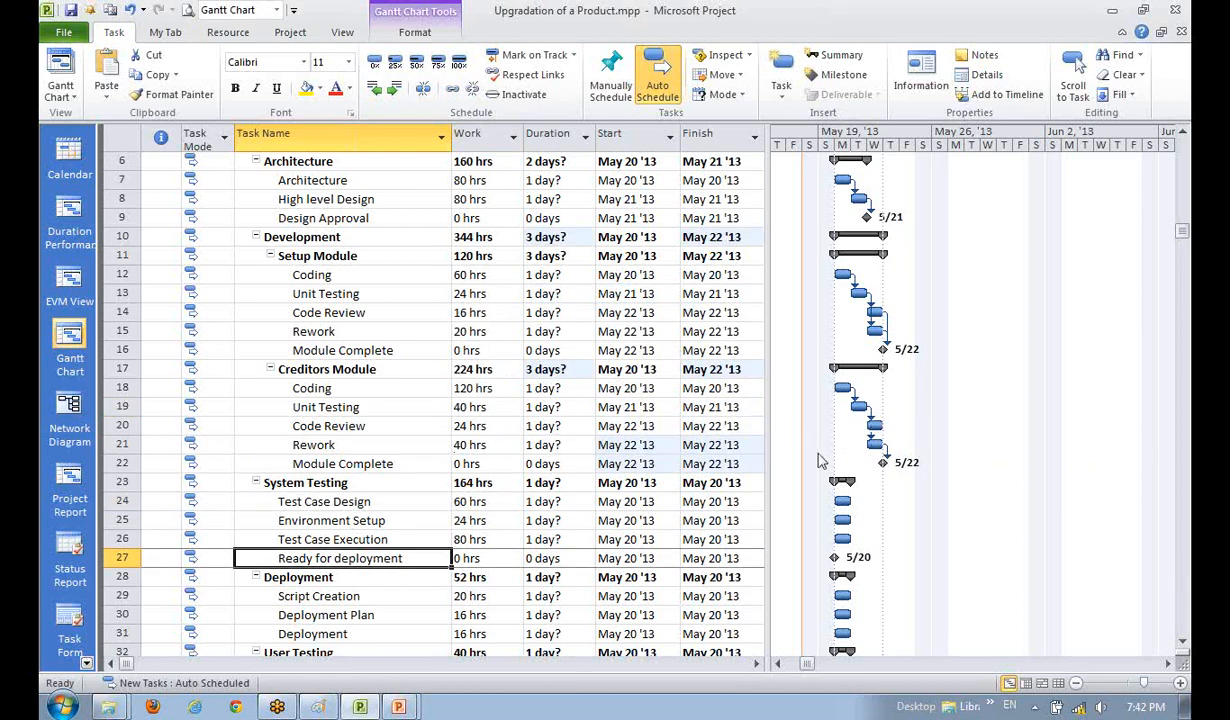
pyautogui.click(882, 460)
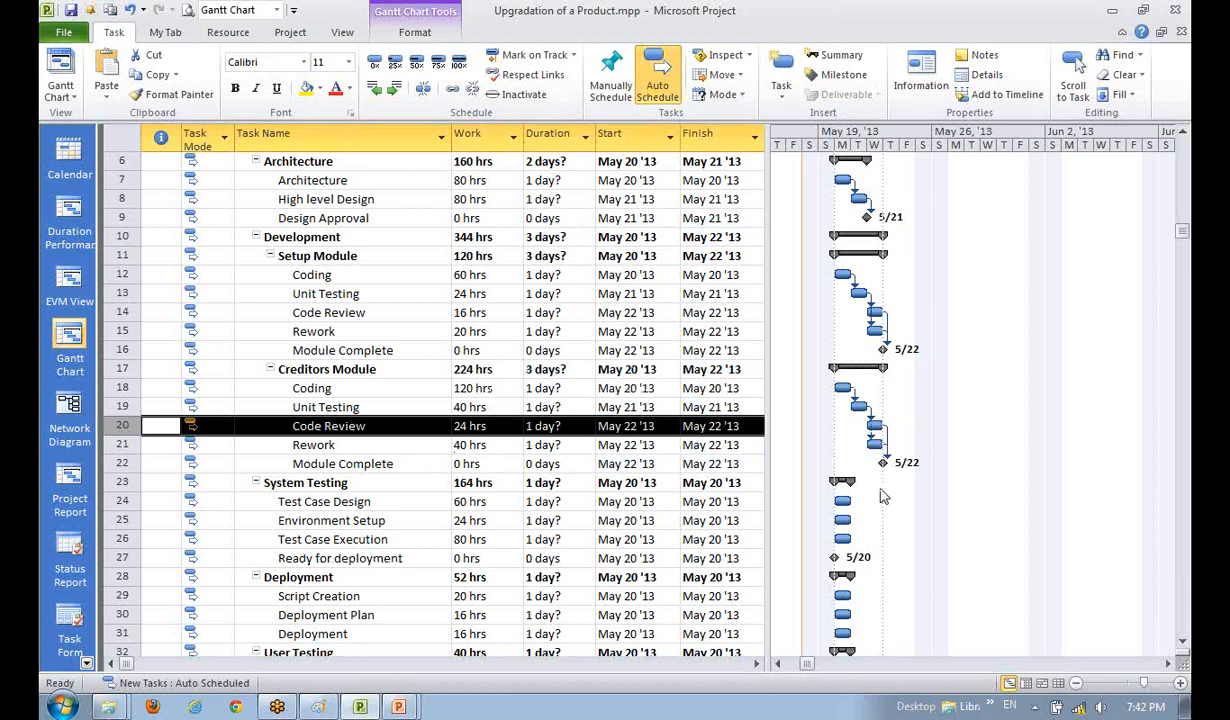
# - Locate Environment Setup and Test Case Execution among the System Testing and Deployment tasks
pyautogui.click(362, 501)
pyautogui.scroll(-1, 368, 501)
pyautogui.scroll(-1, 368, 501)
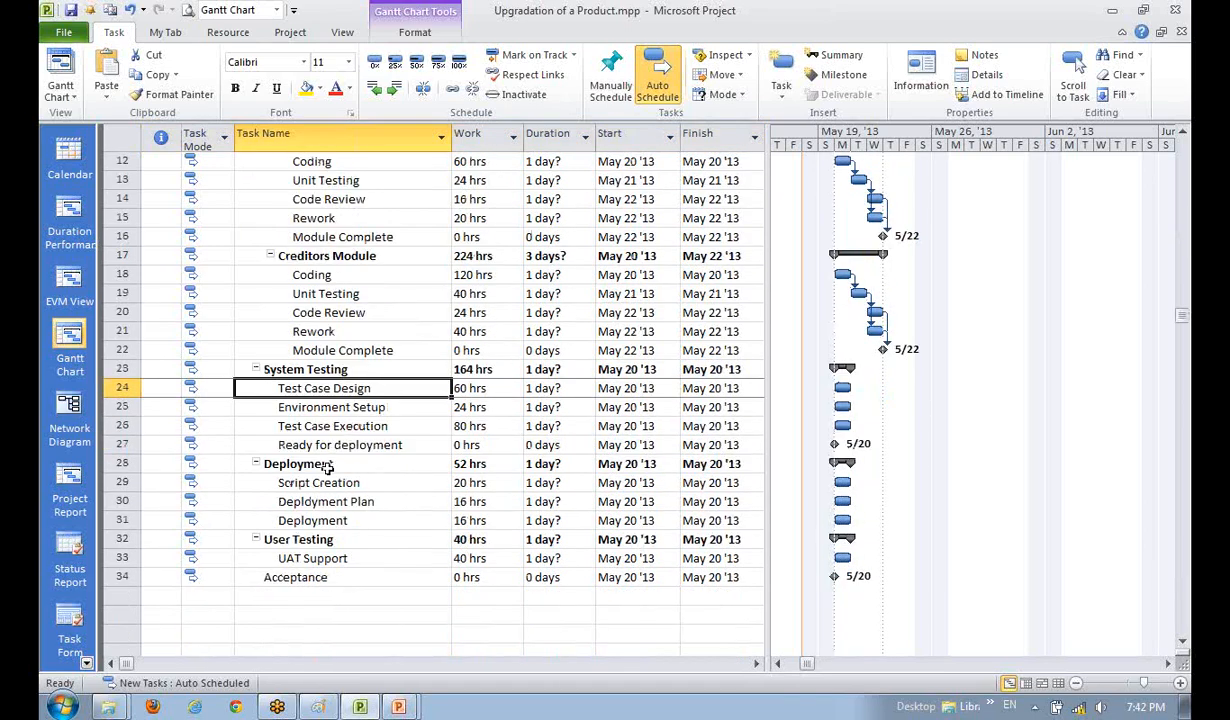
pyautogui.click(356, 464)
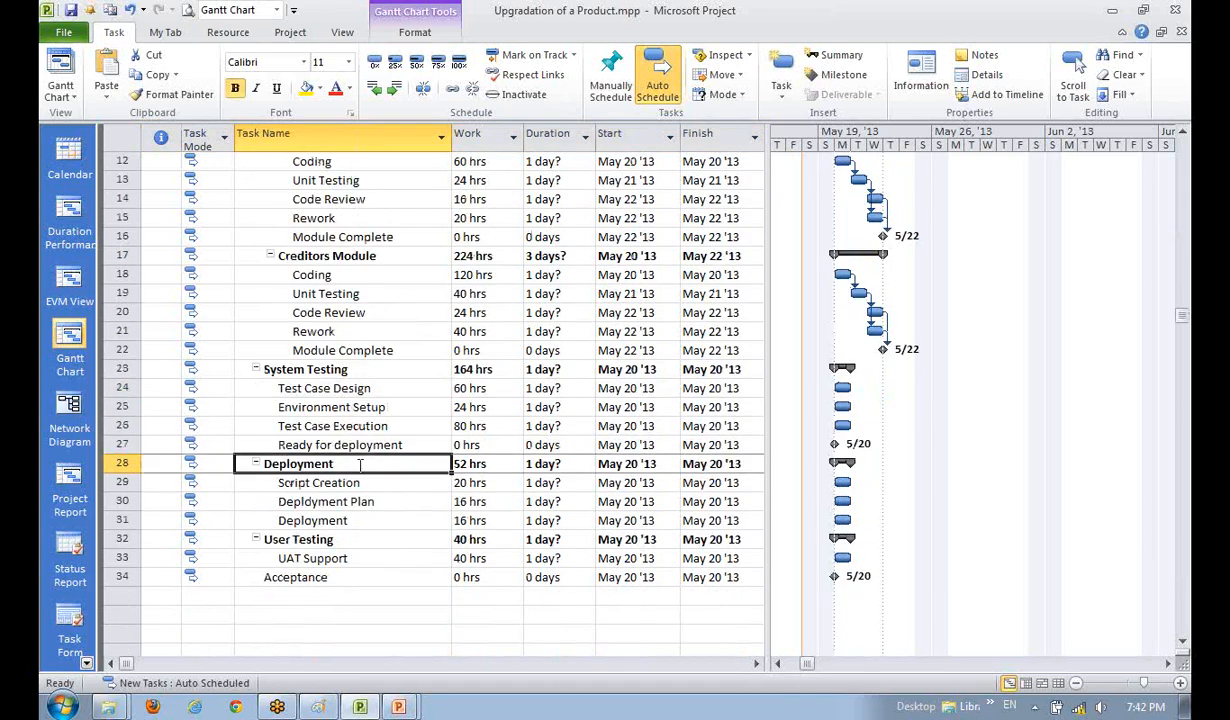
pyautogui.scroll(1, 360, 464)
pyautogui.click(350, 400)
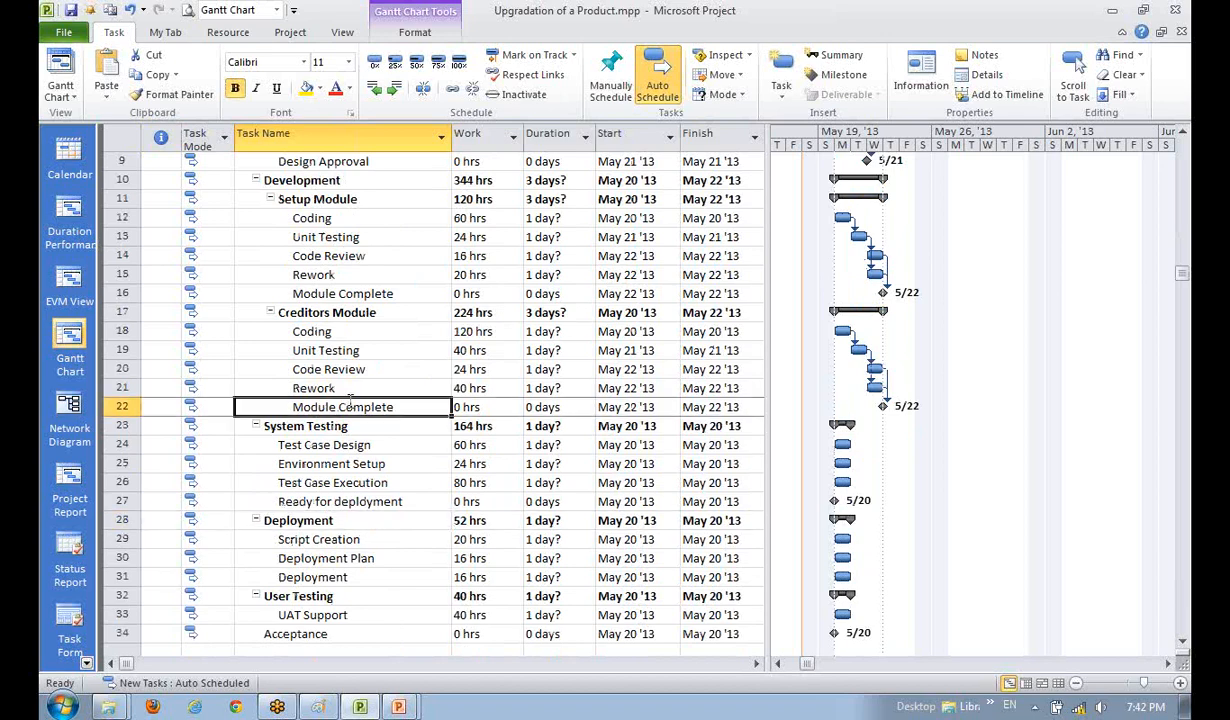
pyautogui.click(332, 500)
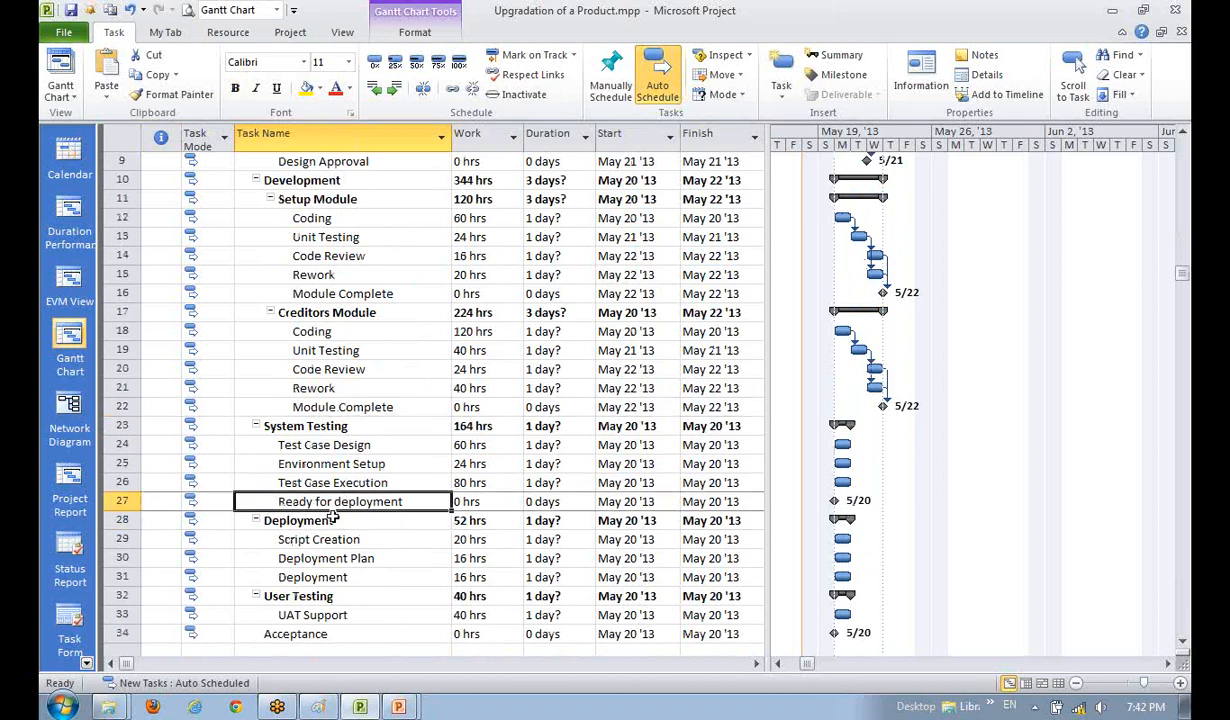
pyautogui.click(316, 538)
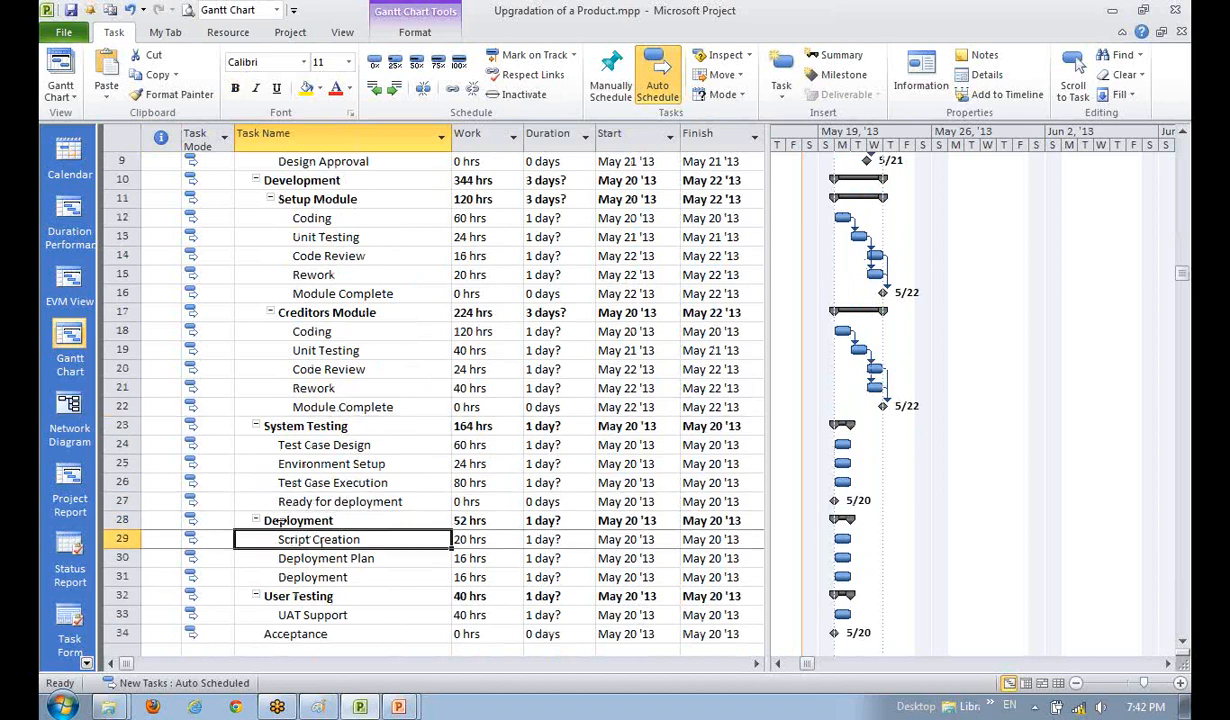
pyautogui.click(335, 465)
pyautogui.click(336, 501)
pyautogui.click(320, 446)
pyautogui.click(330, 465)
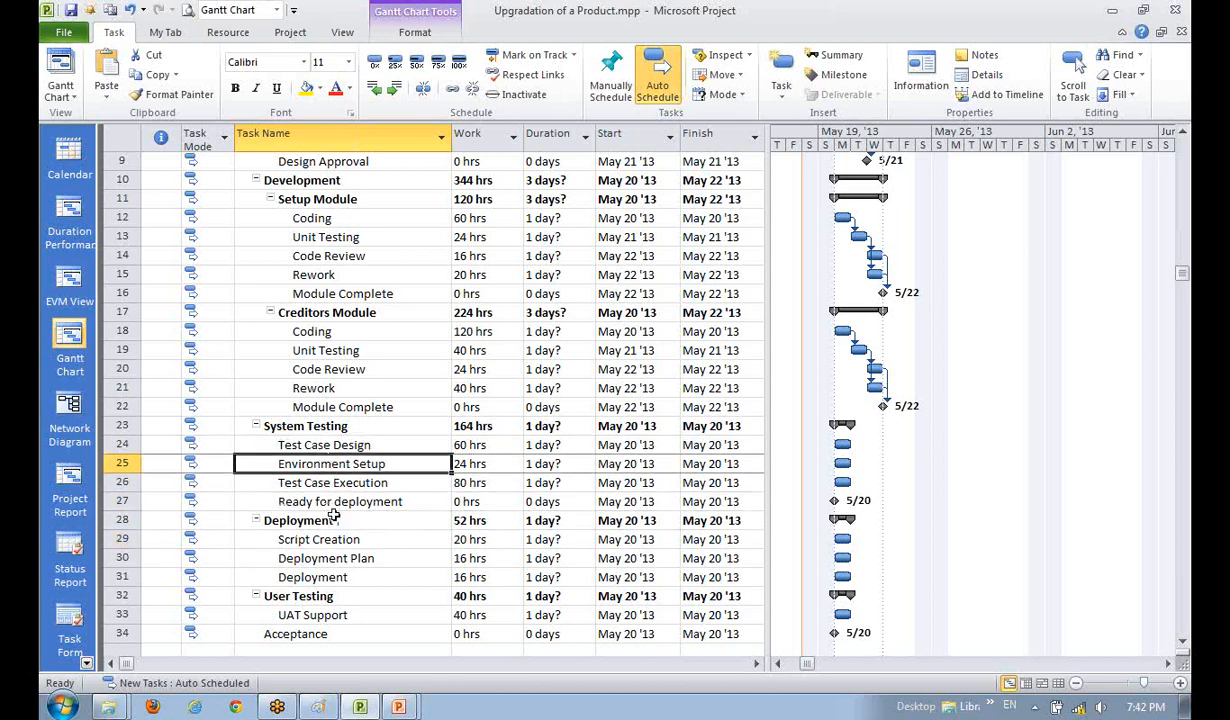
pyautogui.click(330, 520)
pyautogui.click(313, 576)
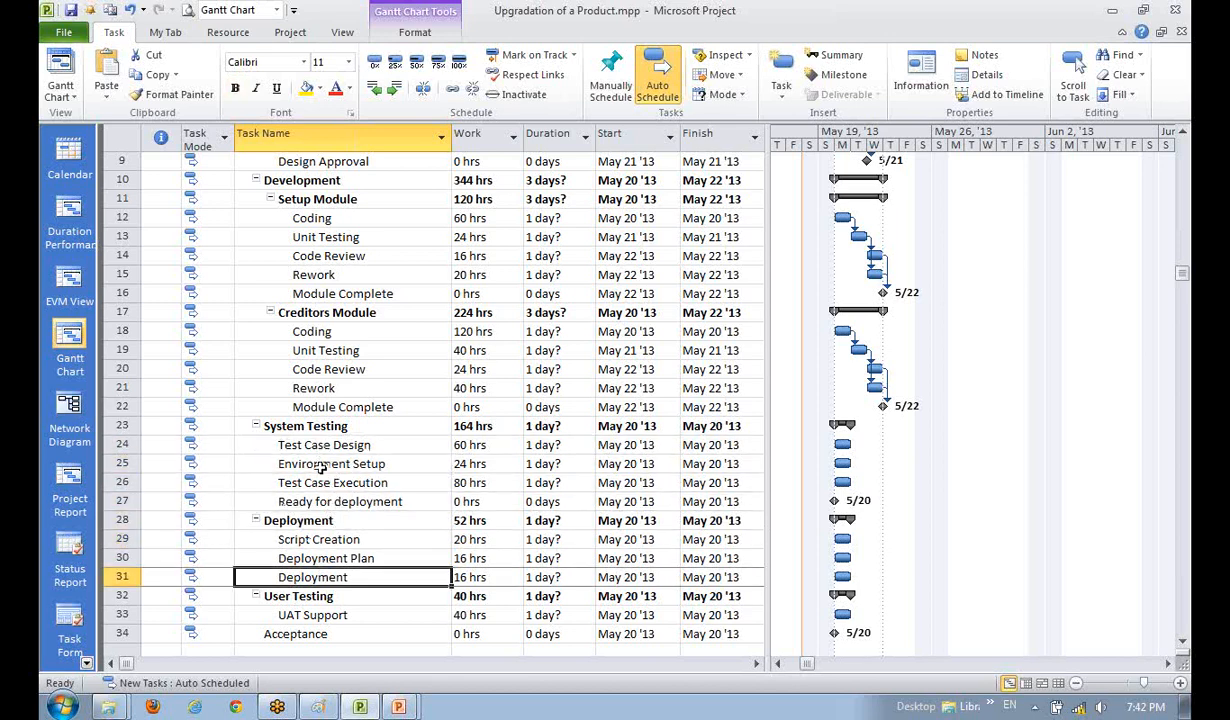
pyautogui.click(305, 518)
# - Link Environment Setup to Test Case Execution
pyautogui.click(308, 462)
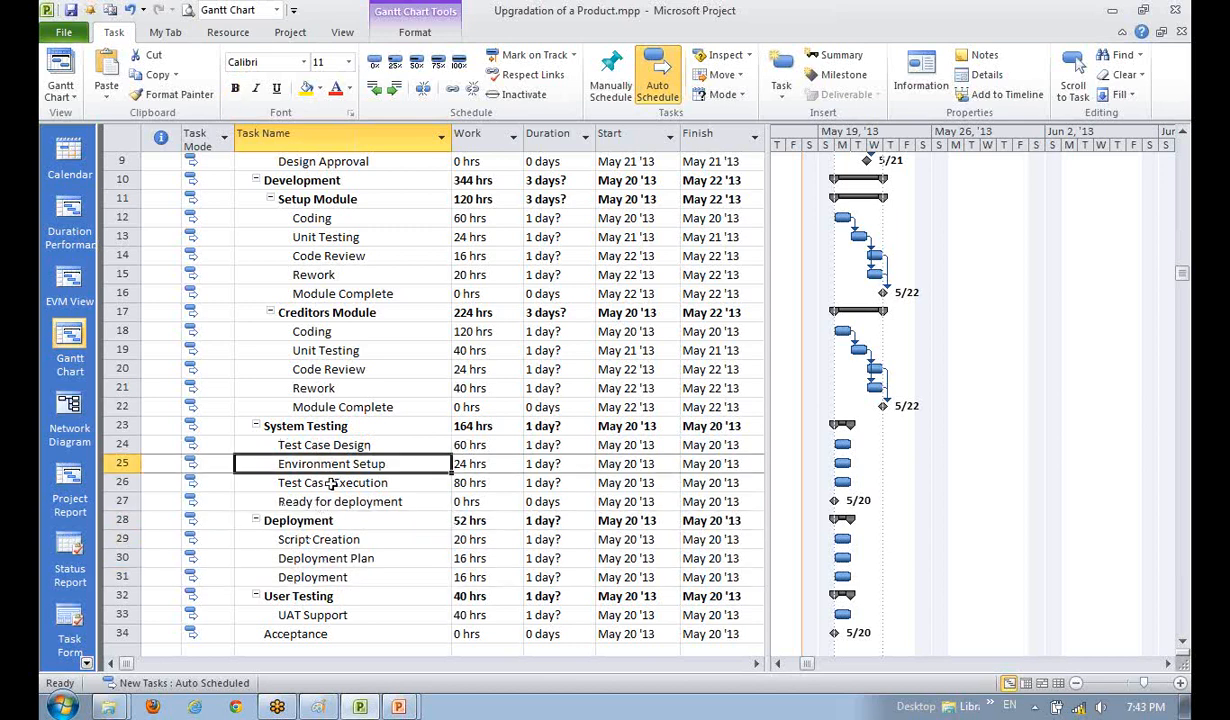
pyautogui.keyDown('ctrl'); pyautogui.click(331, 484); pyautogui.keyUp('ctrl')
pyautogui.click(347, 539)
pyautogui.click(343, 466)
pyautogui.keyDown('ctrl'); pyautogui.click(343, 482); pyautogui.keyUp('ctrl')
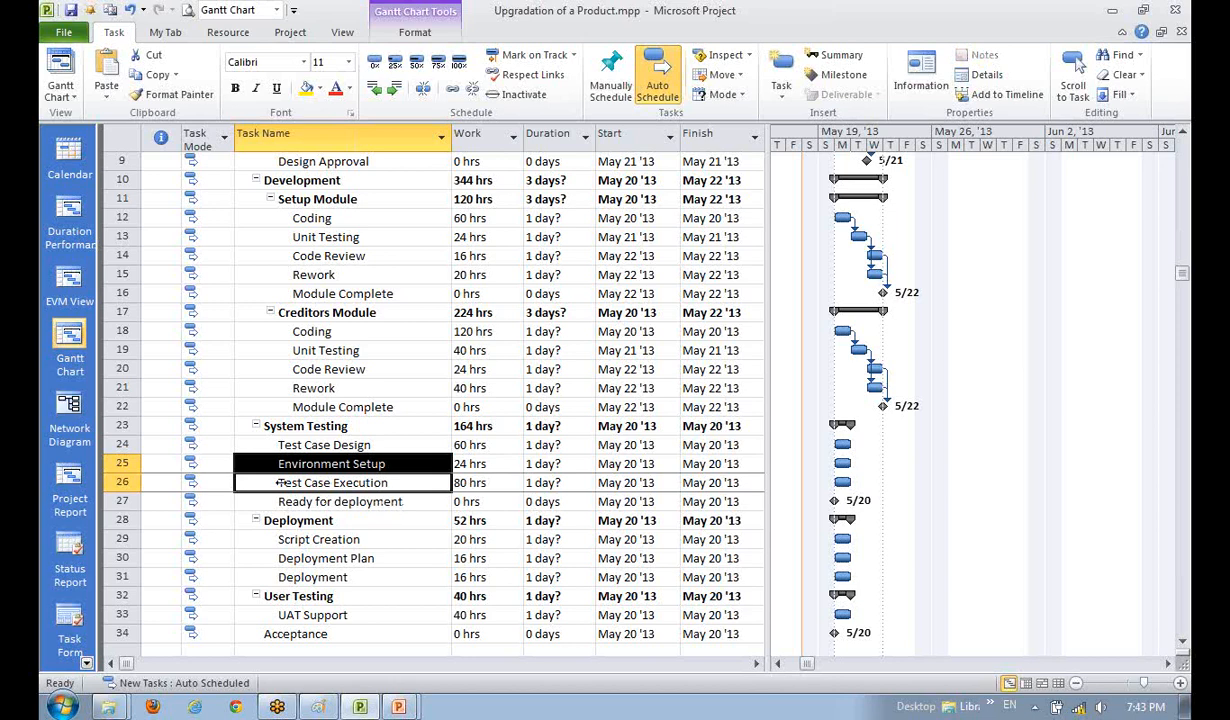
pyautogui.click(424, 88)
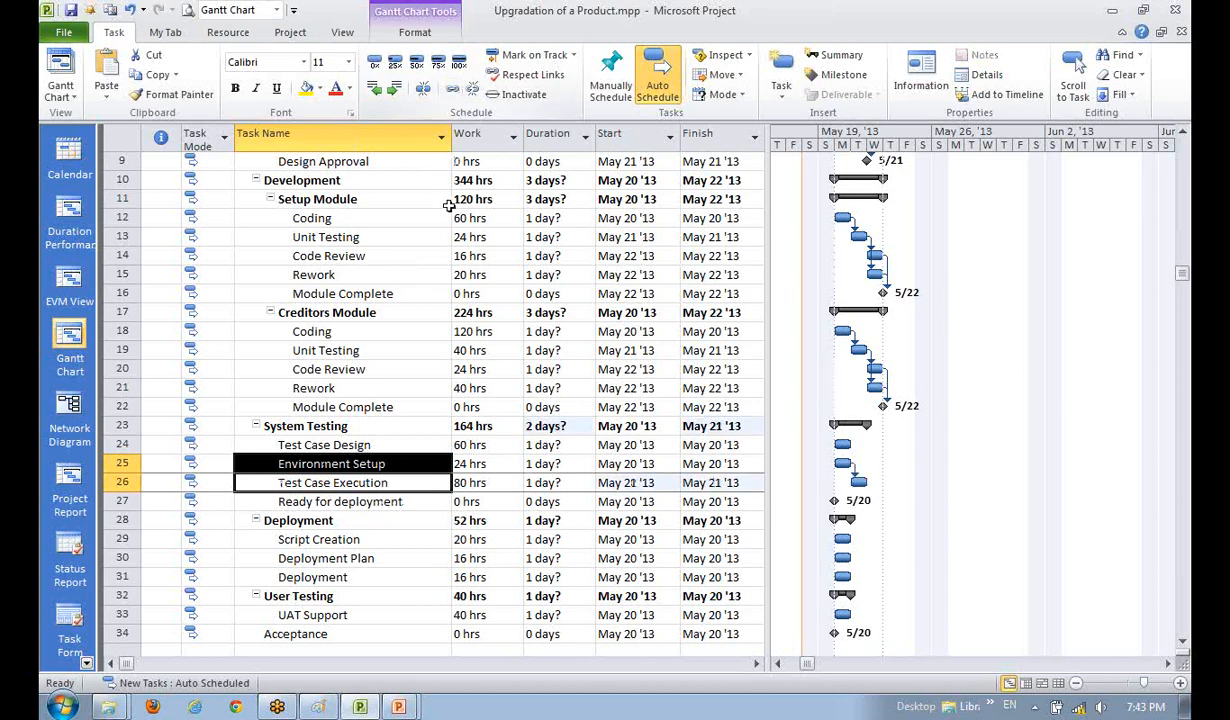
# - Link Test Case Design to Test Case Execution, moving its start to May 21
pyautogui.click(390, 501)
pyautogui.click(312, 443)
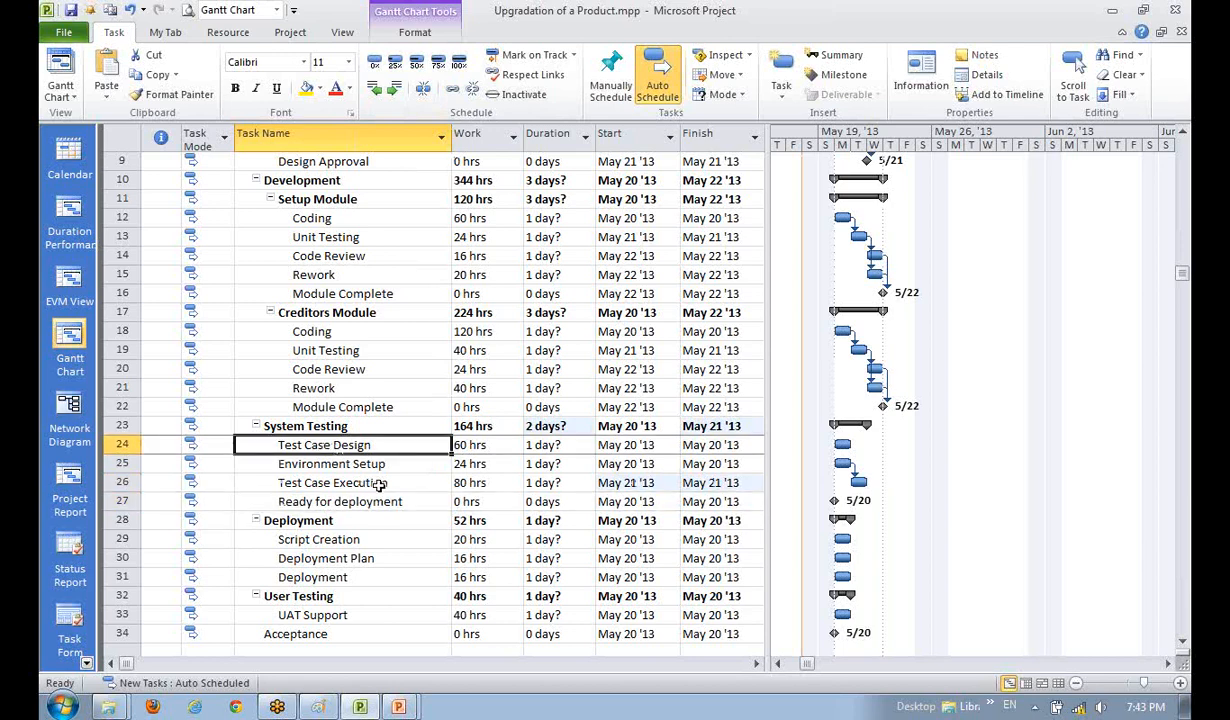
pyautogui.keyDown('ctrl'); pyautogui.click(351, 486); pyautogui.keyUp('ctrl')
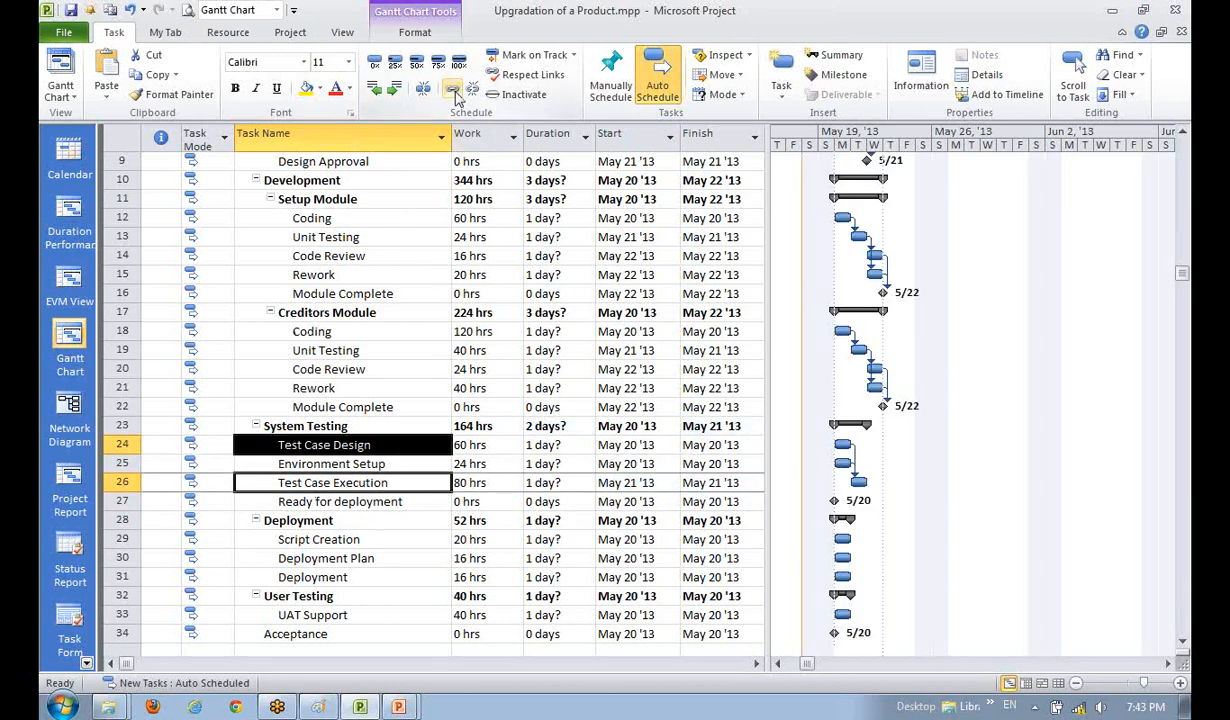
pyautogui.click(283, 562)
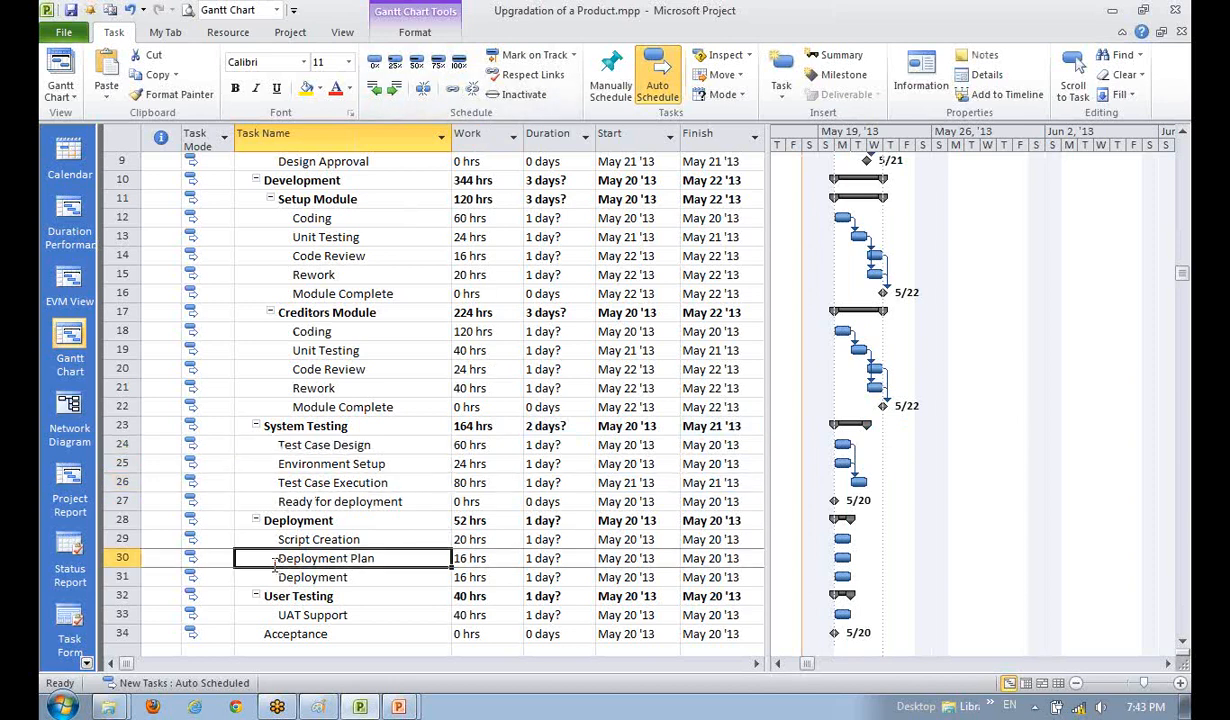
# - Link the Design Approval milestone to Test Case Design
pyautogui.click(325, 444)
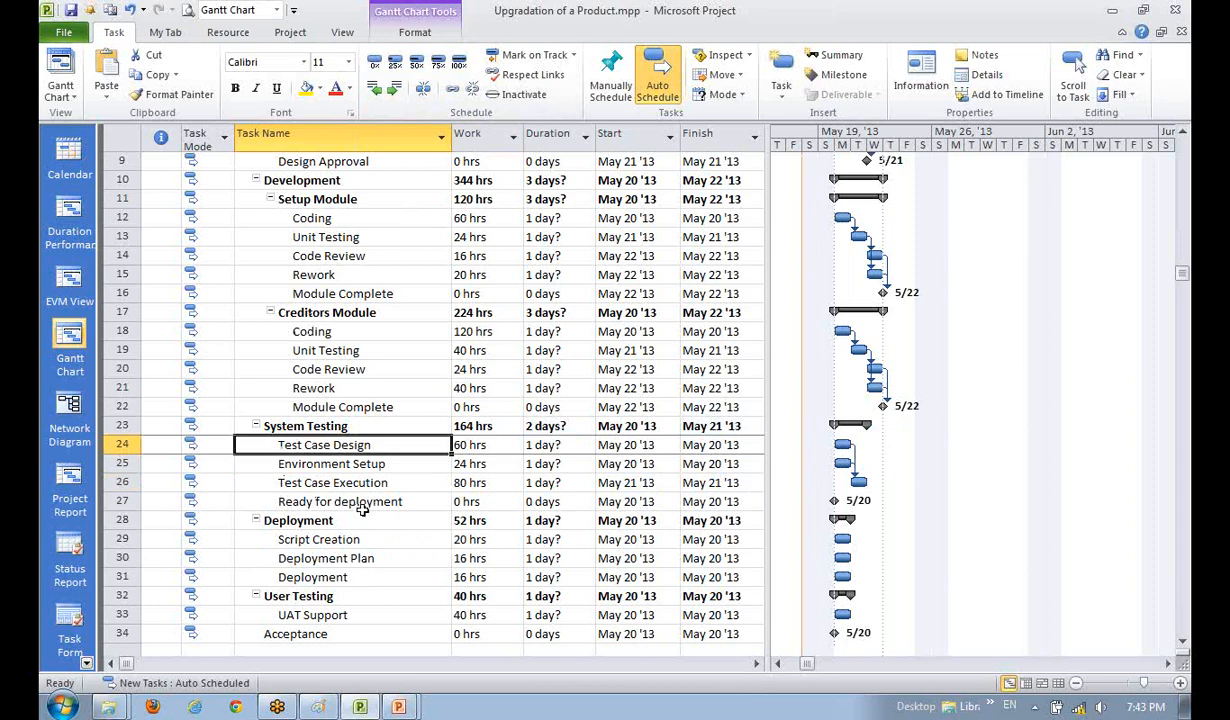
pyautogui.scroll(1, 362, 510)
pyautogui.scroll(1, 362, 508)
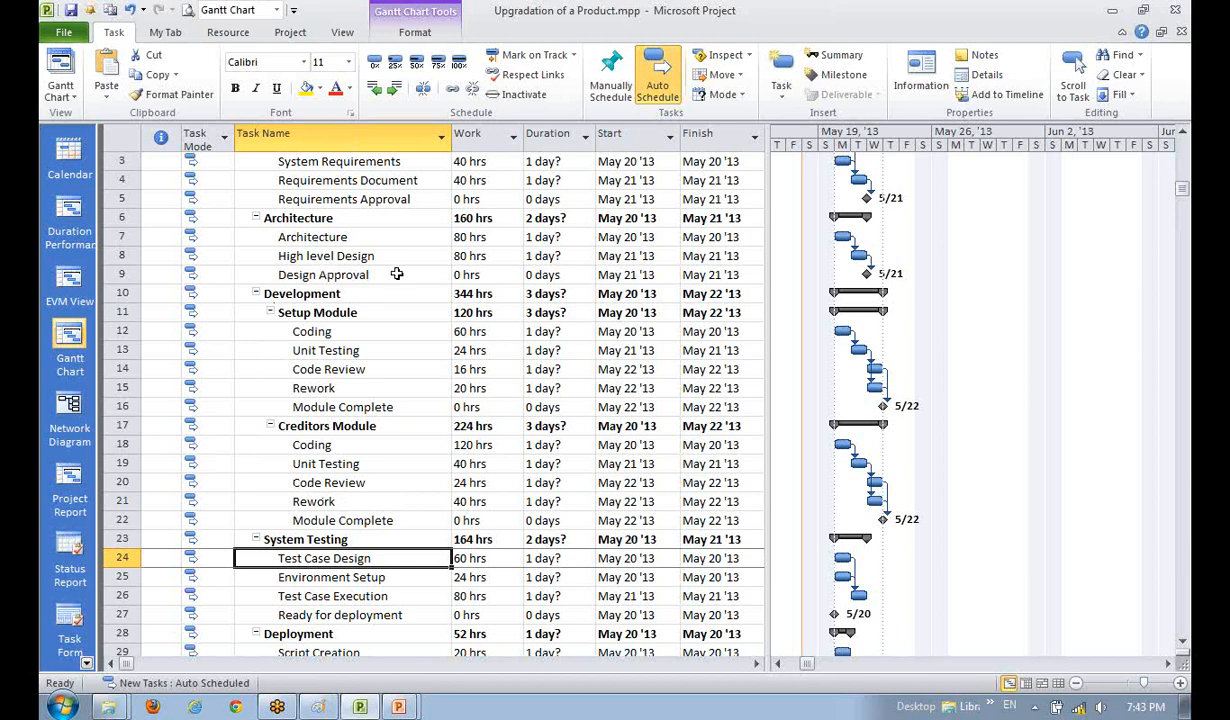
pyautogui.click(318, 500)
pyautogui.click(342, 276)
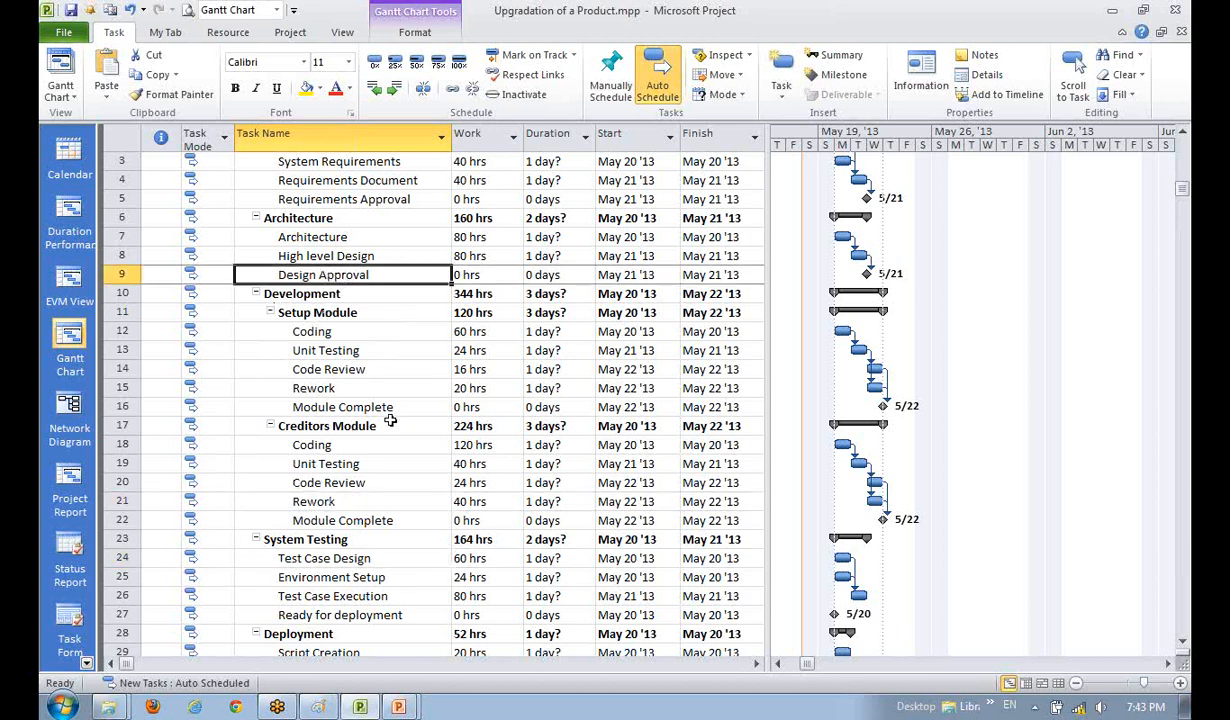
pyautogui.keyDown('ctrl'); pyautogui.click(335, 557); pyautogui.keyUp('ctrl')
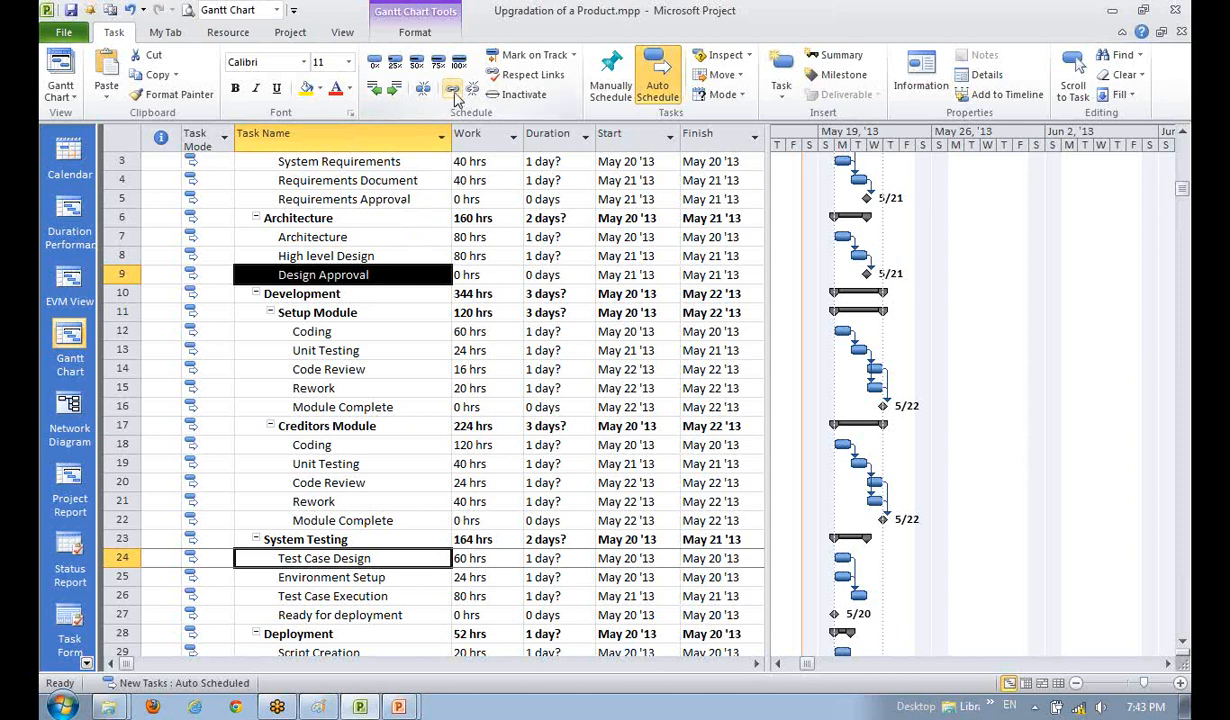
pyautogui.click(453, 91)
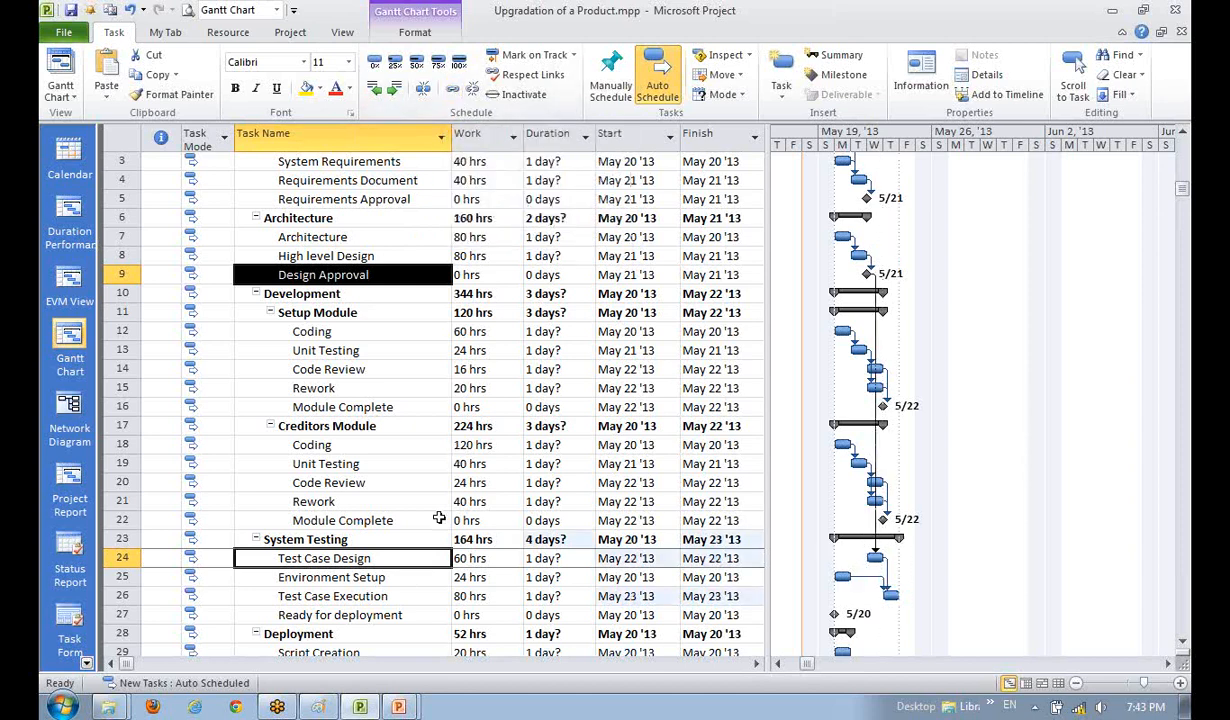
# - Link Design Approval to the Setup Module's Coding task
pyautogui.click(338, 408)
pyautogui.click(310, 331)
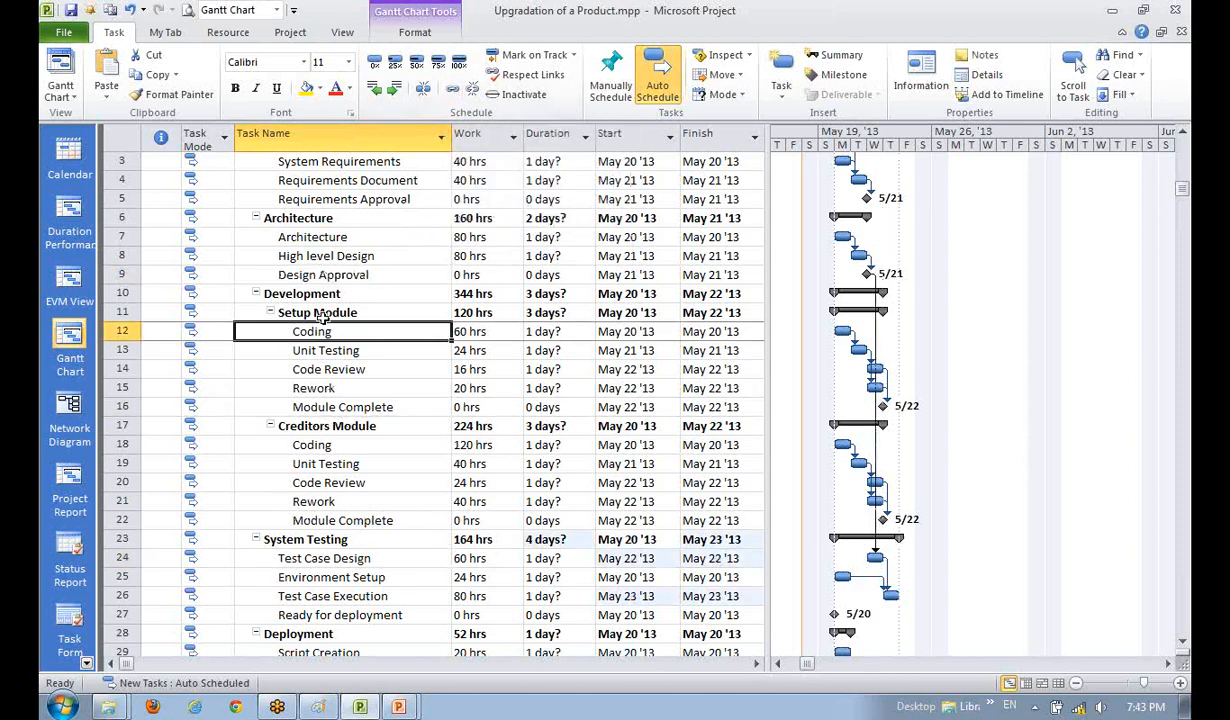
pyautogui.click(308, 312)
pyautogui.click(320, 367)
pyautogui.click(338, 333)
pyautogui.keyDown('ctrl'); pyautogui.click(331, 269); pyautogui.keyUp('ctrl')
pyautogui.click(357, 364)
pyautogui.click(340, 275)
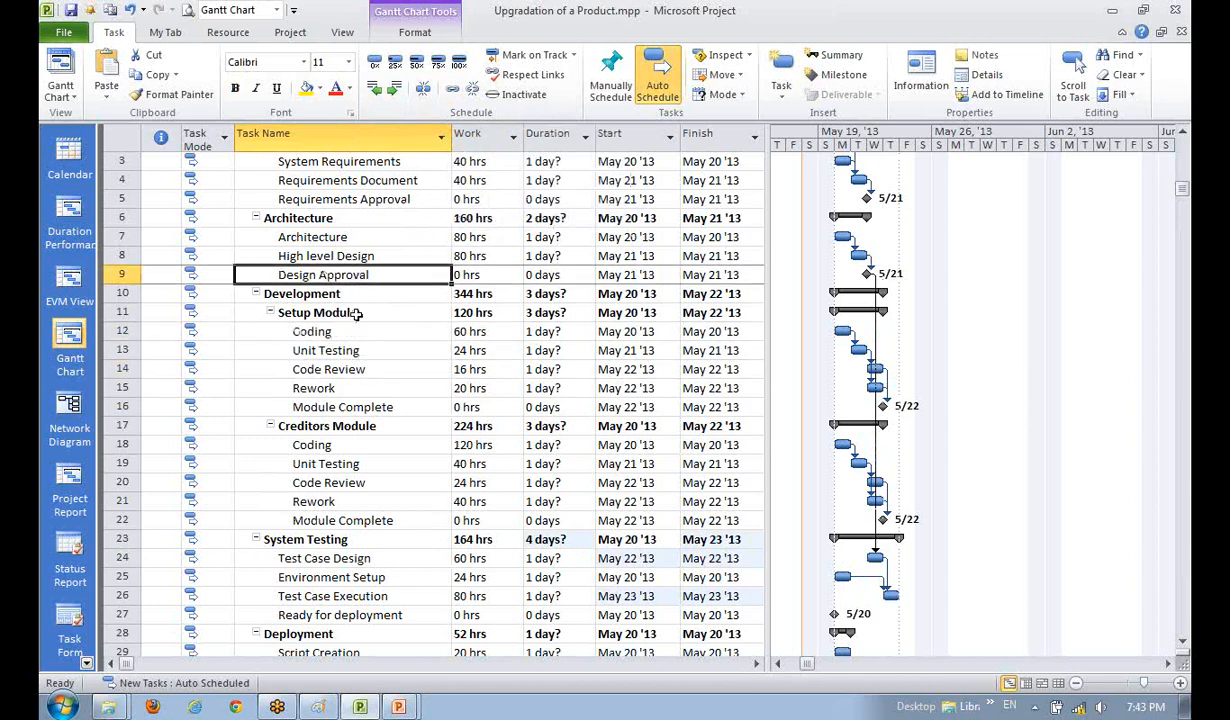
pyautogui.keyDown('ctrl'); pyautogui.click(345, 328); pyautogui.keyUp('ctrl')
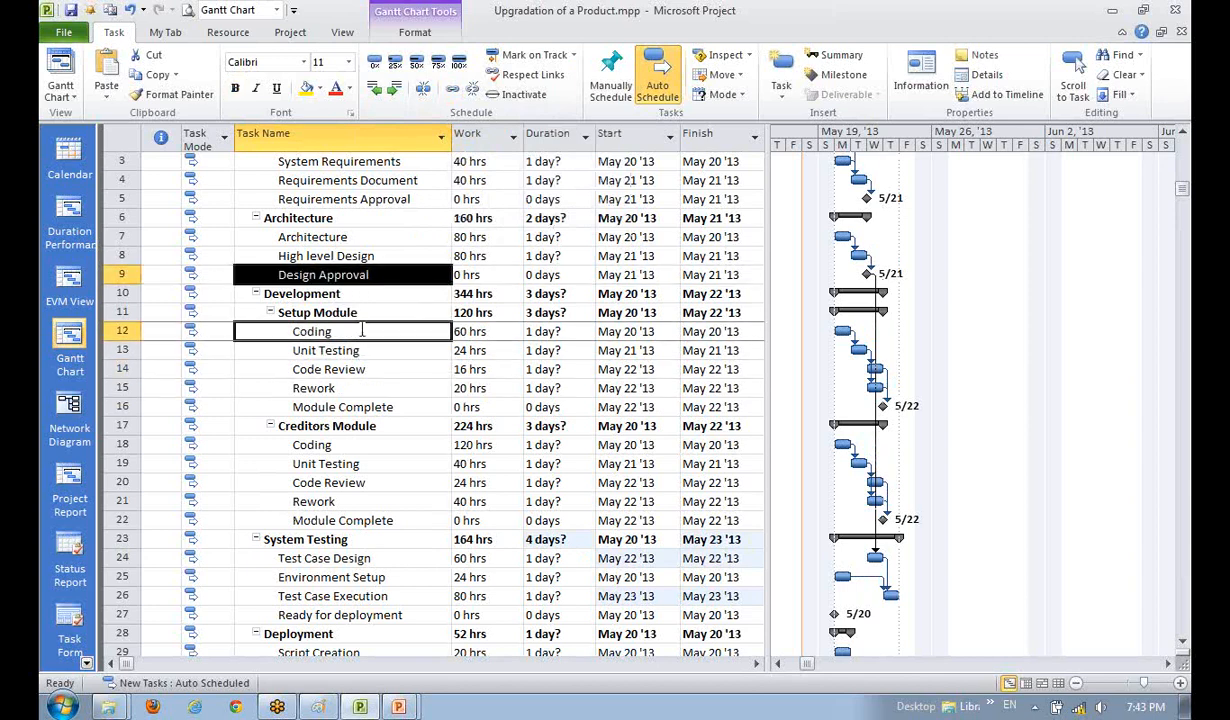
pyautogui.click(426, 89)
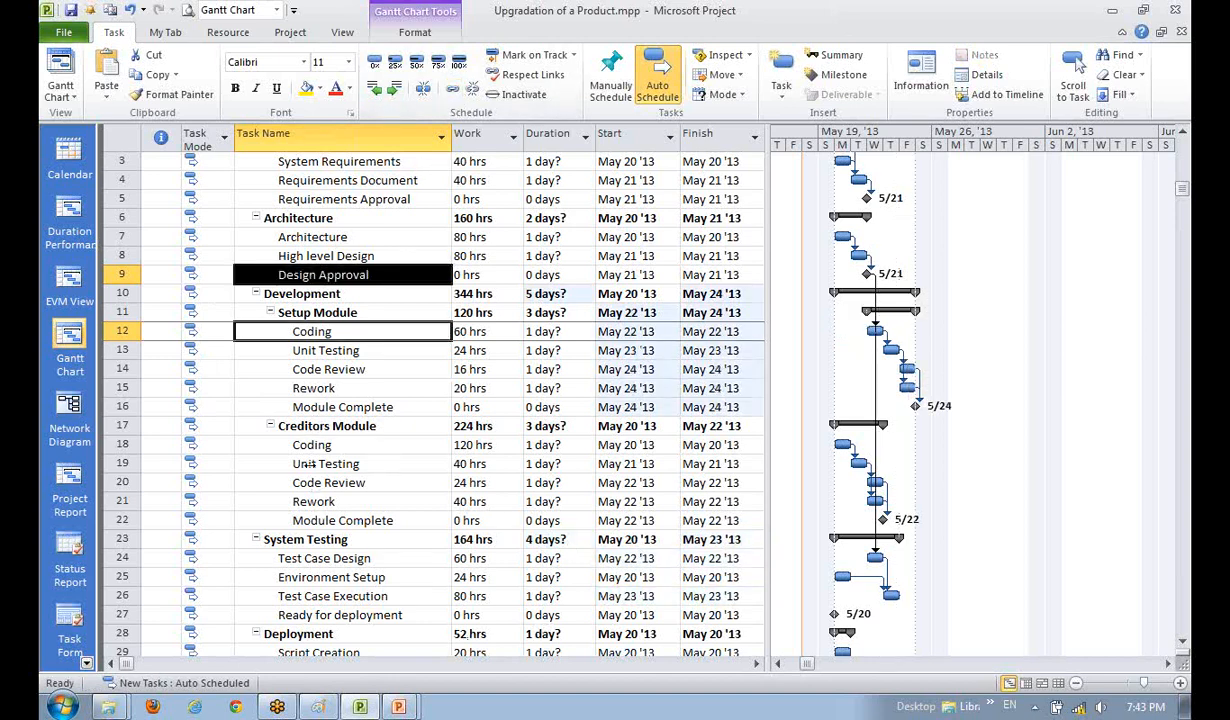
# - Link Design Approval to the Creditors Module's Coding task, pushing both modules to May 22
pyautogui.click(360, 512)
pyautogui.click(322, 444)
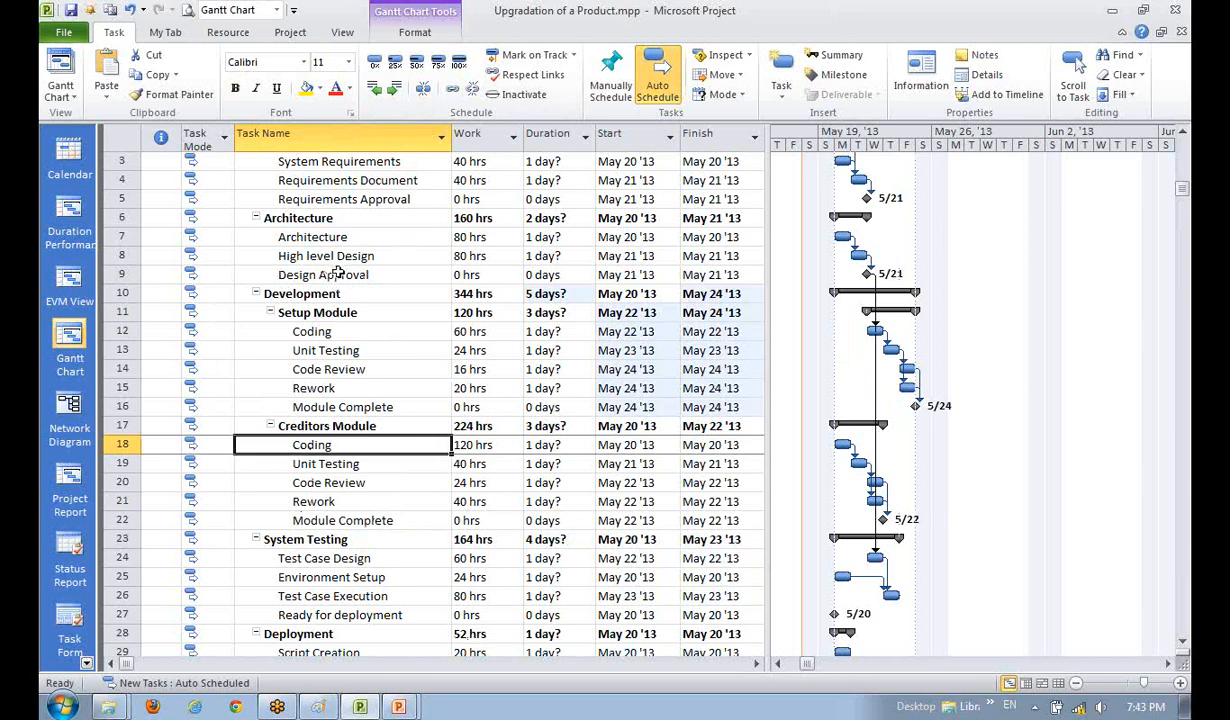
pyautogui.click(339, 273)
pyautogui.keyDown('ctrl'); pyautogui.click(322, 445); pyautogui.keyUp('ctrl')
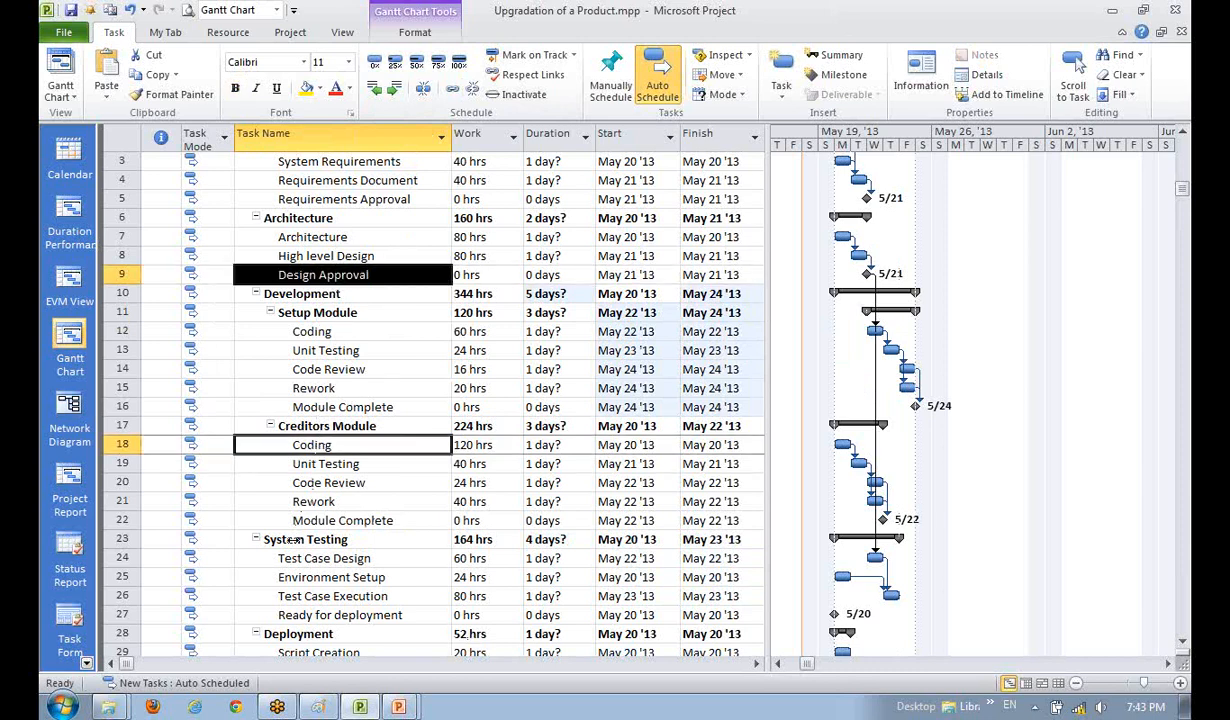
pyautogui.click(448, 88)
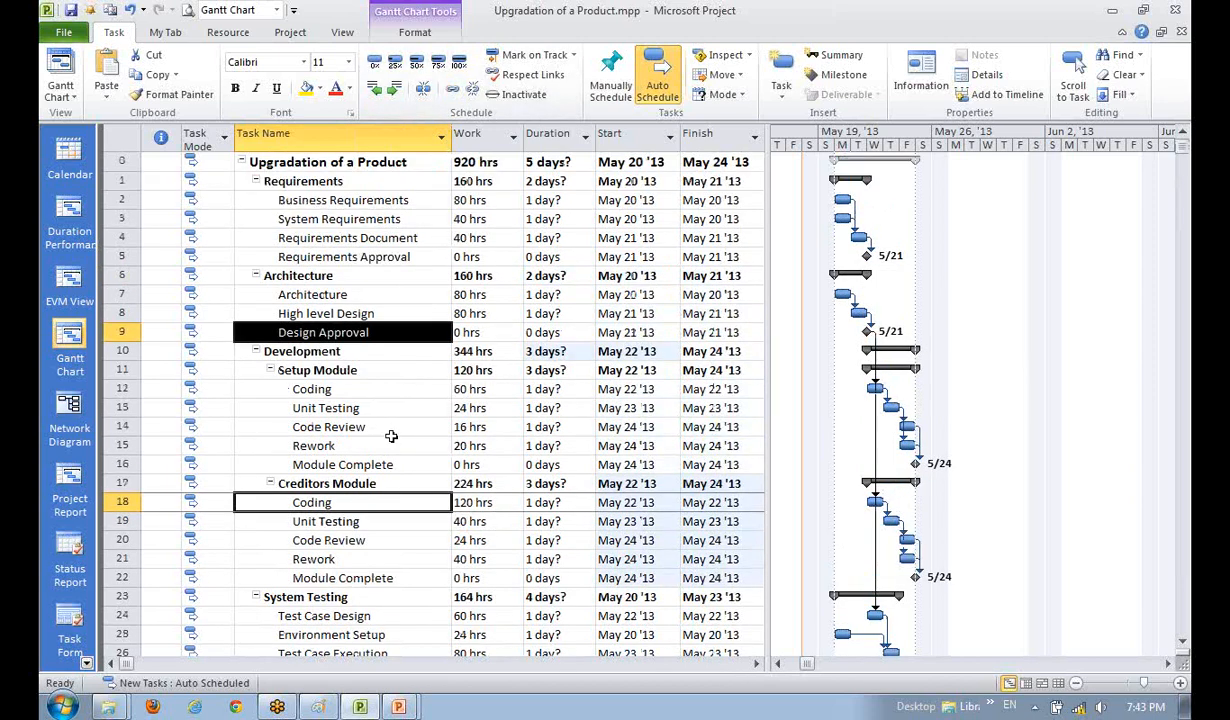
pyautogui.scroll(1, 376, 418)
pyautogui.click(356, 258)
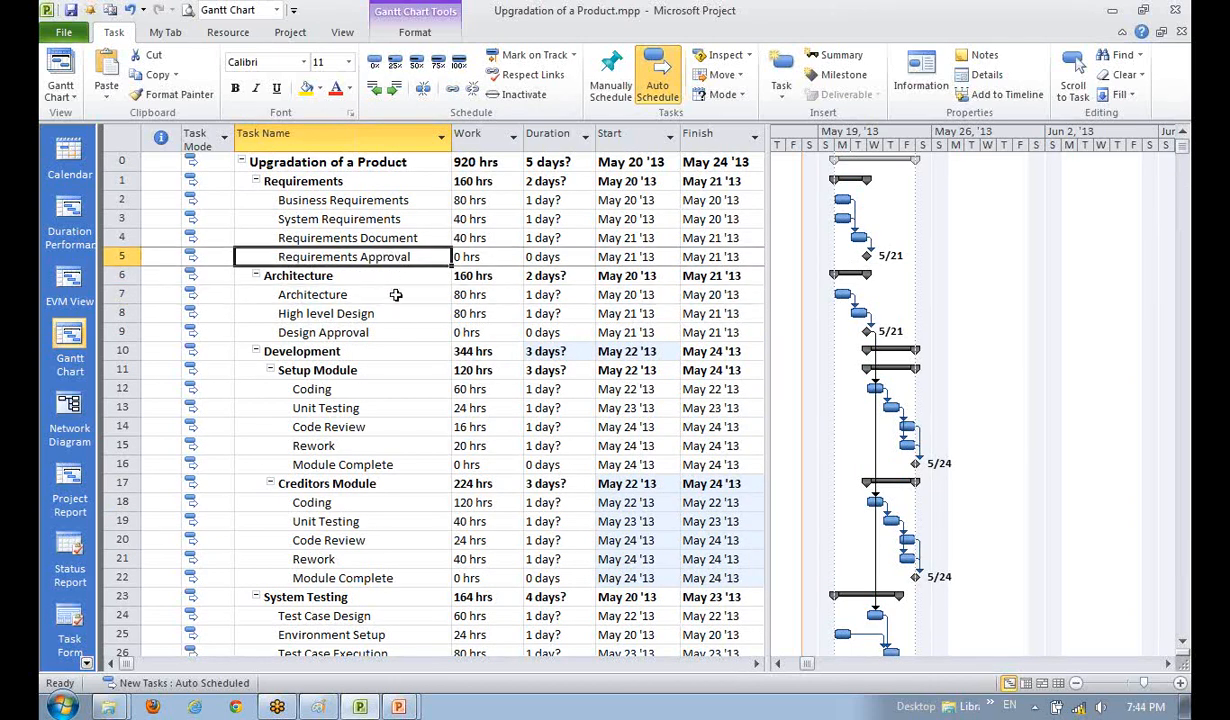
# - Link Requirements Approval to Architecture, moving Design Approval to May 23
pyautogui.keyDown('ctrl'); pyautogui.click(345, 294); pyautogui.keyUp('ctrl')
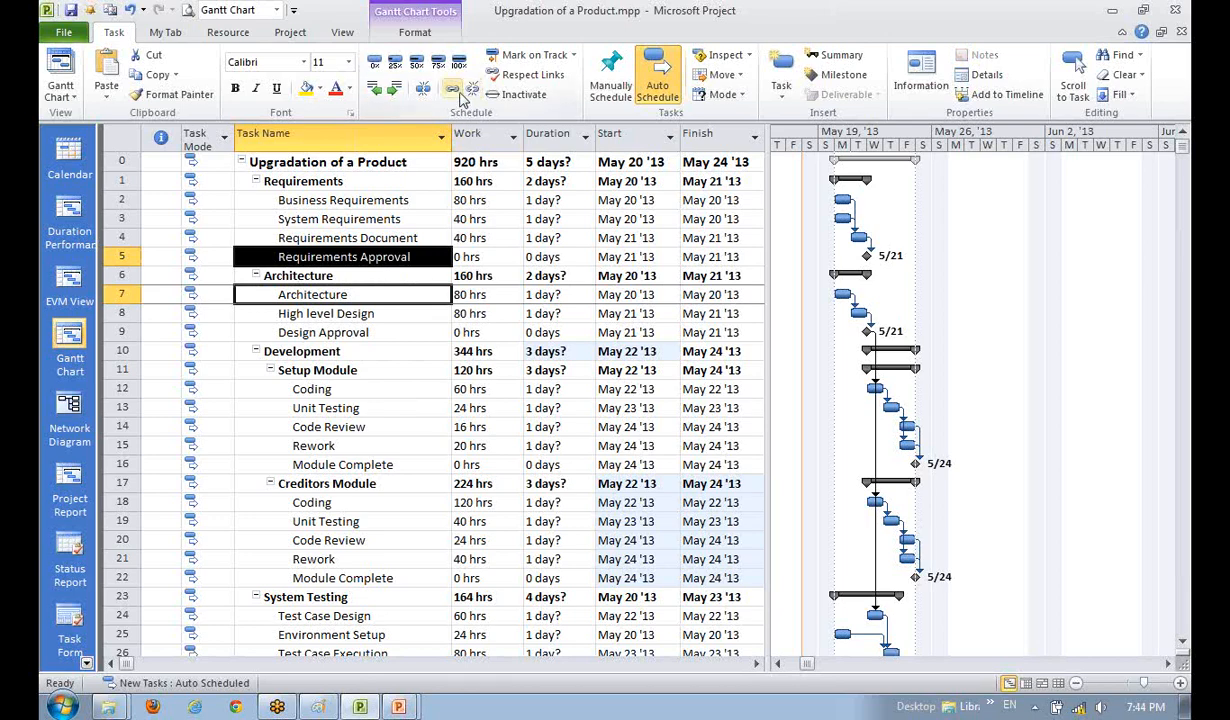
pyautogui.click(424, 88)
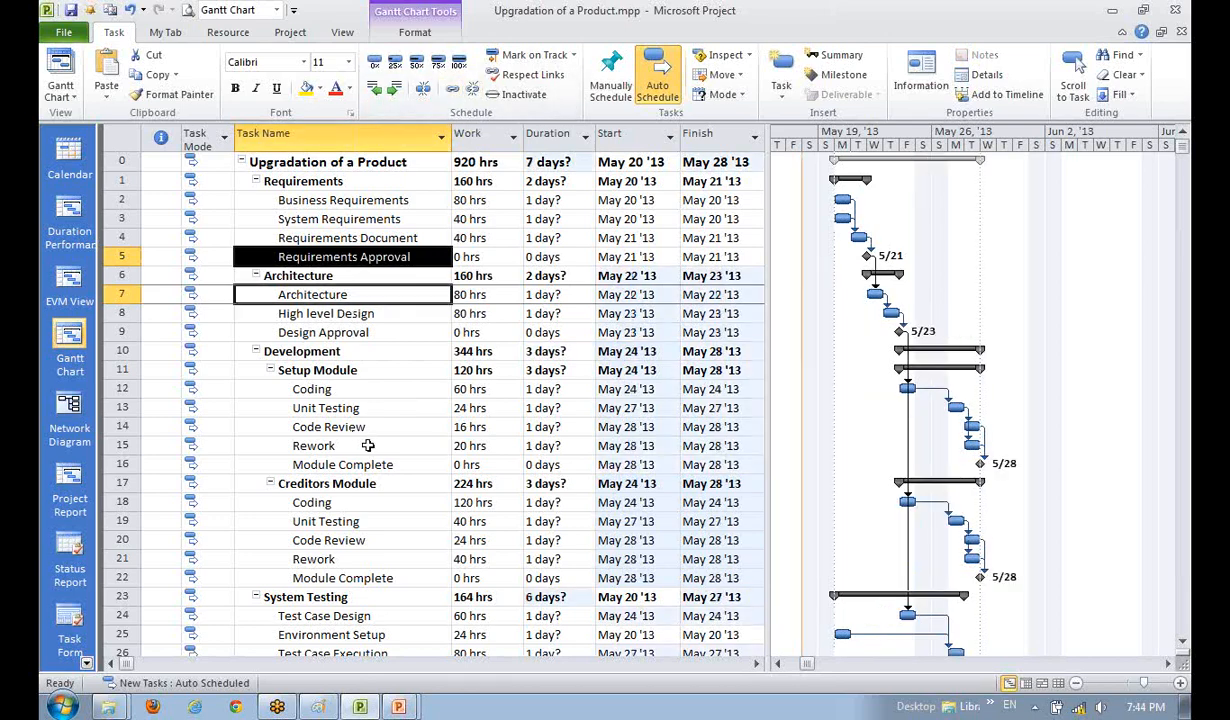
pyautogui.scroll(-3, 368, 445)
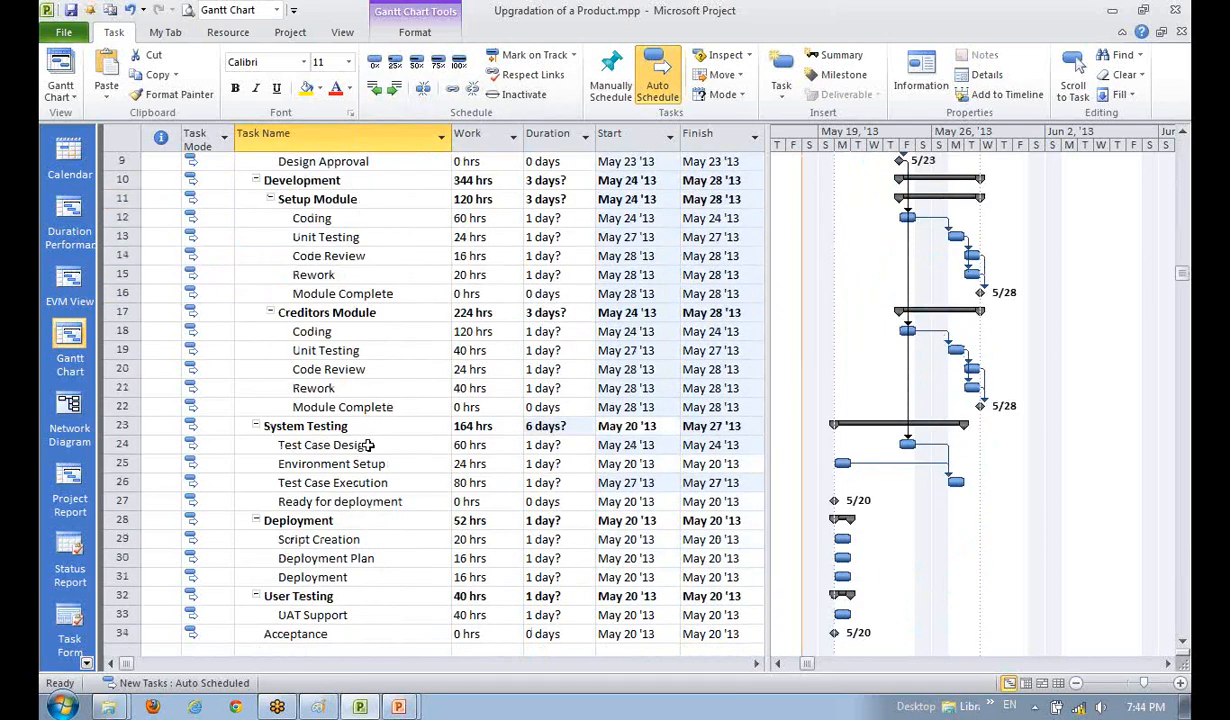
pyautogui.click(1168, 664)
pyautogui.click(1168, 664)
pyautogui.click(1168, 664)
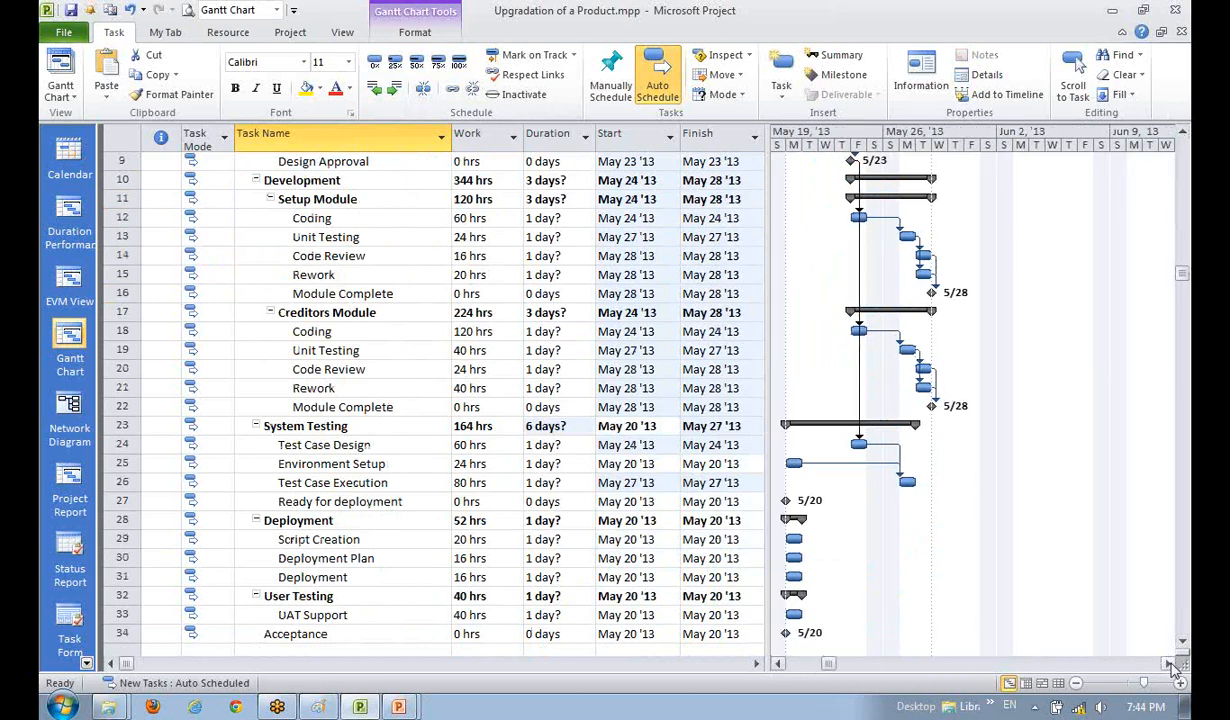
# - Select the Setup Module's Module Complete milestone together with Environment Setup
pyautogui.click(350, 558)
pyautogui.click(310, 501)
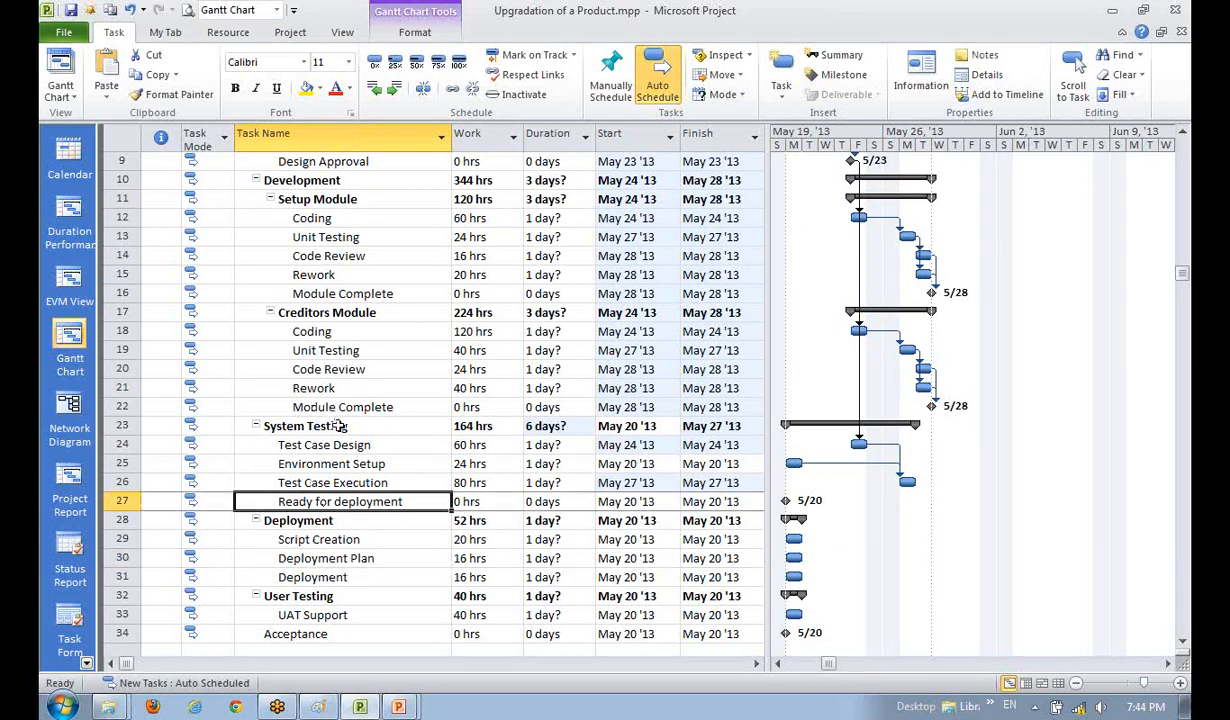
pyautogui.click(348, 405)
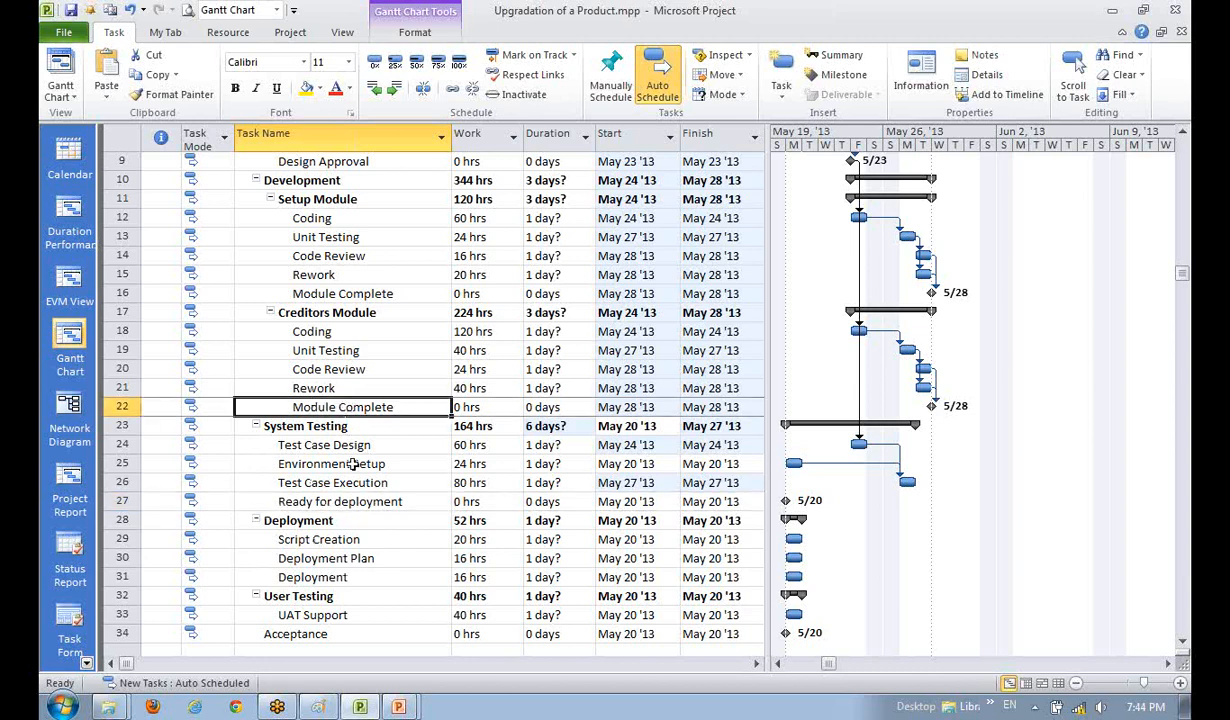
pyautogui.click(338, 539)
pyautogui.scroll(-1, 351, 583)
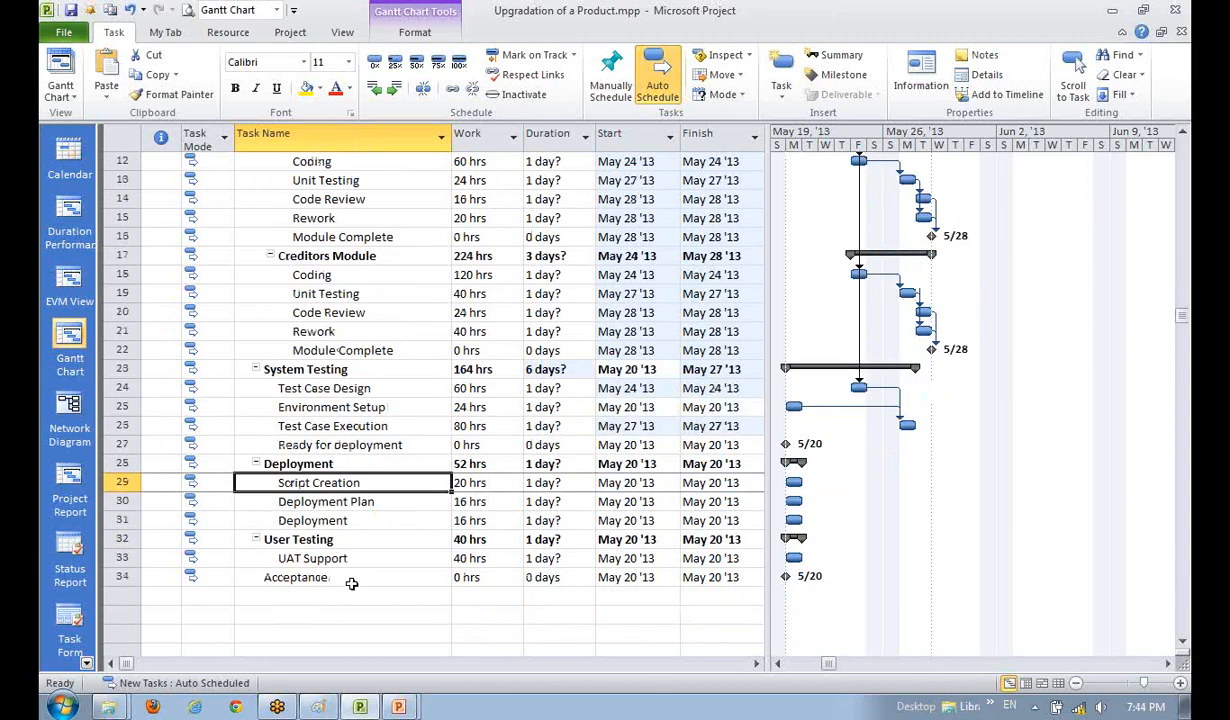
pyautogui.click(339, 352)
pyautogui.click(335, 497)
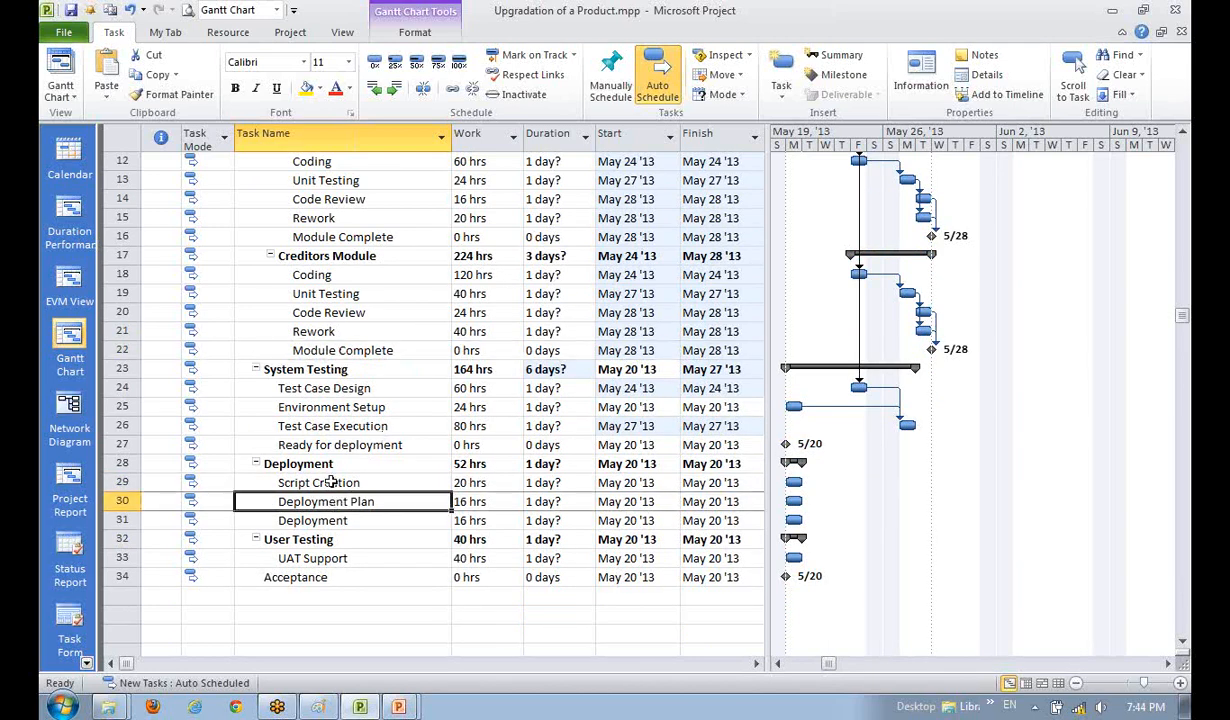
pyautogui.click(368, 238)
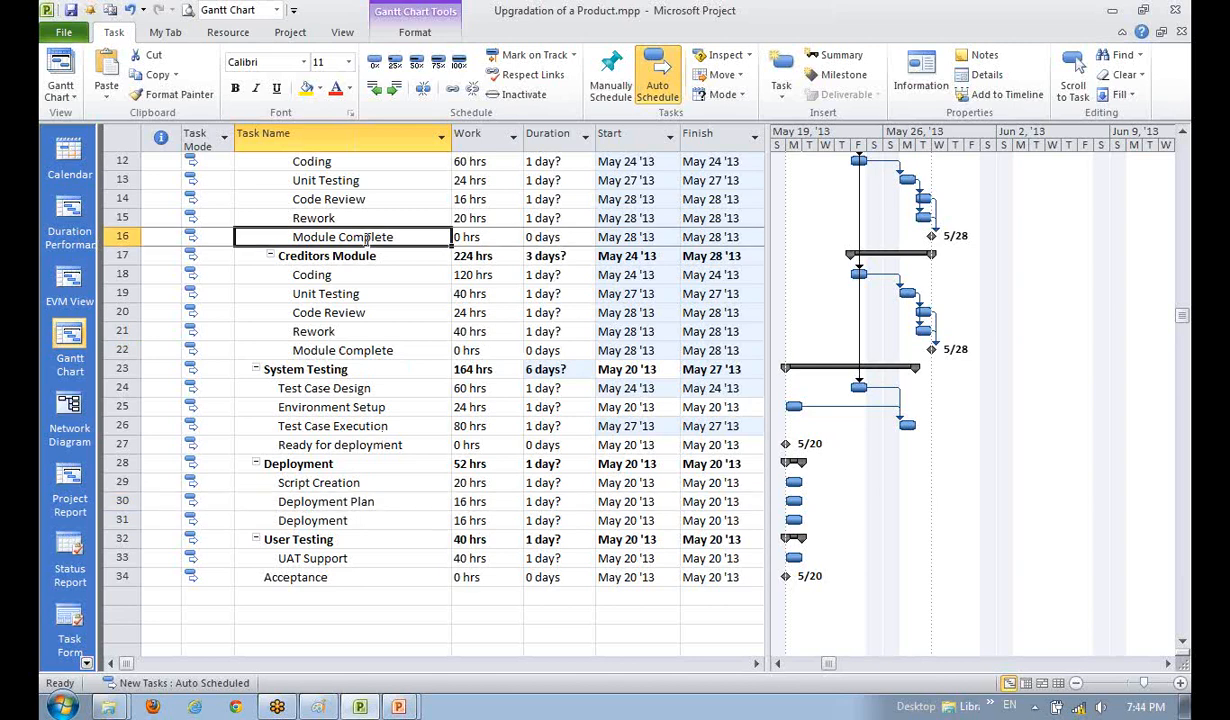
pyautogui.keyDown('ctrl'); pyautogui.click(355, 410); pyautogui.keyUp('ctrl')
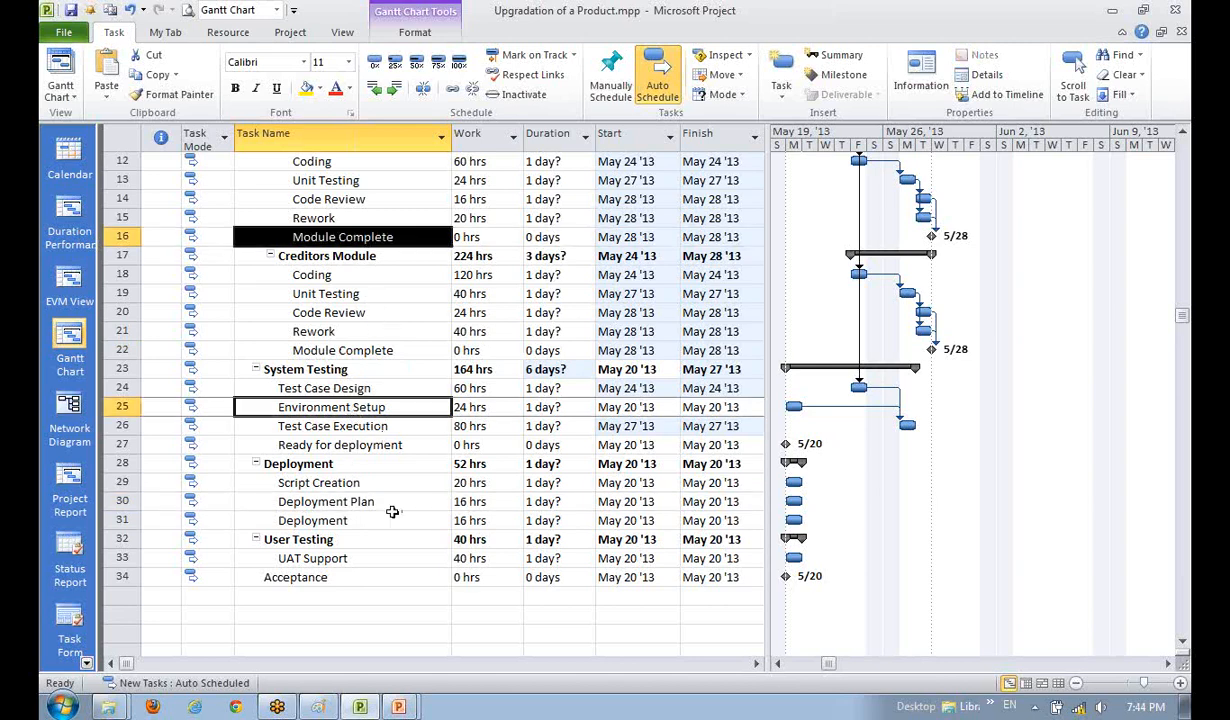
# - Link both the Setup and Creditors Module Complete milestones to Environment Setup
pyautogui.click(452, 92)
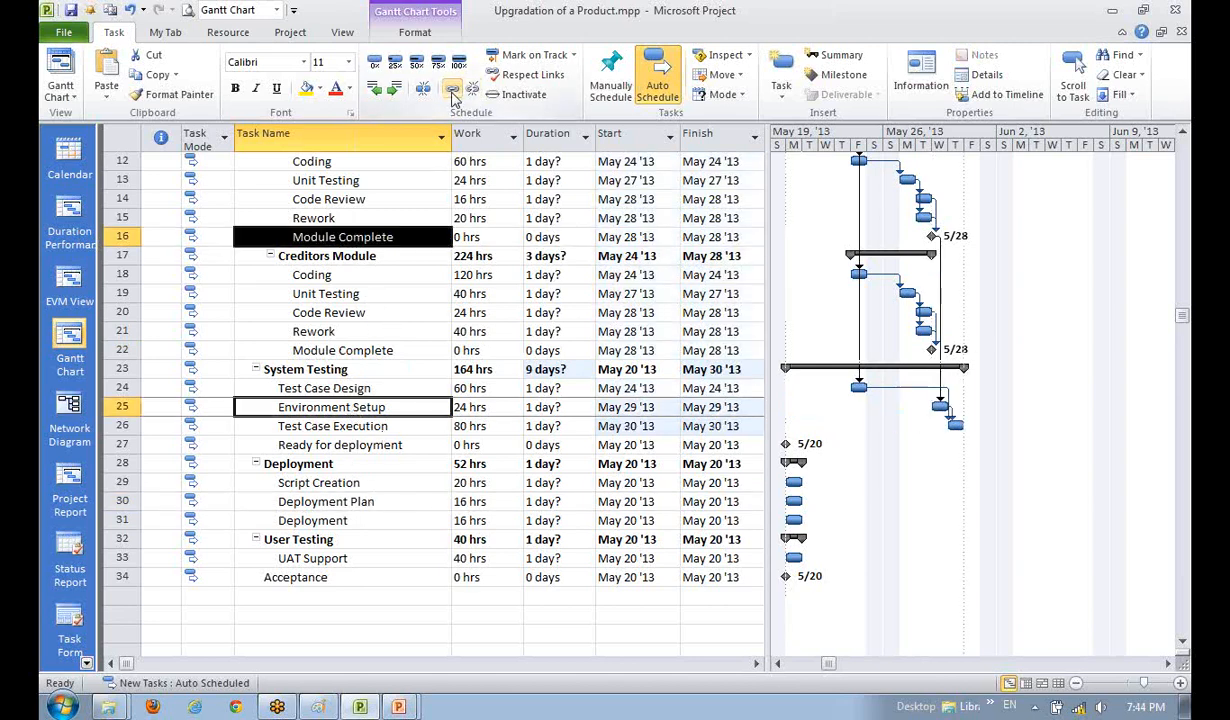
pyautogui.click(334, 347)
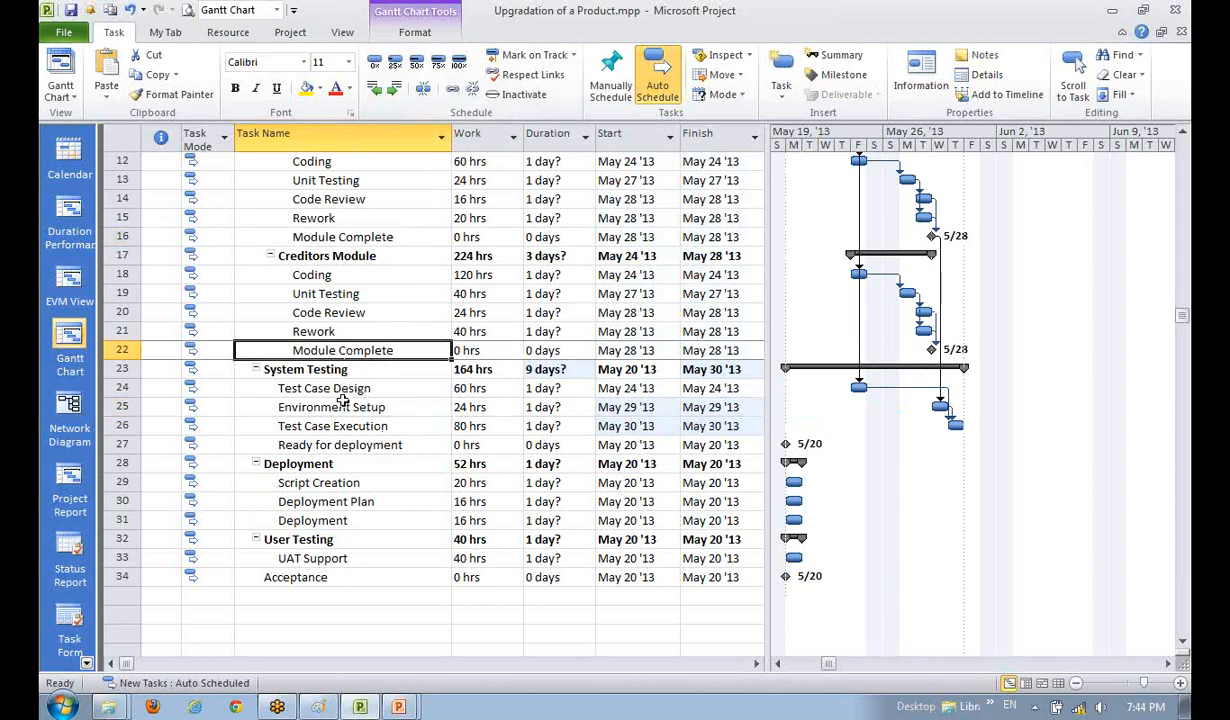
pyautogui.keyDown('ctrl'); pyautogui.click(330, 405); pyautogui.keyUp('ctrl')
pyautogui.click(452, 89)
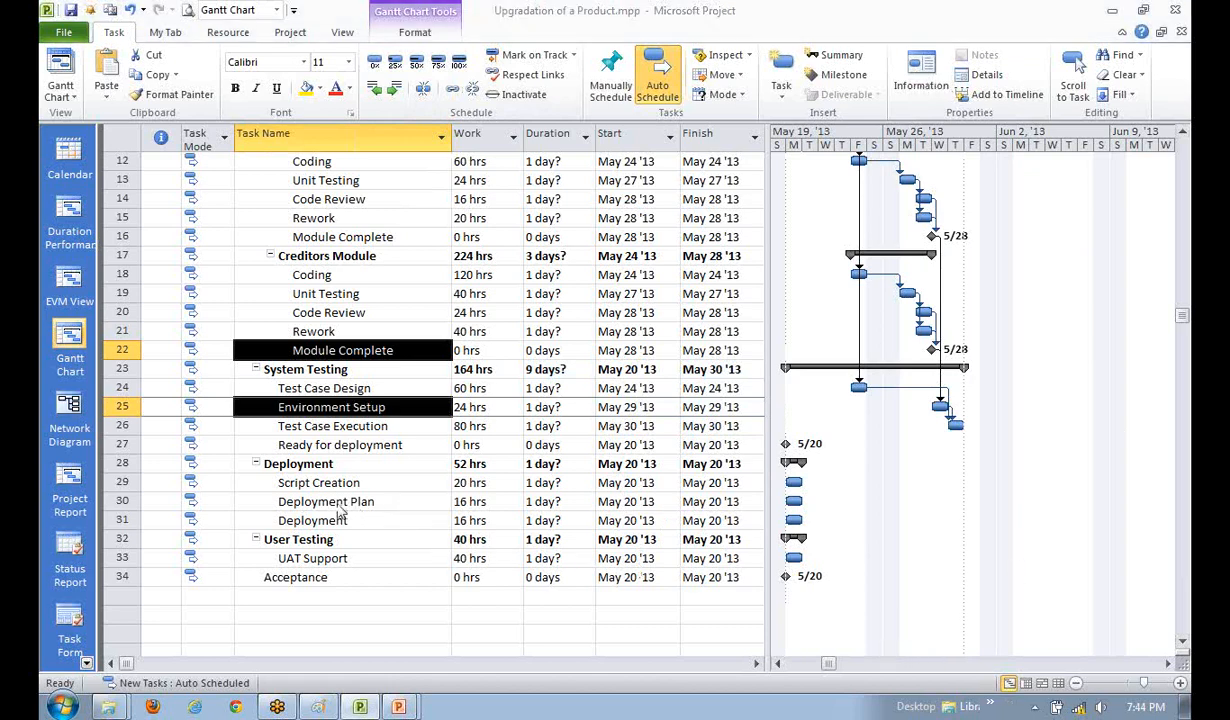
# - Link Test Case Execution to Ready for deployment, landing it on May 30
pyautogui.click(302, 482)
pyautogui.scroll(-1, 340, 536)
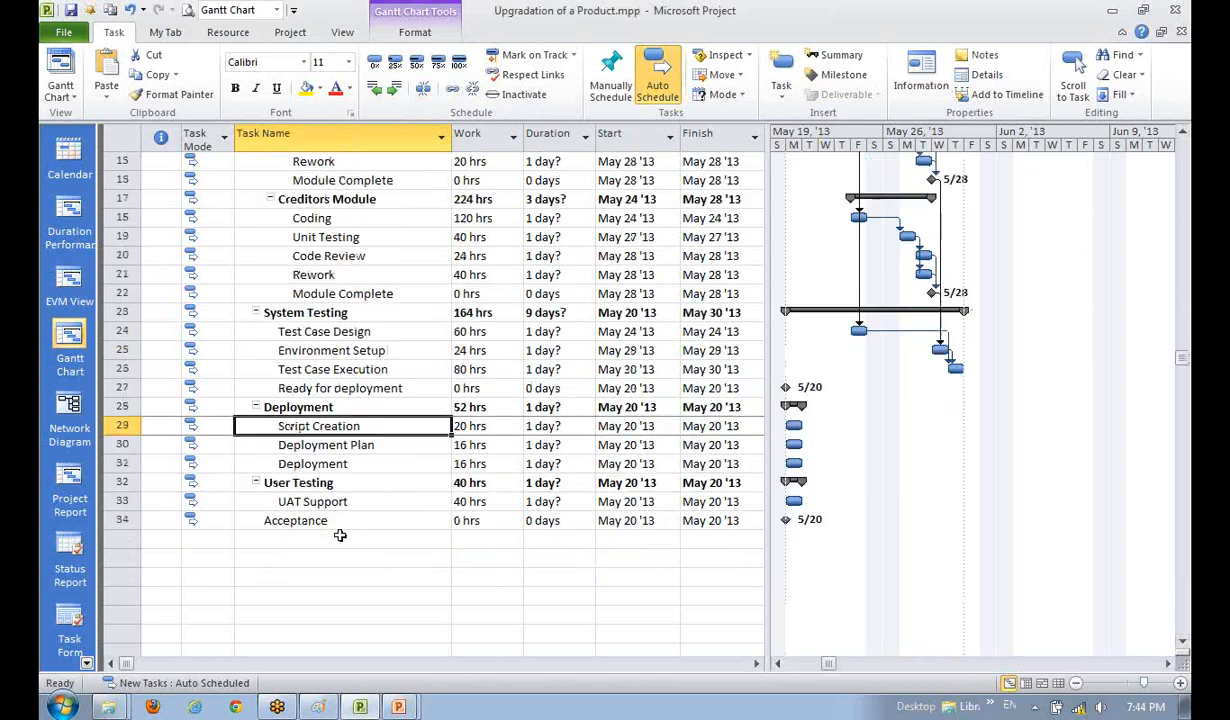
pyautogui.click(361, 391)
pyautogui.click(361, 372)
pyautogui.keyDown('ctrl'); pyautogui.click(385, 394); pyautogui.keyUp('ctrl')
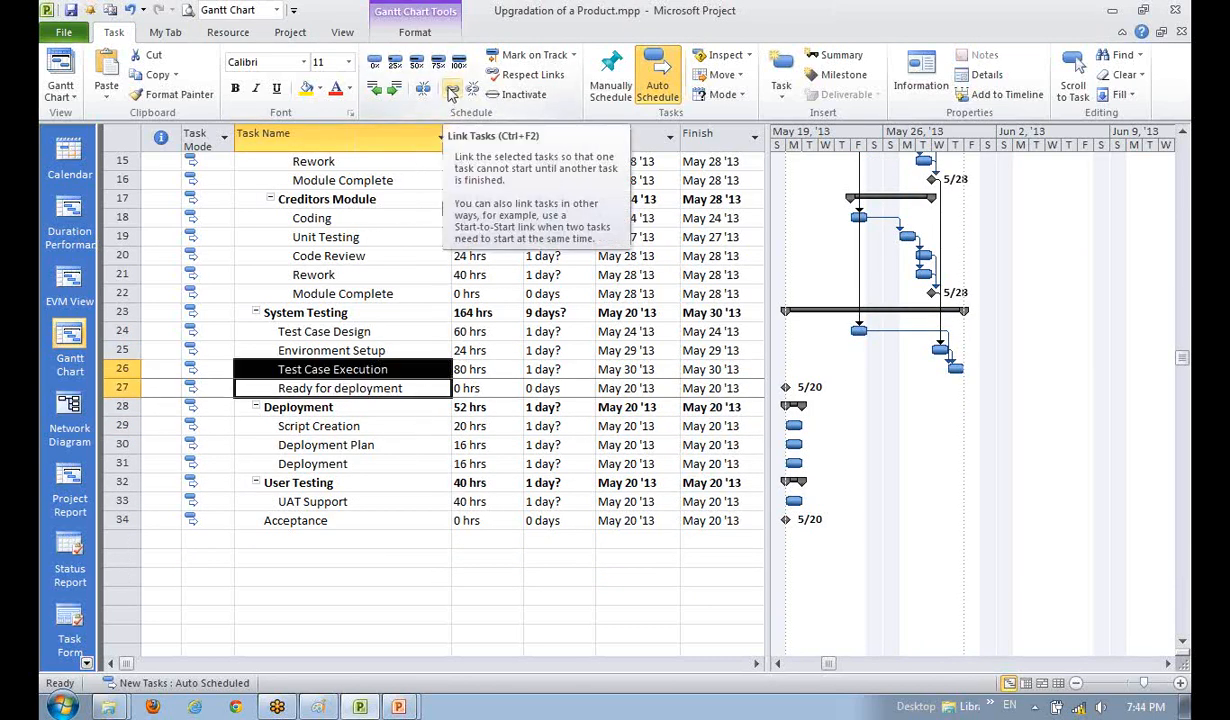
pyautogui.click(451, 91)
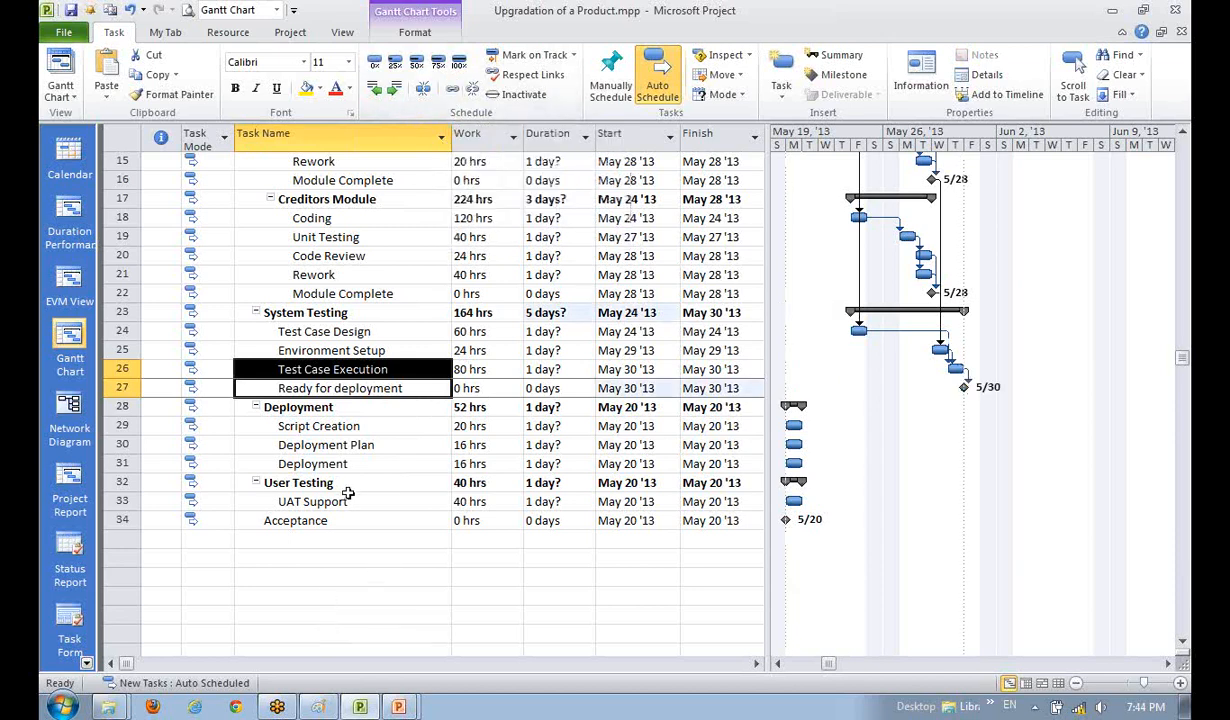
pyautogui.scroll(-1, 330, 470)
# - Select the Script Creation, Deployment Plan and Deployment rows in the Deployment phase
pyautogui.click(324, 369)
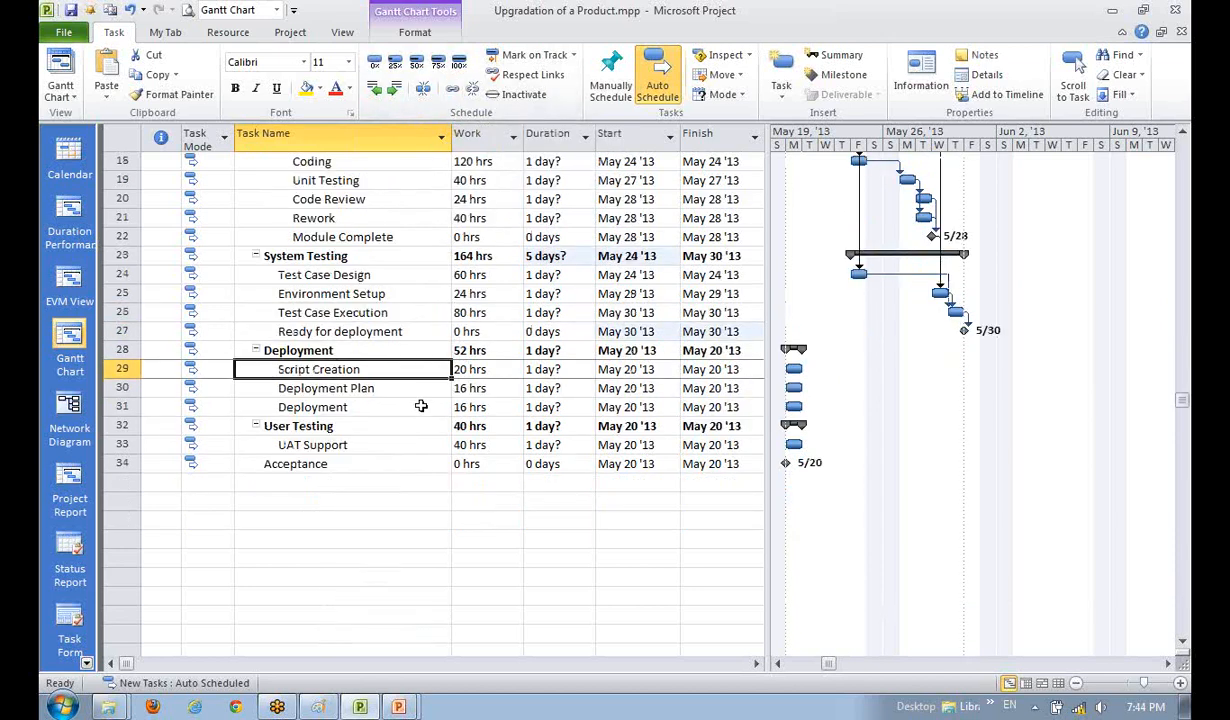
pyautogui.click(366, 540)
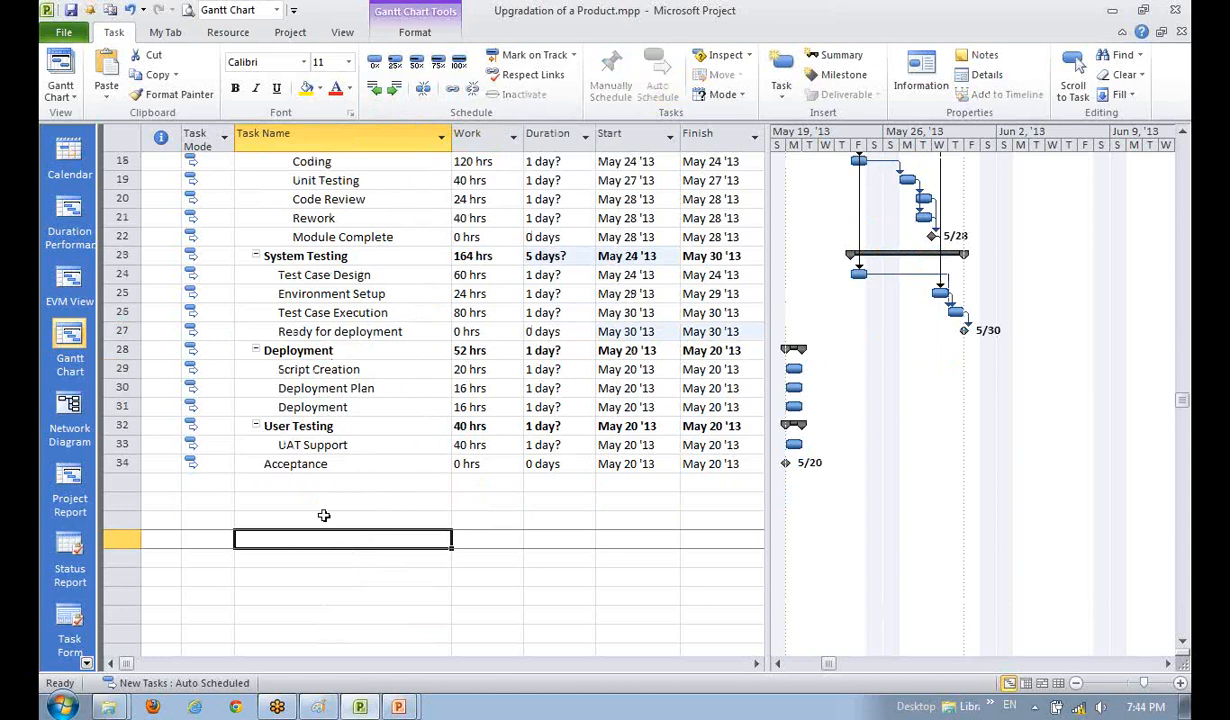
pyautogui.click(315, 362)
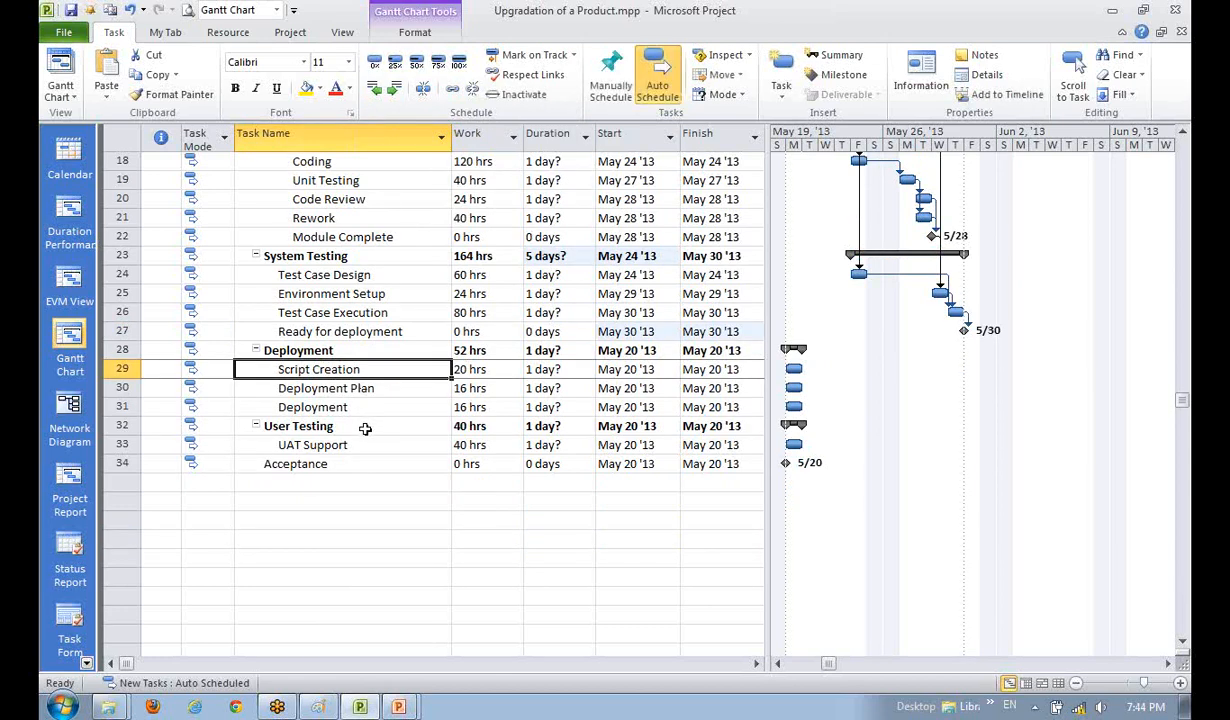
pyautogui.click(354, 484)
pyautogui.click(340, 362)
pyautogui.click(372, 394)
pyautogui.click(345, 487)
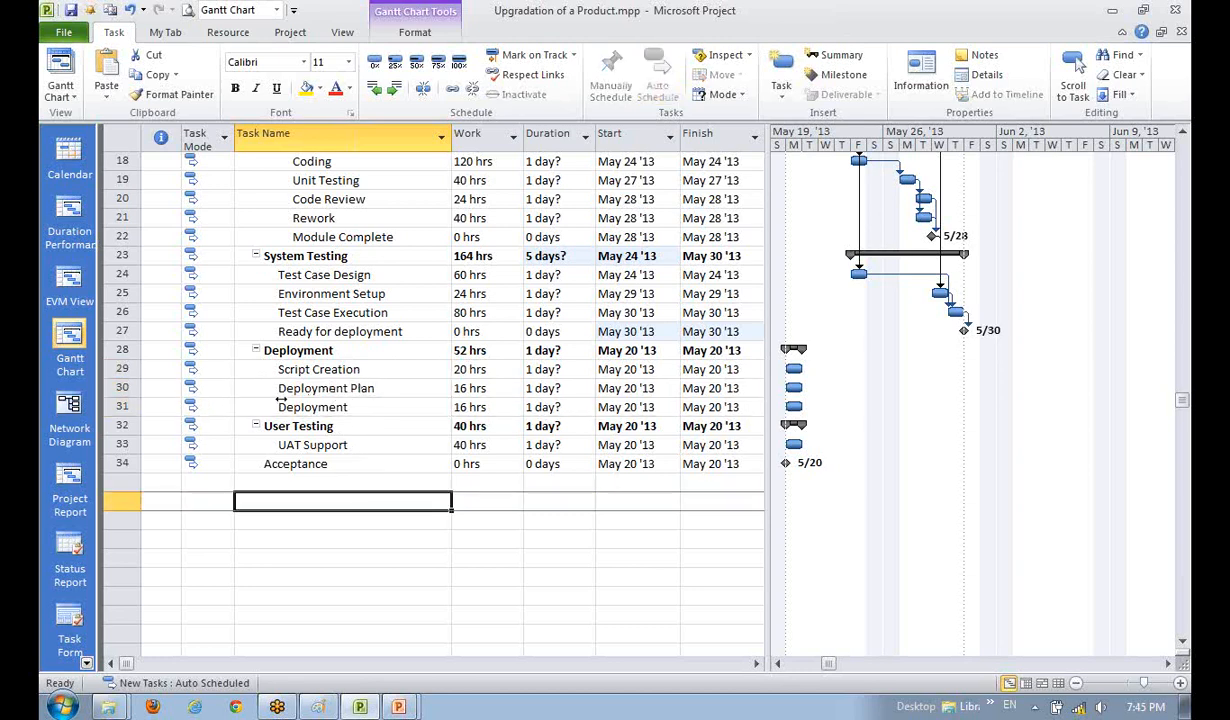
pyautogui.scroll(-1, 283, 398)
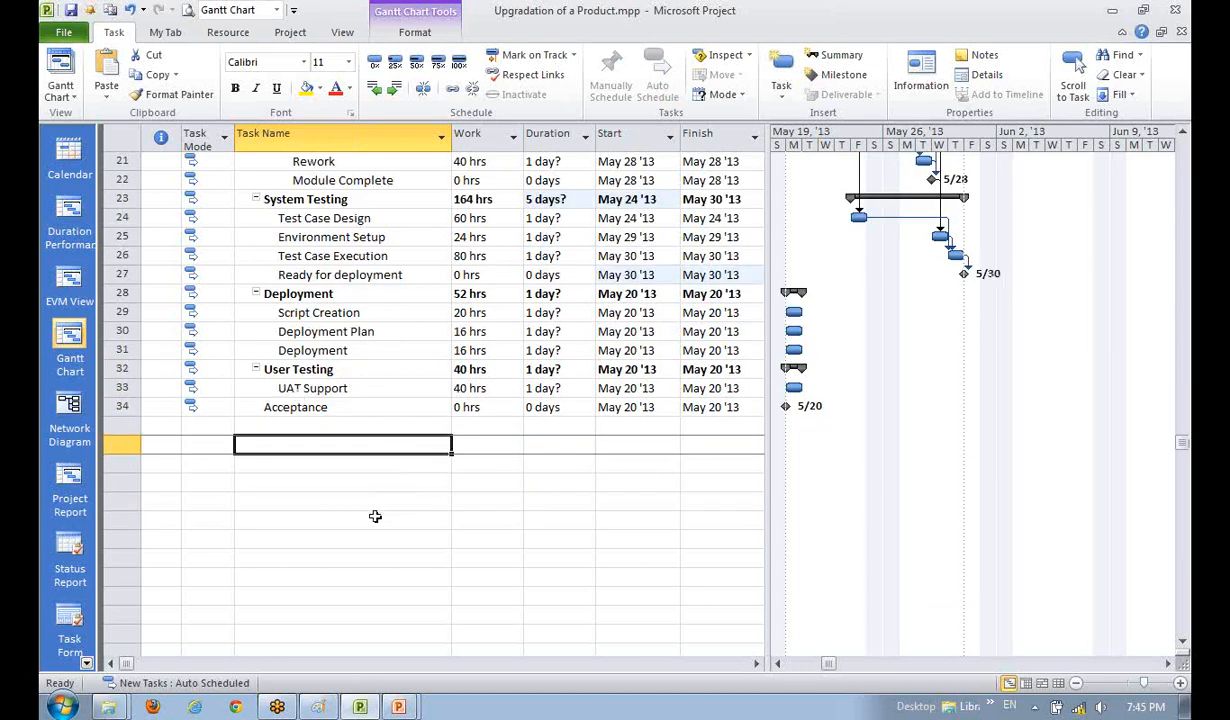
pyautogui.click(362, 514)
pyautogui.click(297, 316)
pyautogui.press('Down')
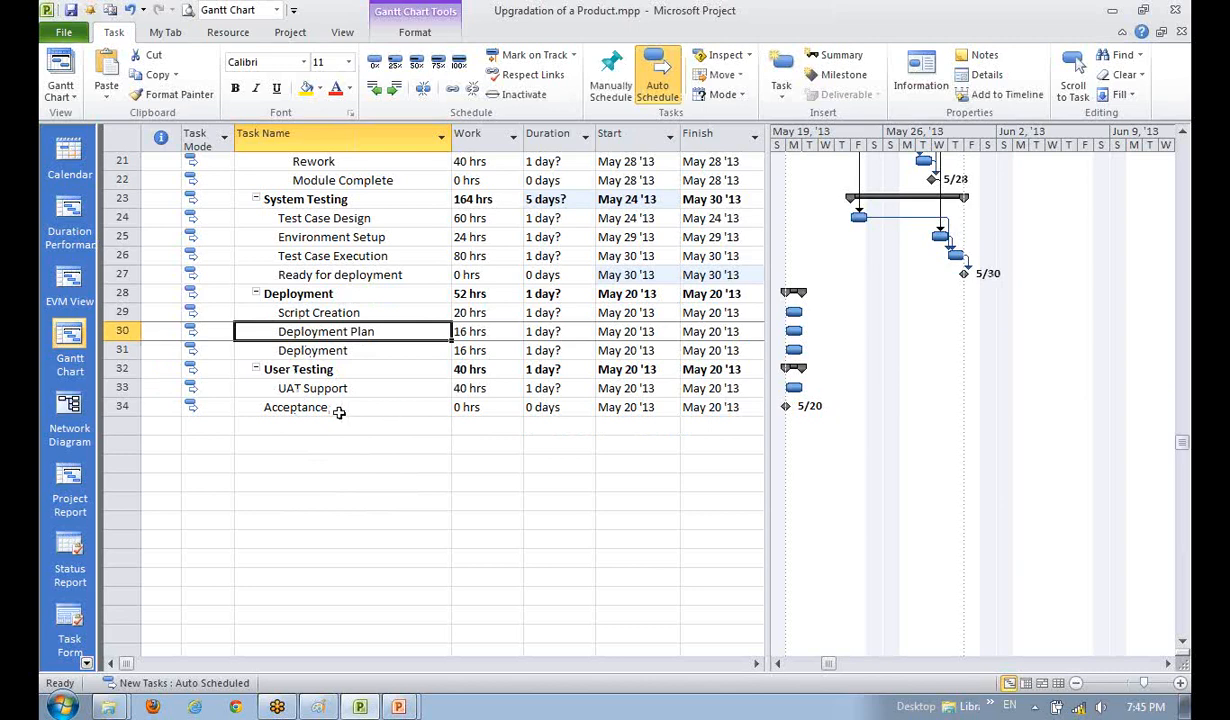
pyautogui.click(333, 352)
pyautogui.scroll(1, 365, 500)
pyautogui.click(373, 575)
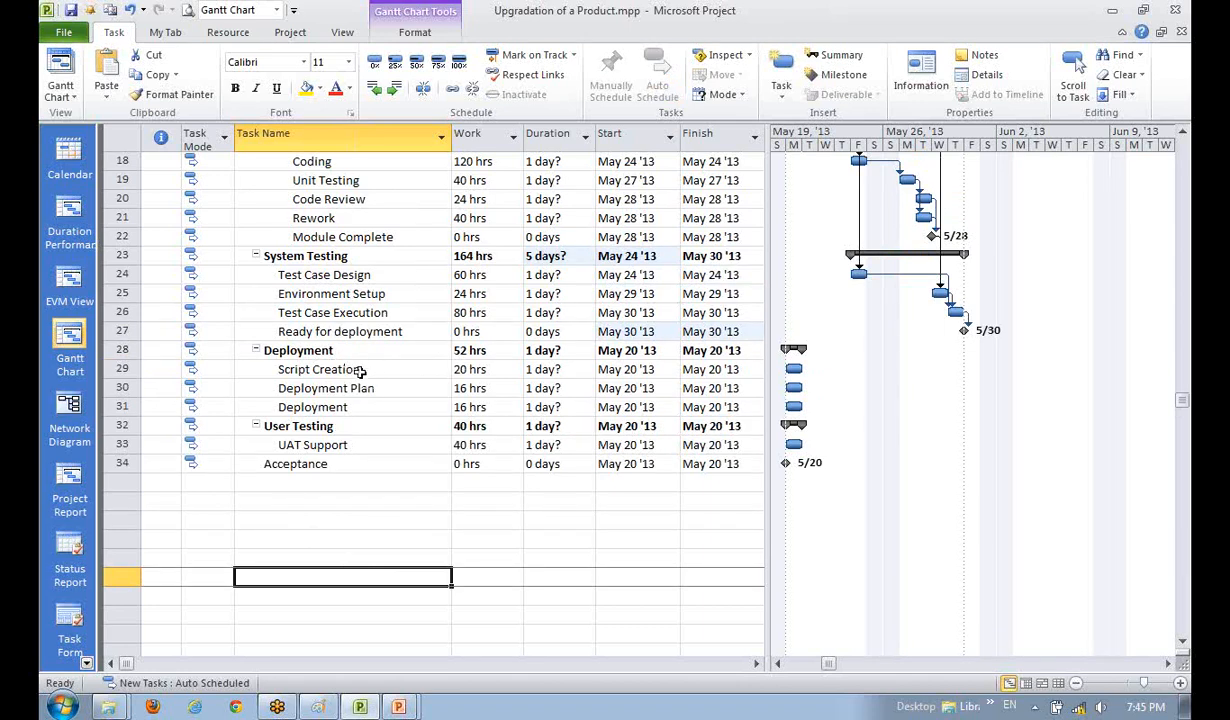
# - Link Script Creation, Deployment Plan and Deployment in sequence
pyautogui.click(310, 424)
pyautogui.click(335, 369)
pyautogui.click(335, 385)
pyautogui.click(360, 427)
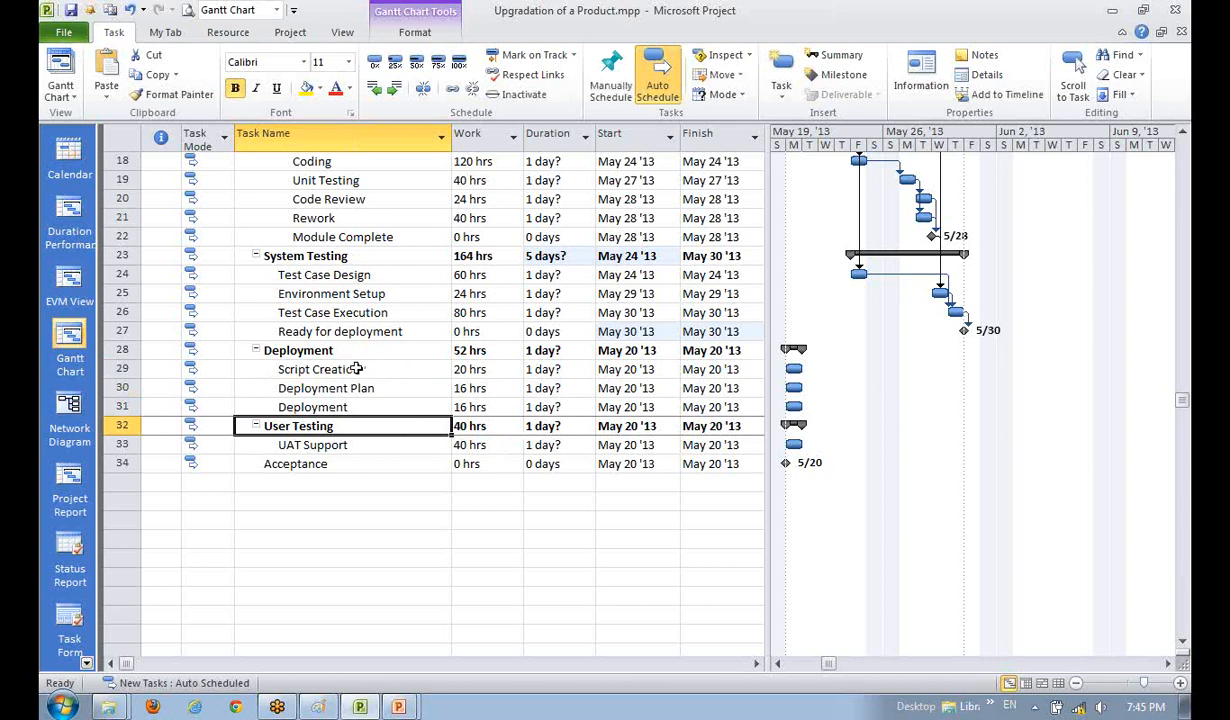
pyautogui.moveTo(327, 370); pyautogui.dragTo(351, 407)
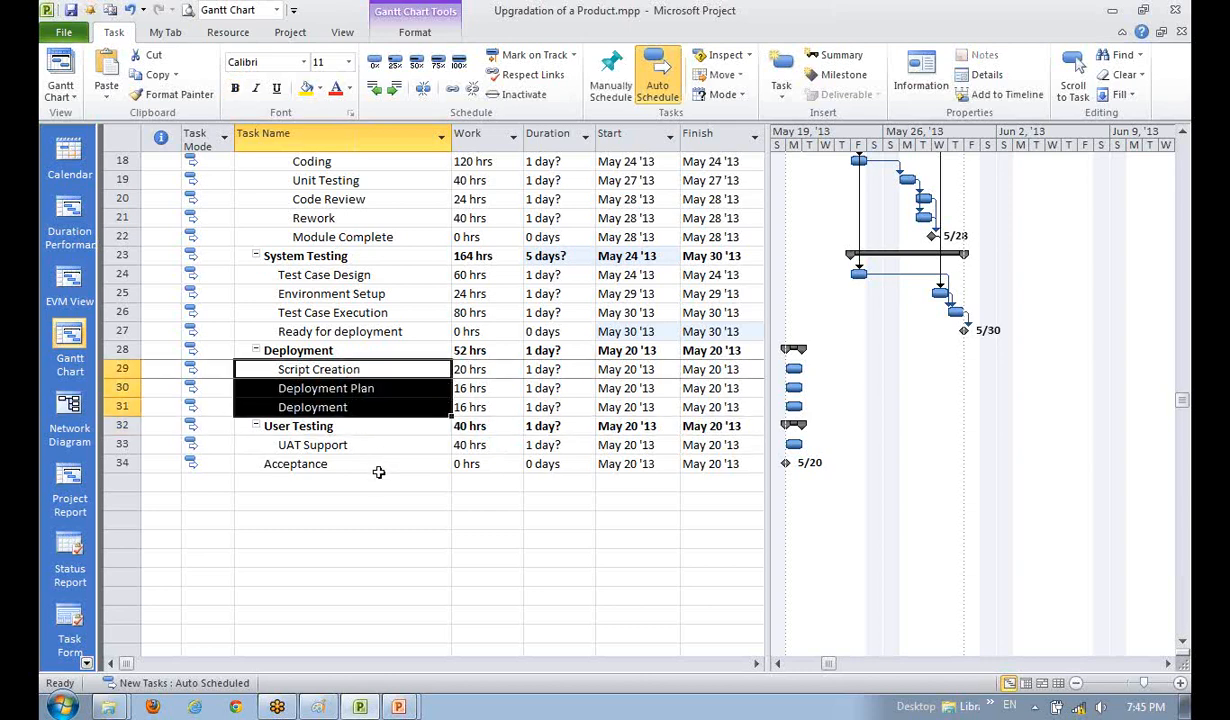
pyautogui.click(425, 89)
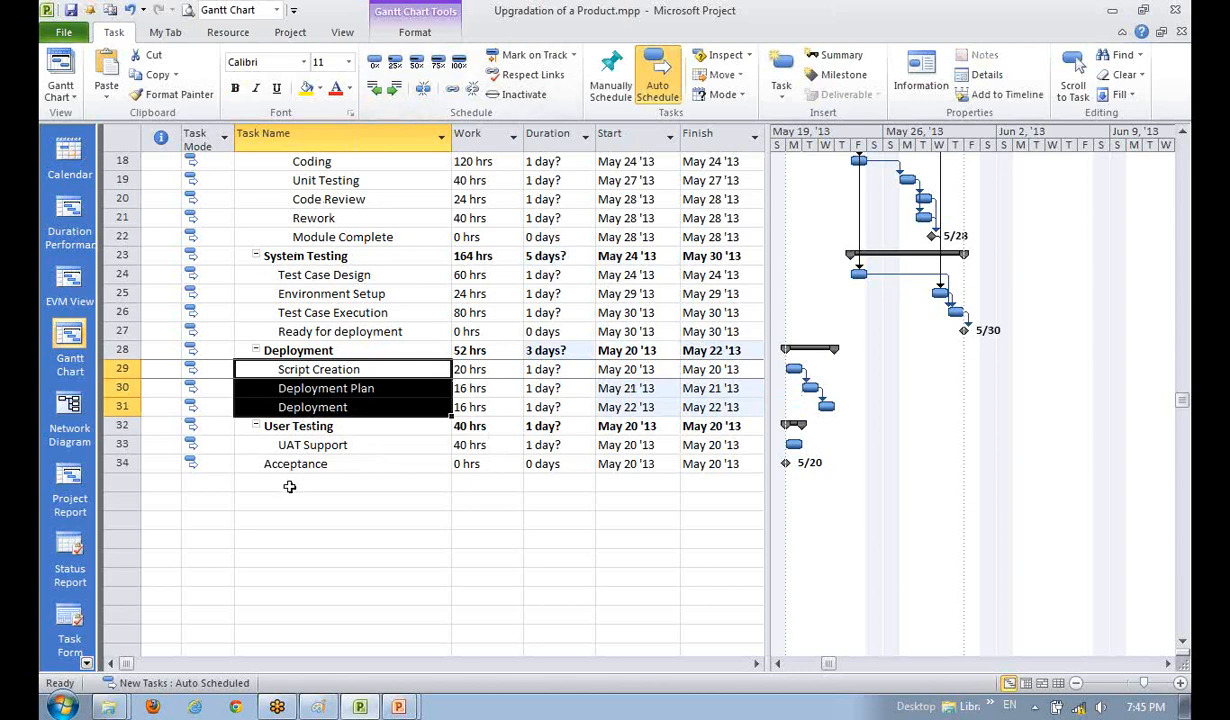
# - Select Ready for deployment alongside Script Creation, then alongside Deployment
pyautogui.click(306, 538)
pyautogui.click(306, 371)
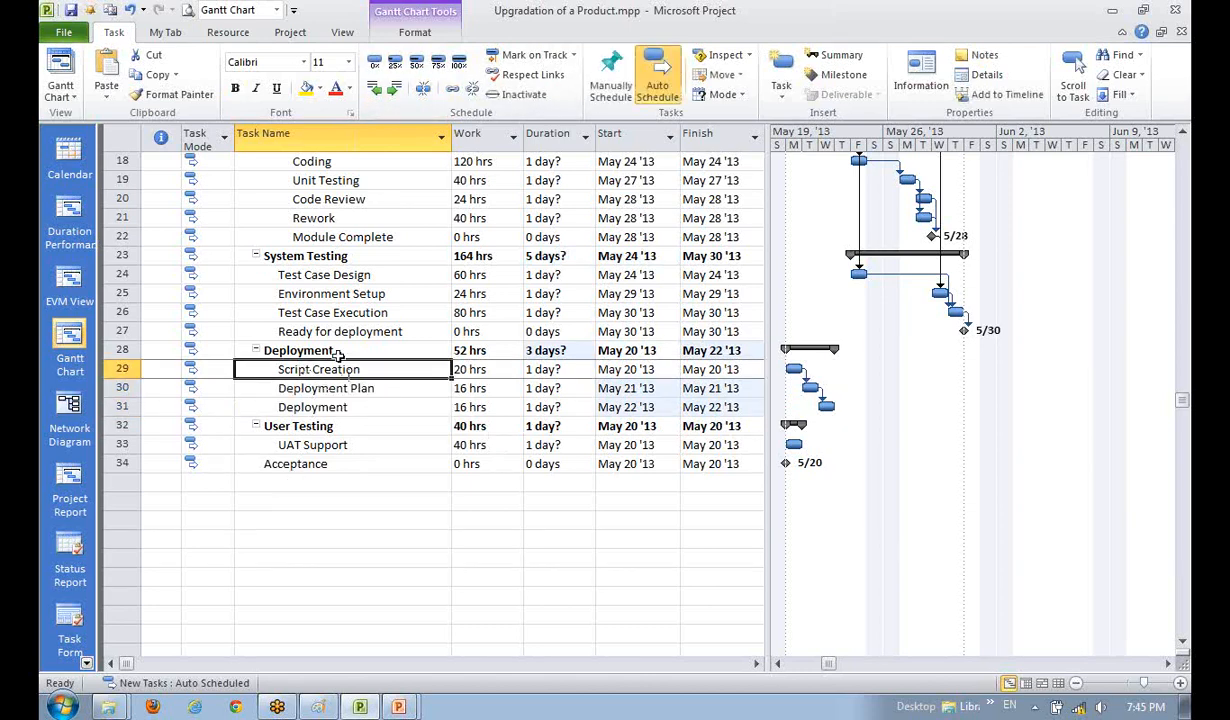
pyautogui.moveTo(331, 335); pyautogui.dragTo(351, 359)
pyautogui.click(354, 405)
pyautogui.click(360, 335)
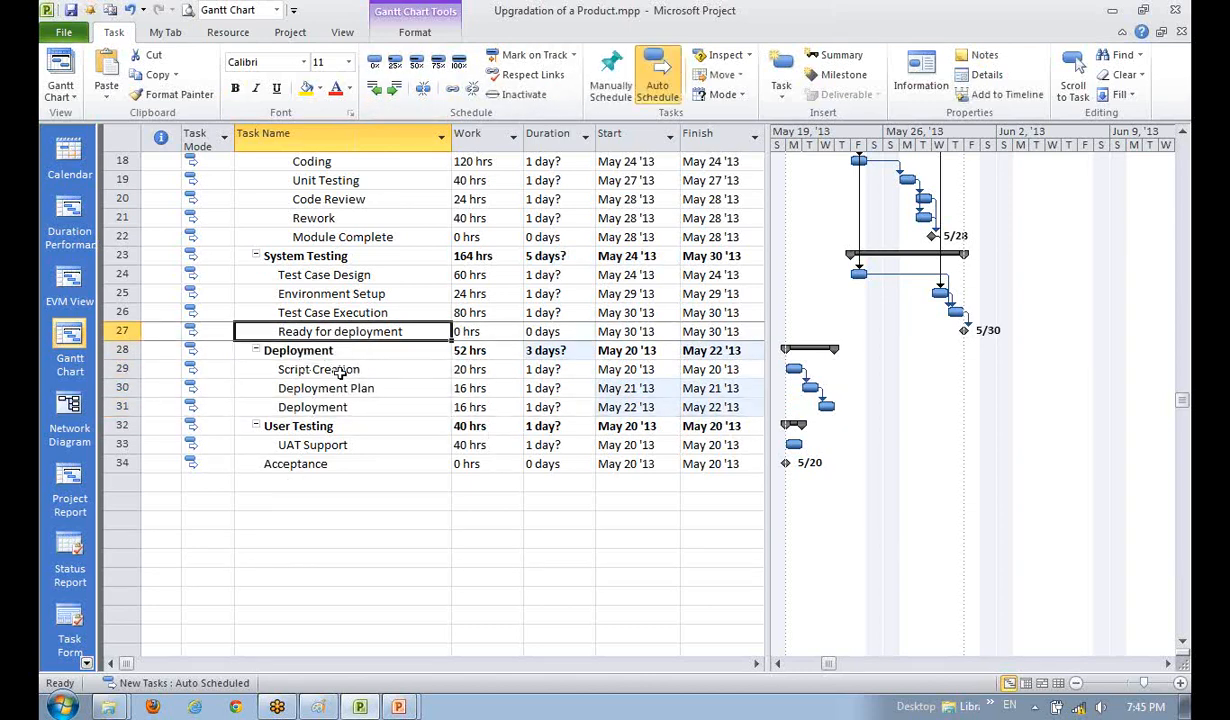
pyautogui.keyDown('ctrl'); pyautogui.click(343, 371); pyautogui.keyUp('ctrl')
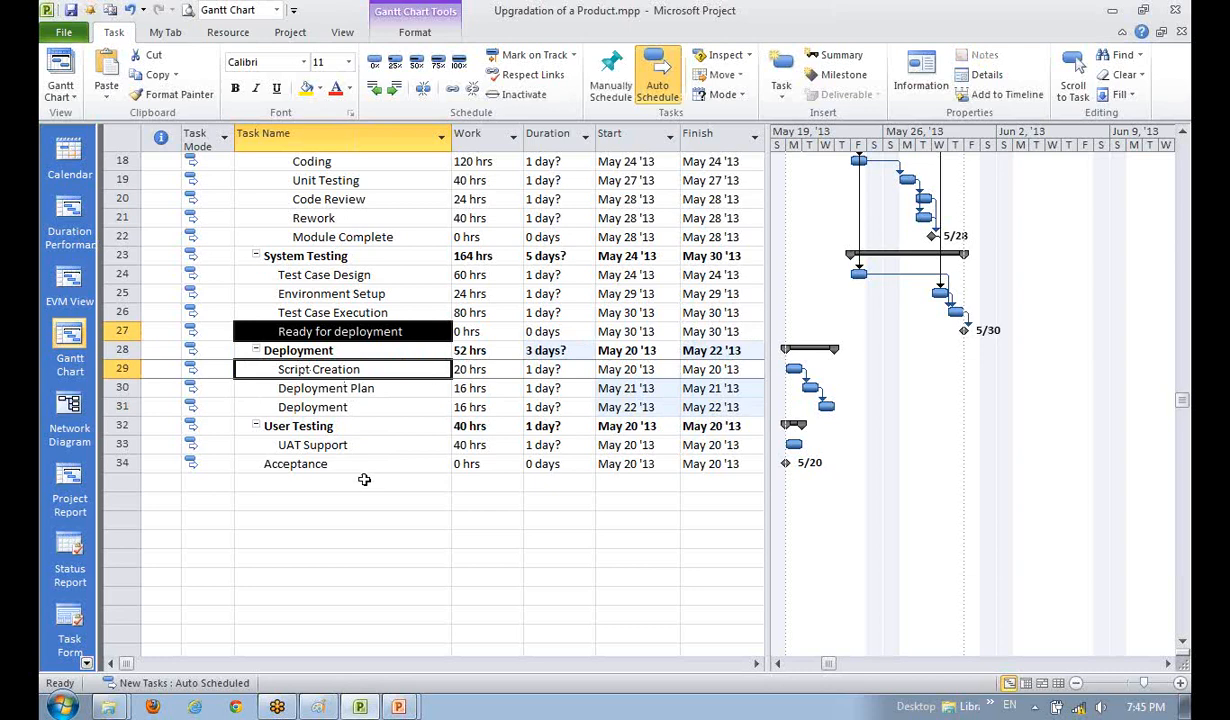
pyautogui.click(338, 482)
pyautogui.click(334, 331)
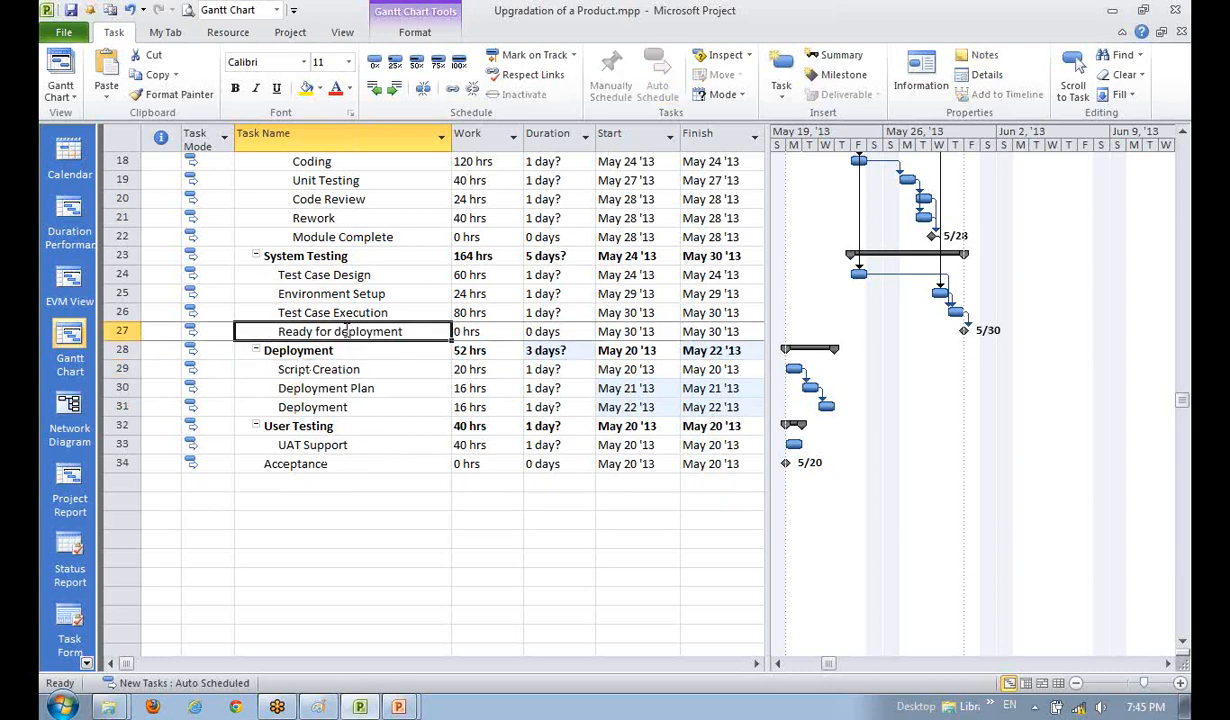
pyautogui.click(330, 409)
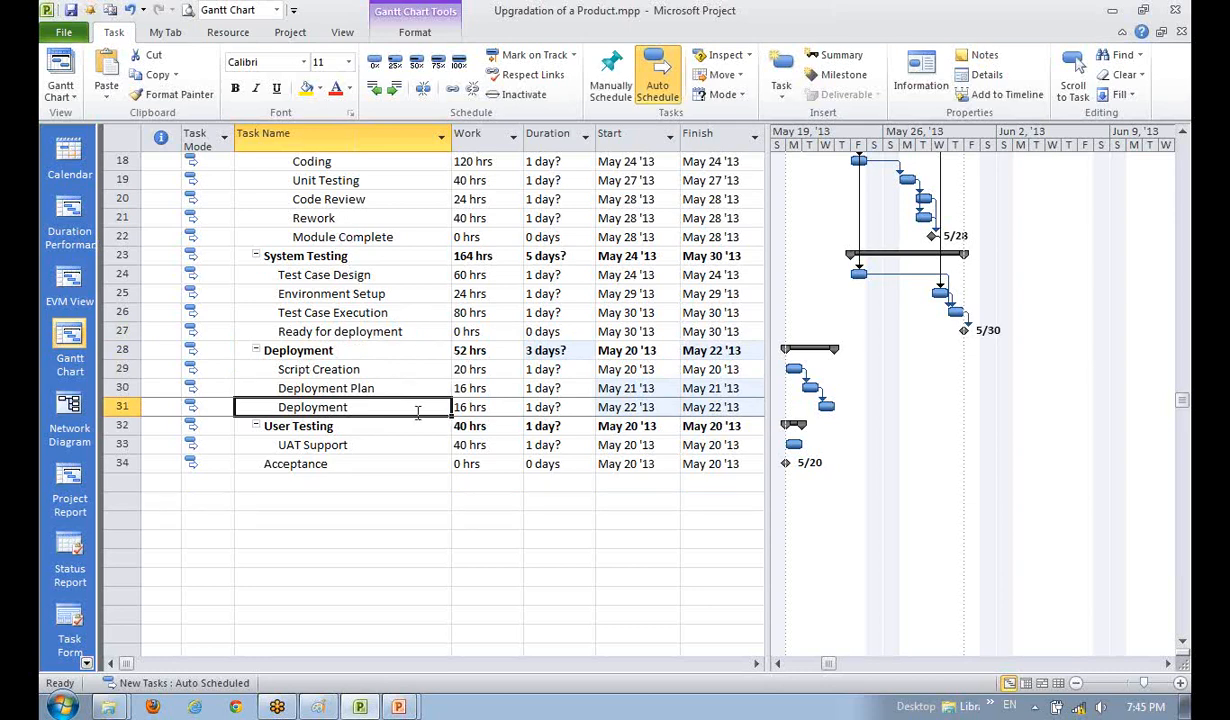
pyautogui.scroll(1, 418, 412)
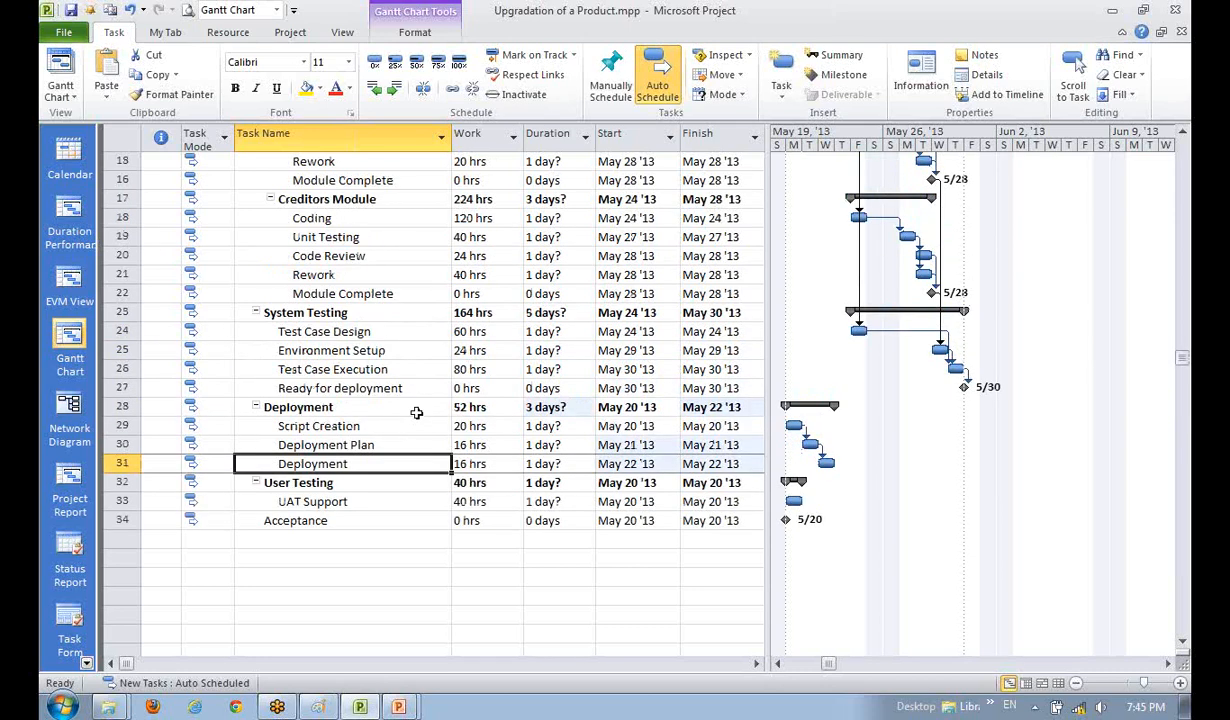
# - Link Design Approval to Script Creation, moving the Deployment phase to May 24–28
pyautogui.click(345, 425)
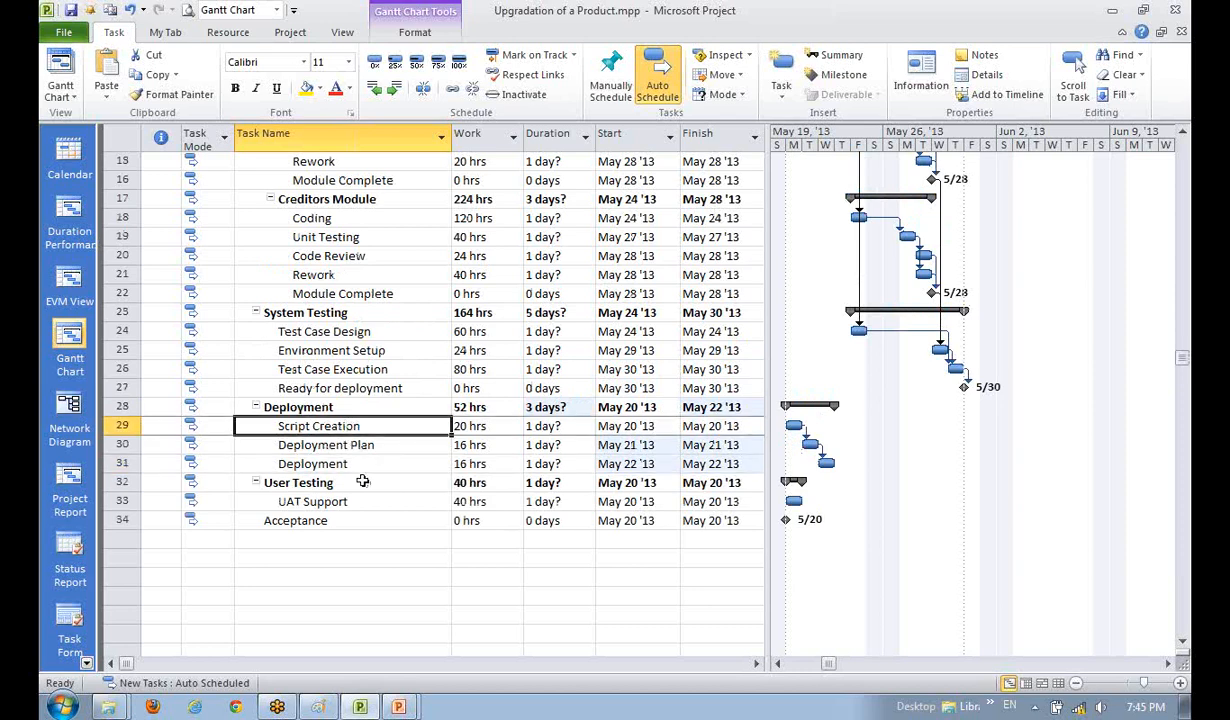
pyautogui.scroll(1, 363, 481)
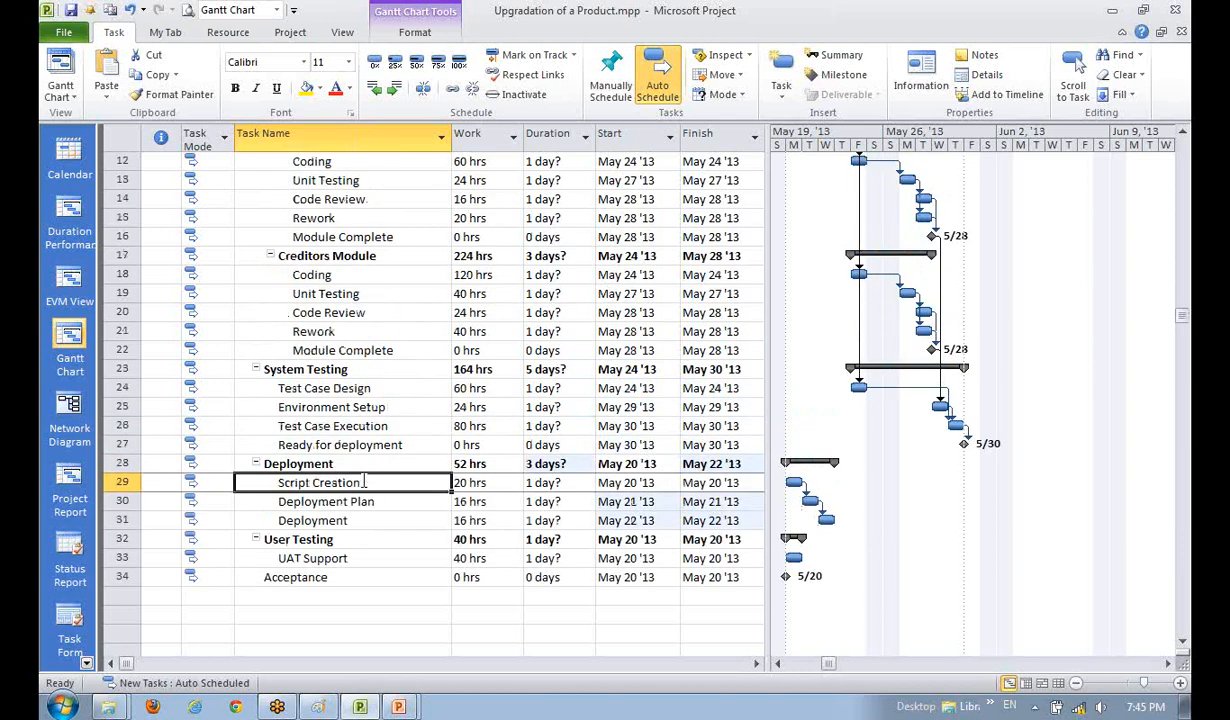
pyautogui.click(340, 390)
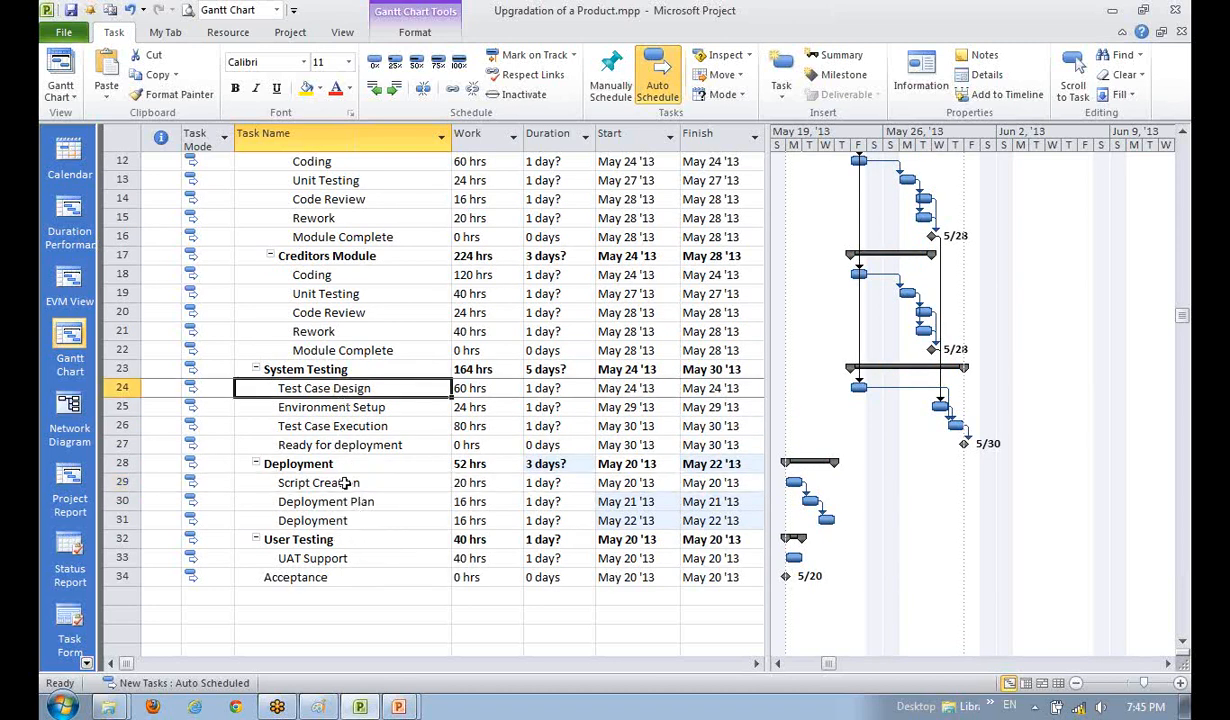
pyautogui.click(347, 483)
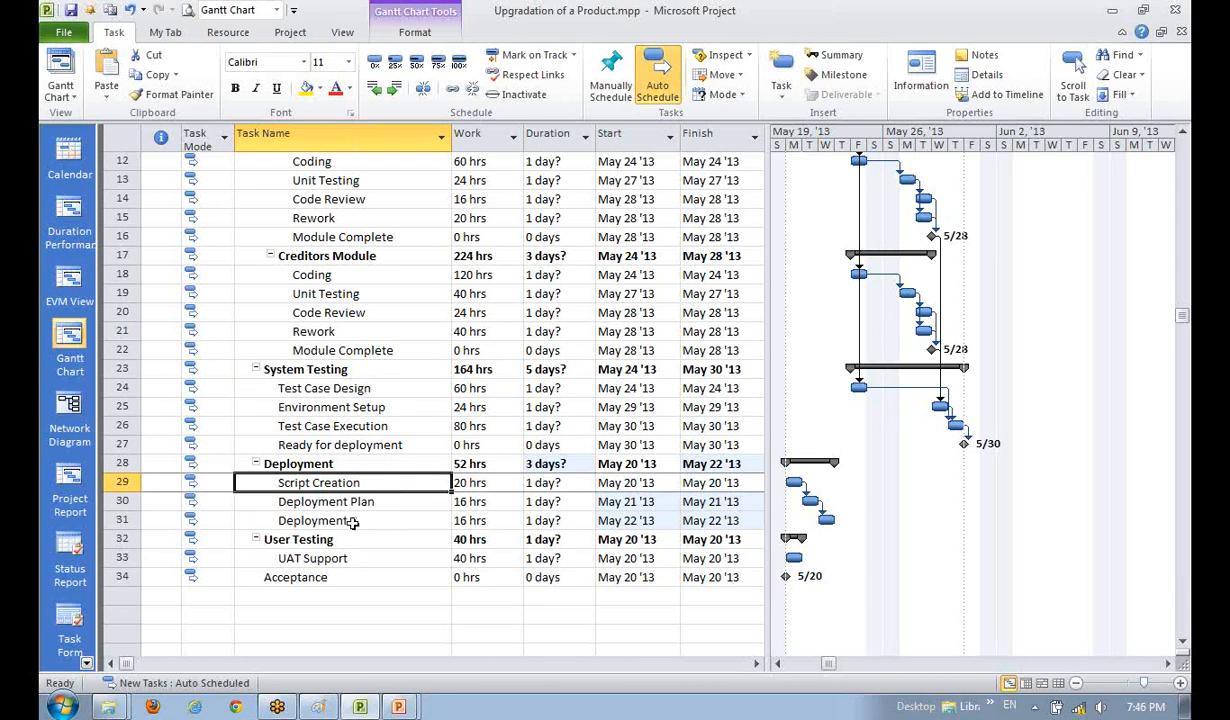
pyautogui.scroll(2, 352, 521)
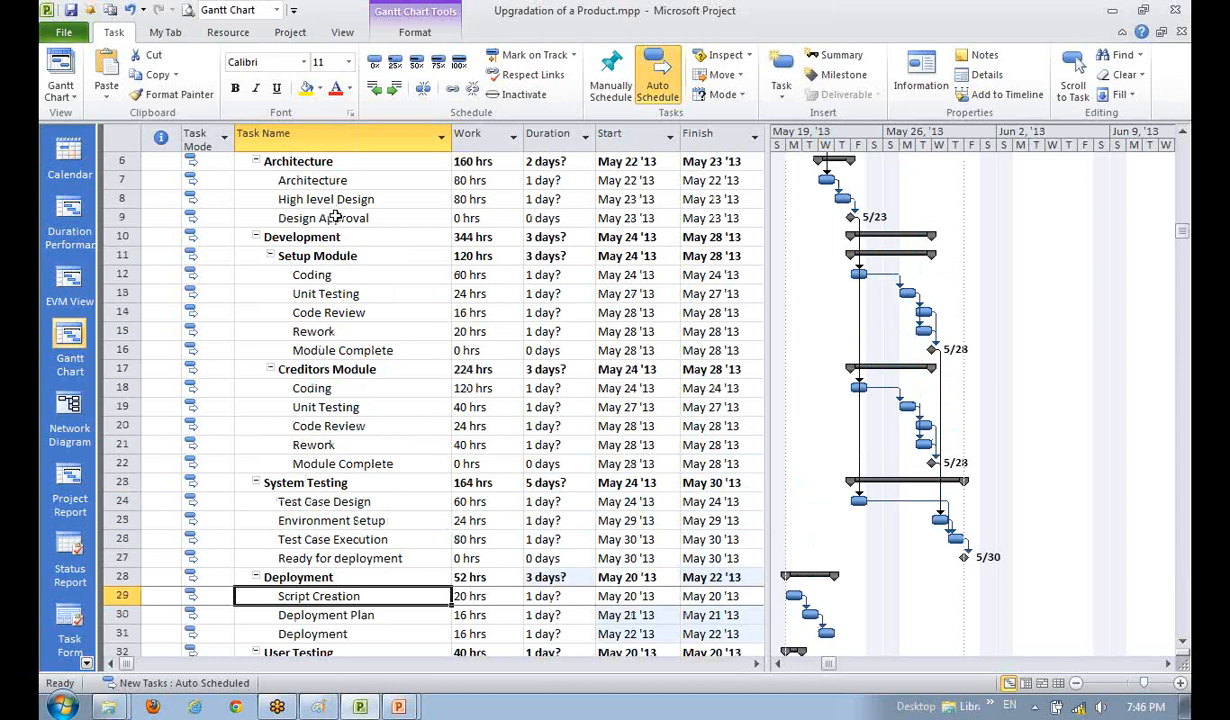
pyautogui.click(322, 218)
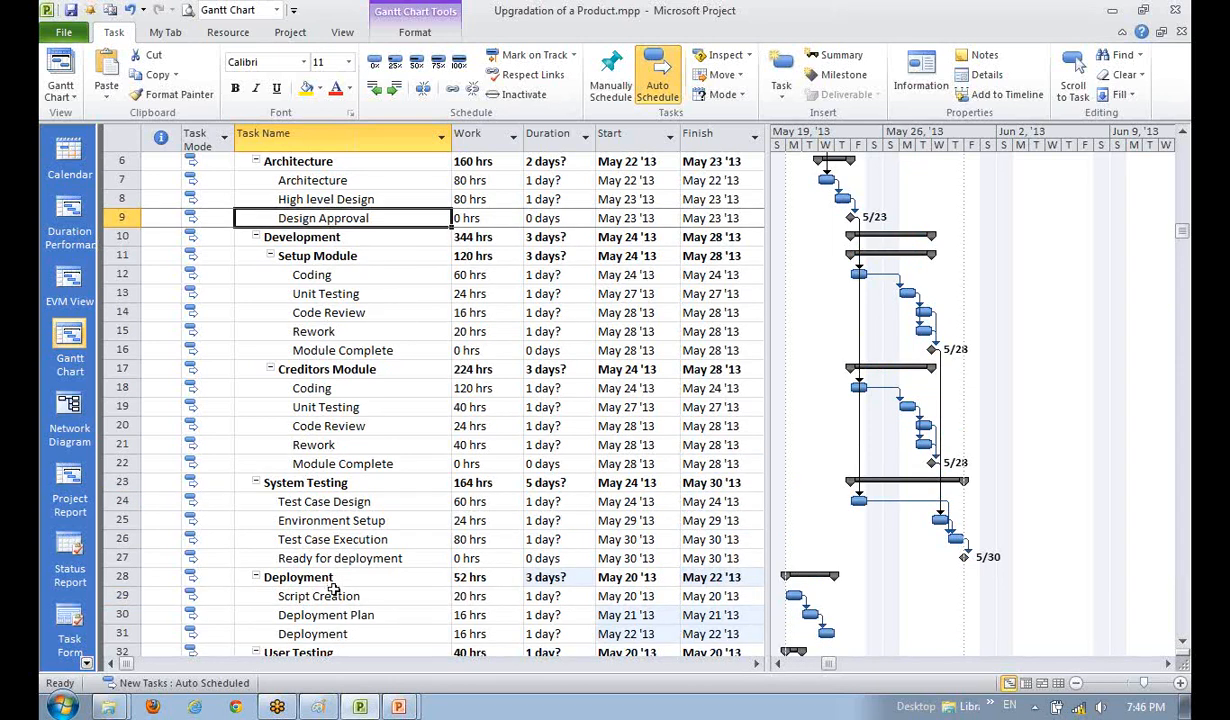
pyautogui.keyDown('ctrl'); pyautogui.click(335, 592); pyautogui.keyUp('ctrl')
pyautogui.click(452, 90)
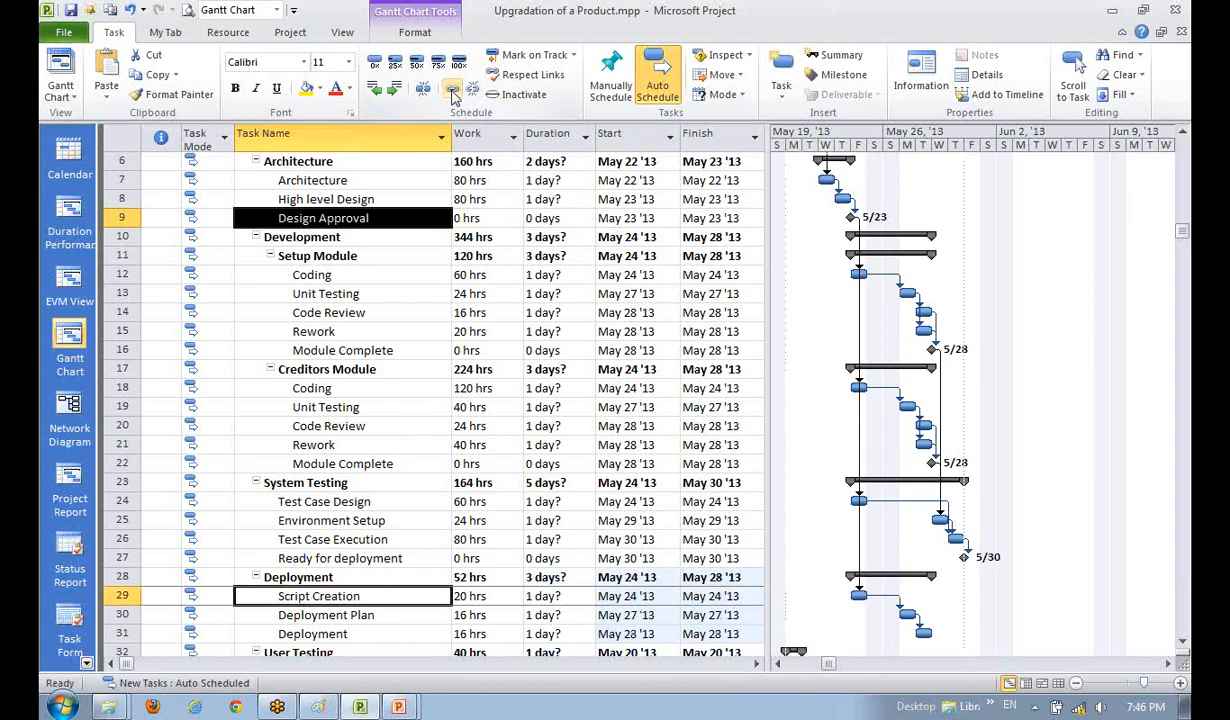
# - Select Ready for deployment together with the Deployment task
pyautogui.scroll(-3, 406, 505)
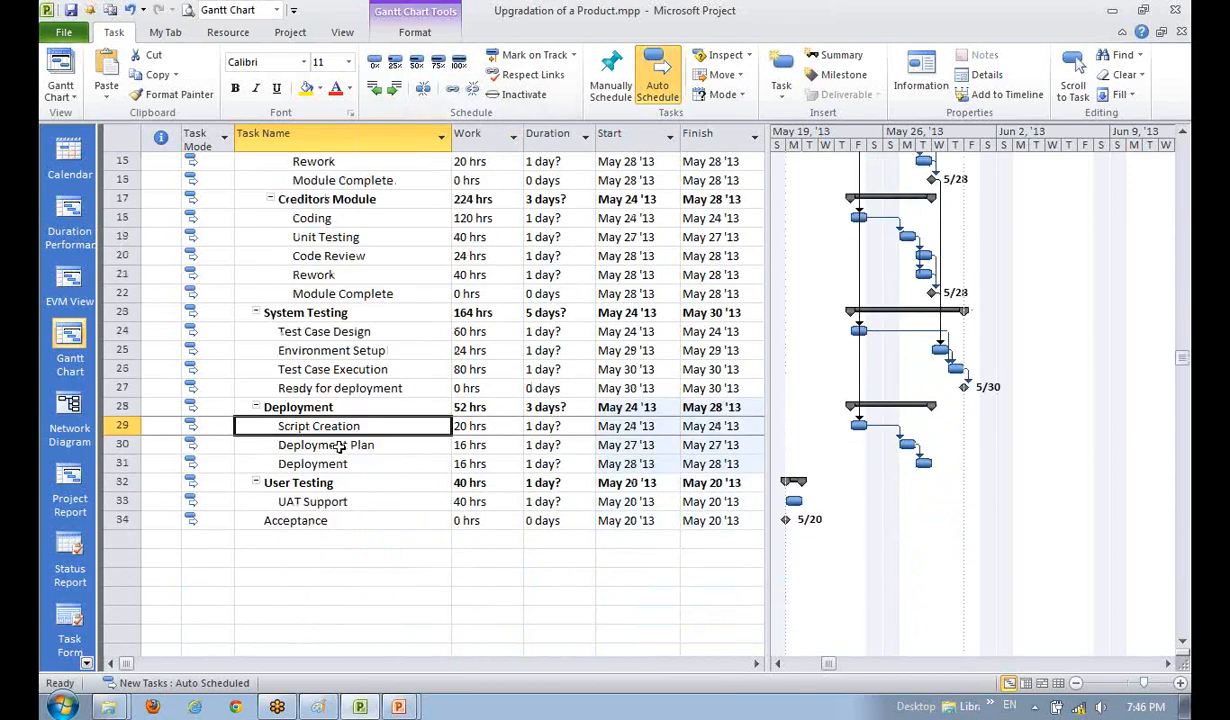
pyautogui.click(340, 447)
pyautogui.click(325, 463)
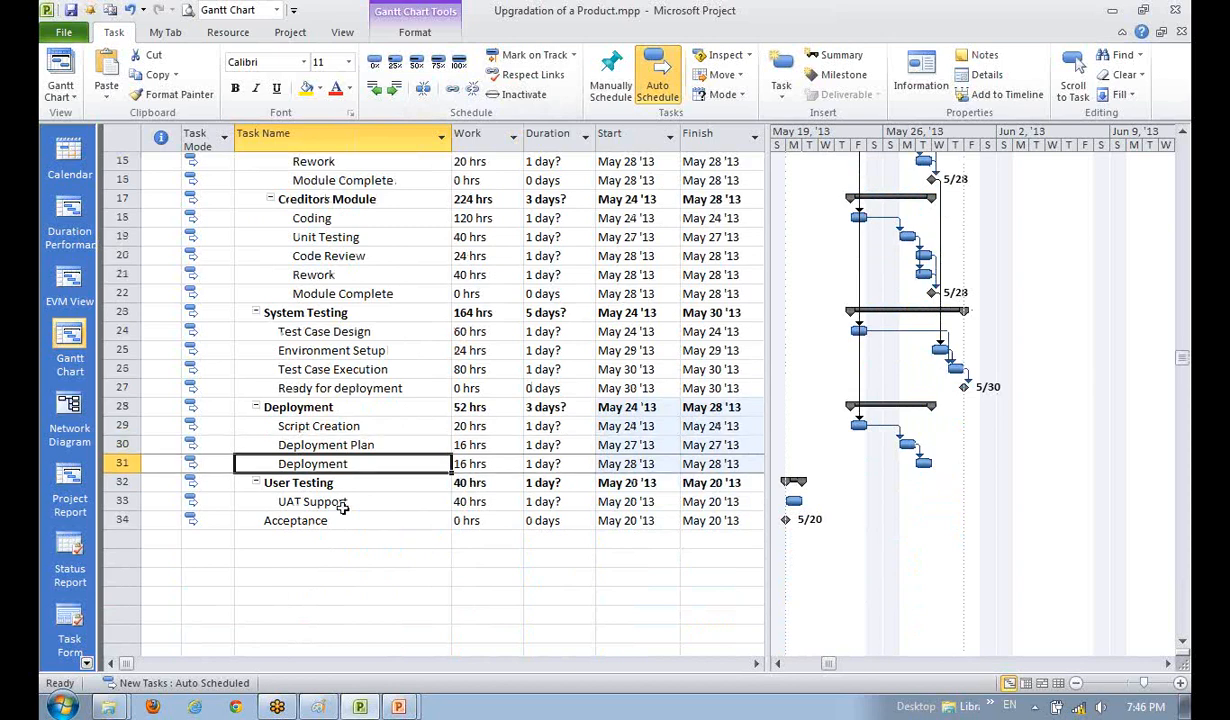
pyautogui.click(287, 520)
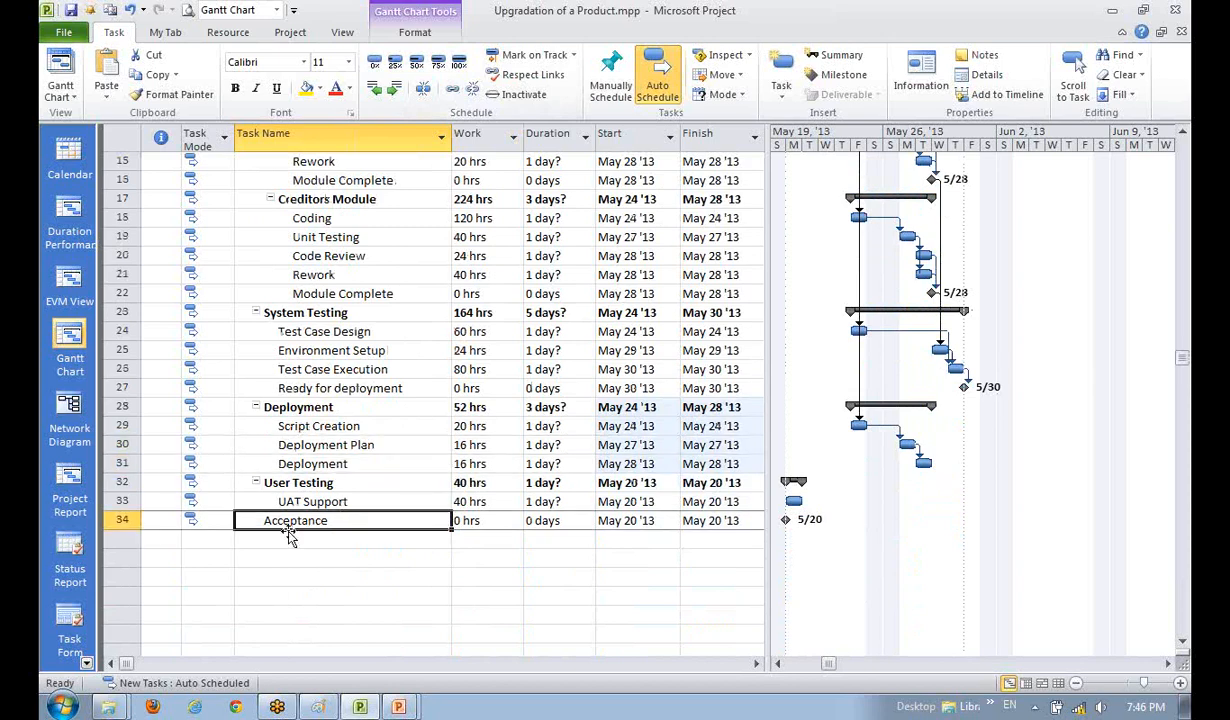
pyautogui.click(326, 380)
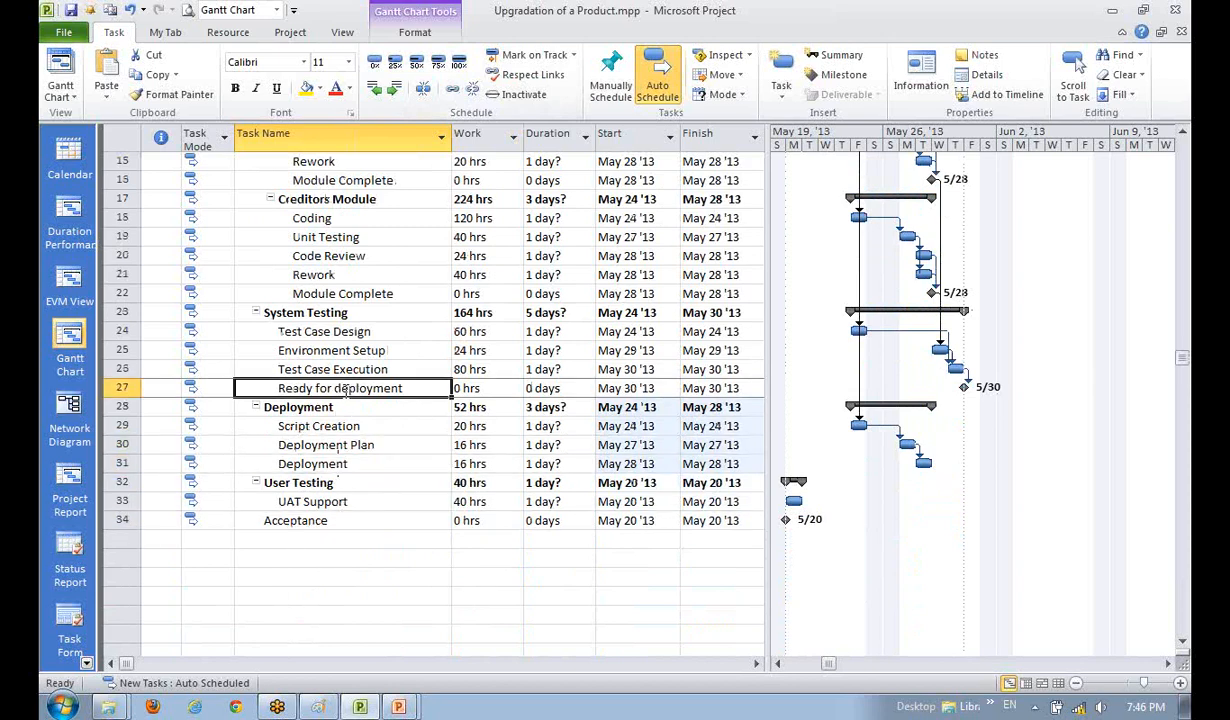
pyautogui.keyDown('ctrl'); pyautogui.click(343, 463); pyautogui.keyUp('ctrl')
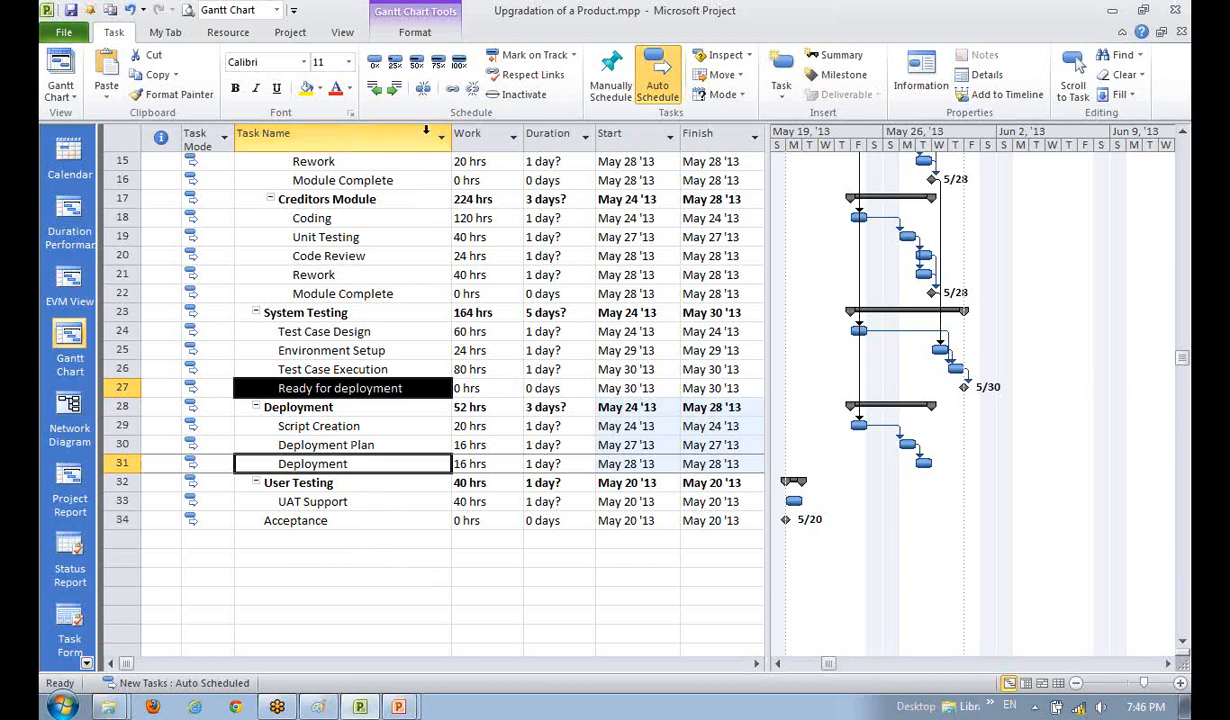
# - Link Ready for deployment to Deployment, and Deployment to UAT Support
pyautogui.click(452, 90)
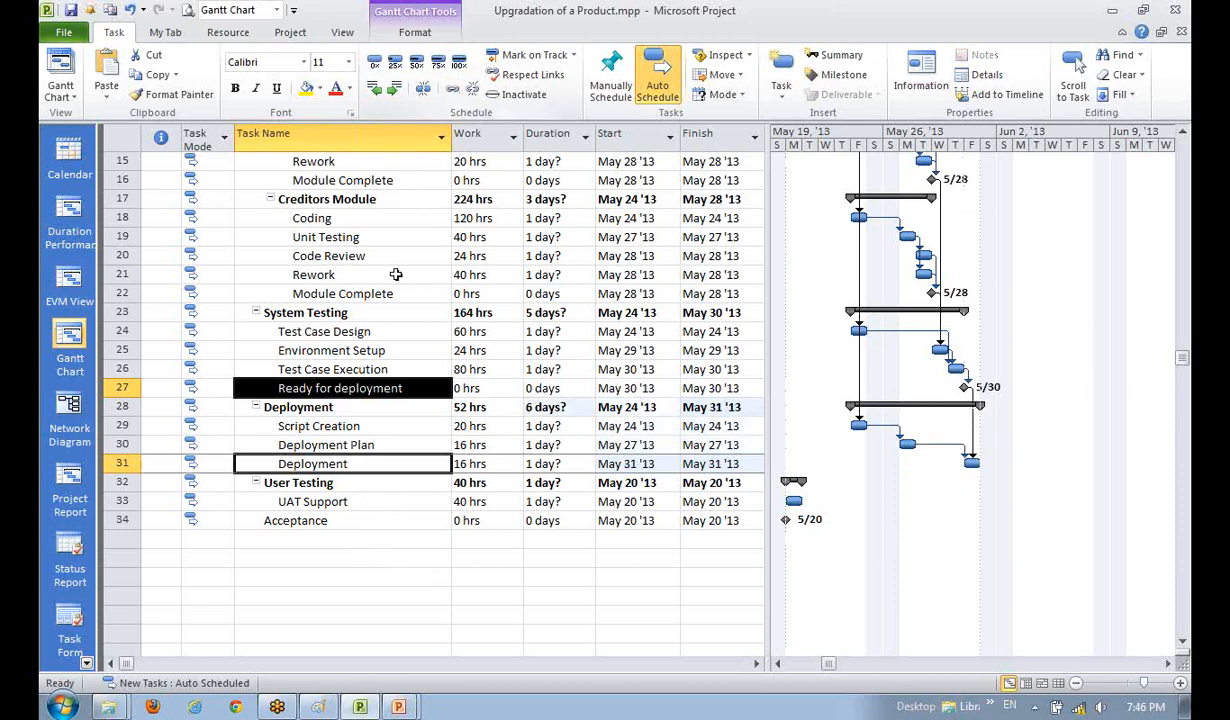
pyautogui.scroll(-2, 298, 557)
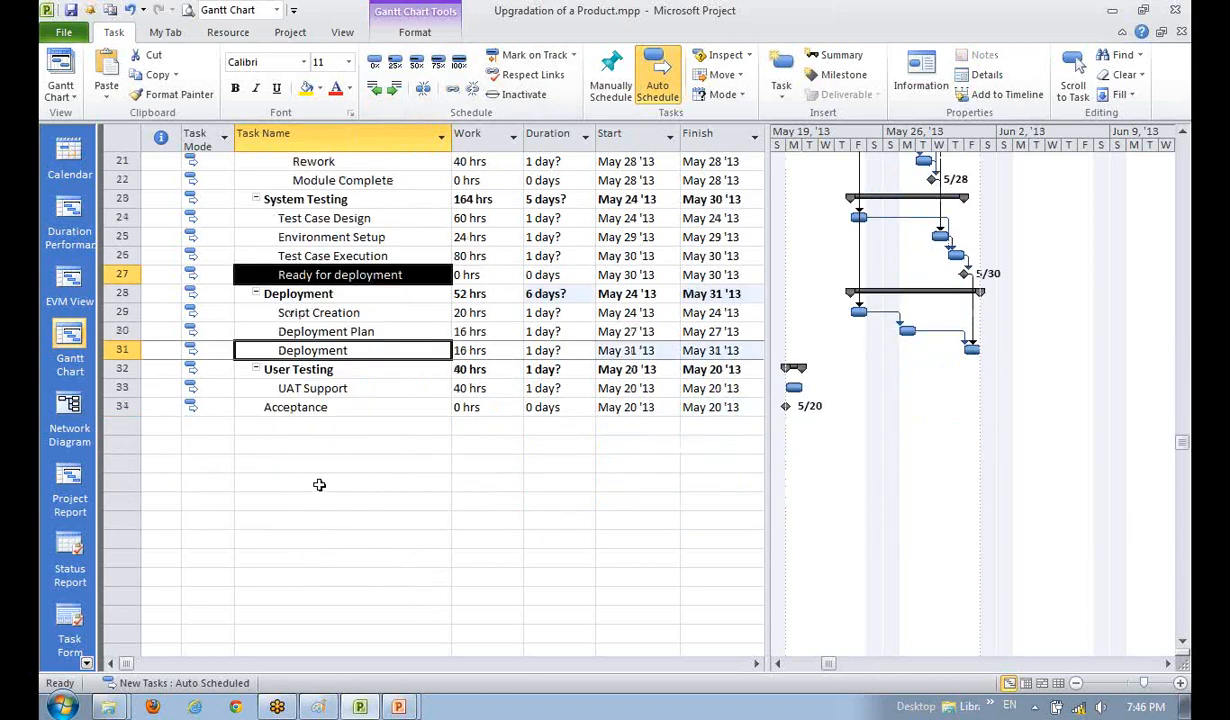
pyautogui.keyDown('ctrl'); pyautogui.click(361, 392); pyautogui.keyUp('ctrl')
pyautogui.click(378, 466)
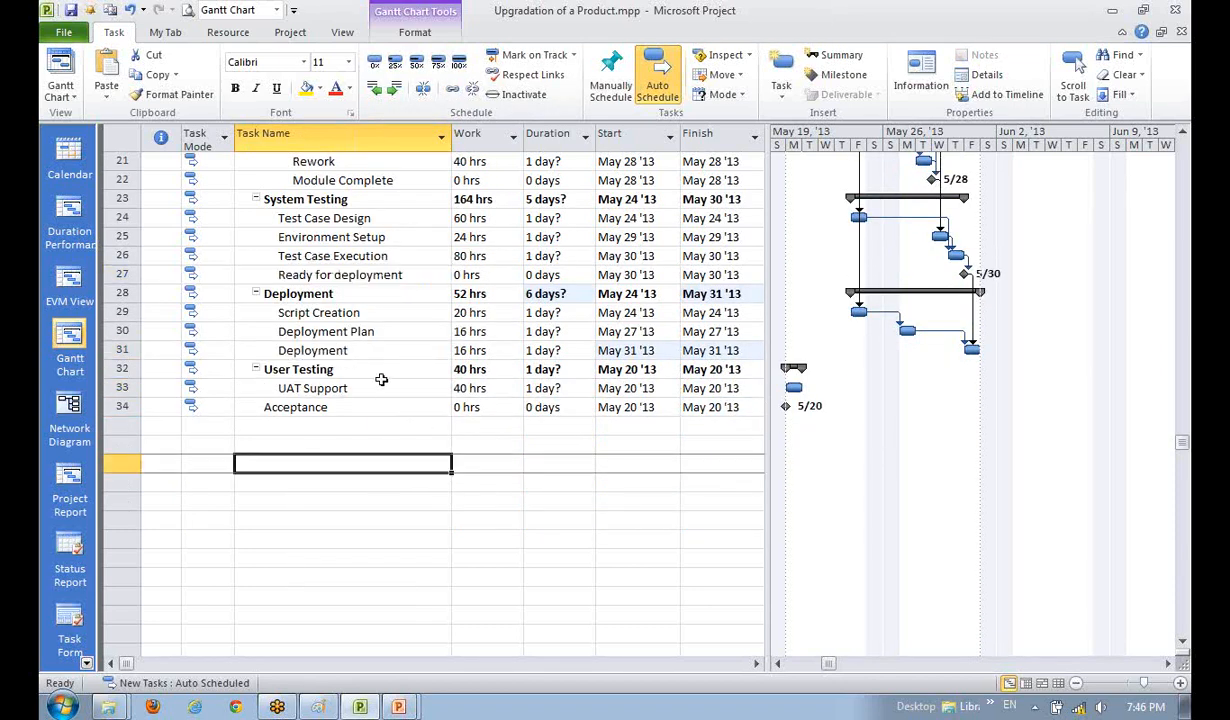
pyautogui.click(376, 353)
pyautogui.keyDown('ctrl'); pyautogui.click(382, 390); pyautogui.keyUp('ctrl')
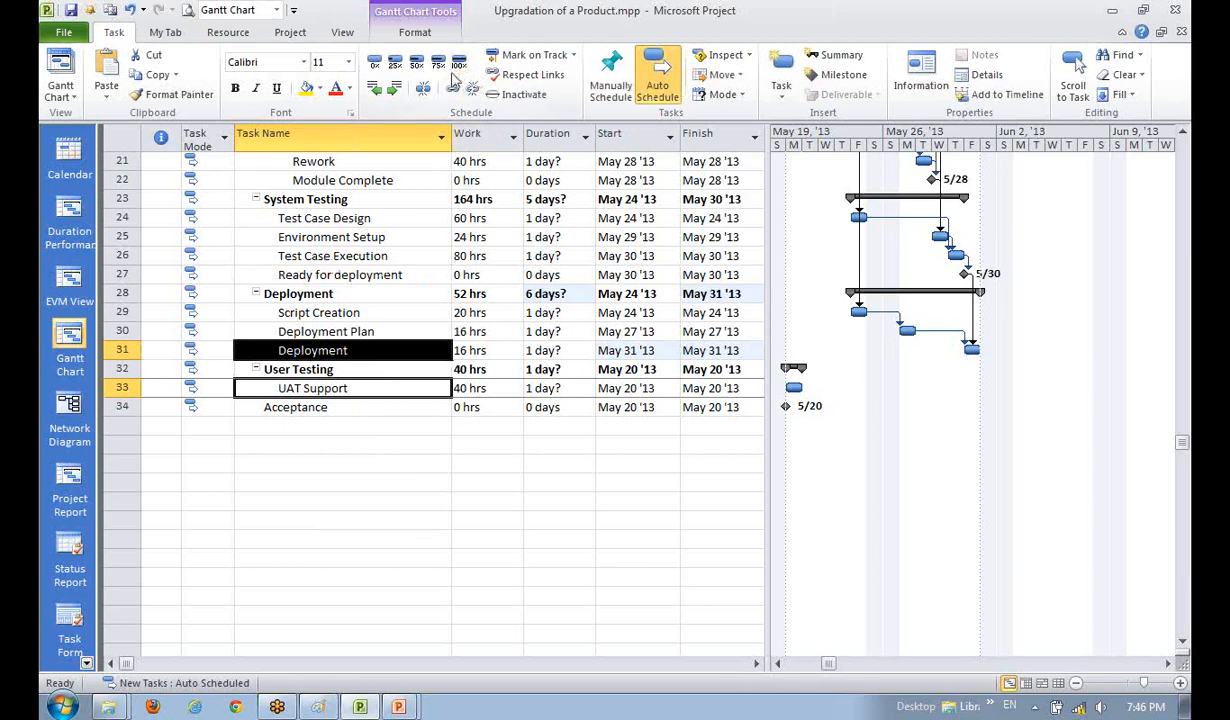
pyautogui.click(425, 88)
# - Link UAT Support to Acceptance, pushing Acceptance to Jun 3
pyautogui.click(440, 440)
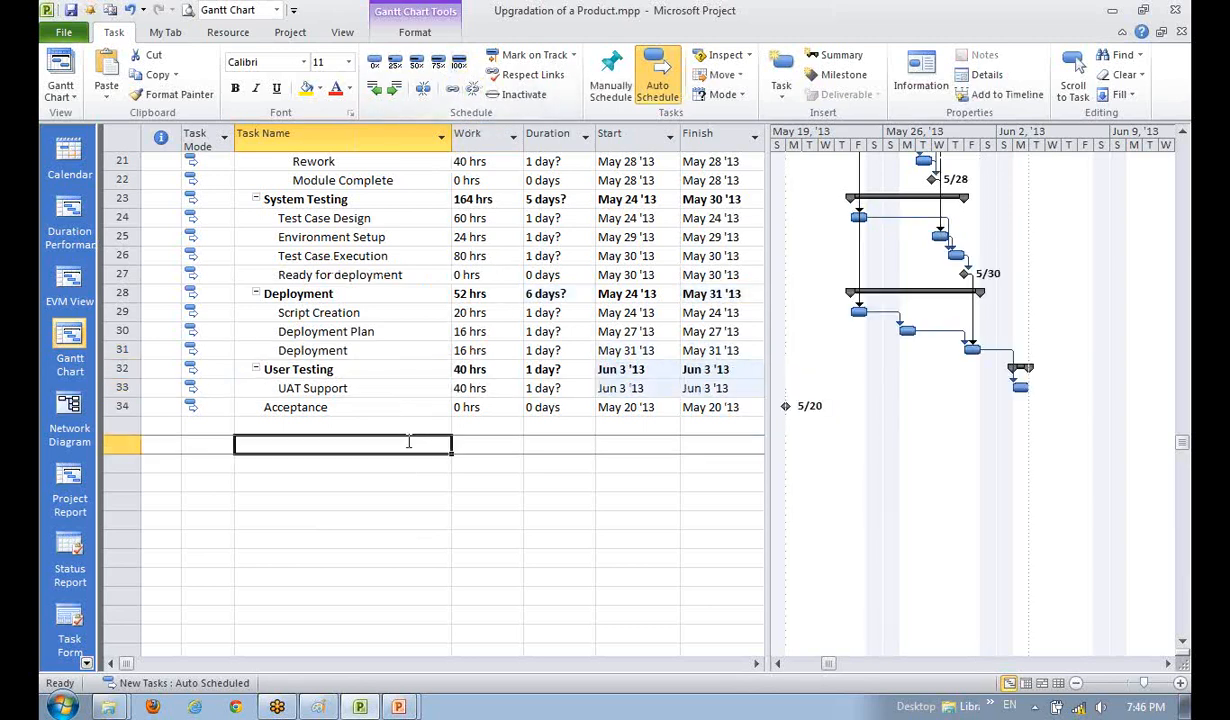
pyautogui.click(425, 390)
pyautogui.keyDown('ctrl'); pyautogui.click(353, 409); pyautogui.keyUp('ctrl')
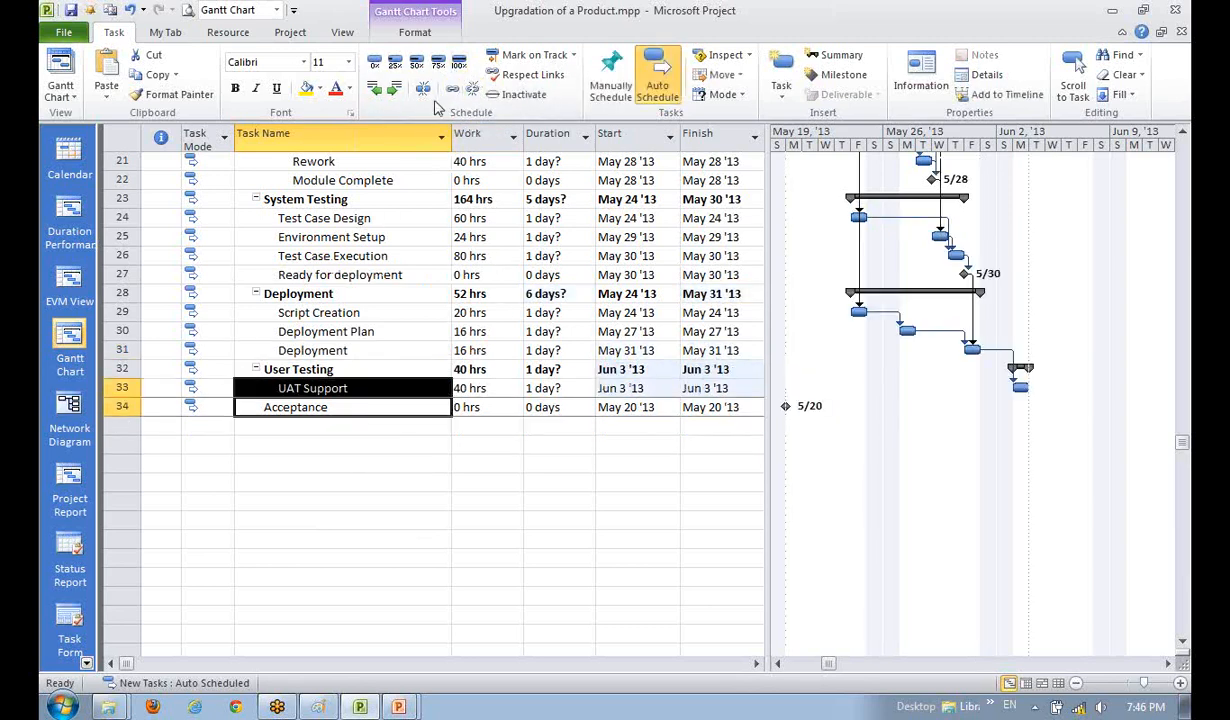
pyautogui.click(425, 88)
pyautogui.click(338, 516)
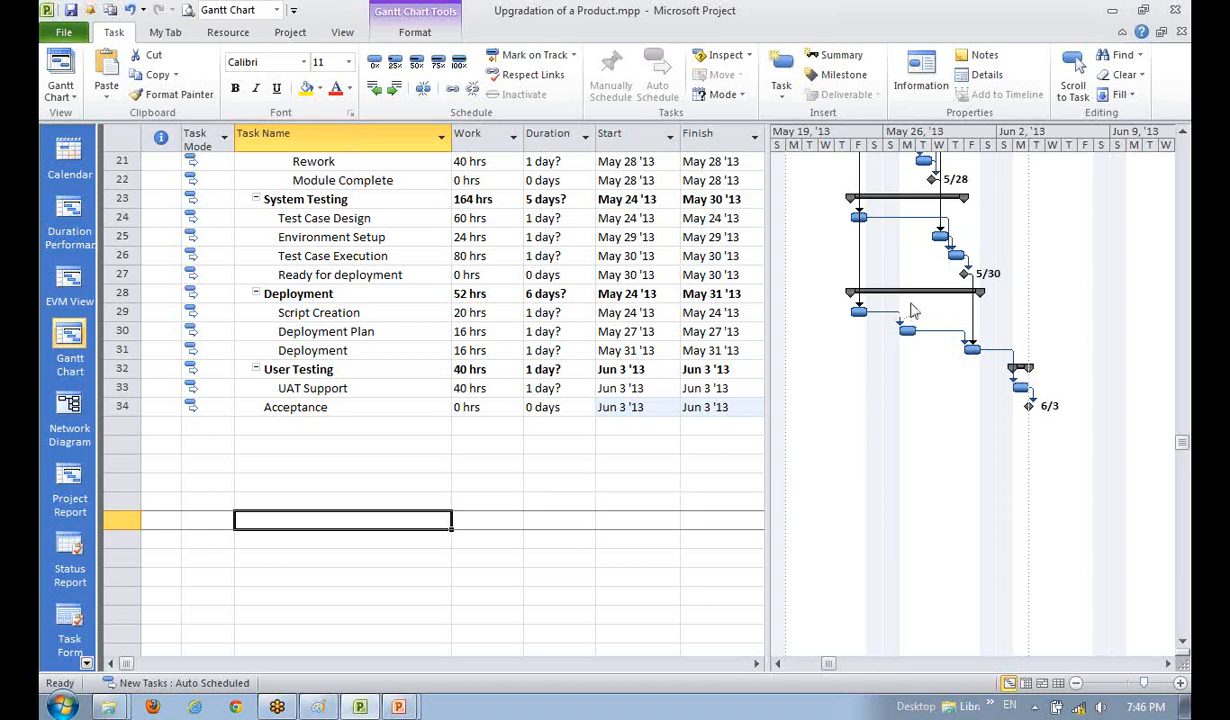
# - Open the task details for Script Creation after reviewing the Acceptance milestone
pyautogui.hotkey('alt', 'Tab')
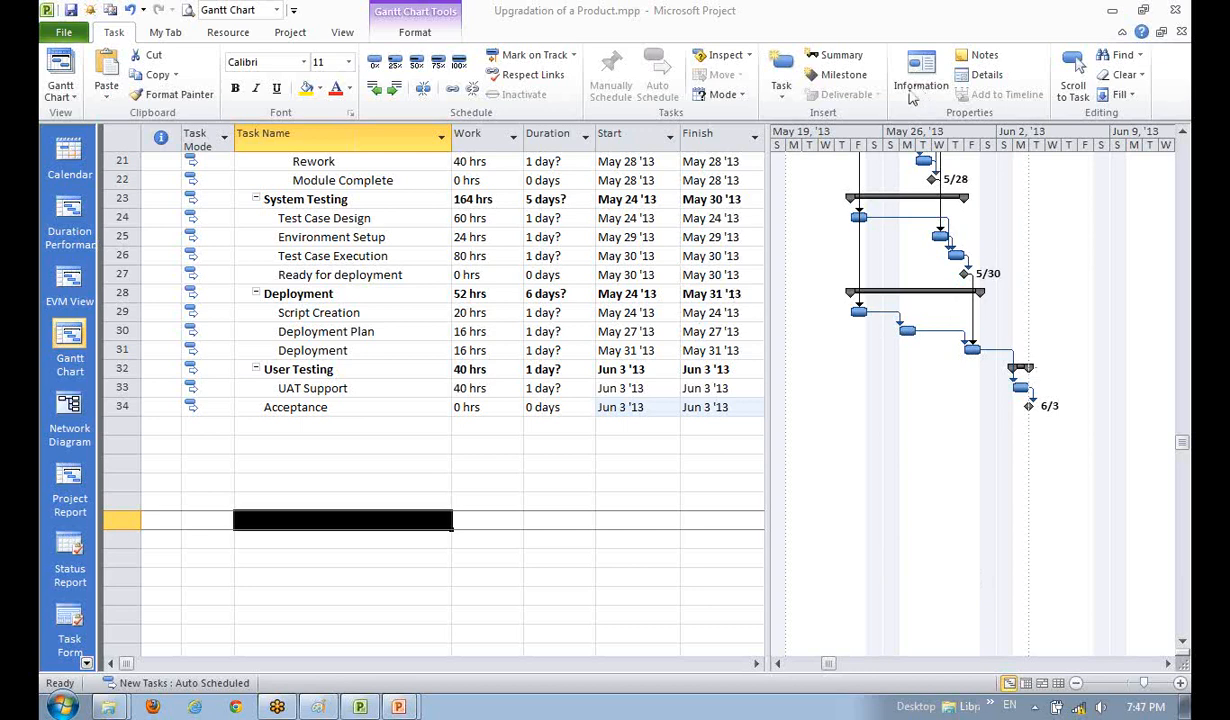
pyautogui.click(386, 407)
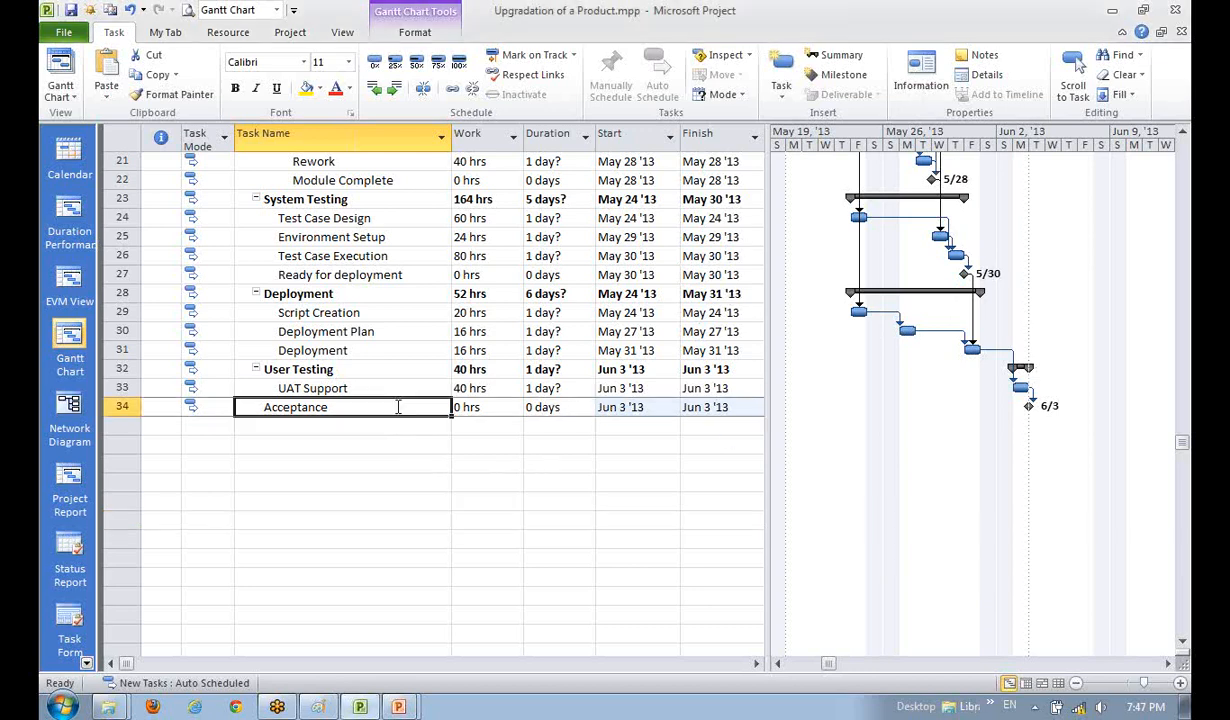
pyautogui.scroll(1, 402, 495)
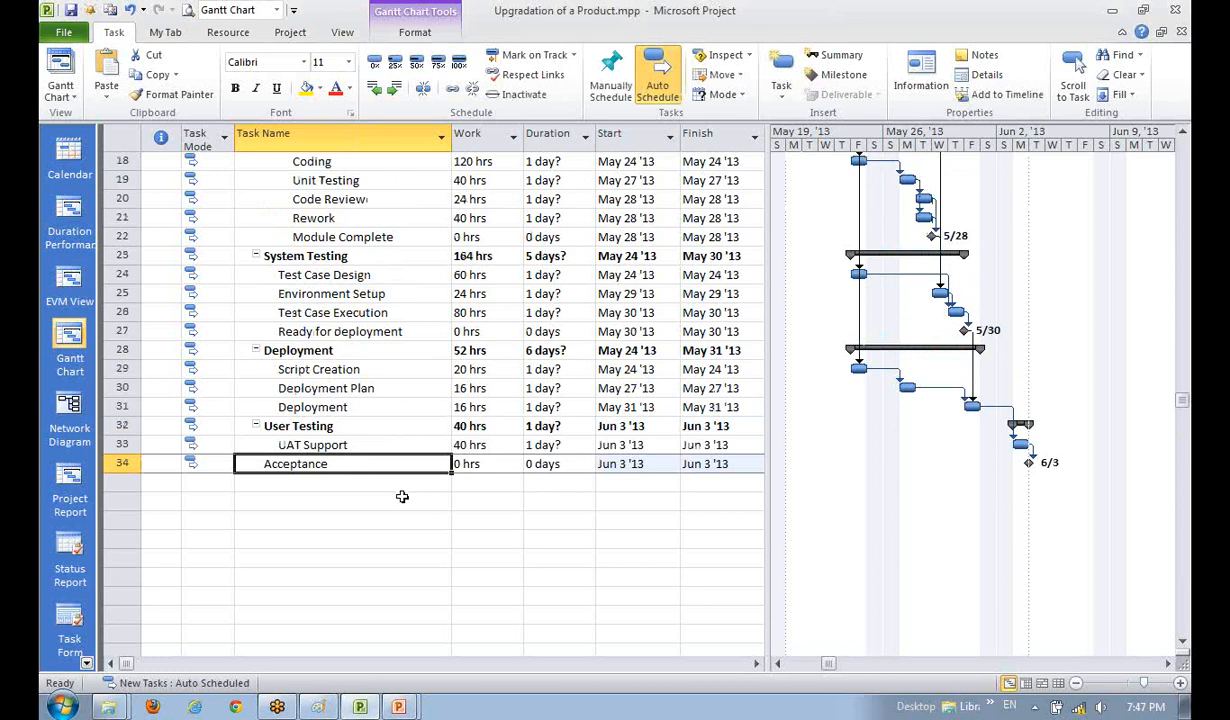
pyautogui.click(373, 364)
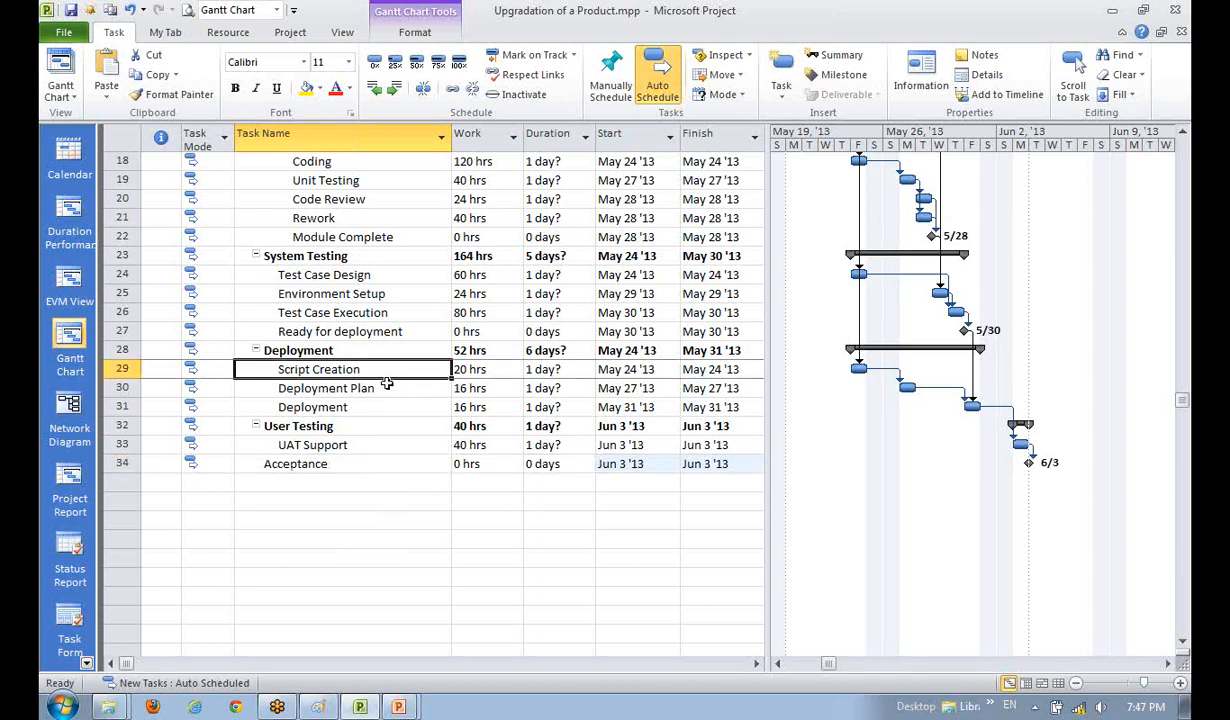
pyautogui.scroll(4, 386, 383)
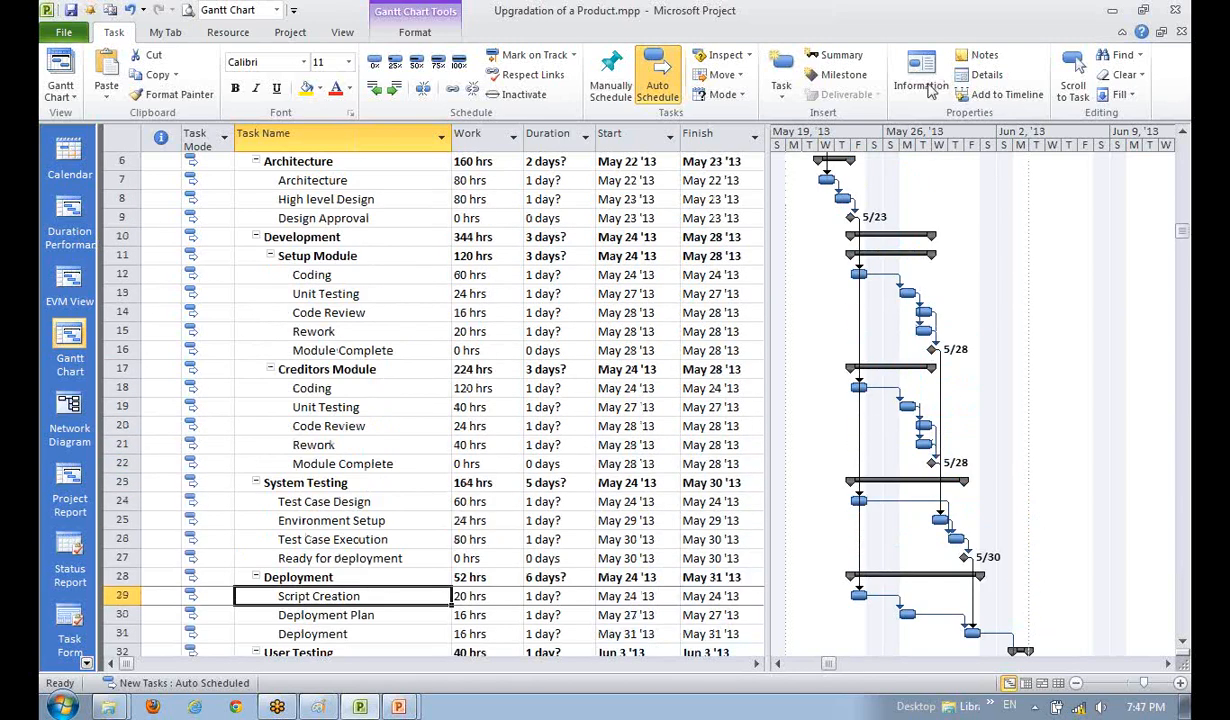
pyautogui.click(929, 85)
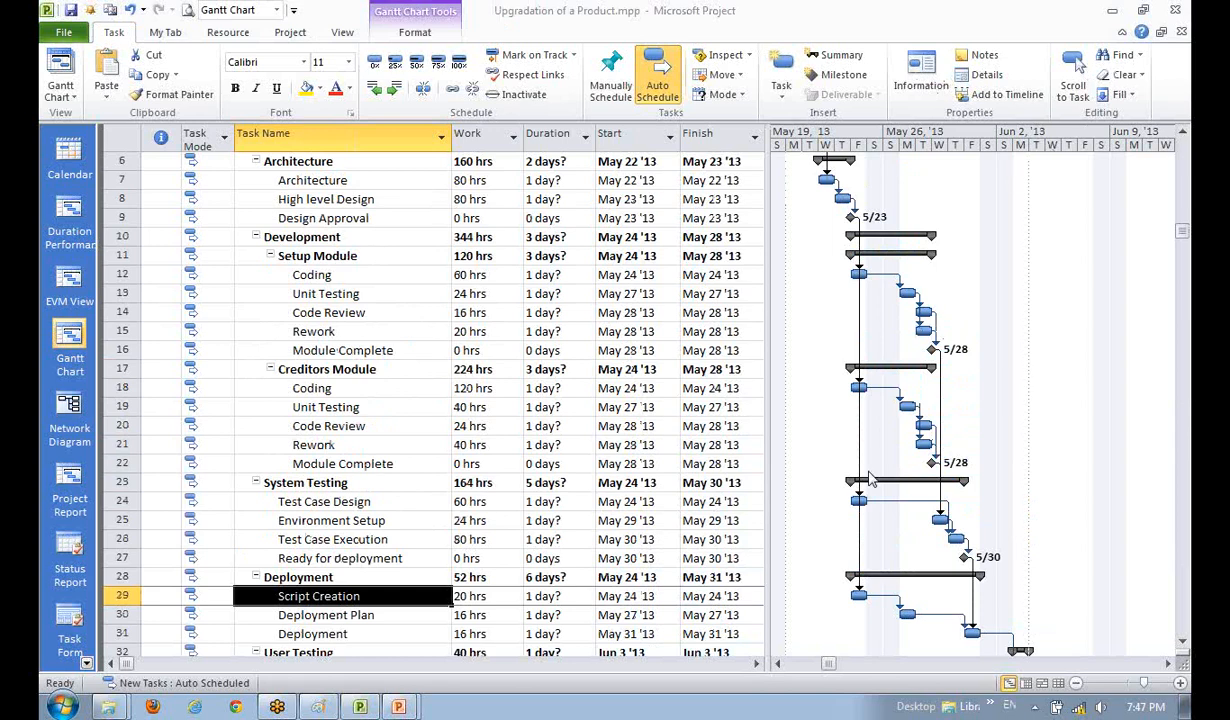
pyautogui.click(370, 500)
pyautogui.scroll(-1, 381, 508)
pyautogui.scroll(1, 381, 508)
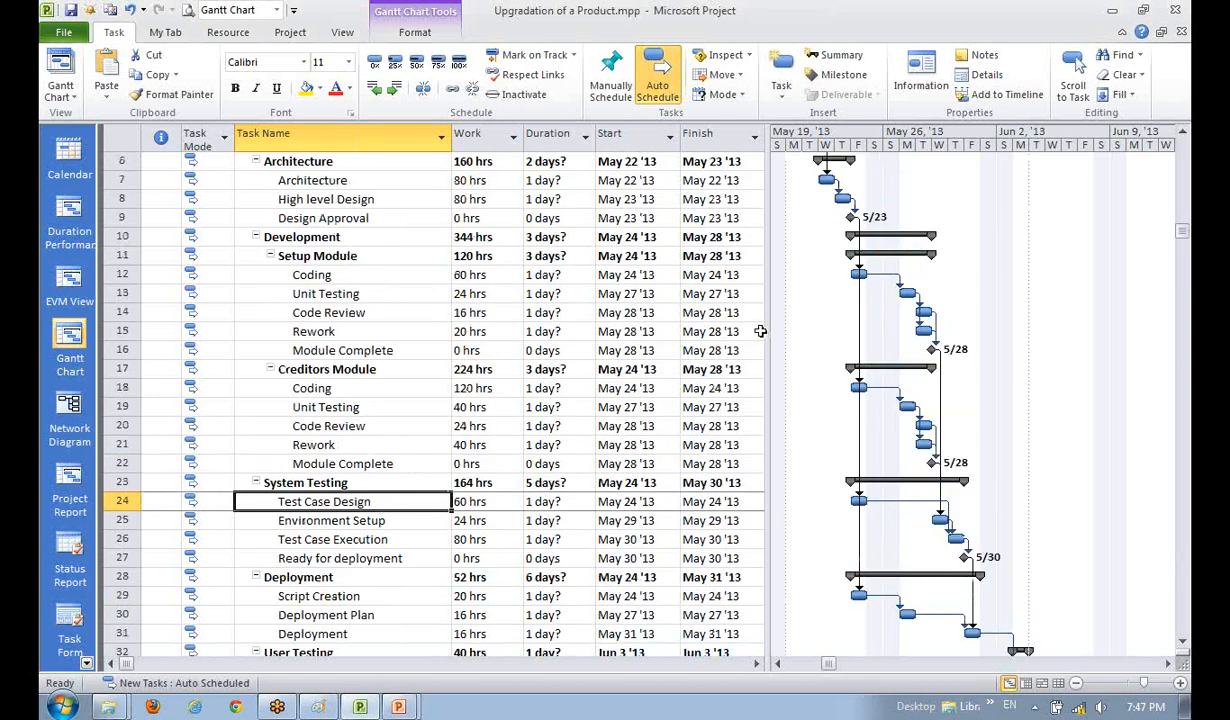
# - Undo the recent cross-phase links, including Deployment's 30,27 predecessors
pyautogui.moveTo(765, 340); pyautogui.dragTo(922, 345)
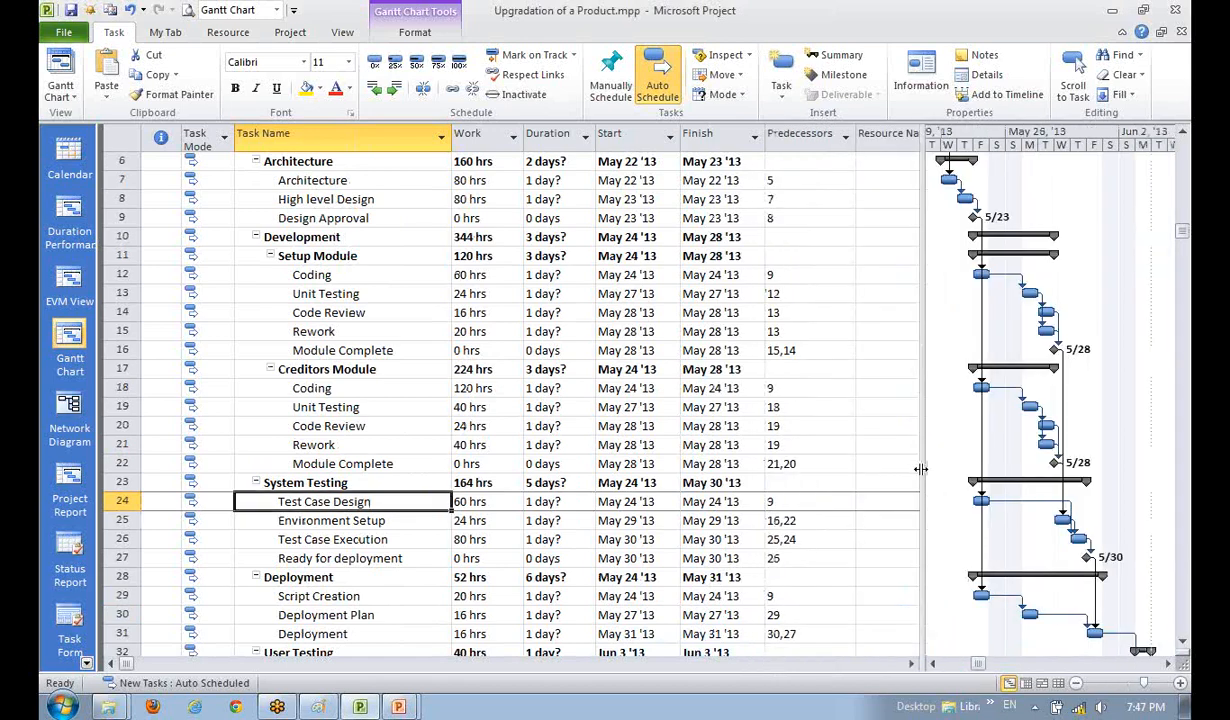
pyautogui.moveTo(920, 467); pyautogui.dragTo(857, 476)
pyautogui.scroll(-2, 733, 537)
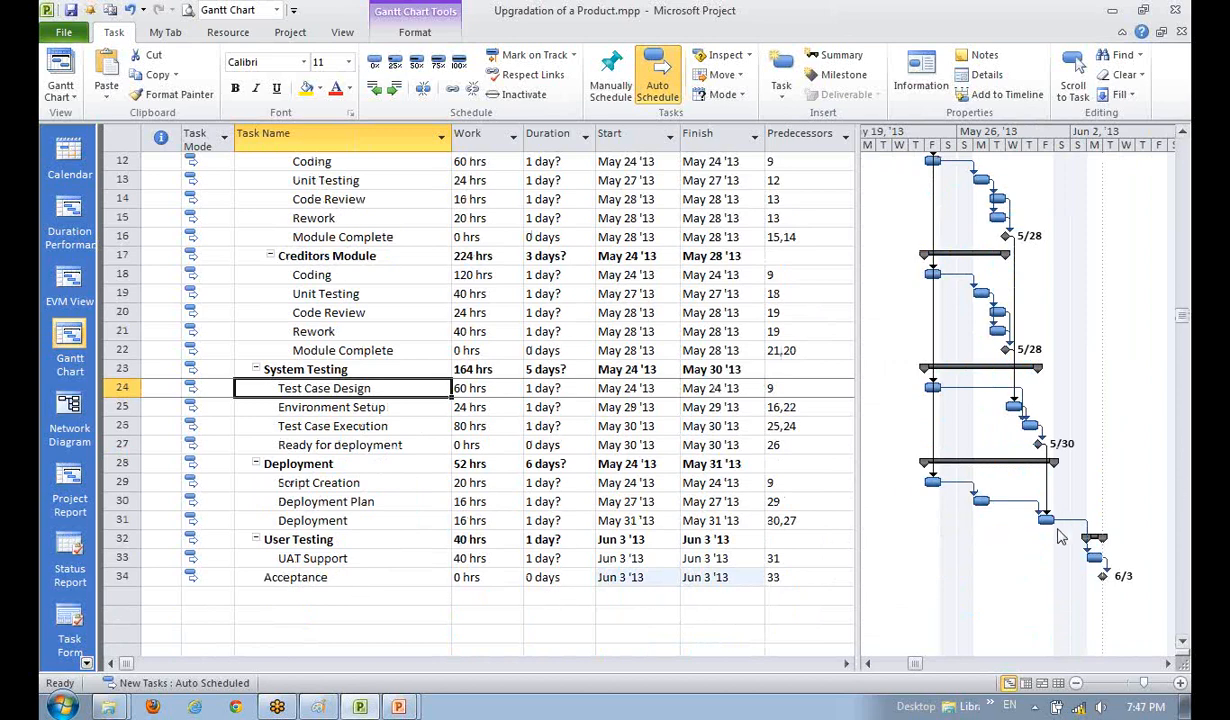
pyautogui.click(825, 520)
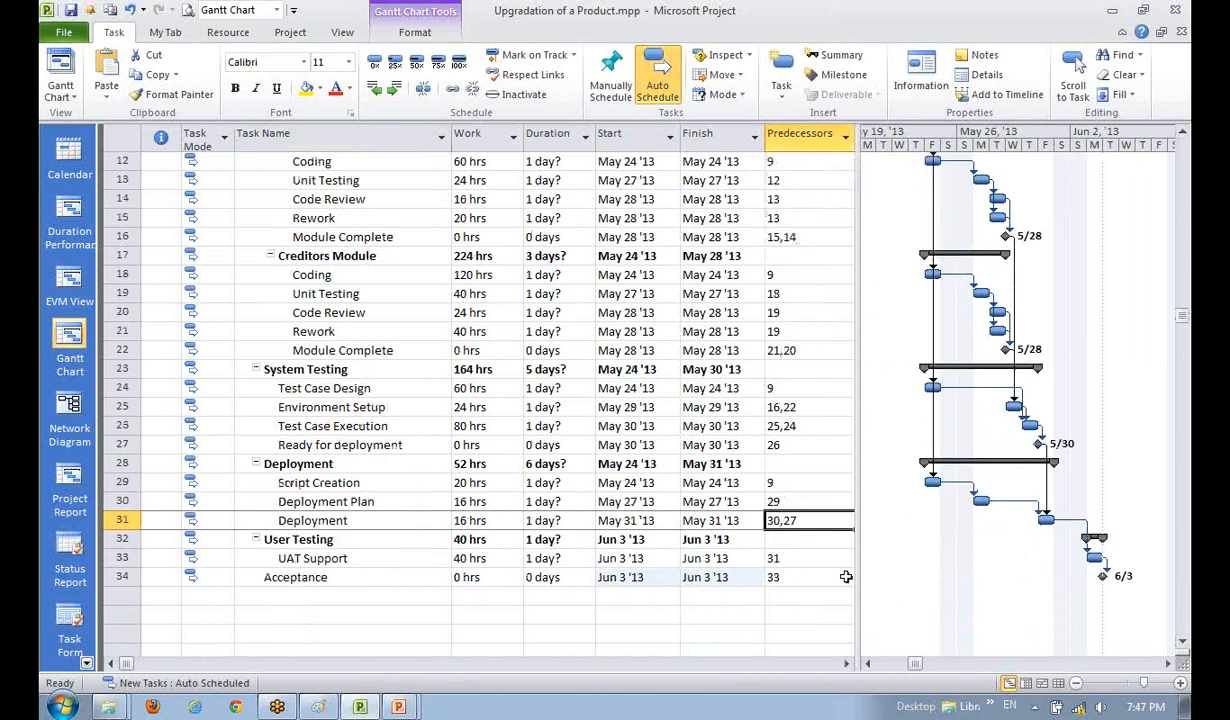
pyautogui.click(308, 618)
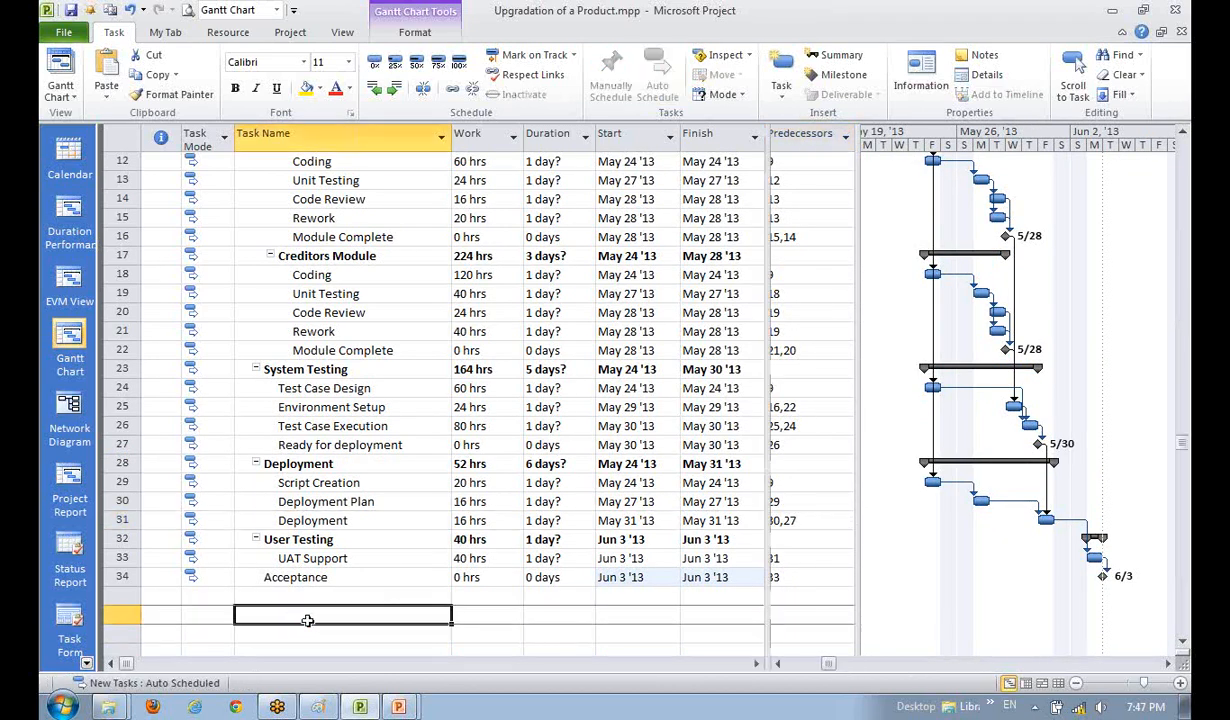
pyautogui.hotkey('ctrl', 'z')
pyautogui.hotkey('ctrl', 'z')
pyautogui.hotkey('ctrl', 'z')
pyautogui.hotkey('ctrl', 'z')
pyautogui.hotkey('ctrl', 'z')
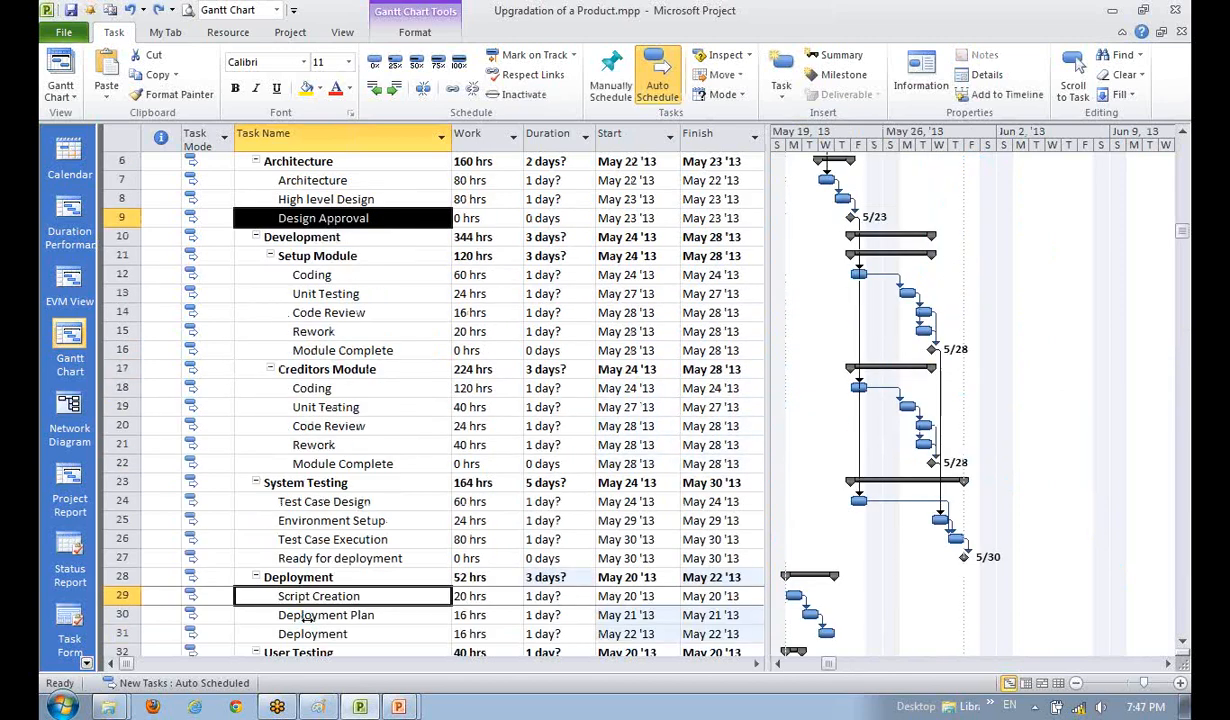
# - Widen the task table to reveal the Predecessors column and show earlier Gantt dates
pyautogui.scroll(-3, 316, 545)
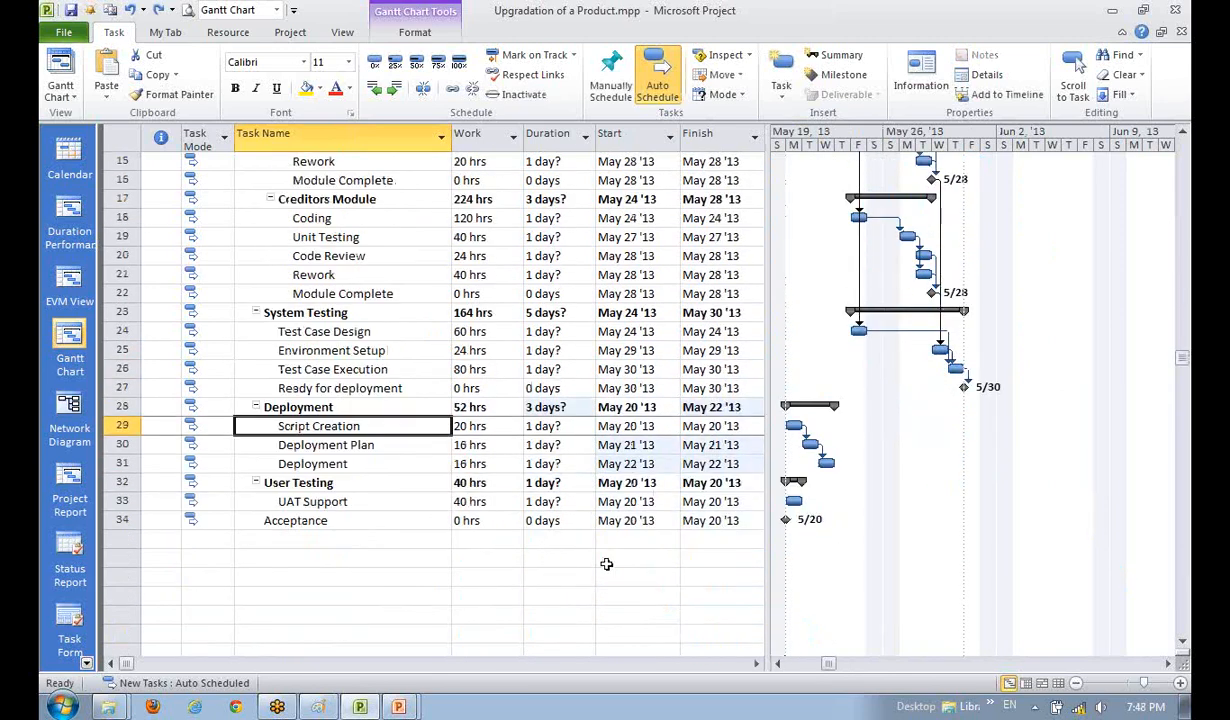
pyautogui.moveTo(767, 492); pyautogui.dragTo(870, 521)
pyautogui.click(880, 665)
pyautogui.click(880, 665)
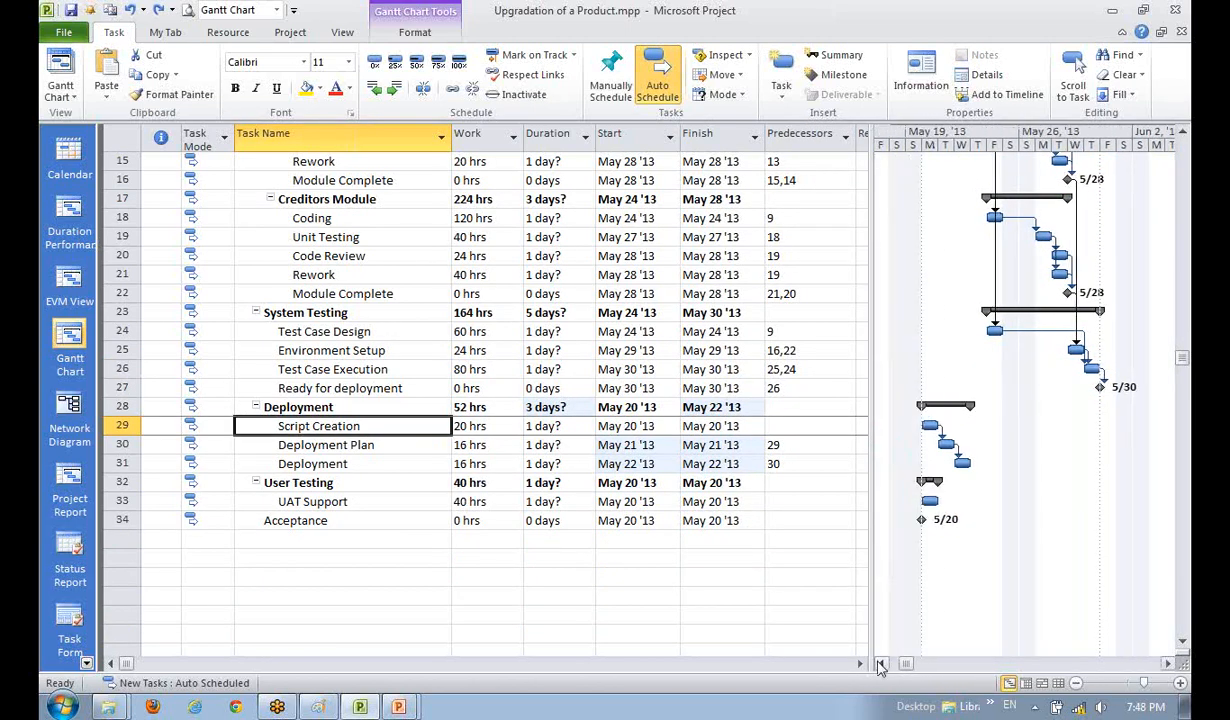
pyautogui.scroll(4, 860, 617)
pyautogui.scroll(-3, 860, 617)
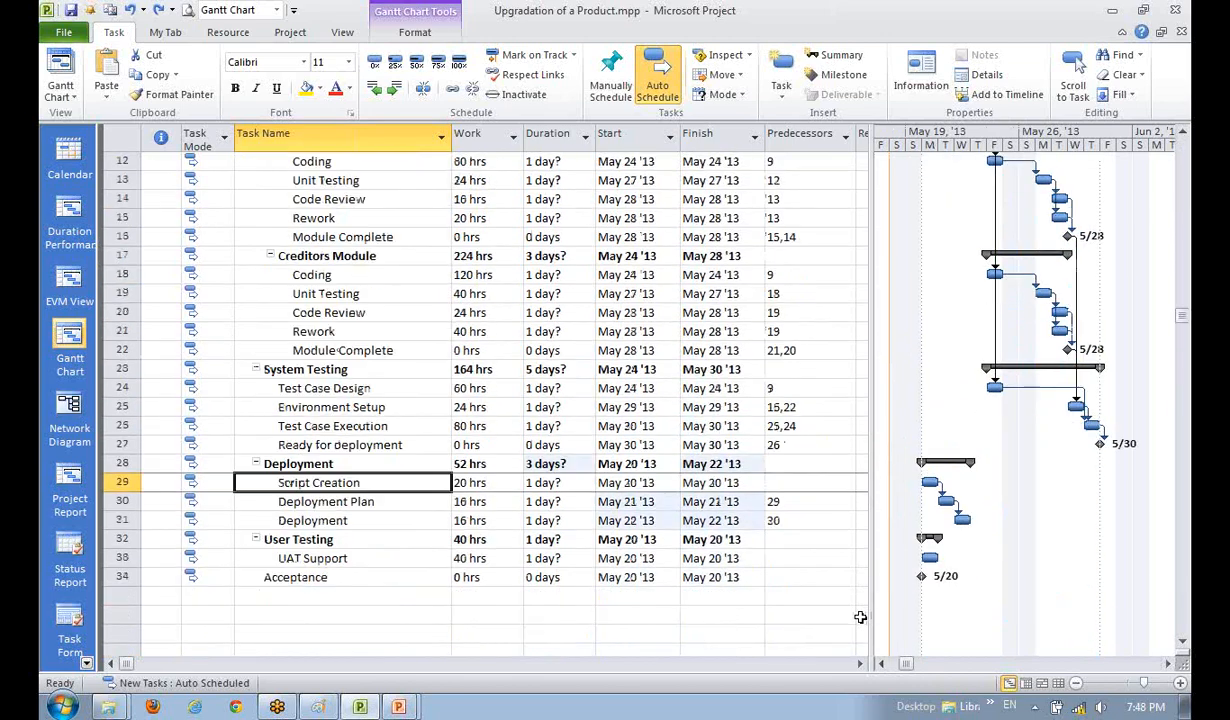
pyautogui.scroll(3, 860, 617)
# - Select the Design Approval milestone and the Script Creation task
pyautogui.click(358, 349)
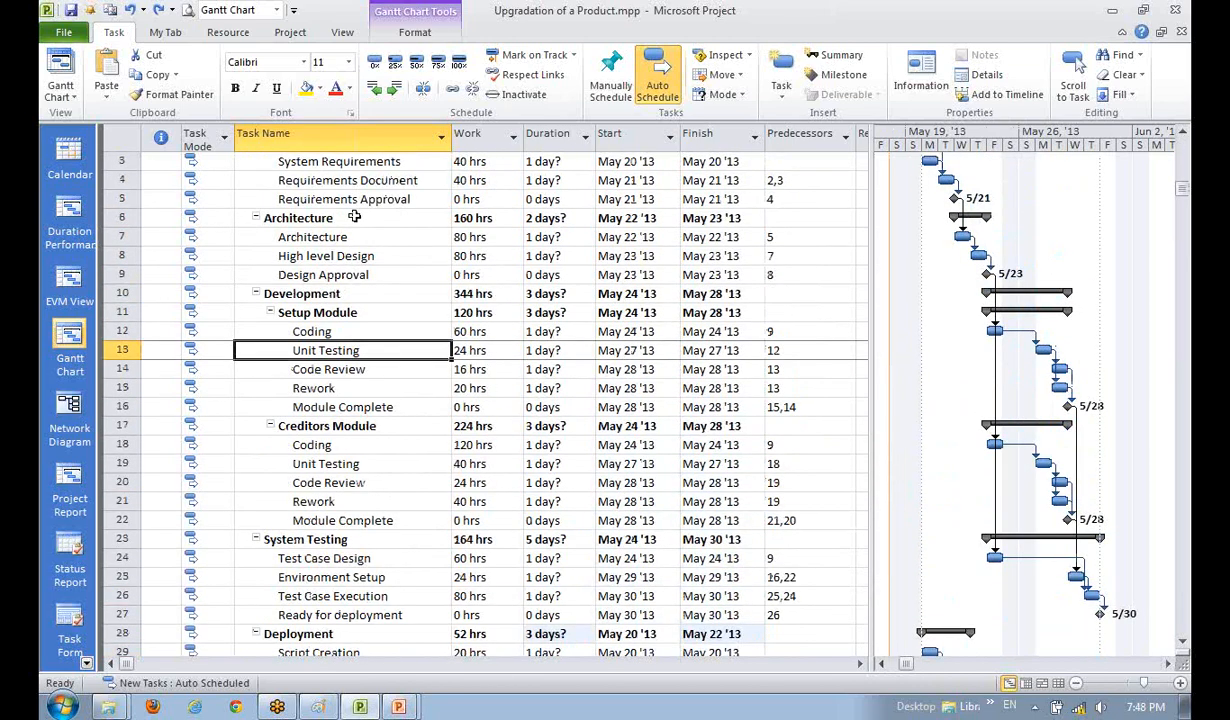
pyautogui.click(358, 274)
pyautogui.scroll(-3, 395, 372)
pyautogui.click(395, 482)
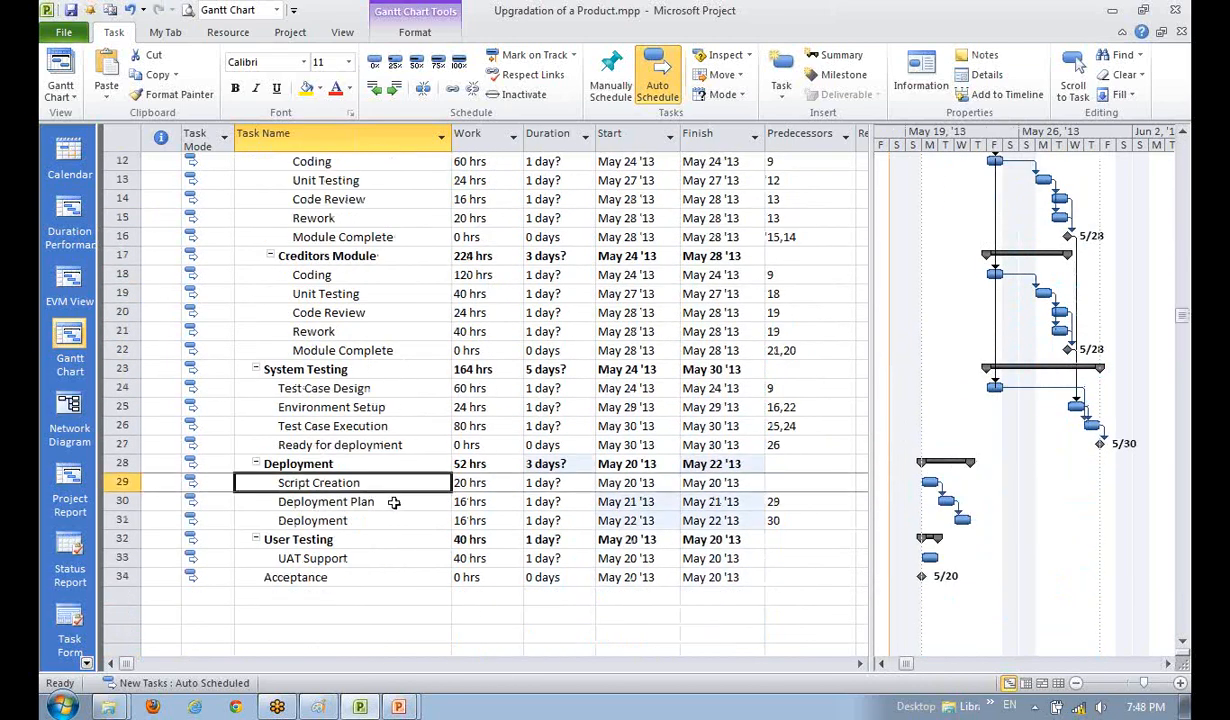
# - Link Script Creation to follow Design Approval, moving Deployment to May 24–28 '13
pyautogui.click(452, 91)
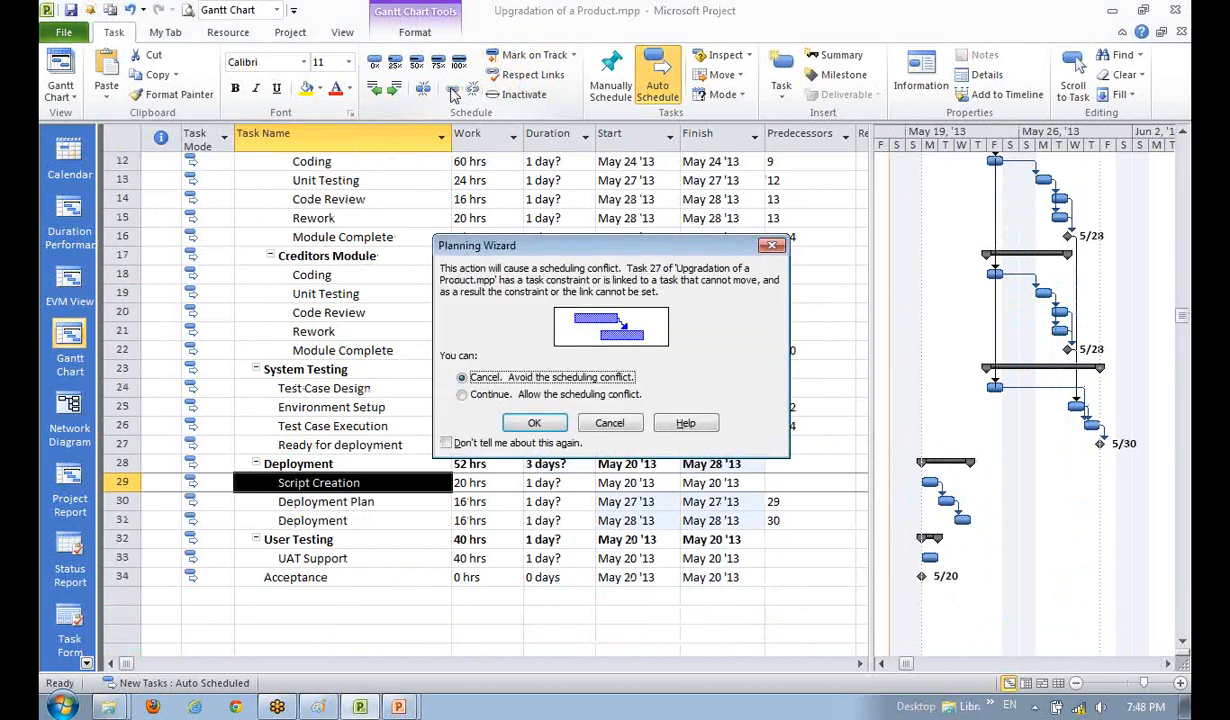
pyautogui.click(606, 423)
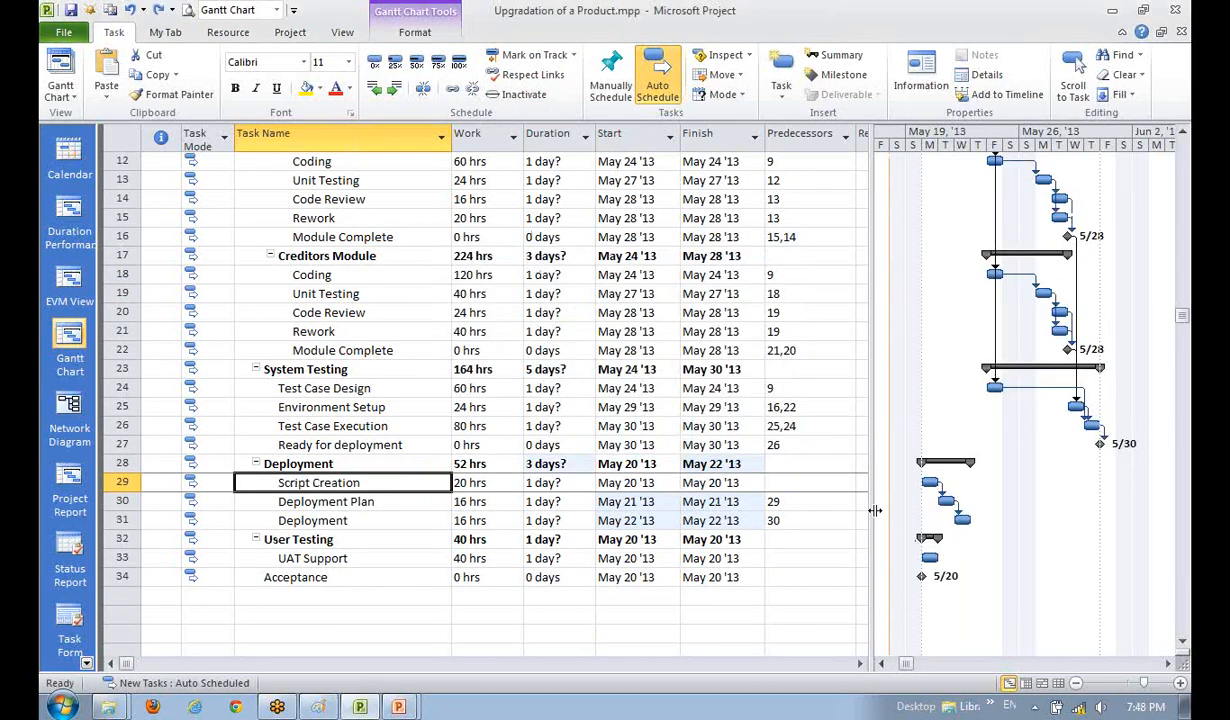
pyautogui.scroll(3, 545, 535)
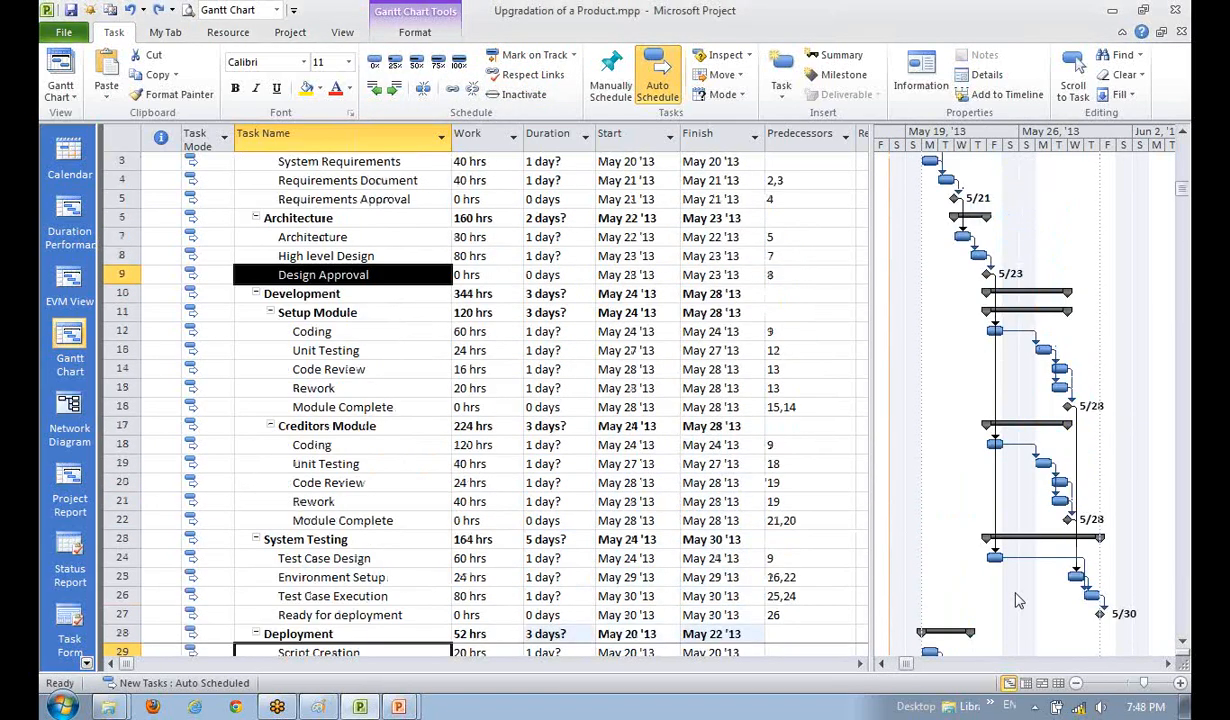
pyautogui.click(314, 329)
pyautogui.click(337, 276)
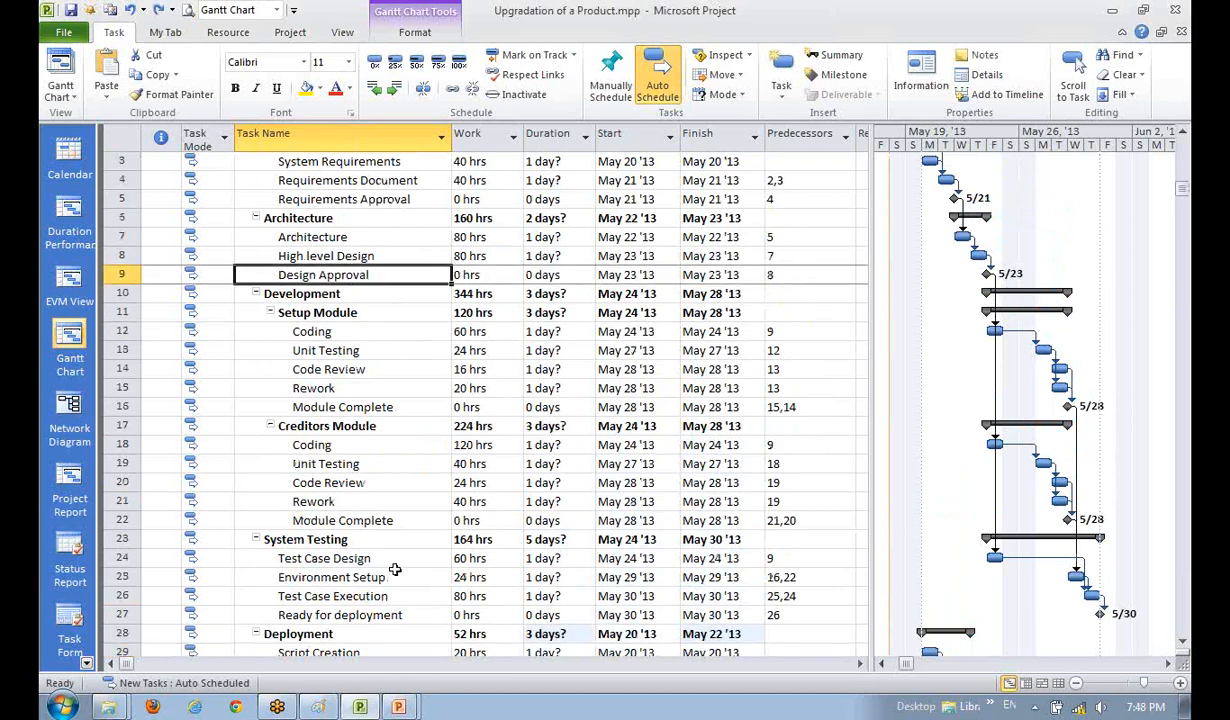
pyautogui.scroll(-3, 395, 569)
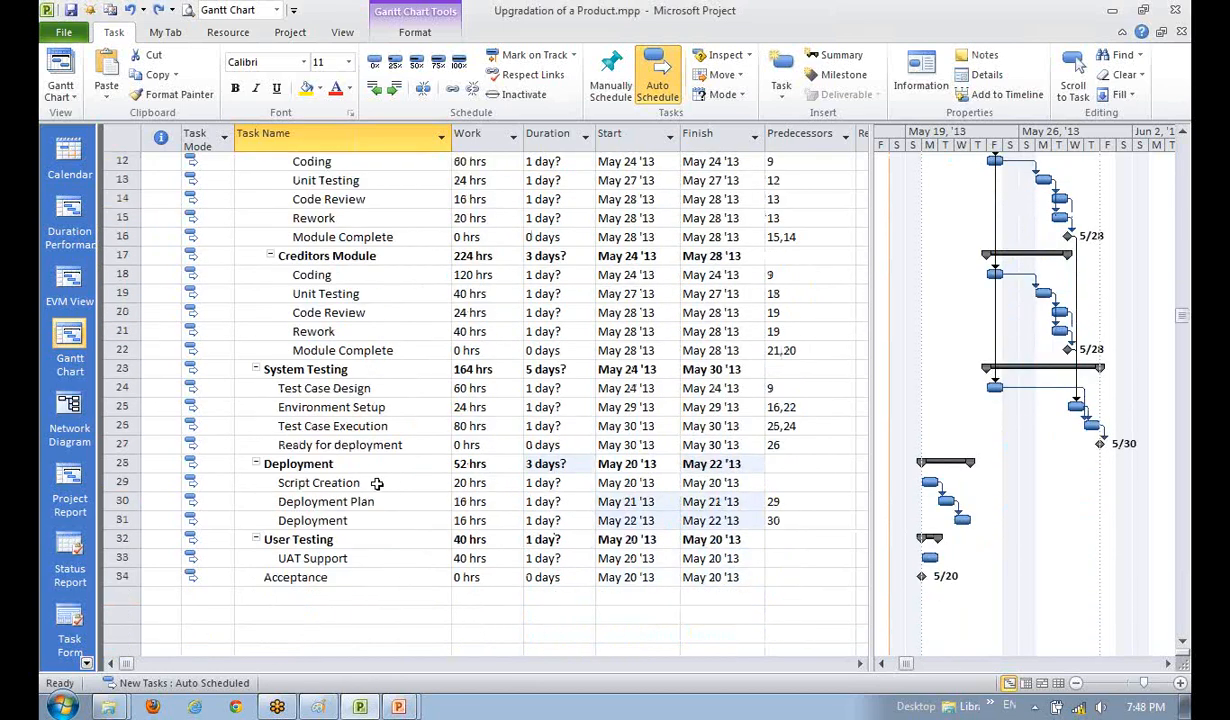
pyautogui.keyDown('ctrl'); pyautogui.click(377, 483); pyautogui.keyUp('ctrl')
pyautogui.click(452, 89)
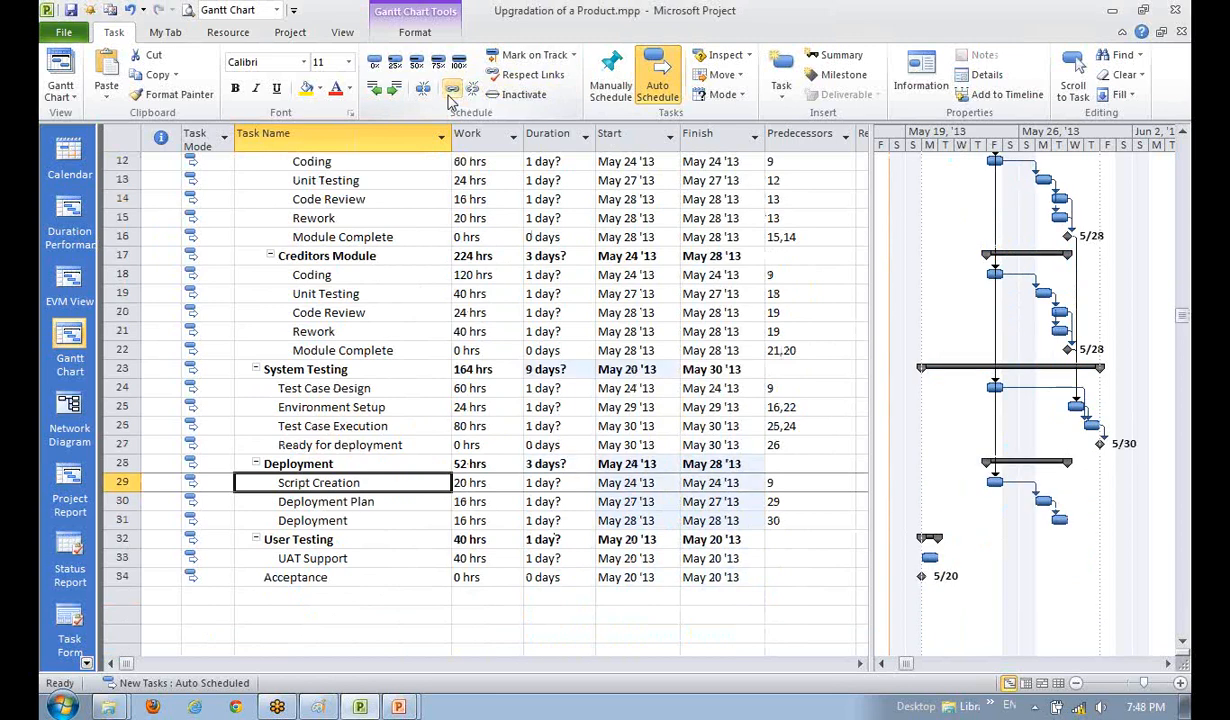
# - Chain Deployment, UAT Support and Acceptance so Acceptance lands on May 29
pyautogui.scroll(-2, 605, 374)
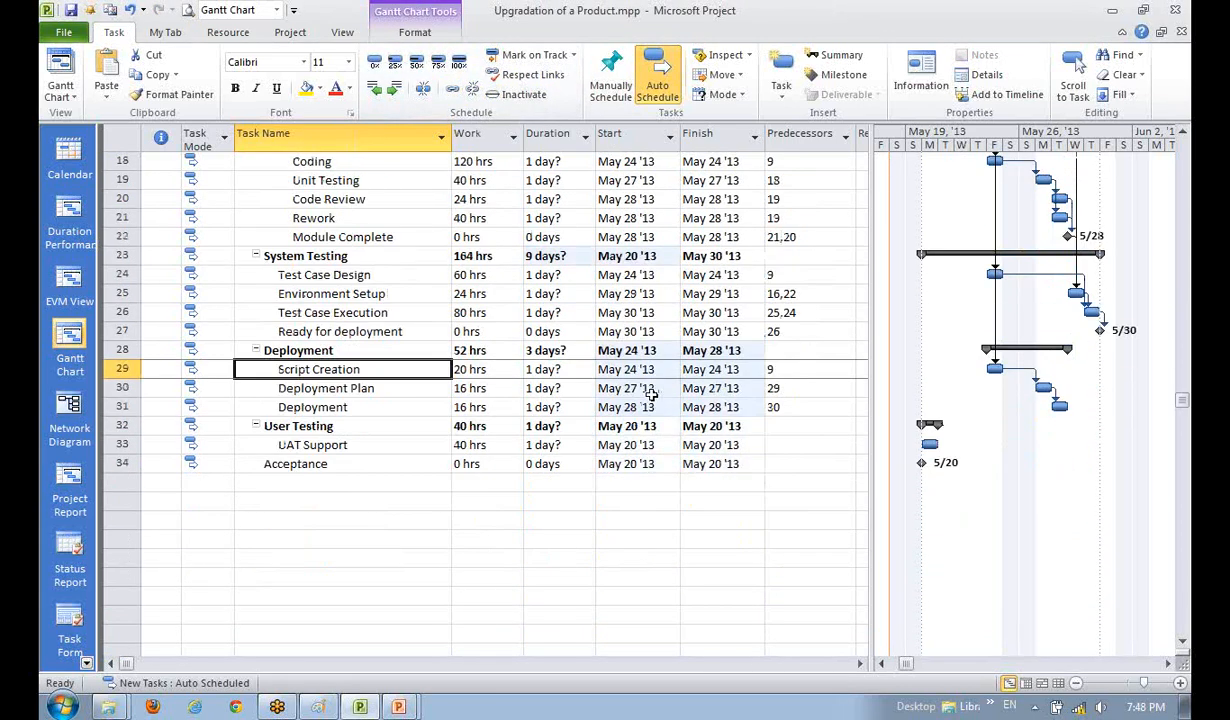
pyautogui.click(357, 444)
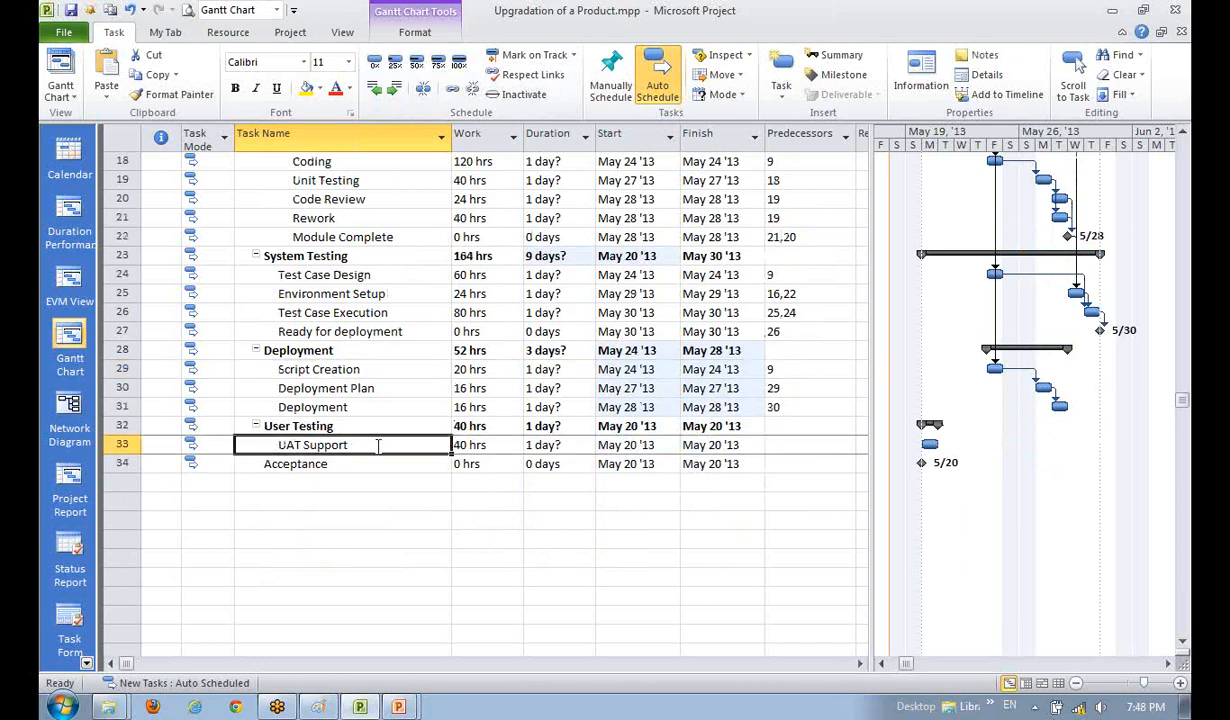
pyautogui.click(350, 407)
pyautogui.keyDown('ctrl'); pyautogui.click(367, 445); pyautogui.keyUp('ctrl')
pyautogui.keyDown('ctrl'); pyautogui.click(350, 464); pyautogui.keyUp('ctrl')
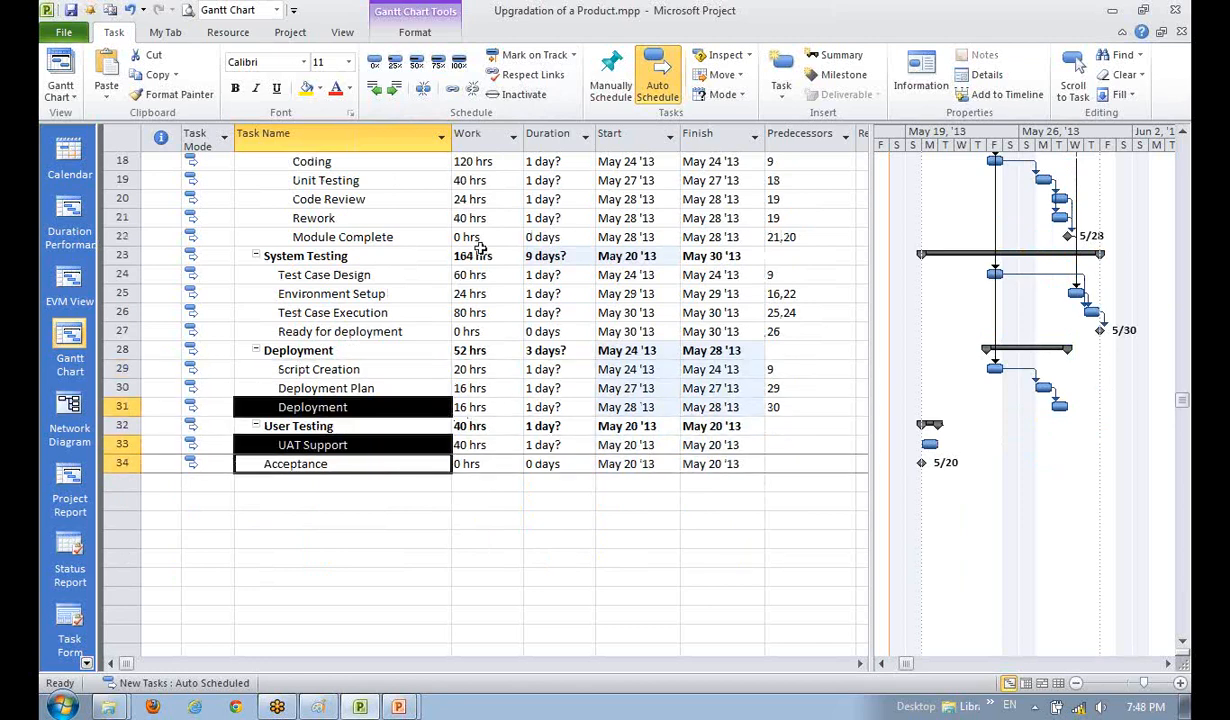
pyautogui.click(453, 91)
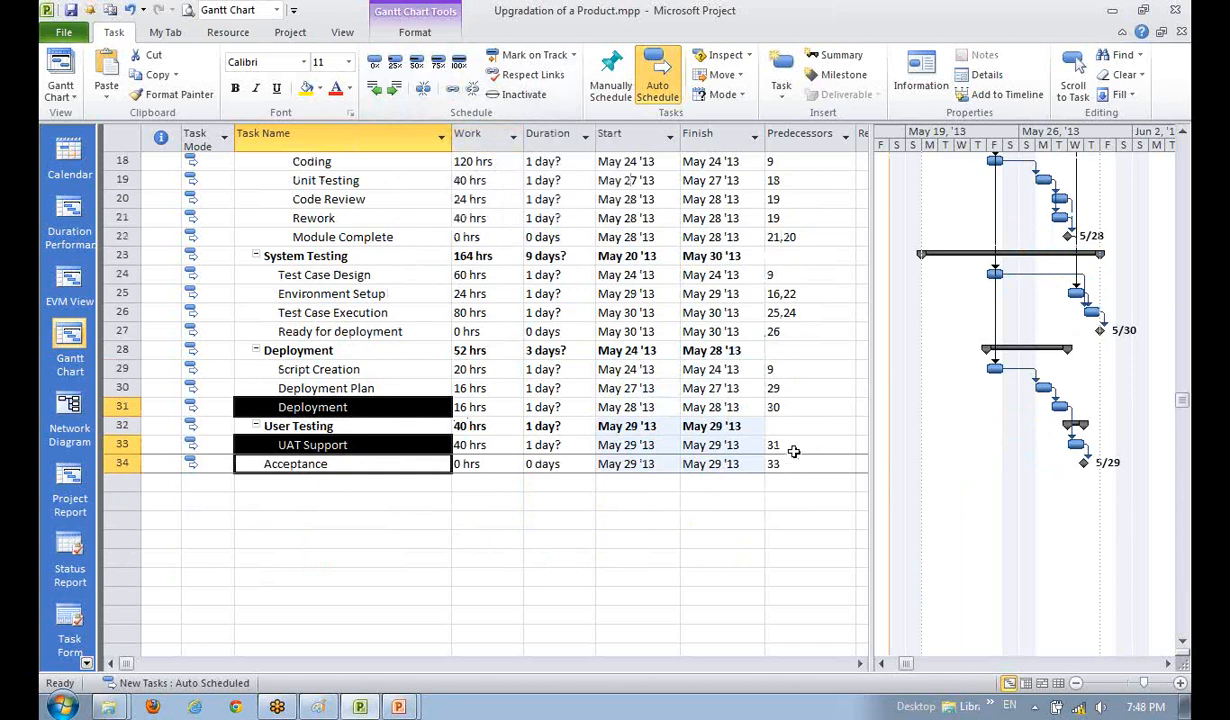
# - Inspect Acceptance's predecessors and the Deployment and UAT Support tasks
pyautogui.click(793, 500)
pyautogui.click(783, 465)
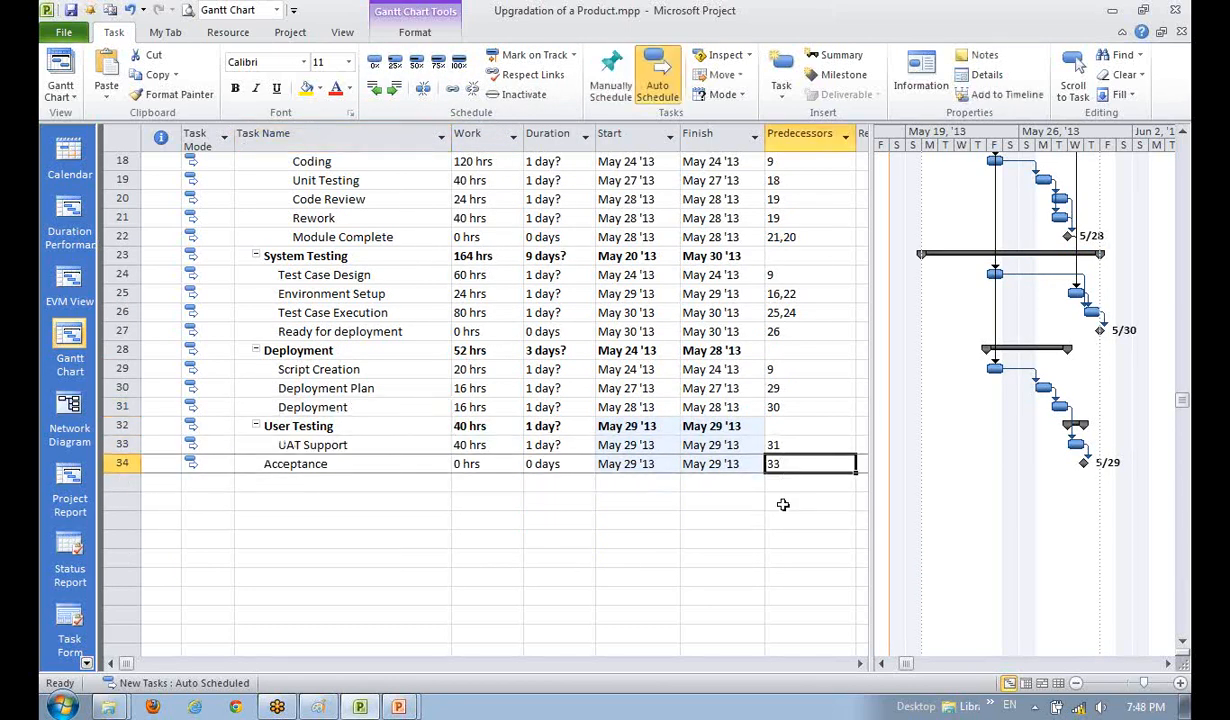
pyautogui.click(807, 539)
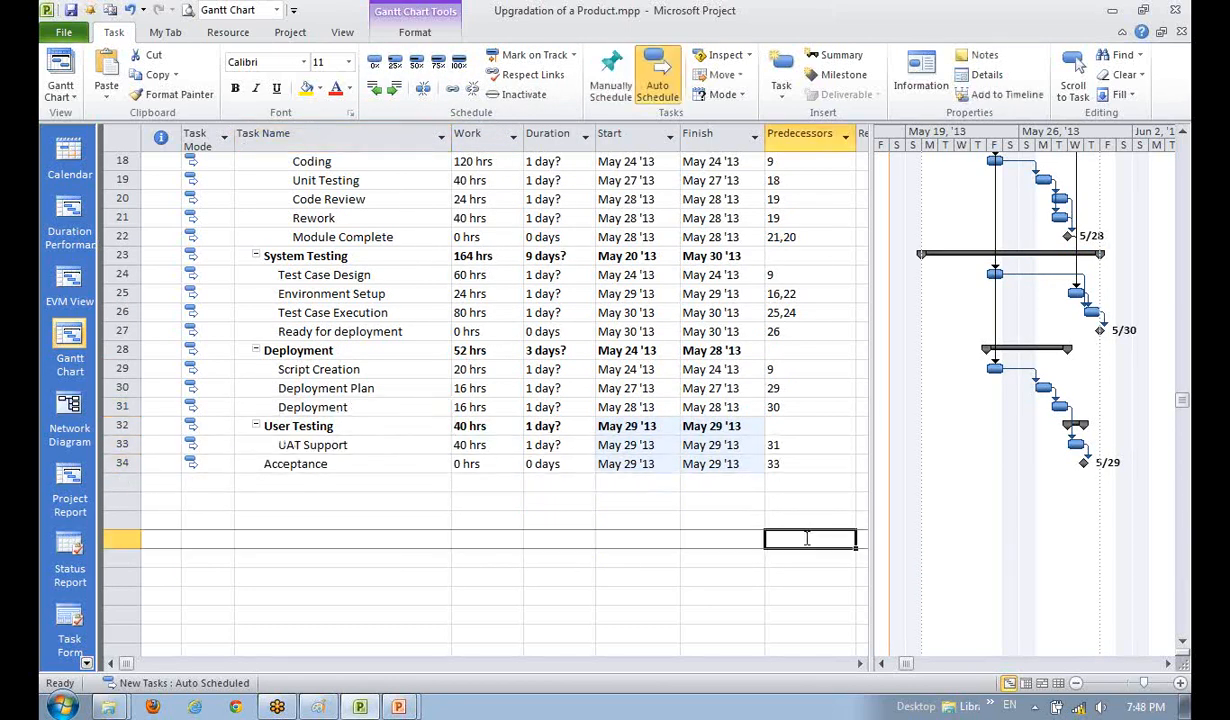
pyautogui.click(325, 406)
pyautogui.click(330, 482)
pyautogui.click(378, 447)
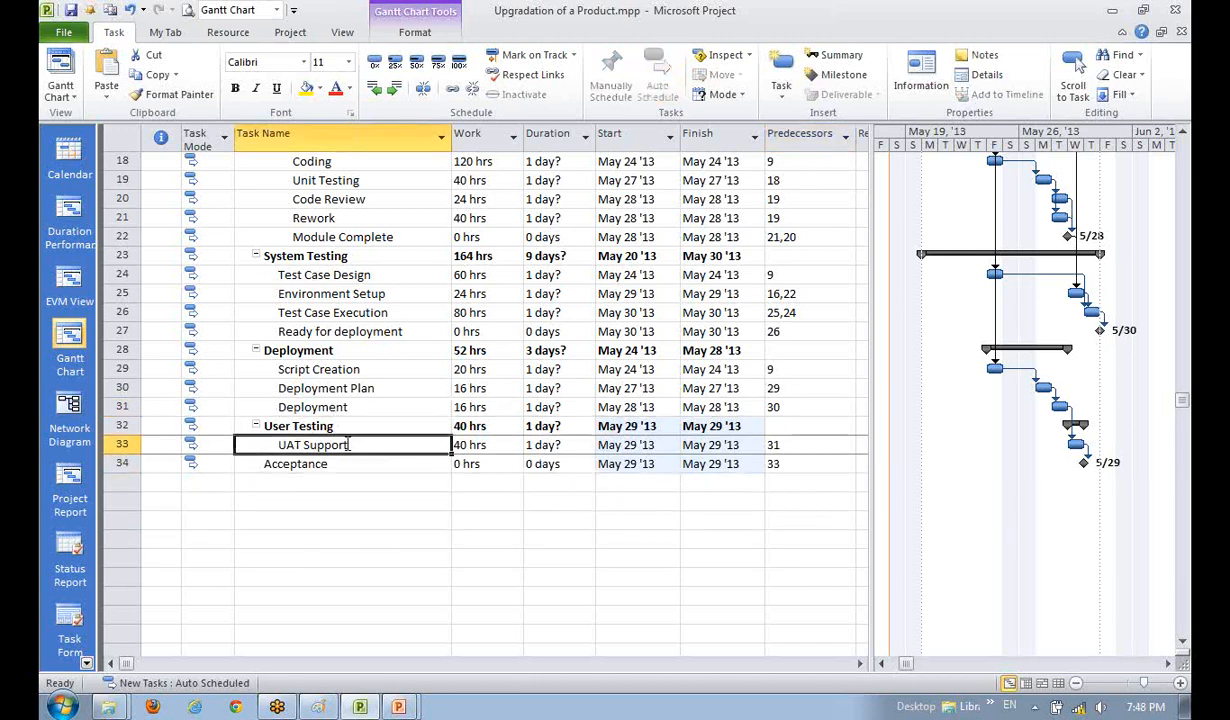
pyautogui.click(325, 406)
pyautogui.click(803, 484)
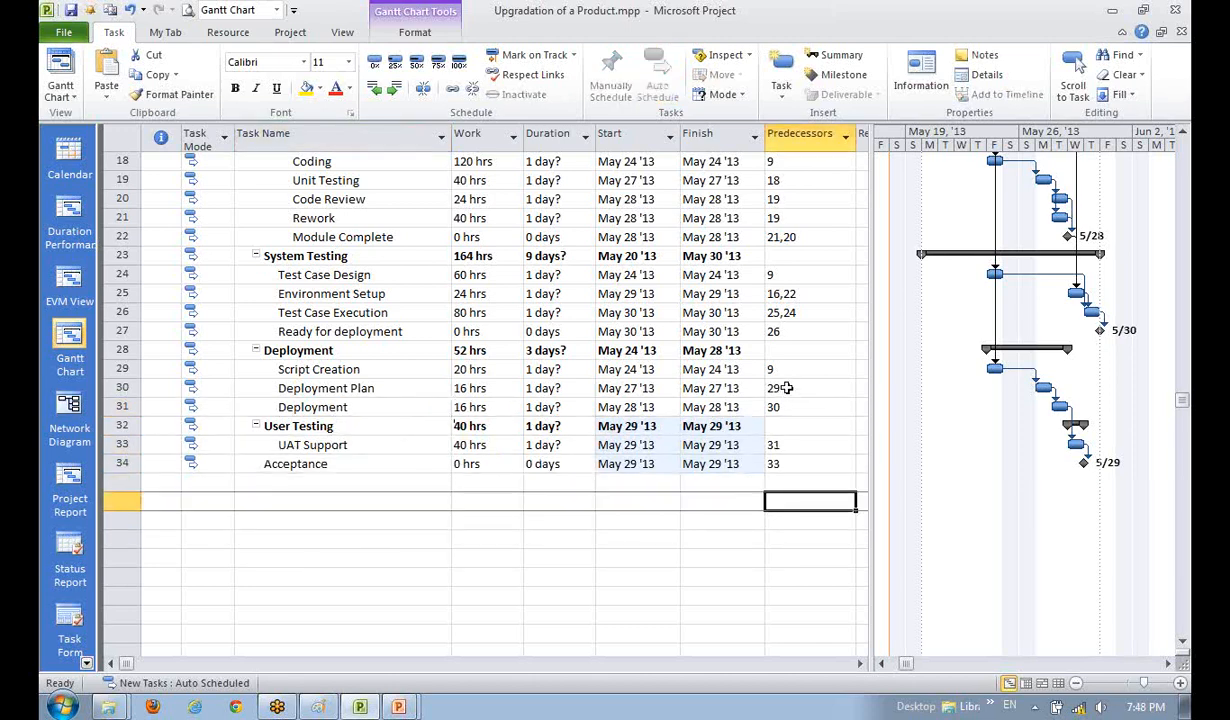
pyautogui.scroll(1, 801, 409)
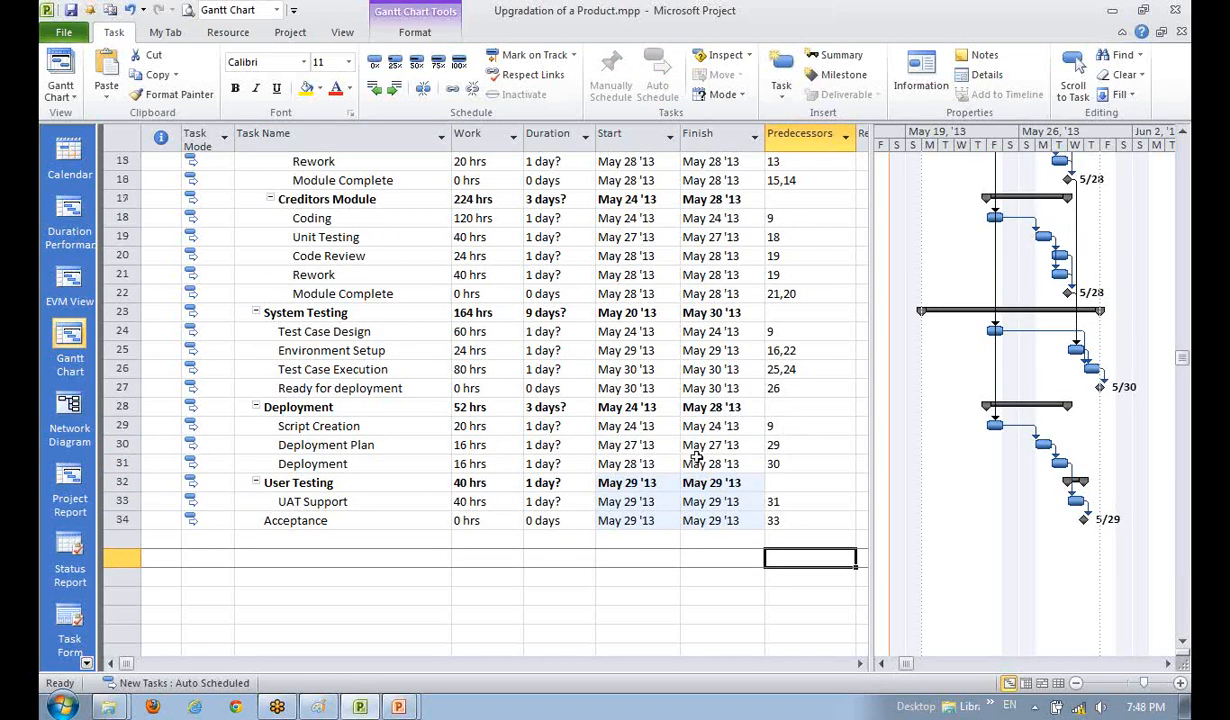
# - Set Deployment's predecessors to 30,27 so it follows Ready for deployment
pyautogui.click(350, 462)
pyautogui.click(358, 384)
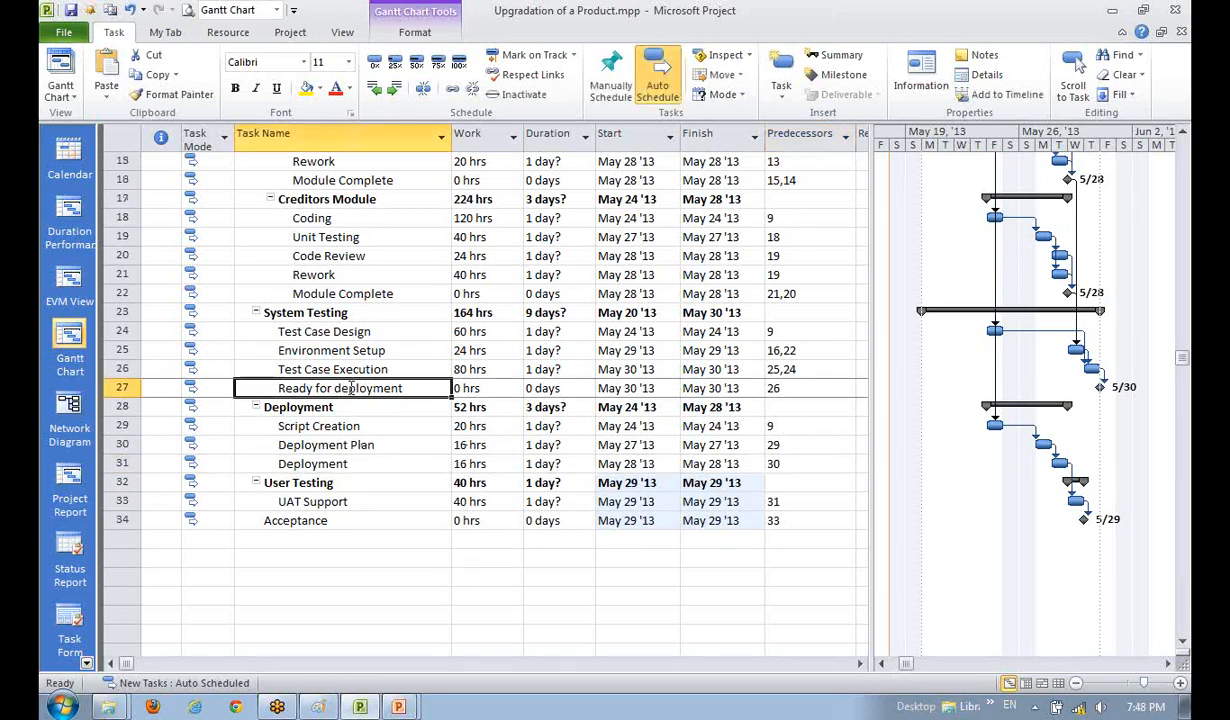
pyautogui.click(805, 466)
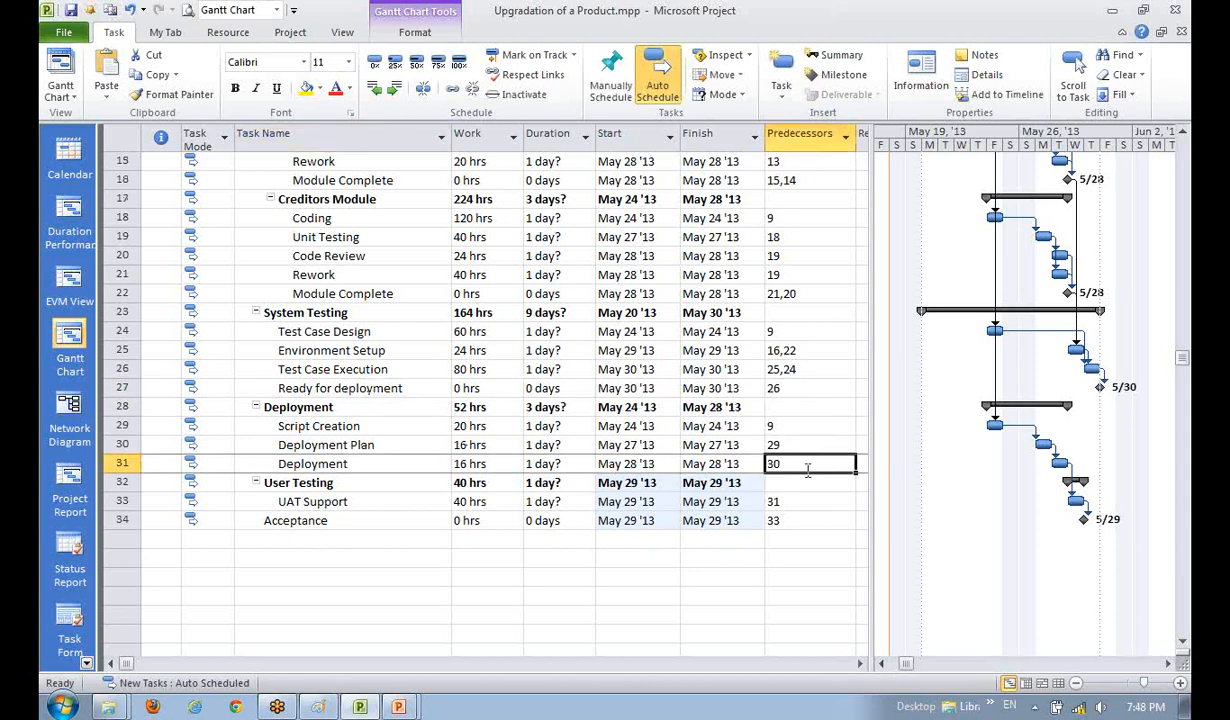
pyautogui.click(807, 470)
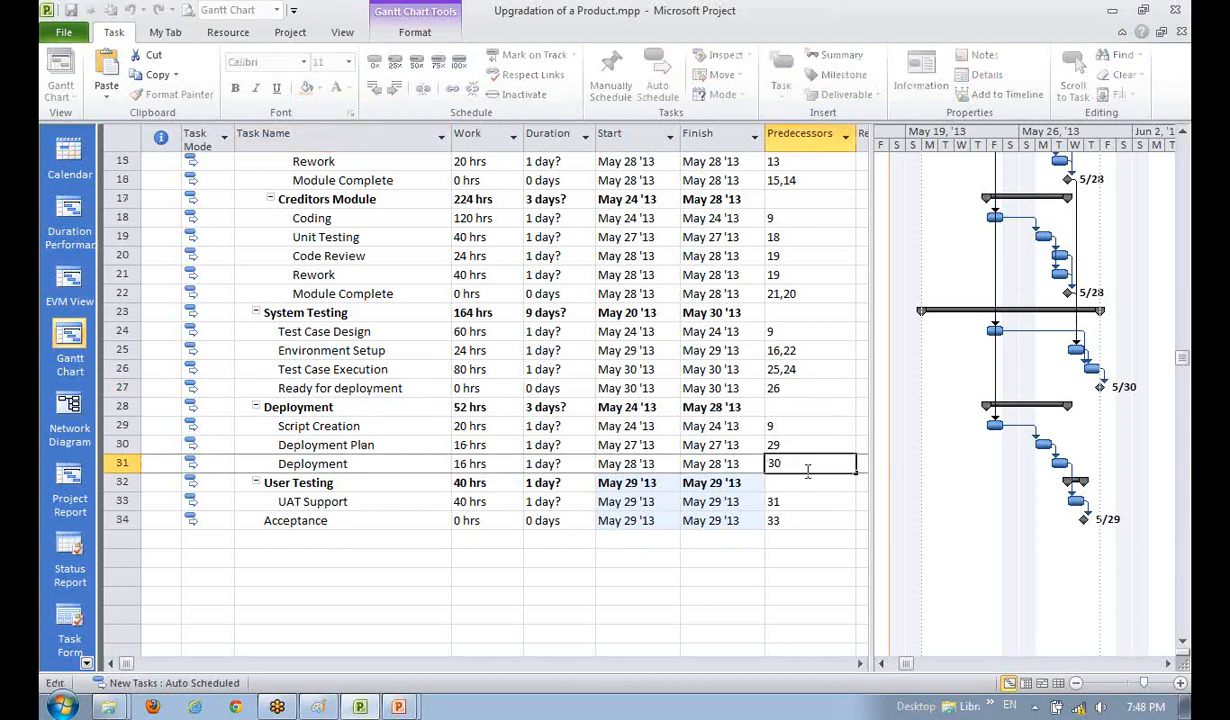
pyautogui.write(', 27')
pyautogui.press('Return')
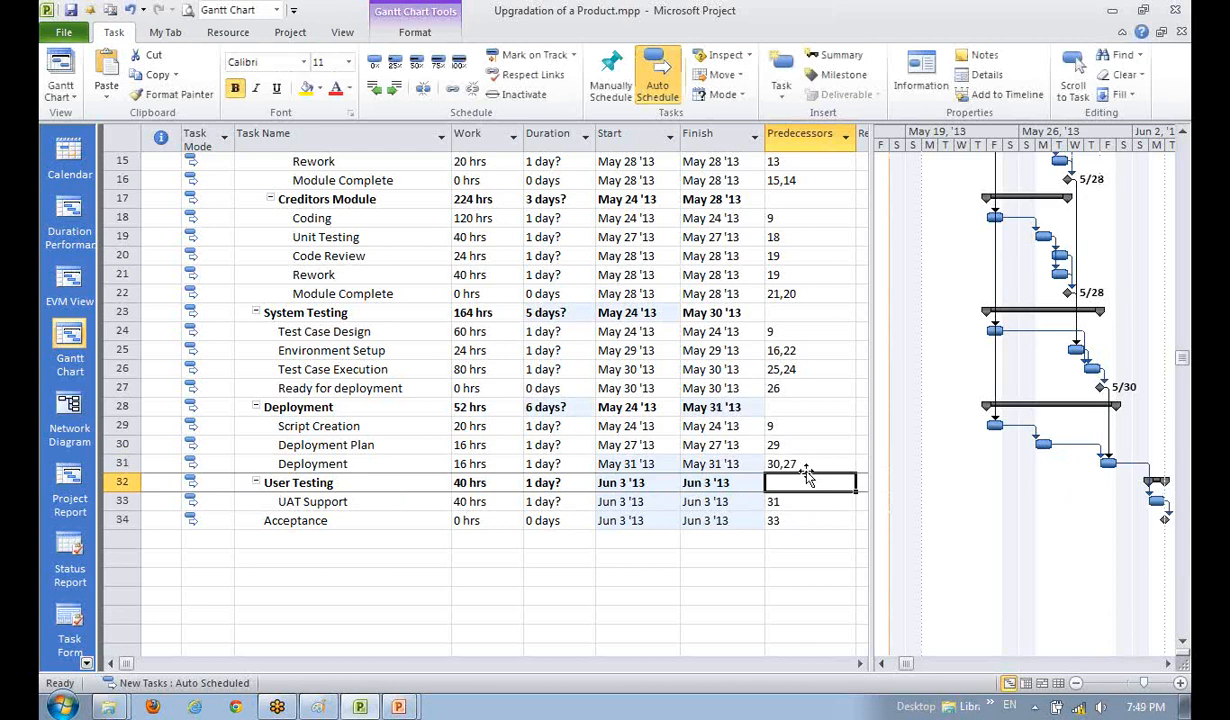
# - Review the predecessor entries, confirming Environment Setup depends on tasks 16,22
pyautogui.click(1168, 664)
pyautogui.click(1168, 664)
pyautogui.click(795, 446)
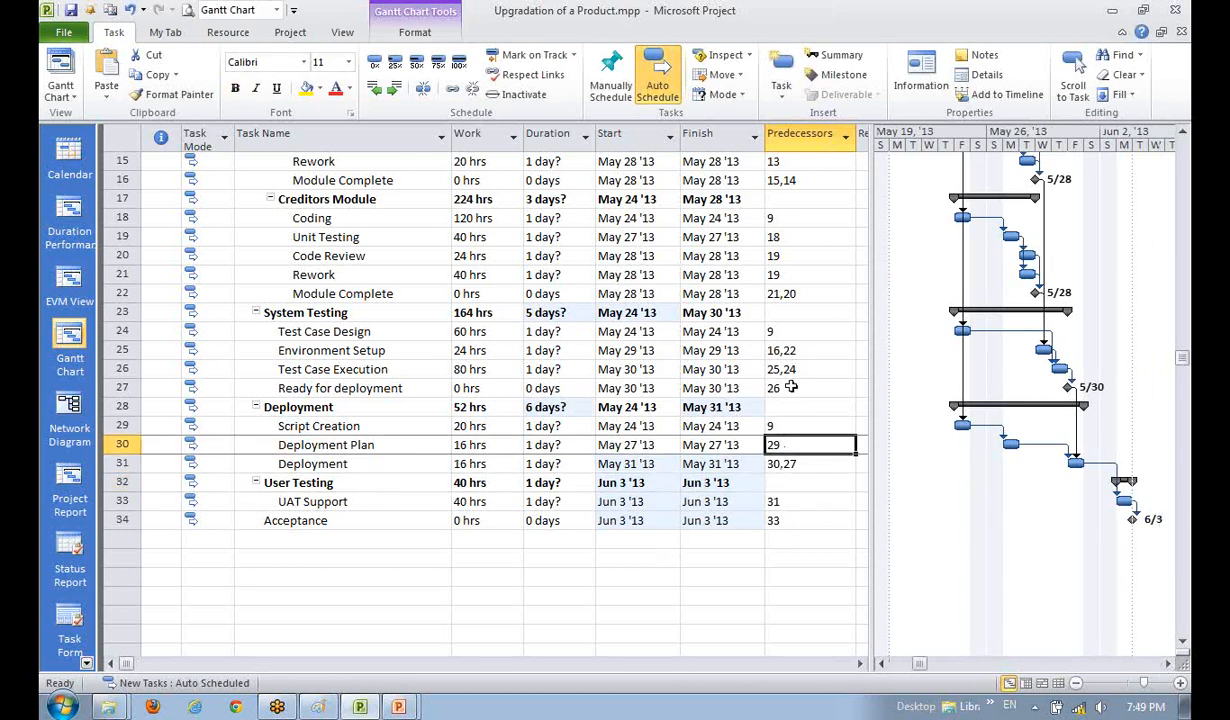
pyautogui.click(791, 388)
pyautogui.click(791, 349)
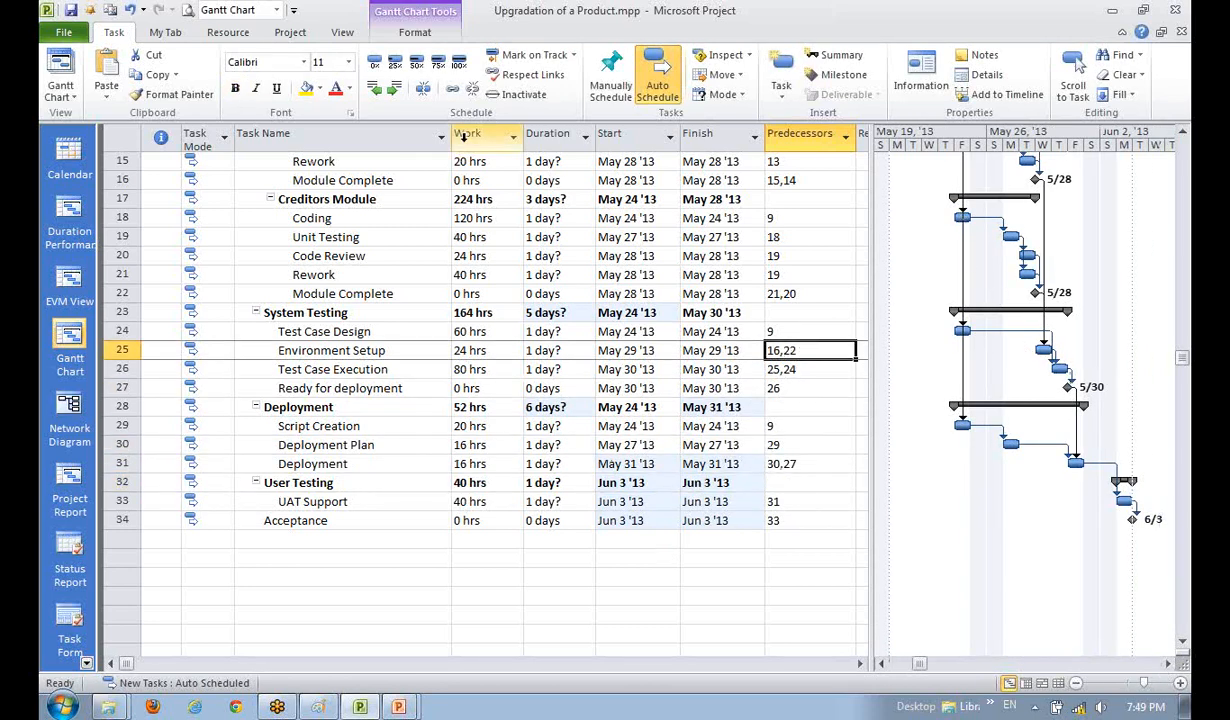
pyautogui.click(793, 139)
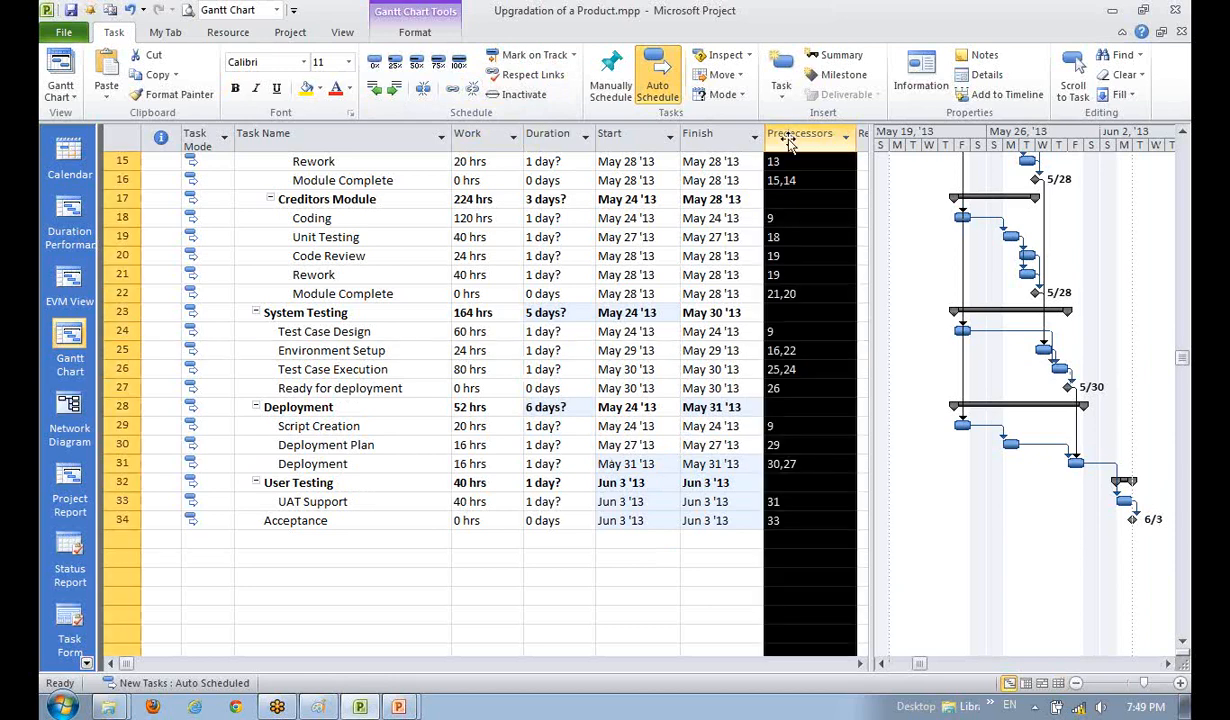
pyautogui.click(709, 402)
pyautogui.click(793, 349)
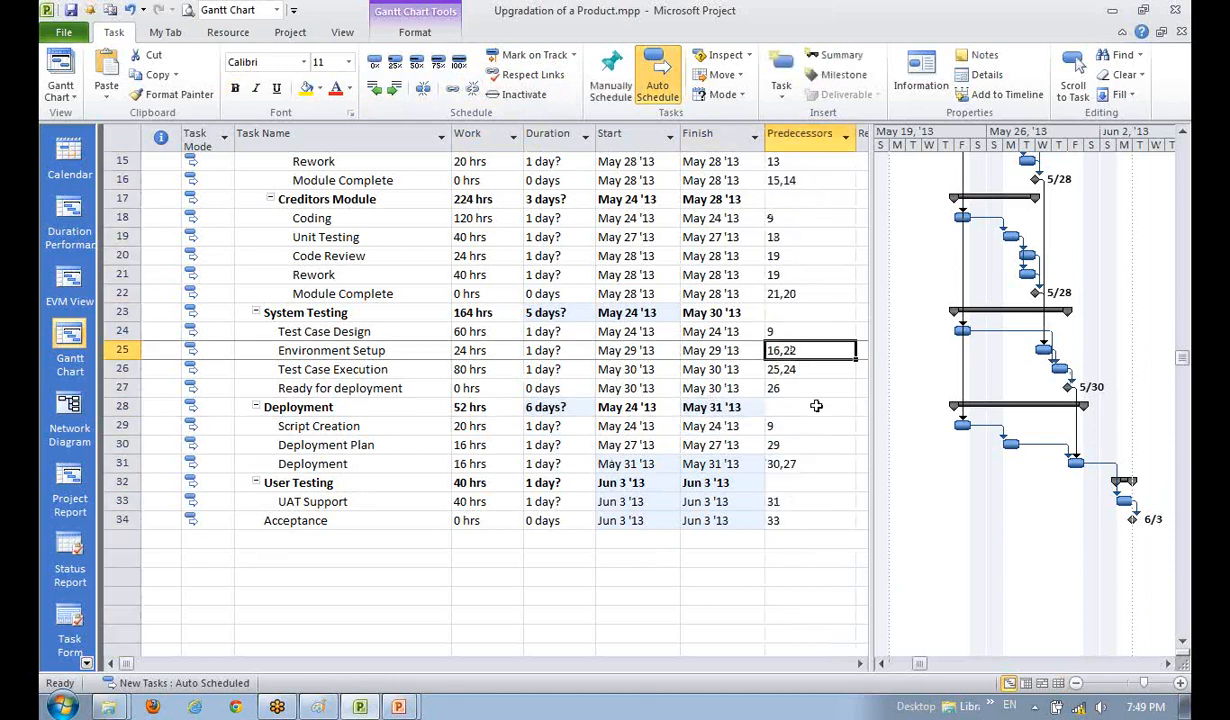
pyautogui.click(814, 405)
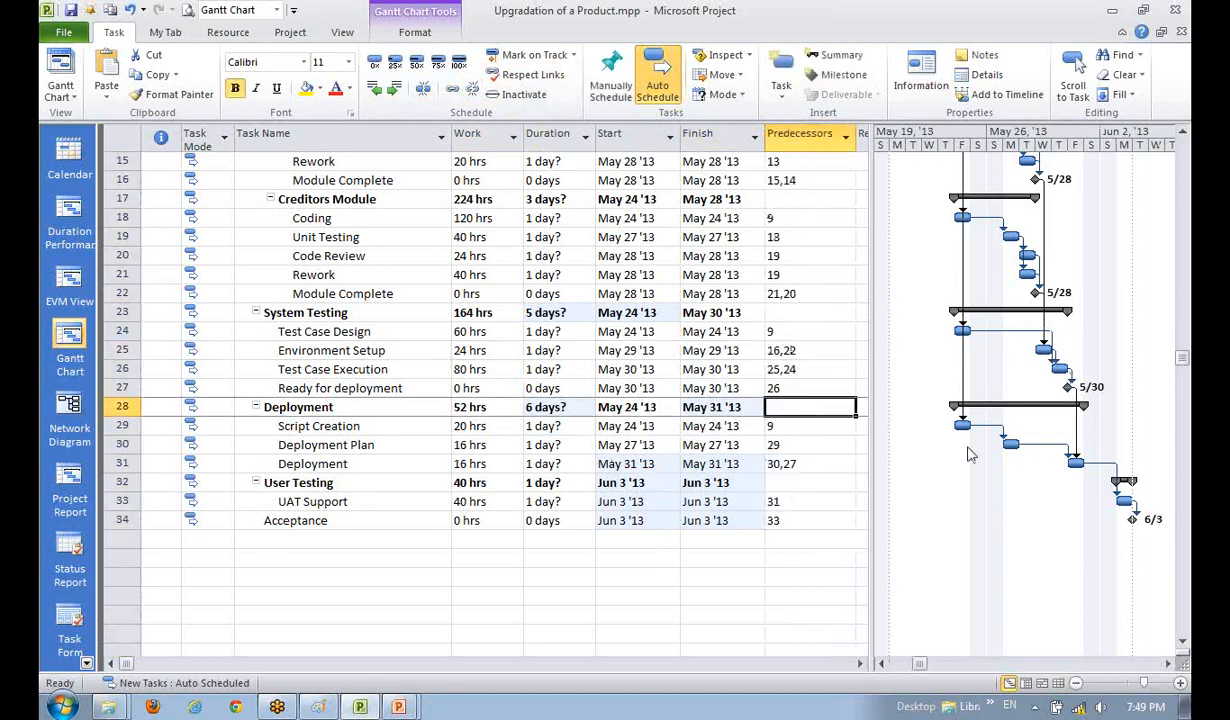
pyautogui.scroll(1, 985, 510)
pyautogui.scroll(4, 985, 510)
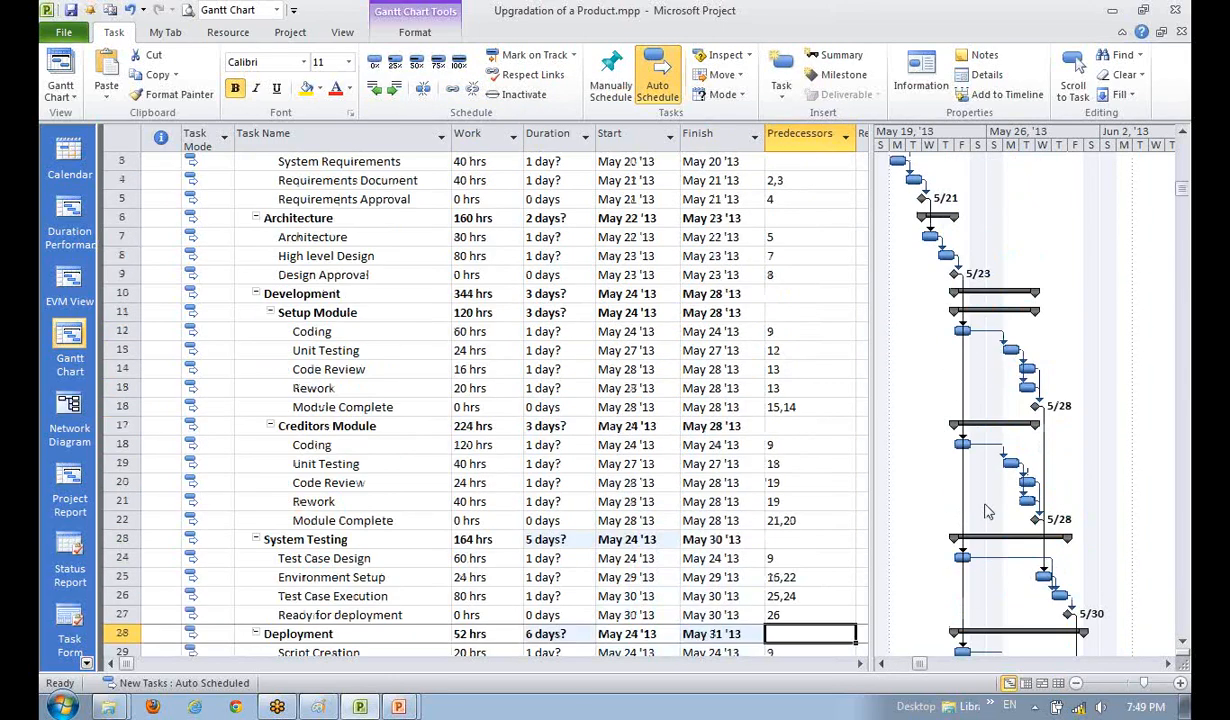
pyautogui.moveTo(868, 483); pyautogui.dragTo(848, 483)
pyautogui.scroll(-1, 845, 483)
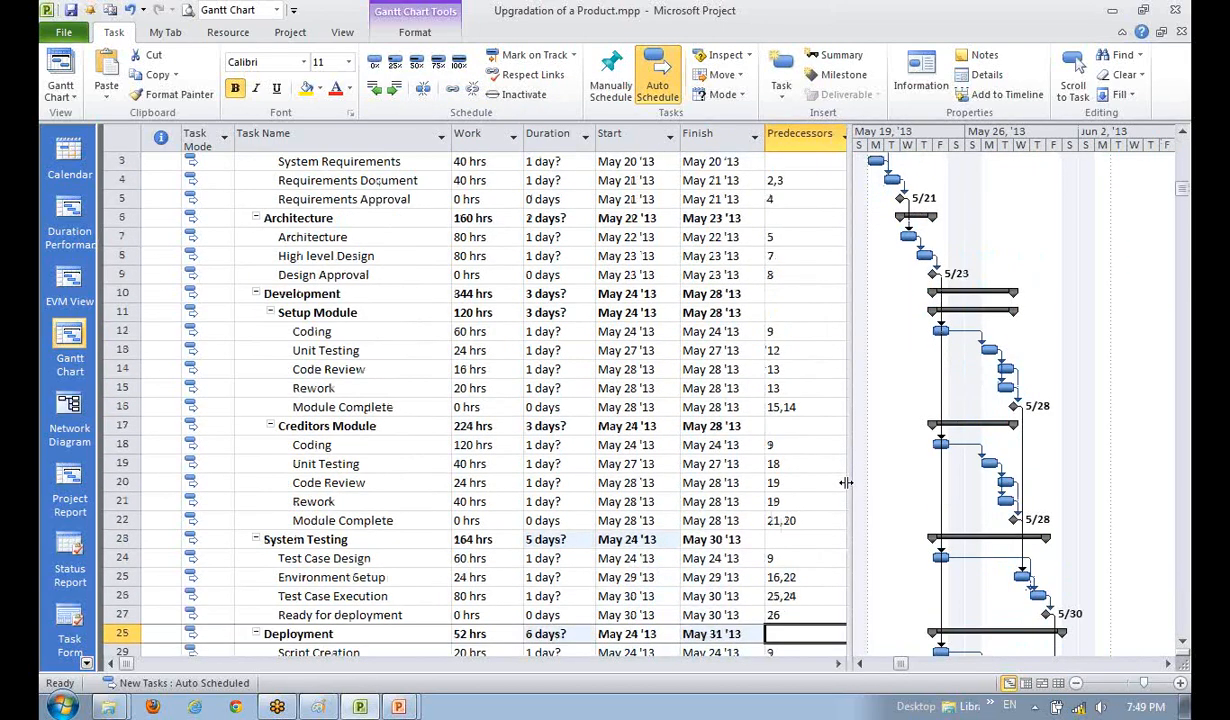
pyautogui.scroll(1, 845, 483)
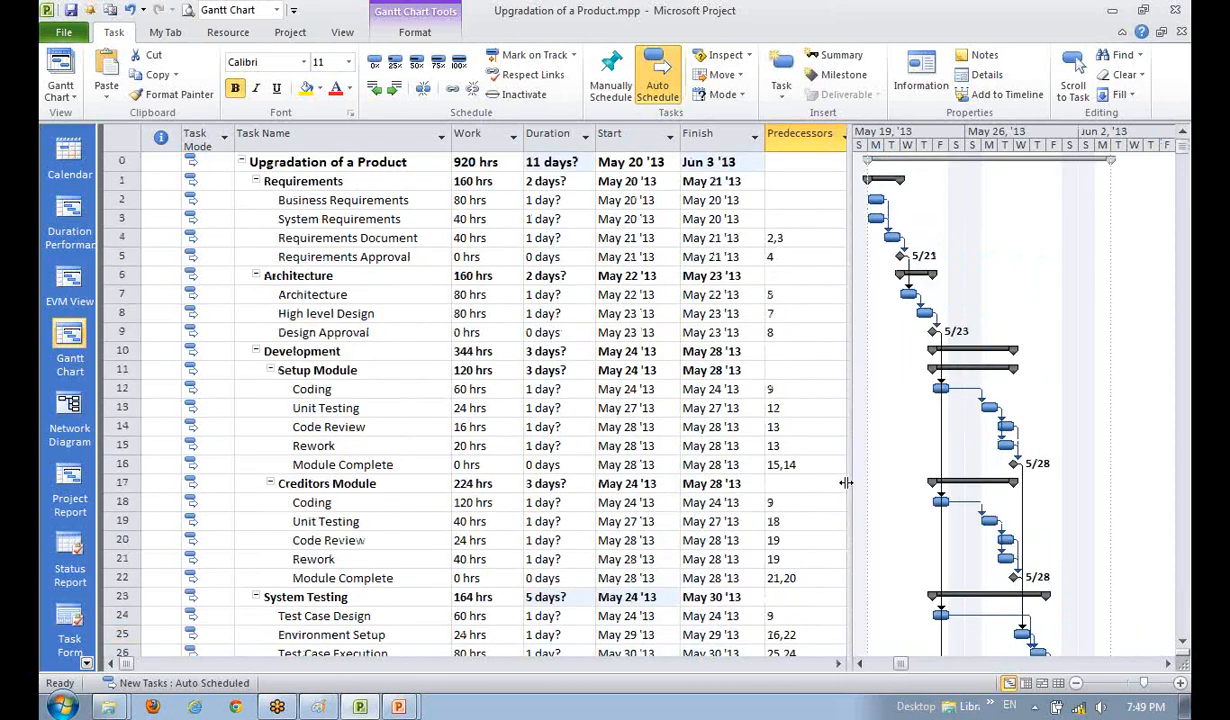
pyautogui.click(1181, 643)
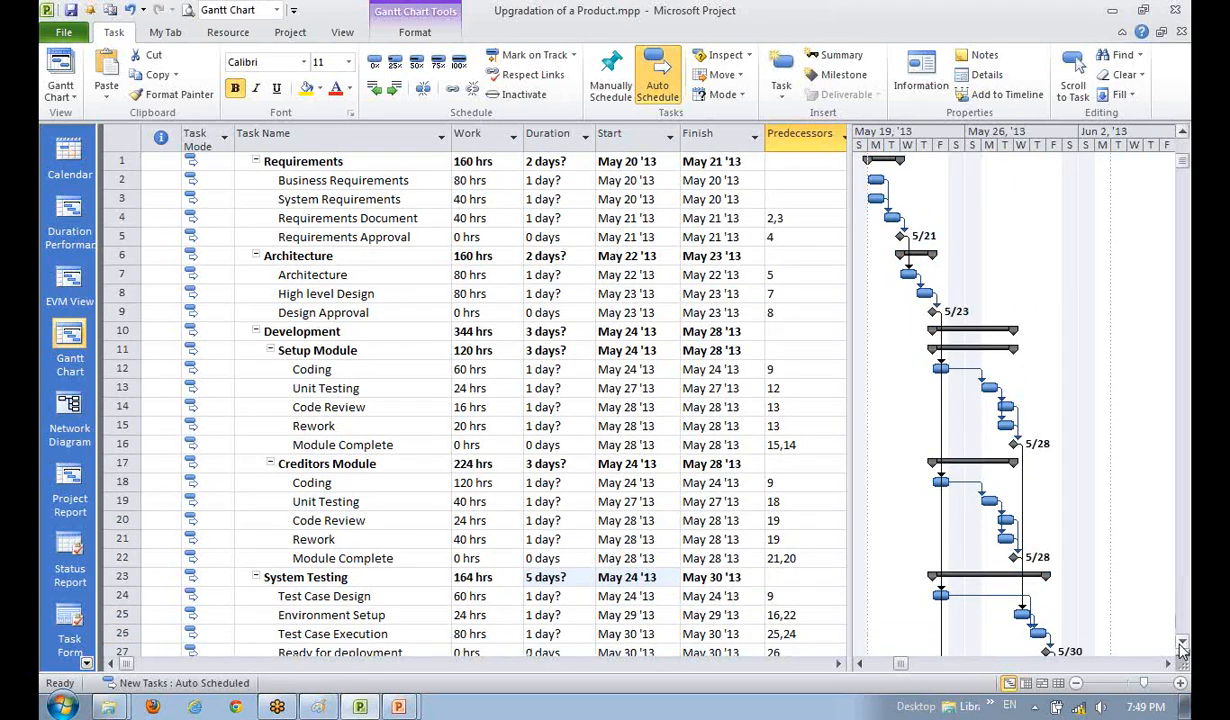
pyautogui.click(1181, 643)
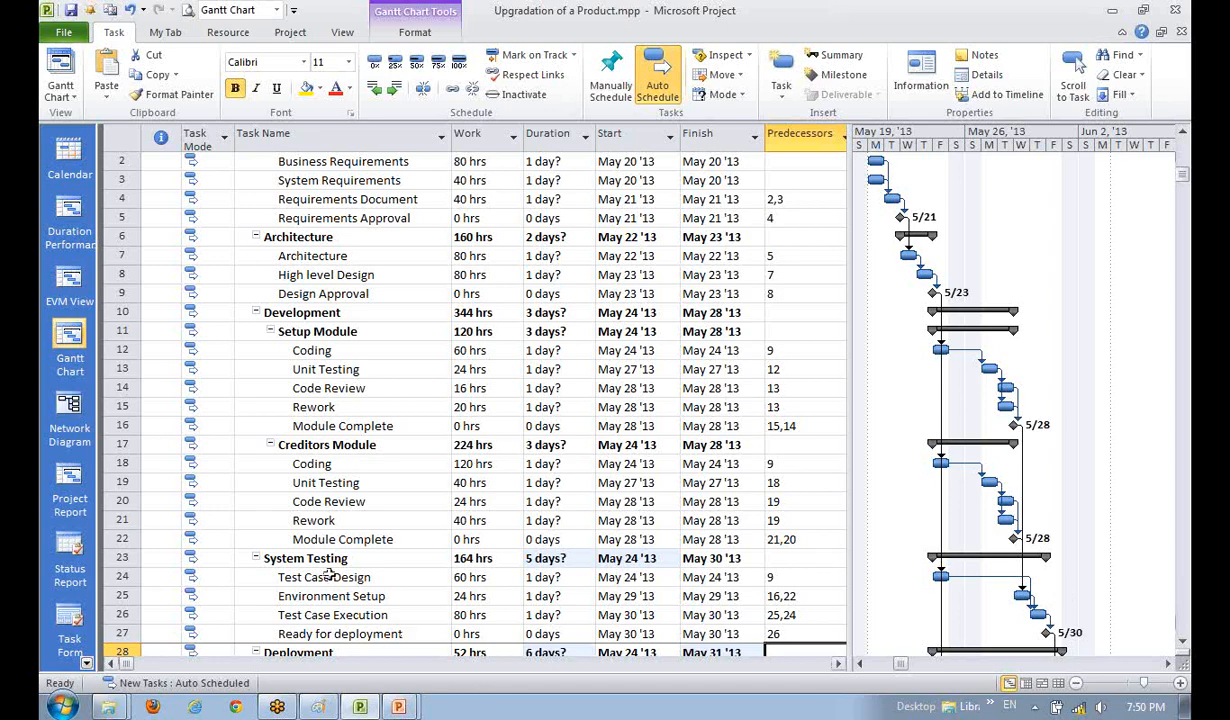
pyautogui.scroll(-2, 316, 552)
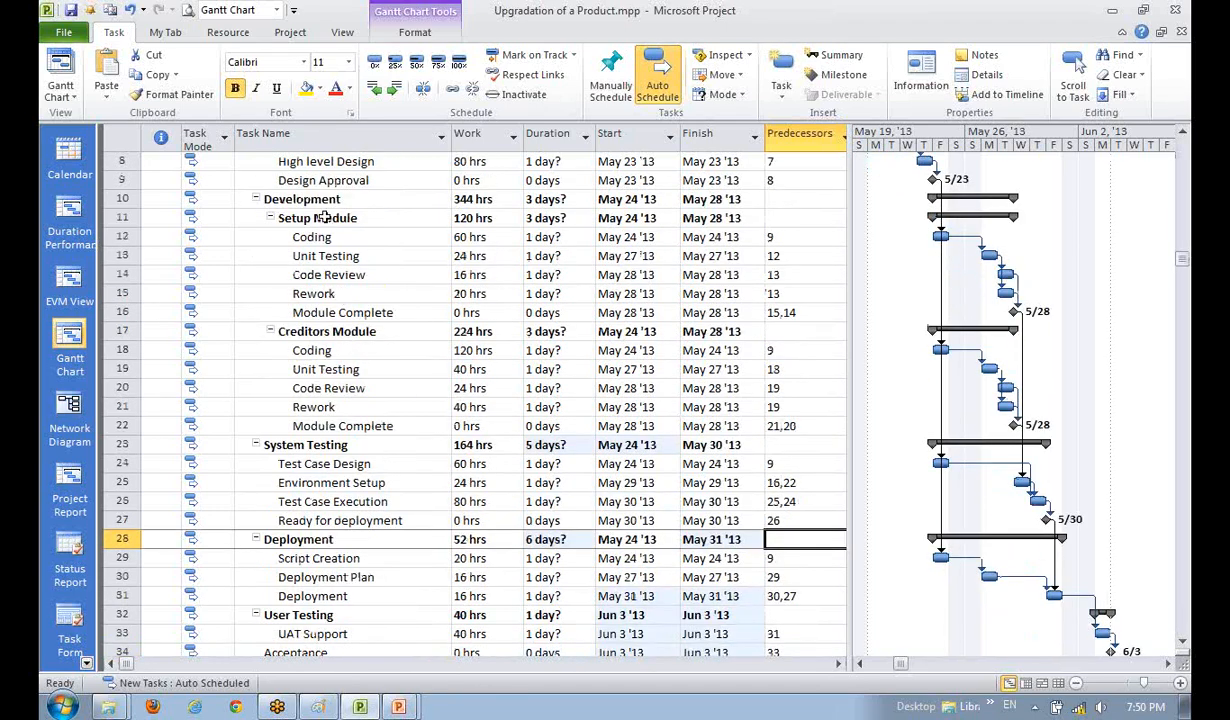
pyautogui.moveTo(314, 218); pyautogui.dragTo(328, 420)
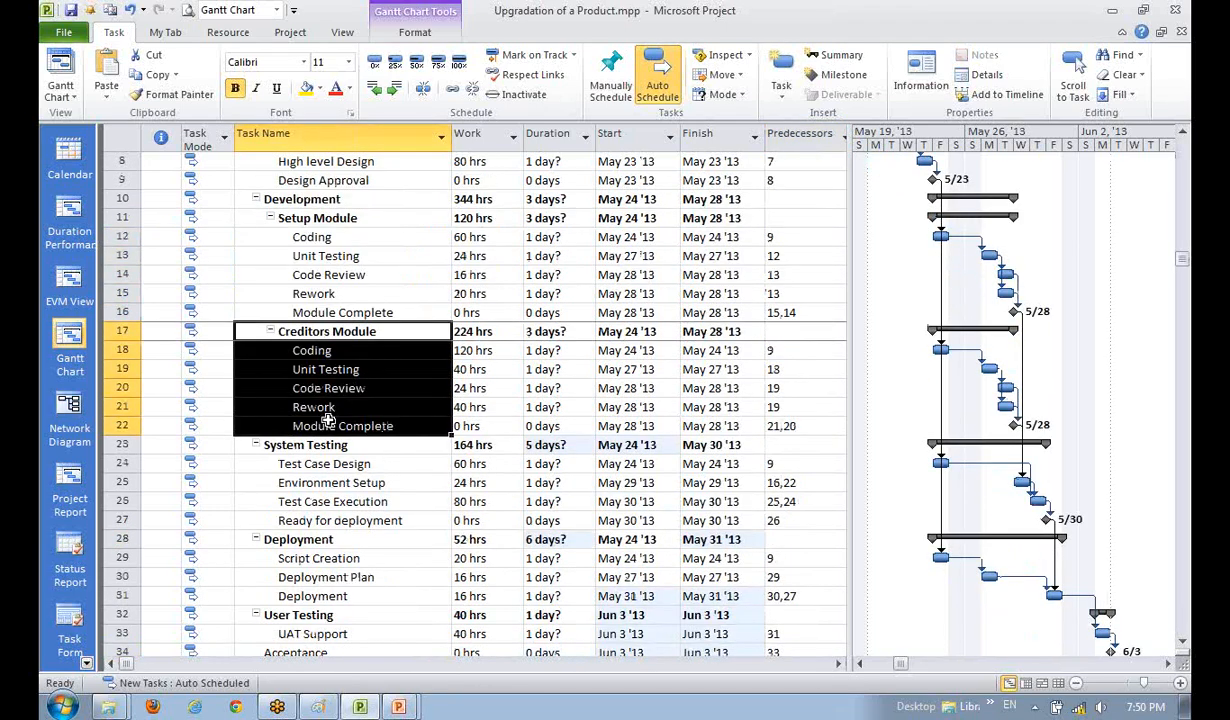
pyautogui.click(305, 218)
pyautogui.click(328, 270)
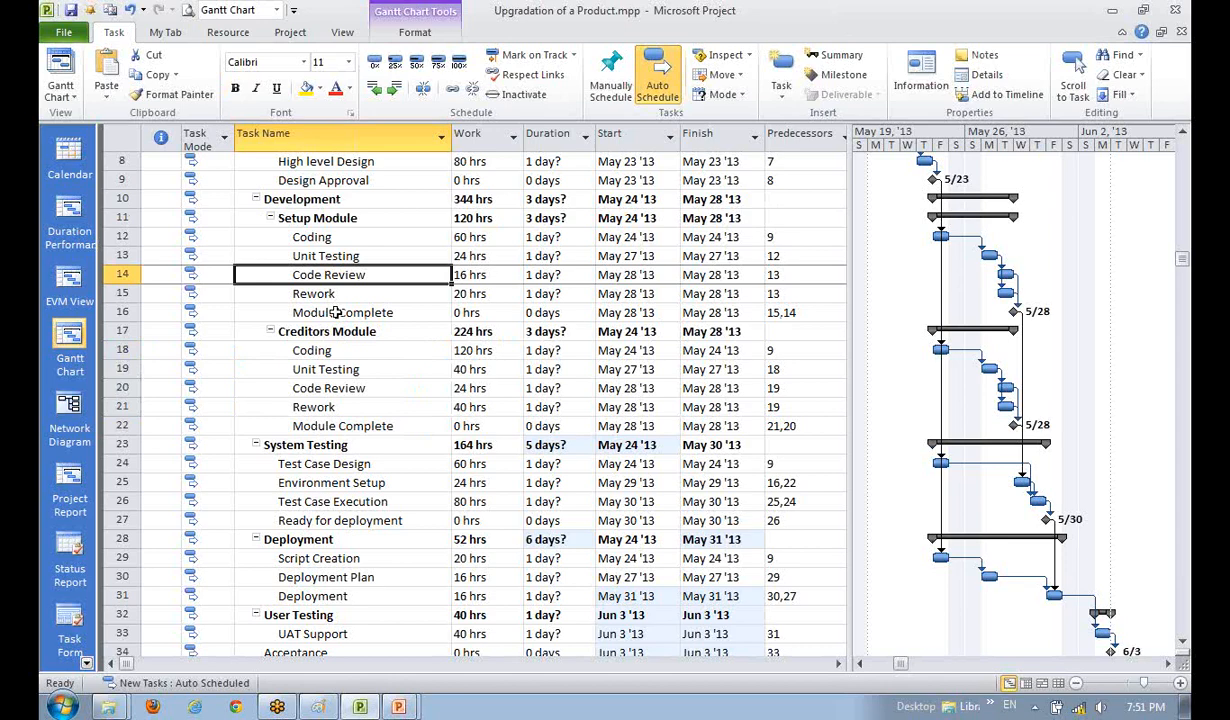
pyautogui.scroll(2, 325, 340)
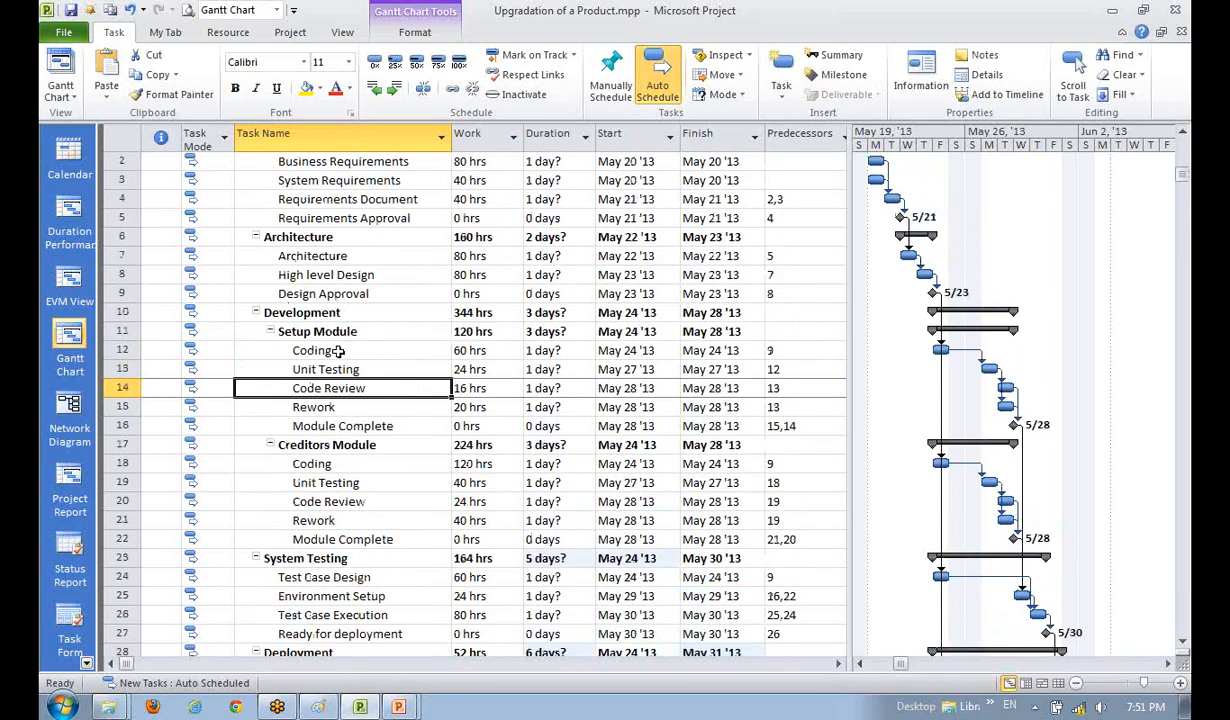
pyautogui.click(325, 333)
pyautogui.click(340, 445)
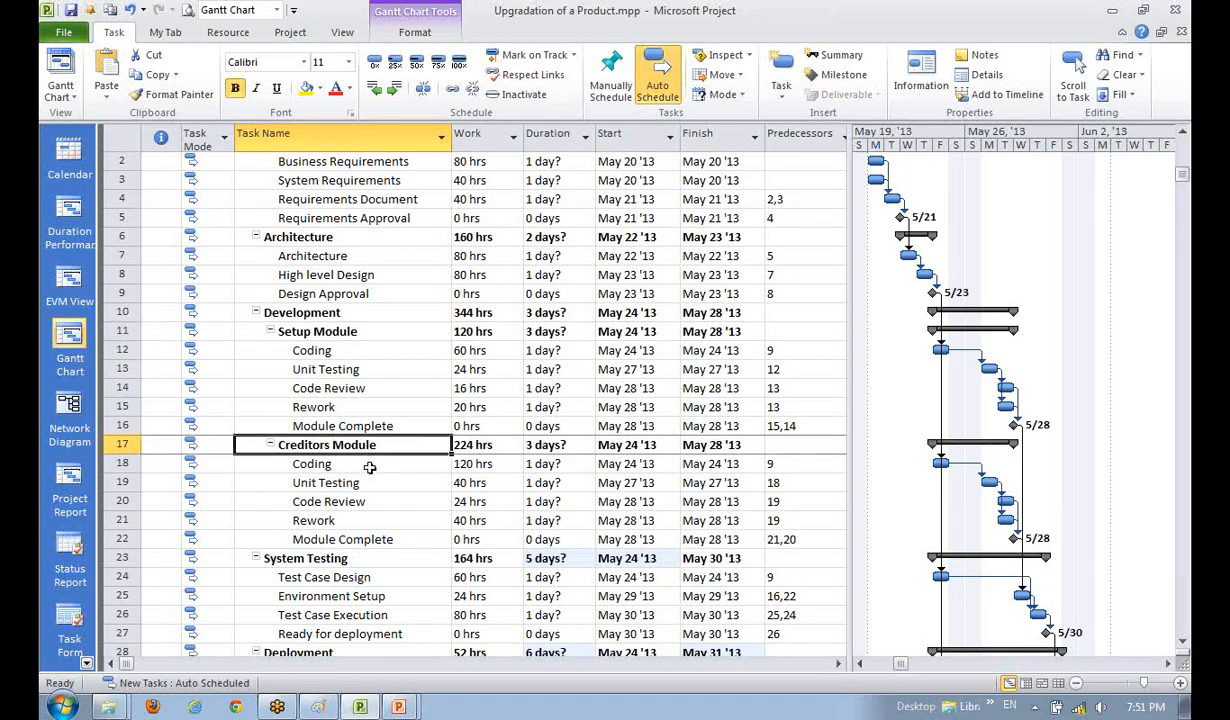
pyautogui.click(325, 350)
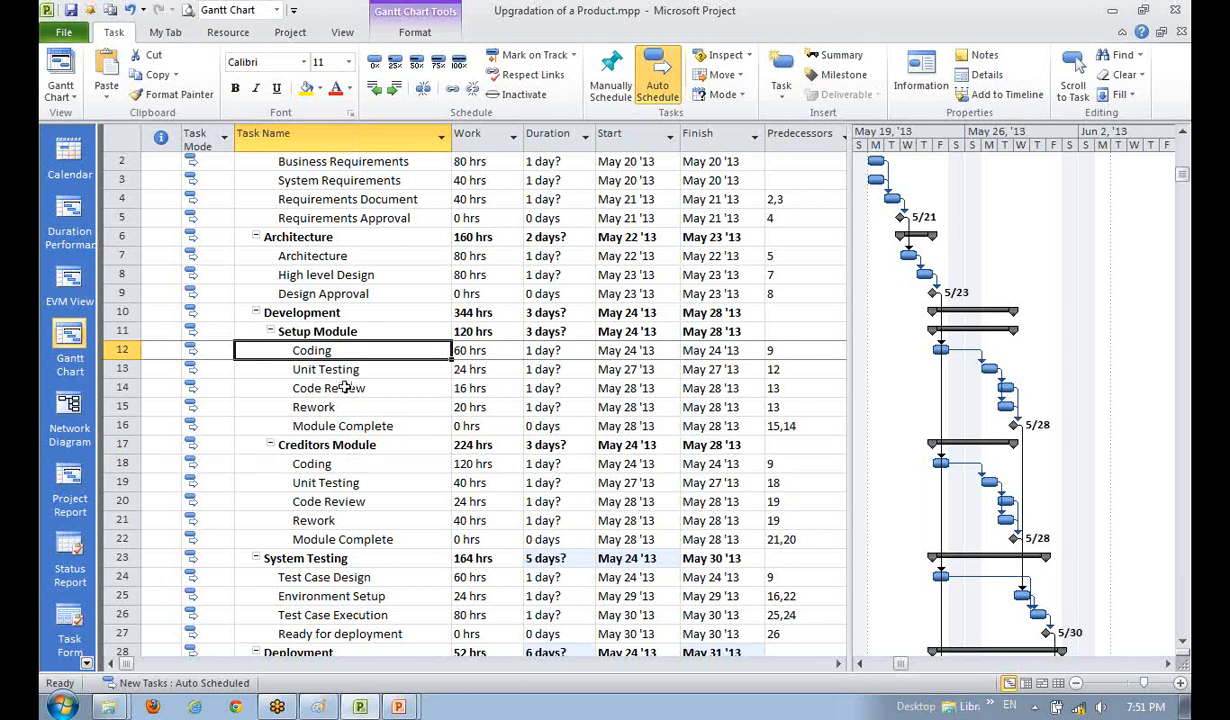
pyautogui.click(320, 462)
pyautogui.moveTo(335, 352); pyautogui.dragTo(324, 427)
pyautogui.scroll(1, 324, 427)
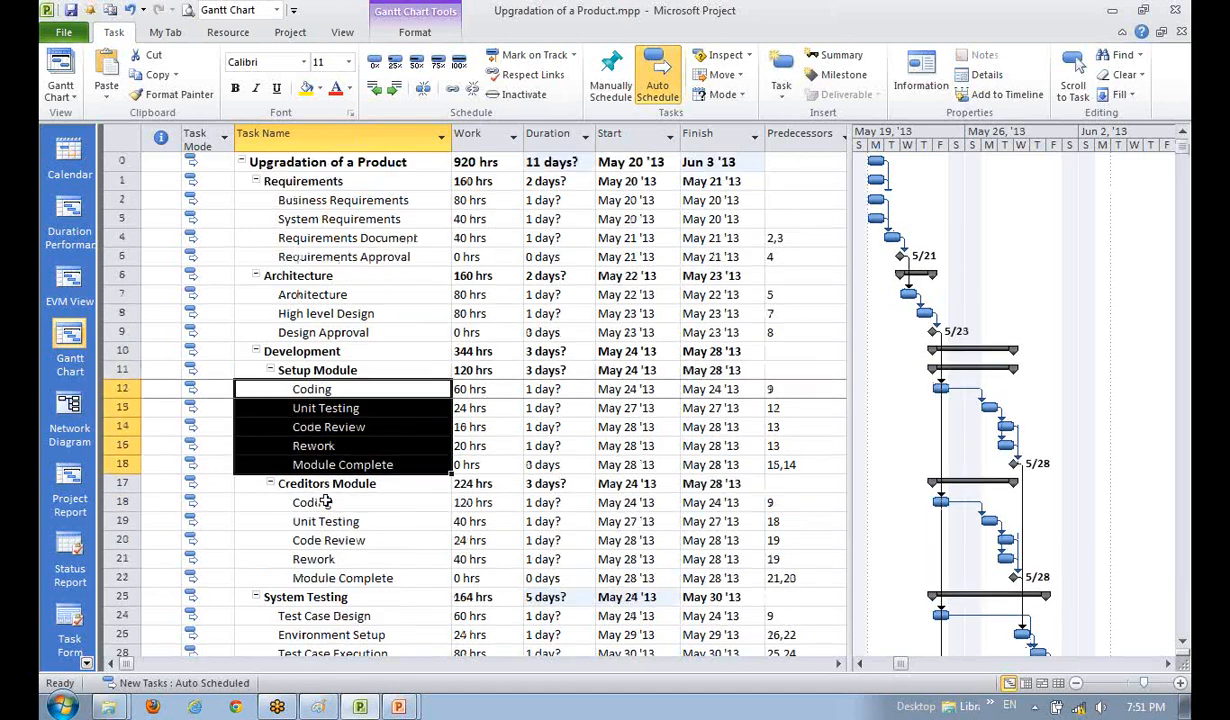
pyautogui.click(320, 348)
pyautogui.moveTo(340, 200); pyautogui.dragTo(358, 251)
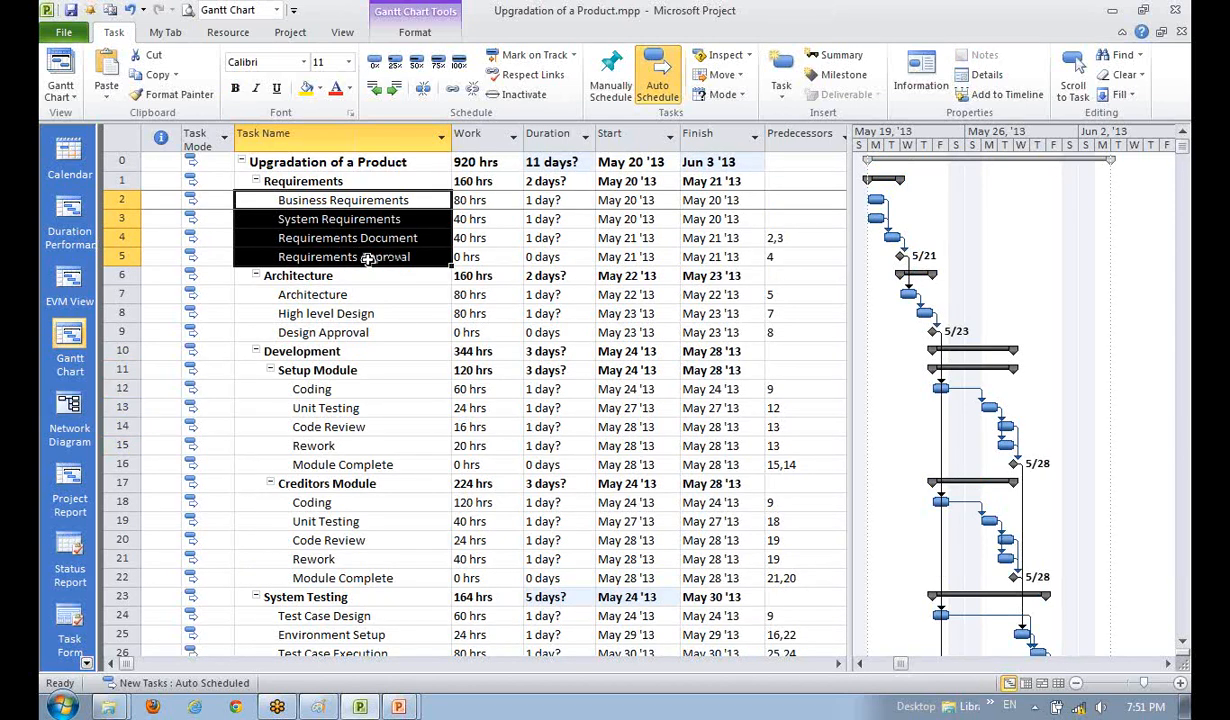
pyautogui.click(381, 350)
pyautogui.click(368, 201)
pyautogui.moveTo(368, 213); pyautogui.dragTo(352, 250)
pyautogui.click(345, 330)
pyautogui.moveTo(345, 298); pyautogui.dragTo(346, 315)
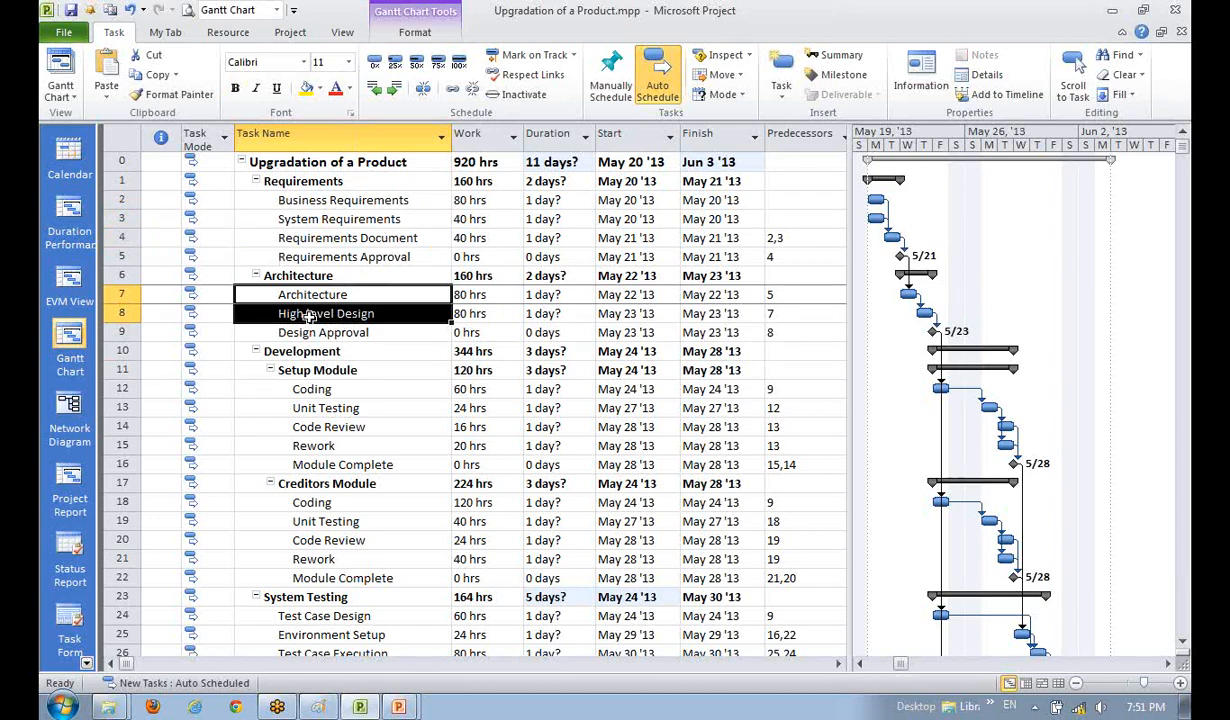
pyautogui.click(325, 411)
pyautogui.click(348, 370)
pyautogui.scroll(-1, 347, 420)
pyautogui.scroll(-1, 347, 420)
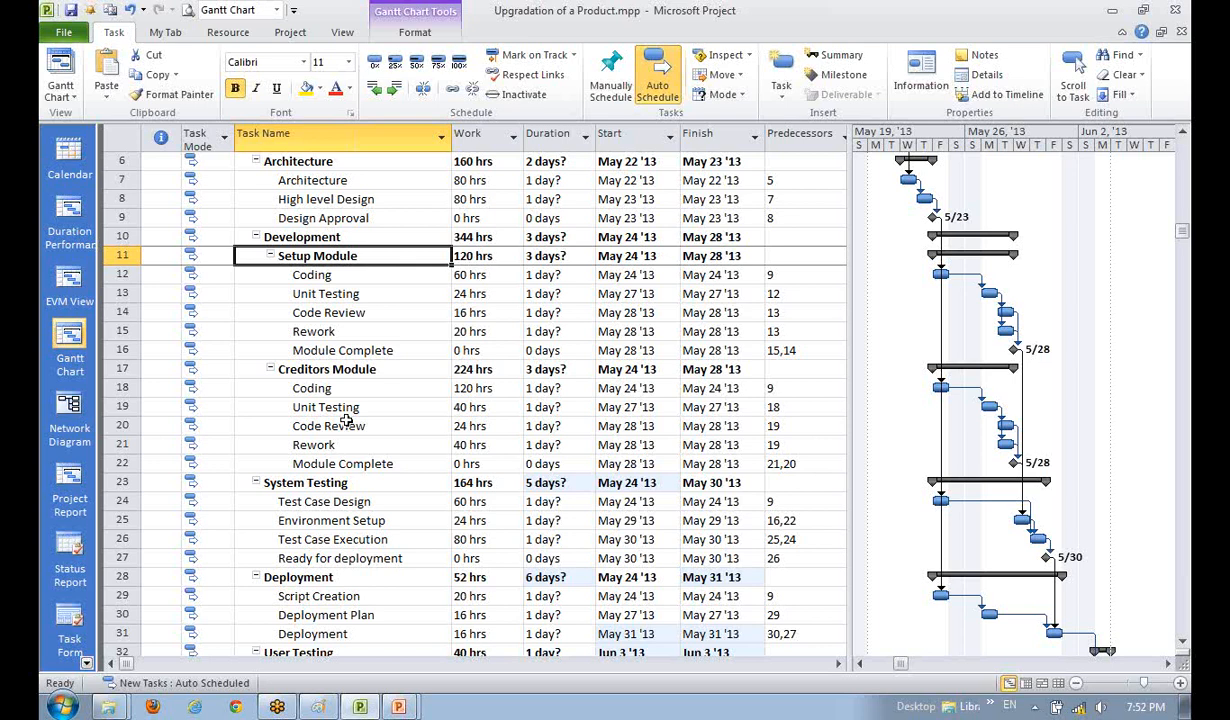
pyautogui.click(305, 300)
pyautogui.click(308, 219)
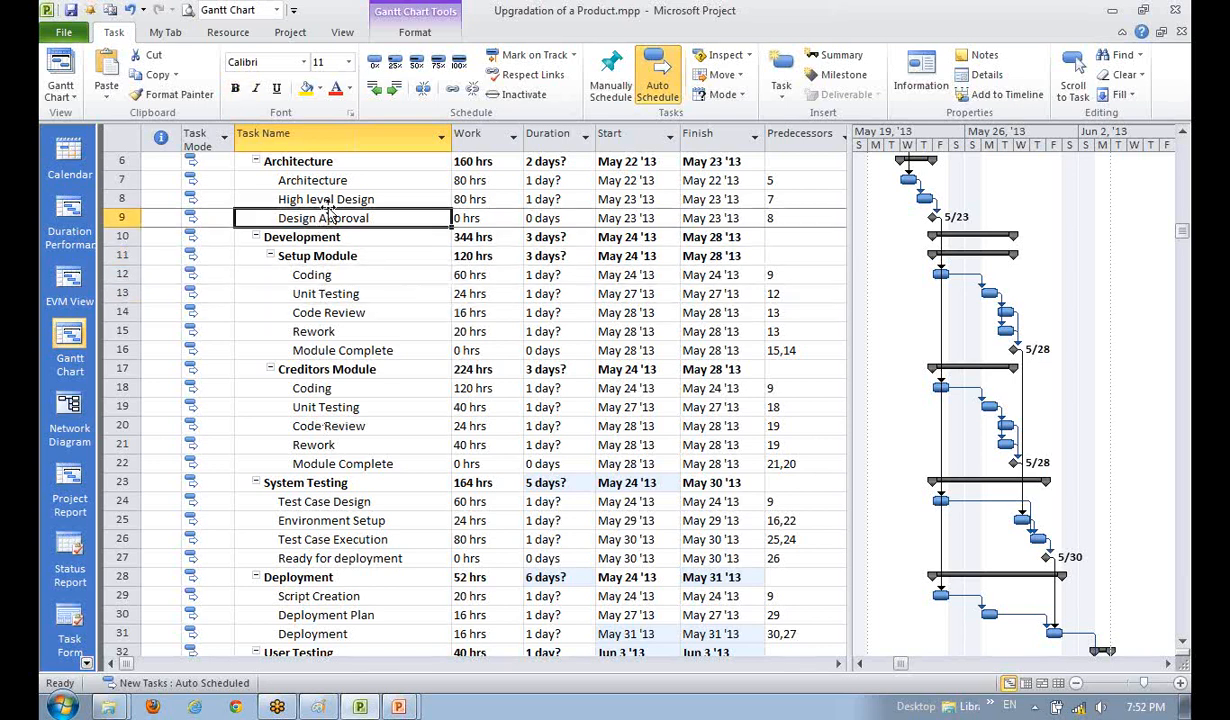
pyautogui.click(333, 199)
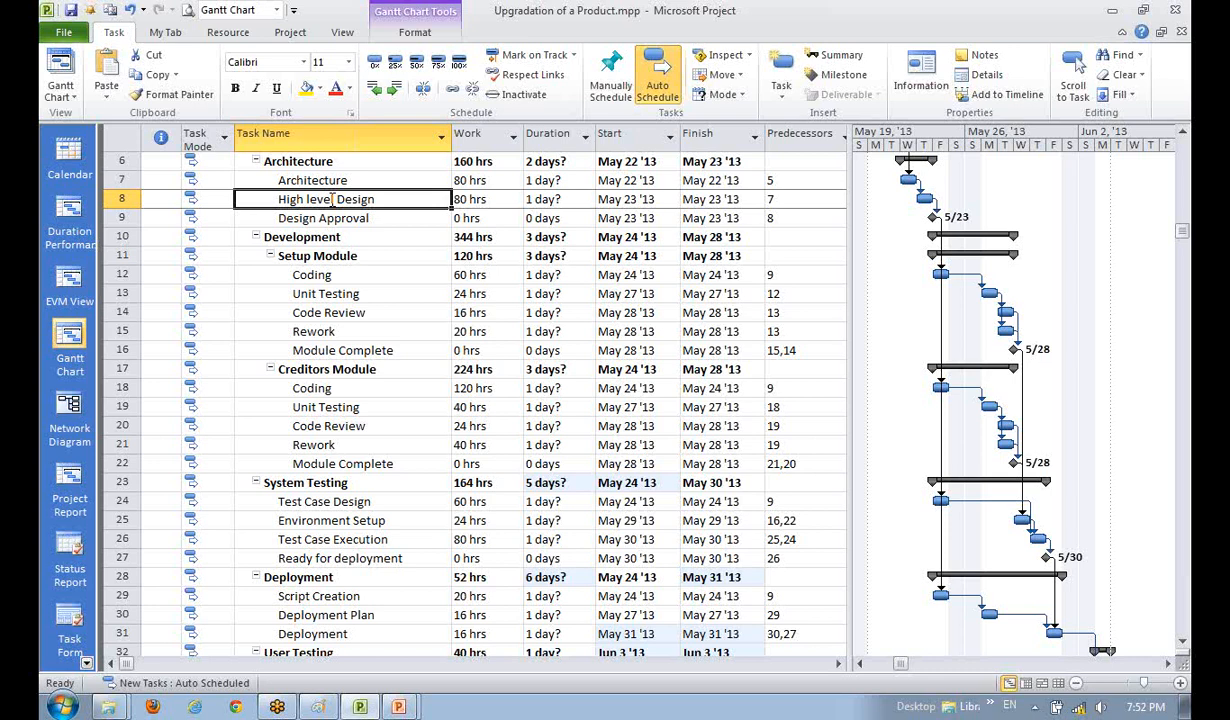
pyautogui.click(322, 290)
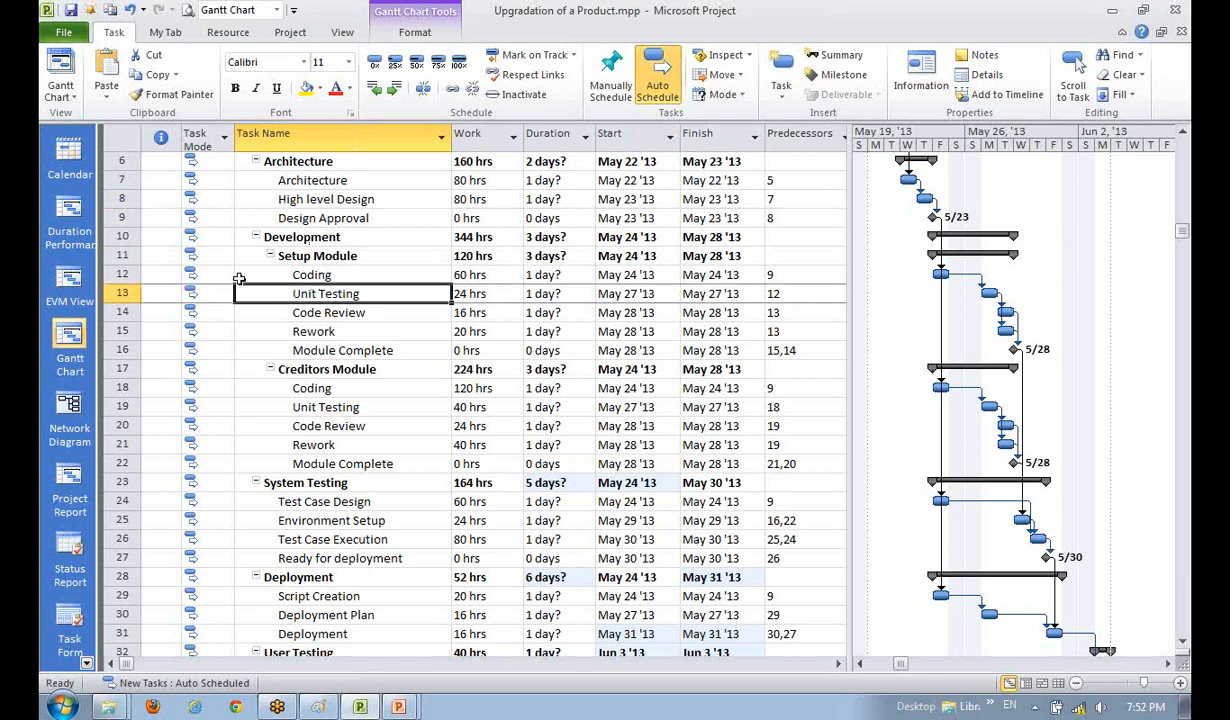
pyautogui.click(316, 200)
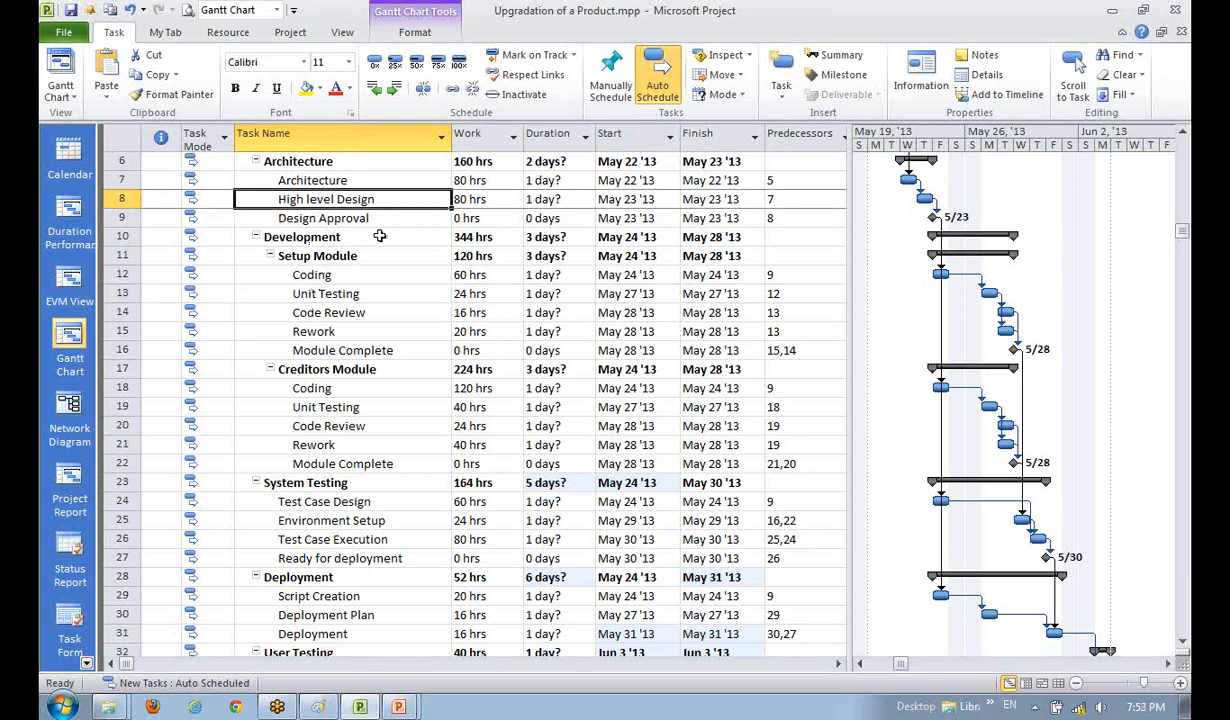
pyautogui.click(340, 276)
# - Insert three Setup Module tasks: Back log for It-1, LLD and Specification
pyautogui.press('Insert')
pyautogui.press('Insert')
pyautogui.press('Insert')
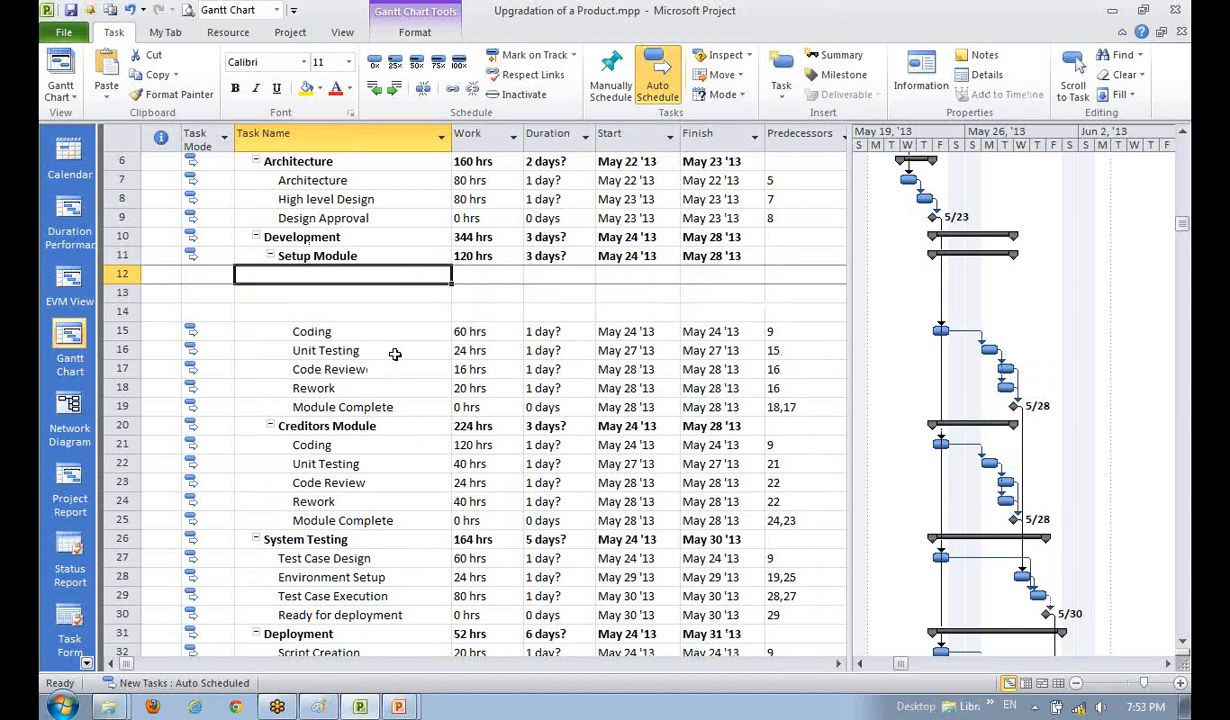
pyautogui.write('Back log f')
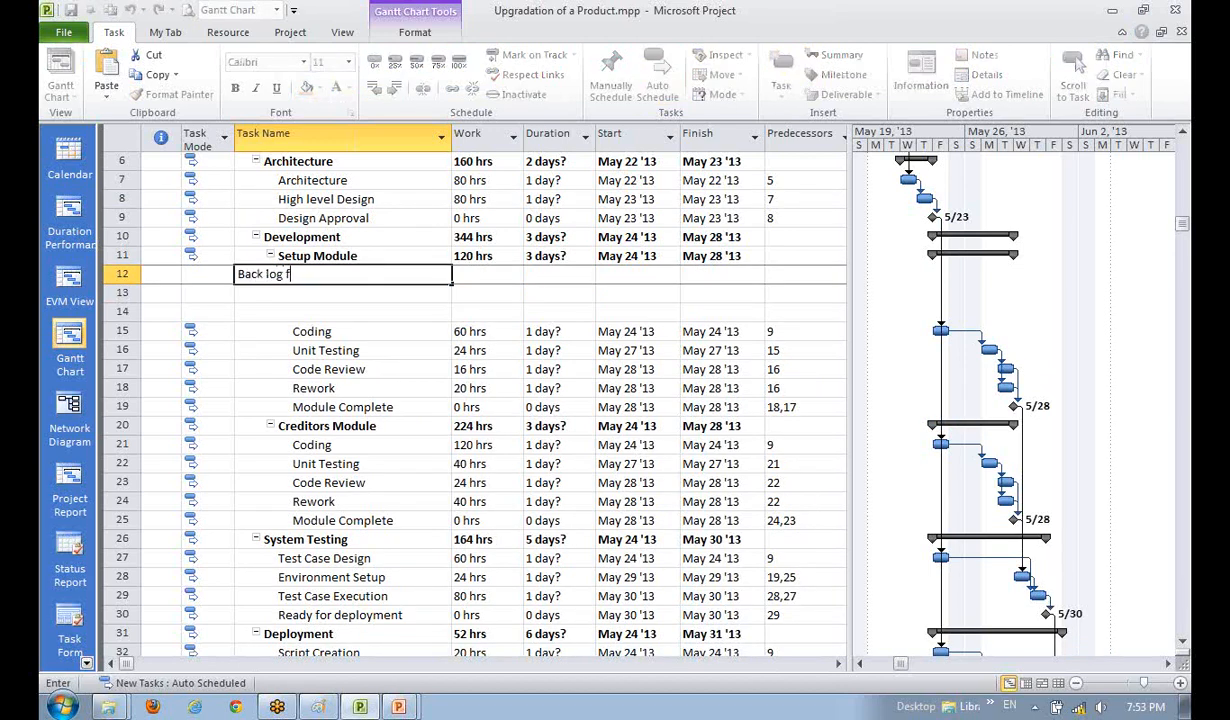
pyautogui.write('or It-2')
pyautogui.press('BackSpace')
pyautogui.write('1')
pyautogui.press('Return')
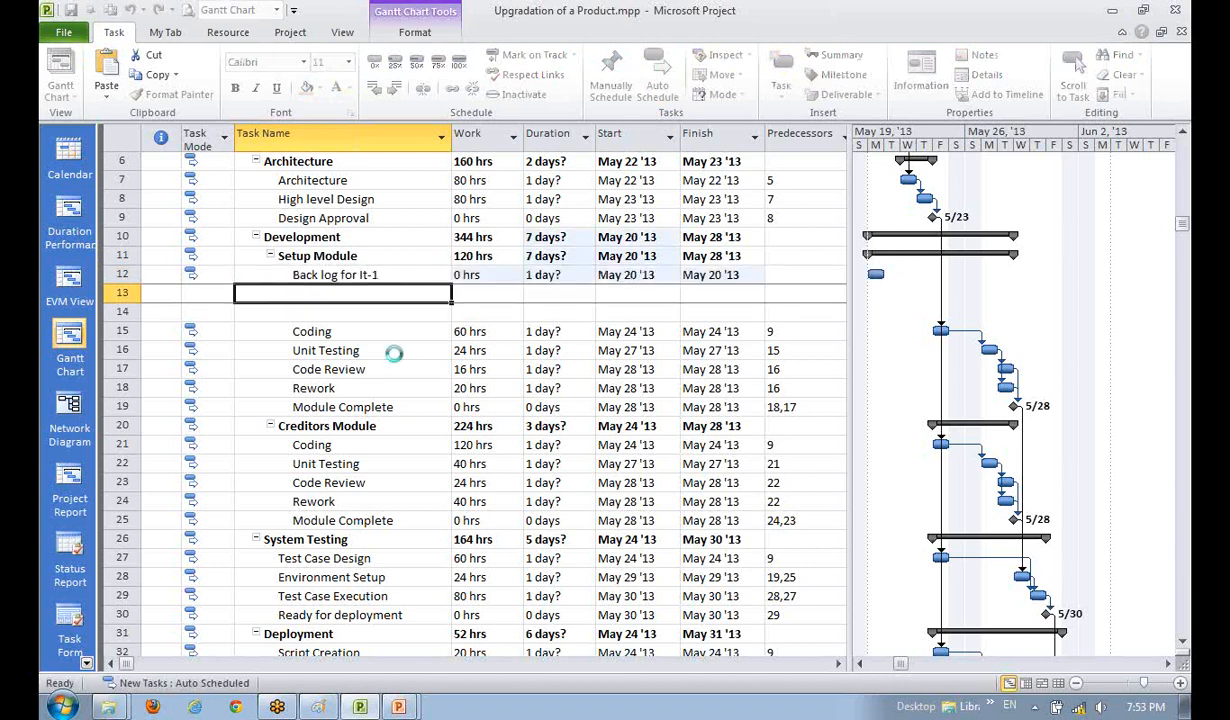
pyautogui.write('Desing')
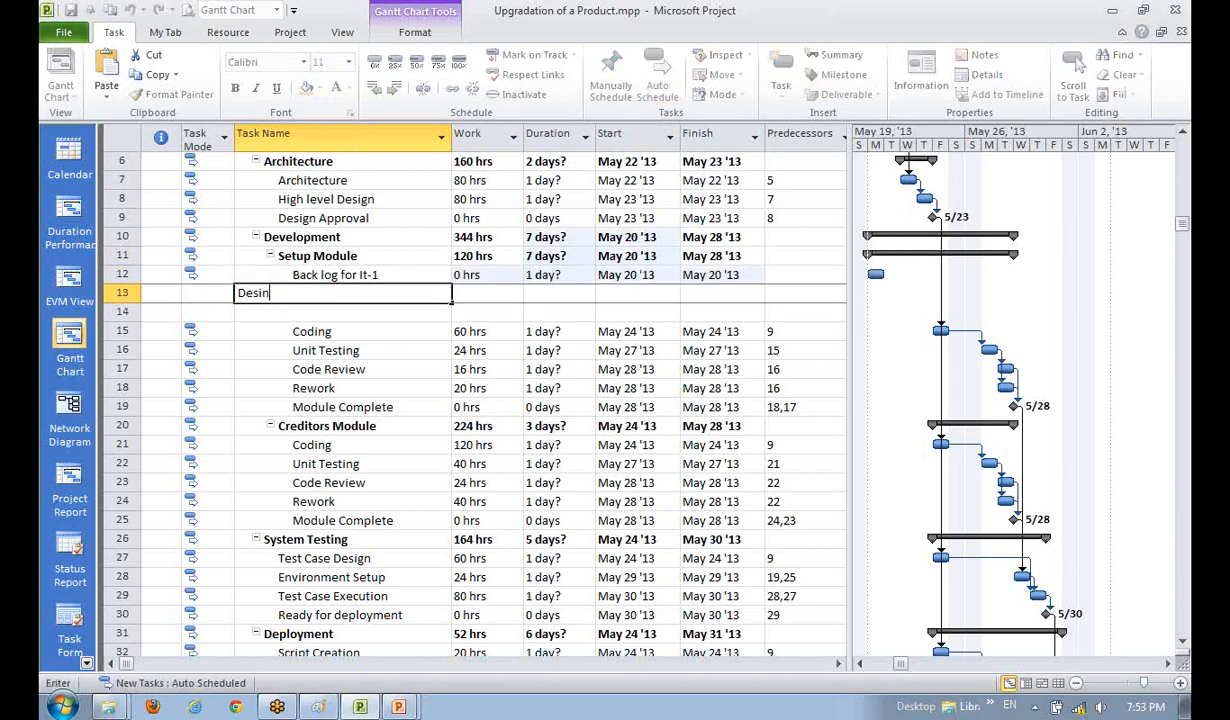
pyautogui.press('BackSpace')
pyautogui.press('BackSpace')
pyautogui.press('BackSpace')
pyautogui.press('BackSpace')
pyautogui.press('BackSpace')
pyautogui.press('BackSpace')
pyautogui.write('LLD')
pyautogui.press('Return')
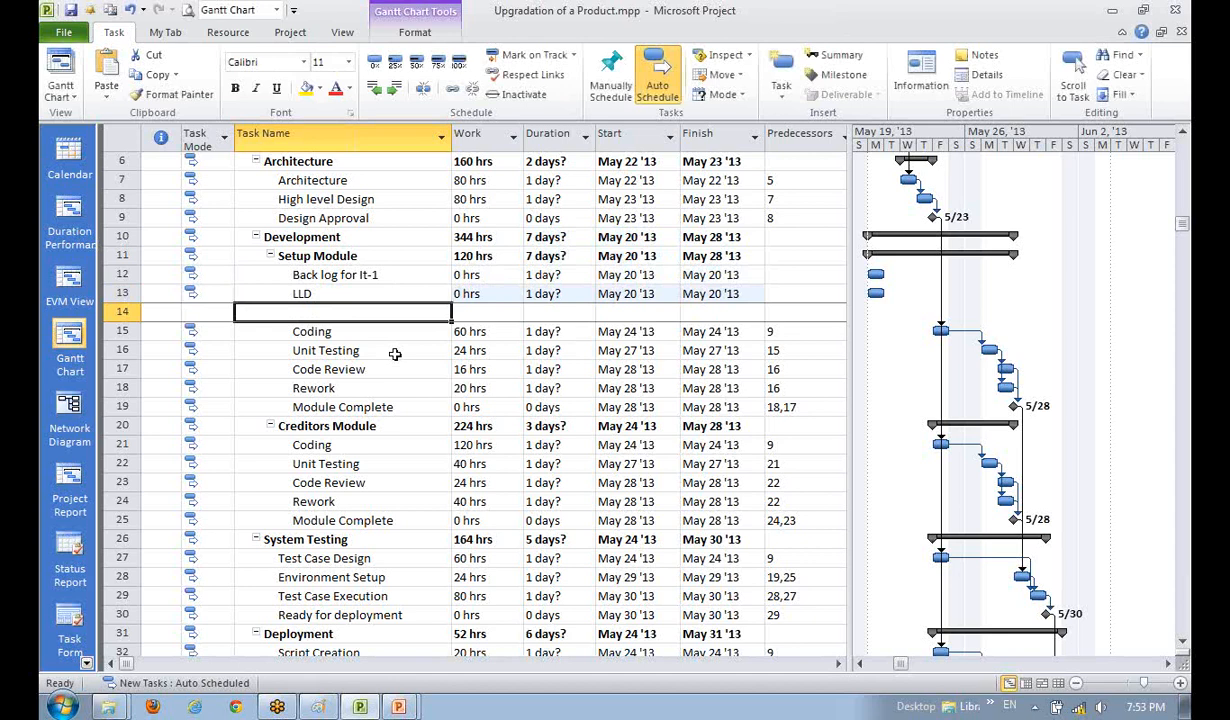
pyautogui.write('Specificatio')
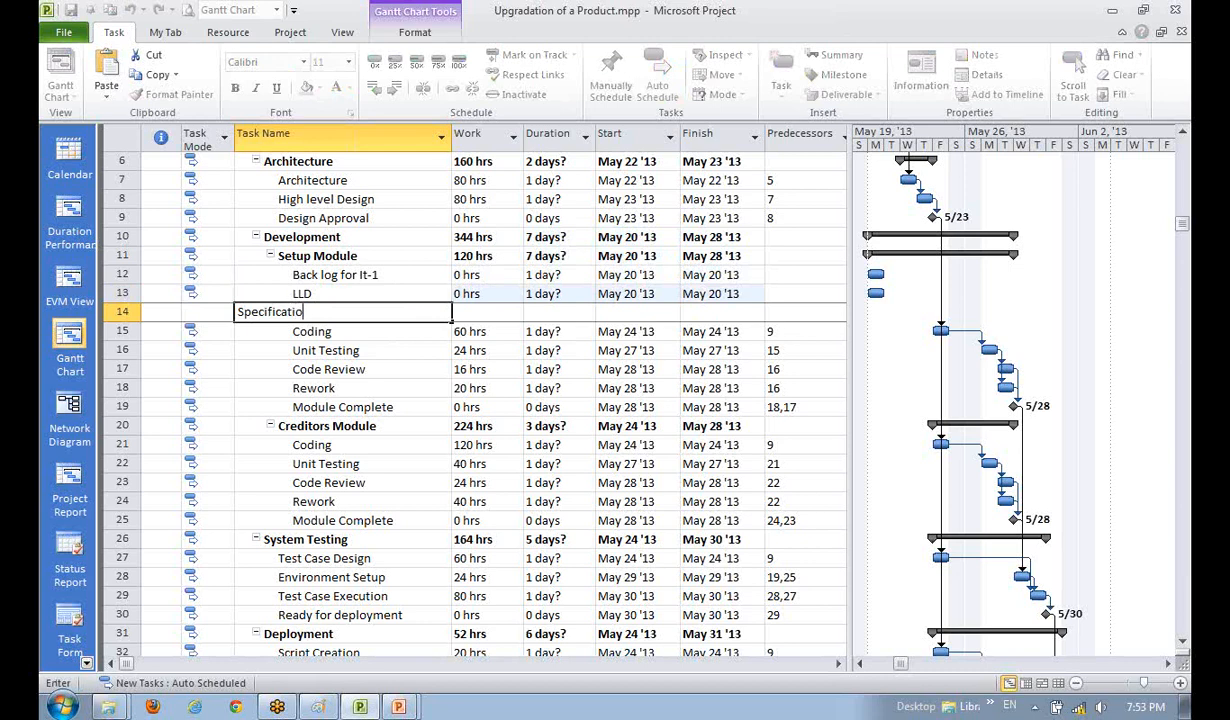
pyautogui.write('n')
pyautogui.press('Return')
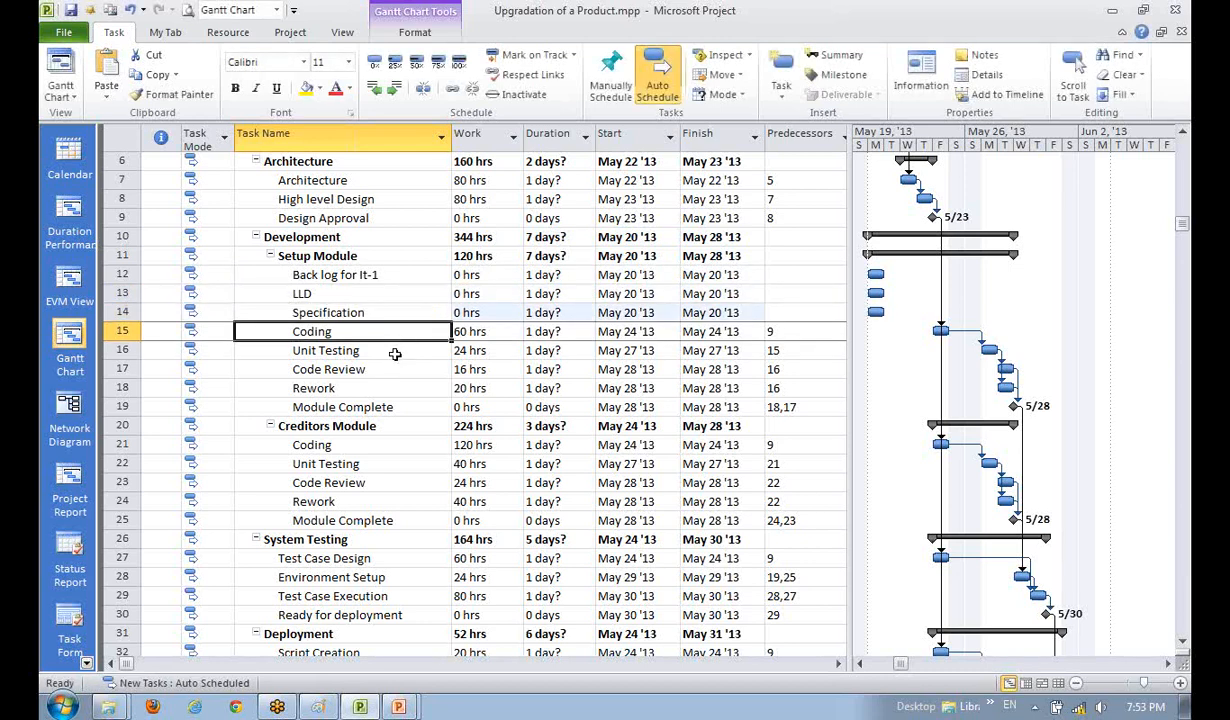
# - Rename task 19 from Module Complete to Integration
pyautogui.click(395, 352)
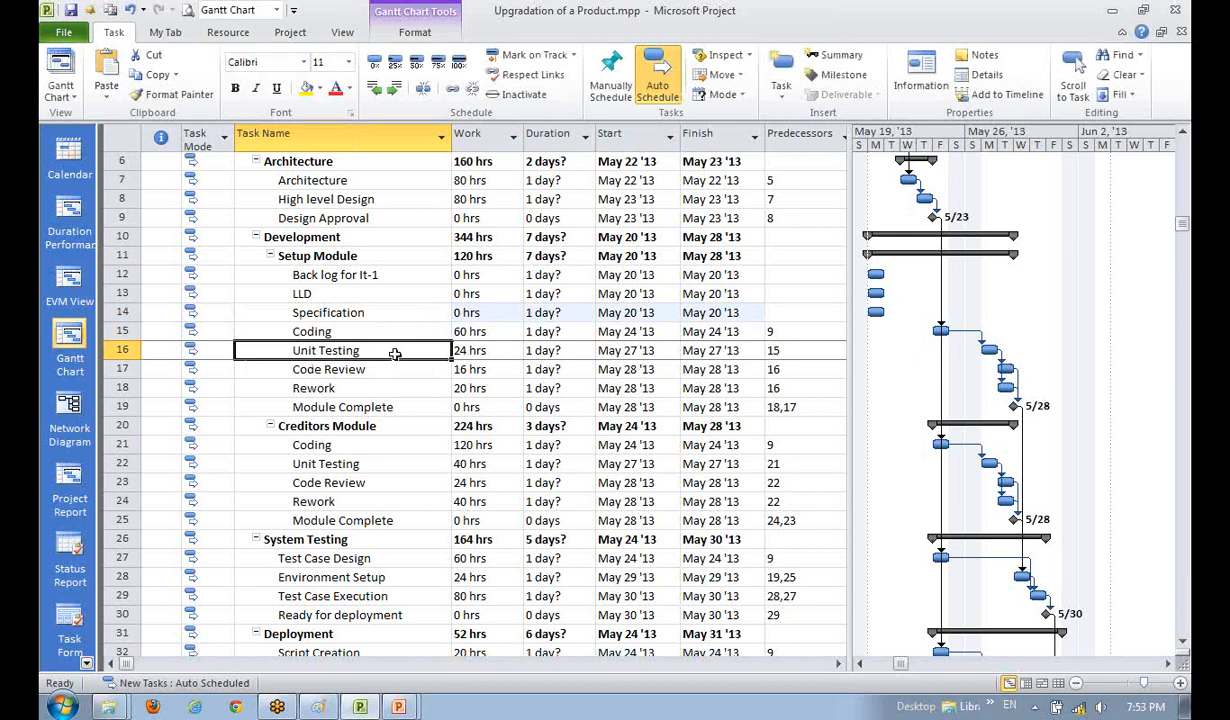
pyautogui.press('Down')
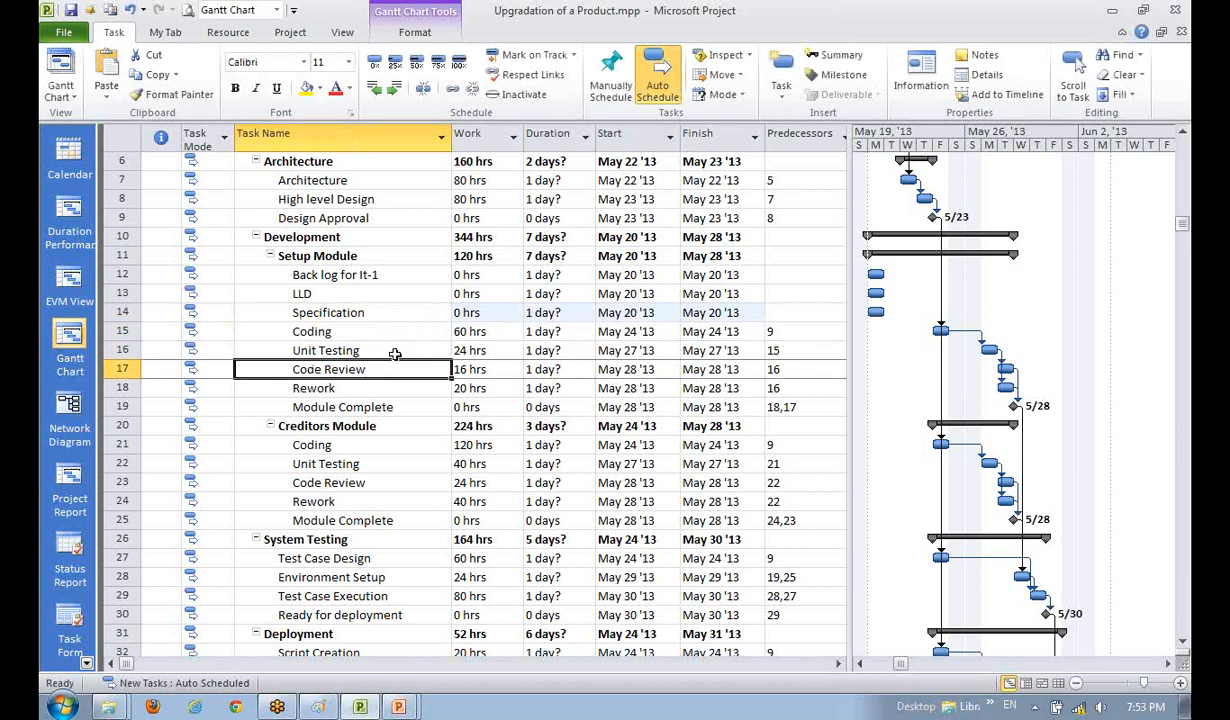
pyautogui.press('Down')
pyautogui.press('Down')
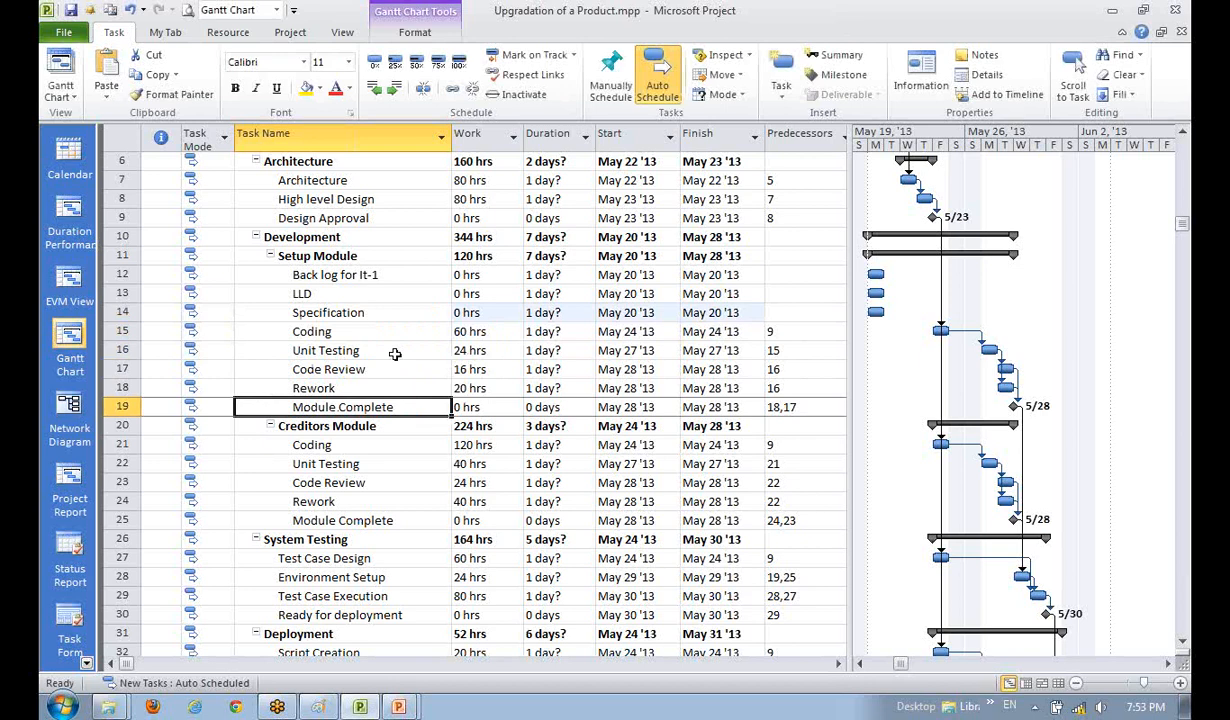
pyautogui.write('Integrat')
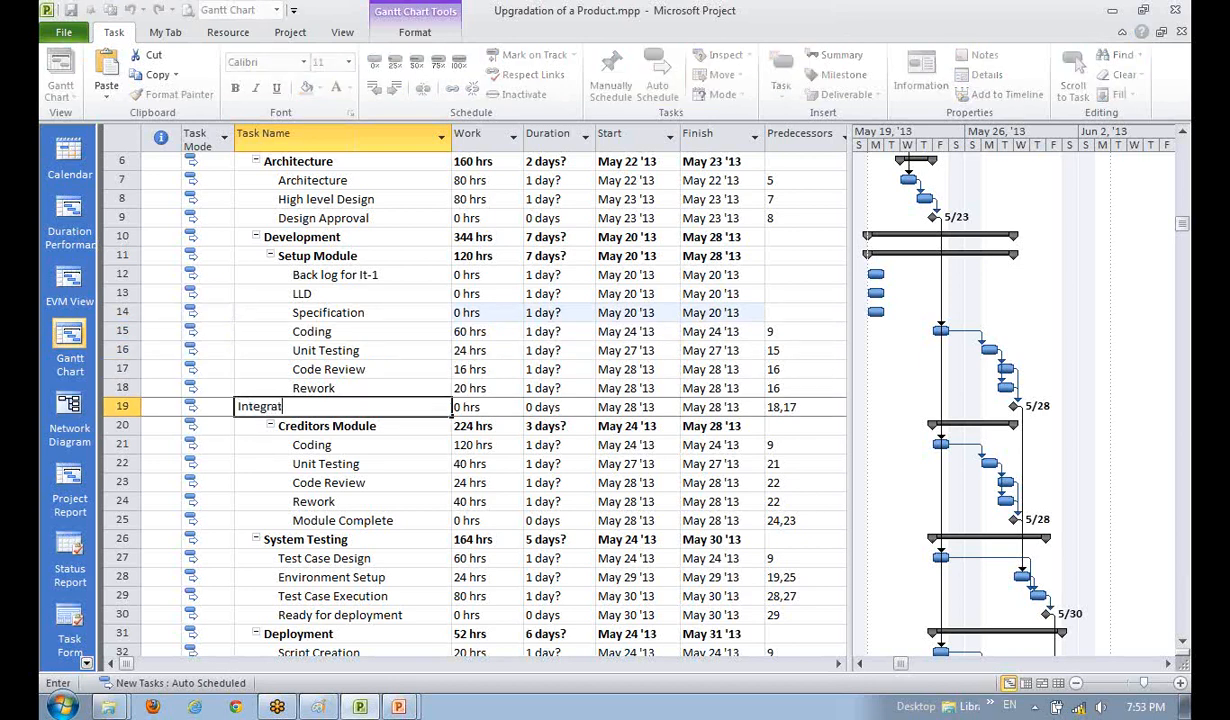
pyautogui.write('ion with')
pyautogui.press('BackSpace')
pyautogui.press('BackSpace')
pyautogui.press('BackSpace')
pyautogui.press('BackSpace')
pyautogui.press('BackSpace')
pyautogui.press('Return')
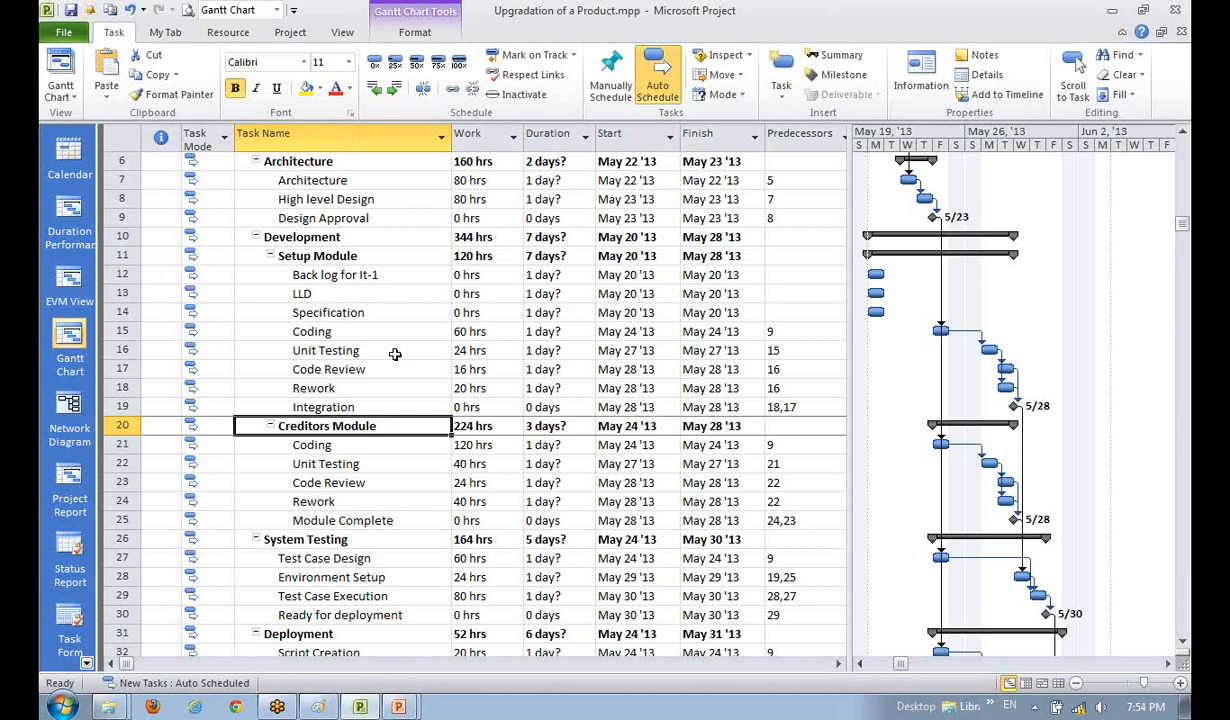
pyautogui.press('Down')
pyautogui.press('Up')
pyautogui.press('Down')
pyautogui.press('Up')
pyautogui.press('Up')
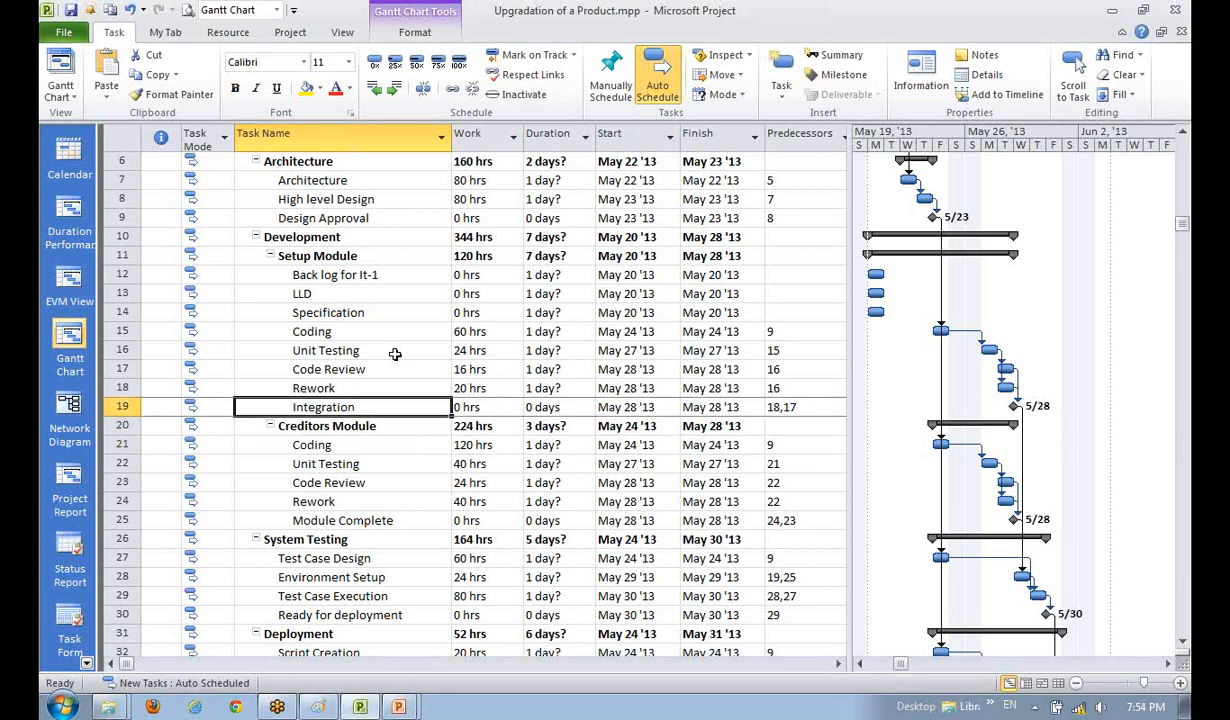
pyautogui.press('Down')
pyautogui.press('Down')
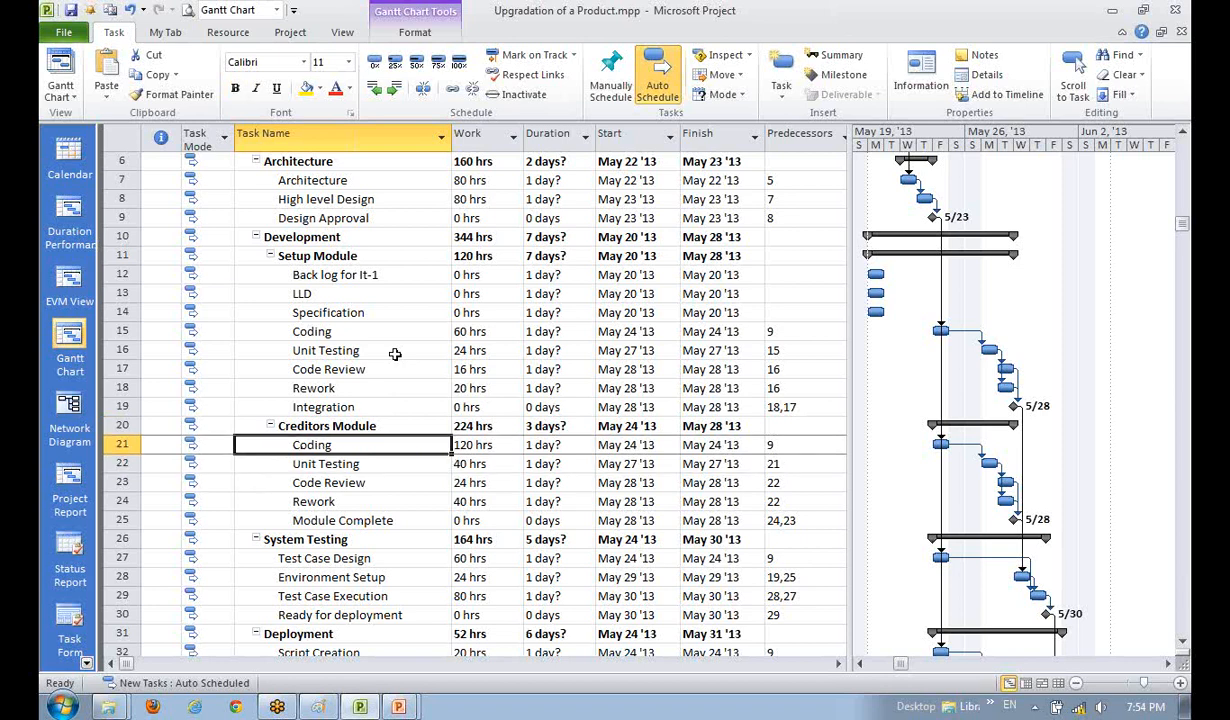
pyautogui.press('Up')
pyautogui.press('Up')
pyautogui.scroll(-1, 393, 356)
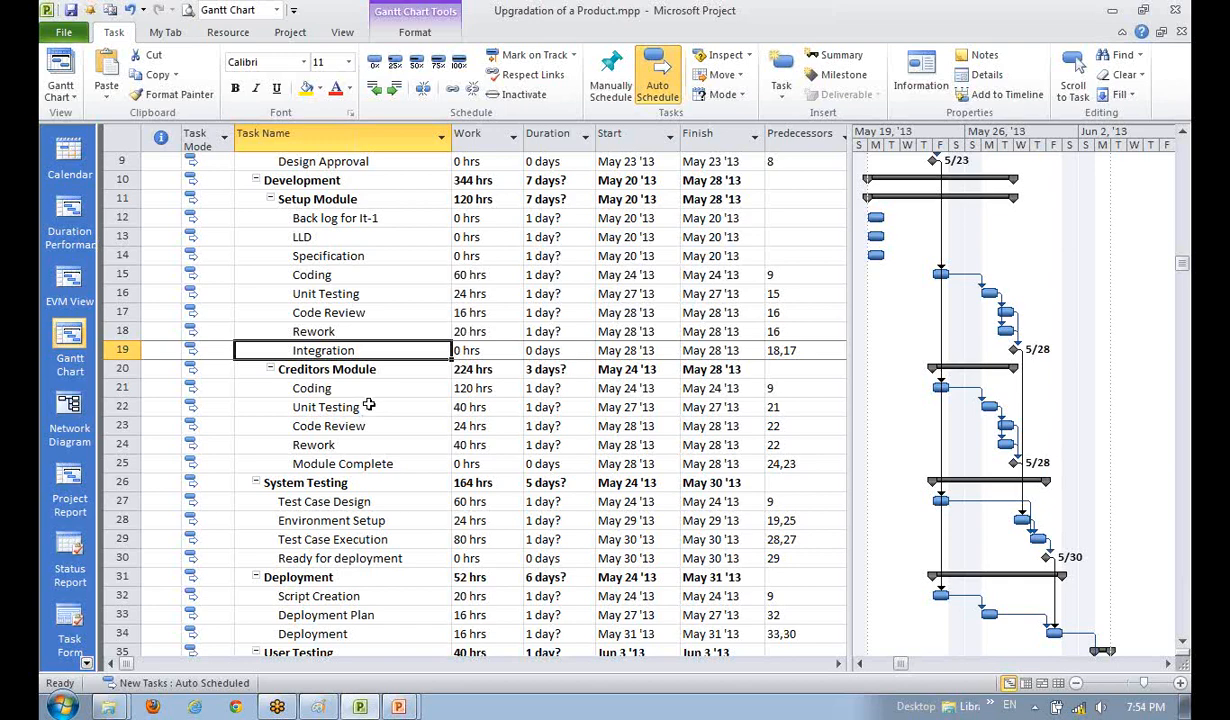
pyautogui.scroll(-2, 377, 408)
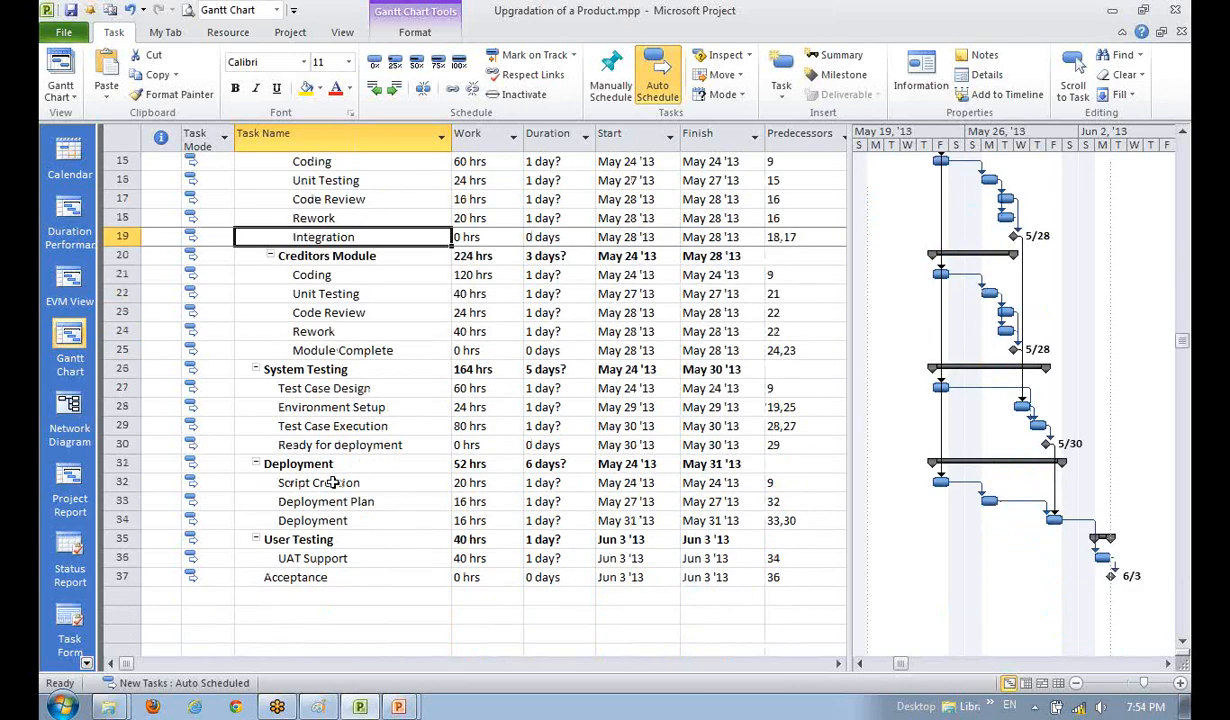
pyautogui.scroll(2, 333, 482)
pyautogui.click(340, 366)
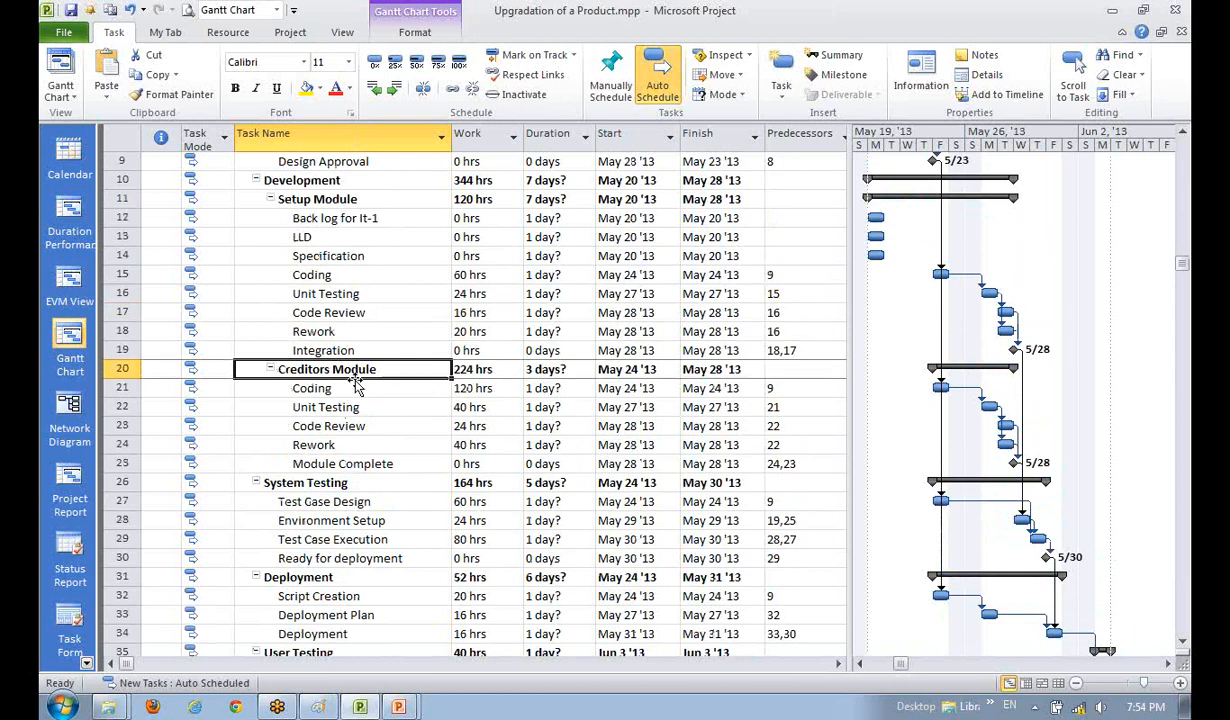
pyautogui.click(337, 501)
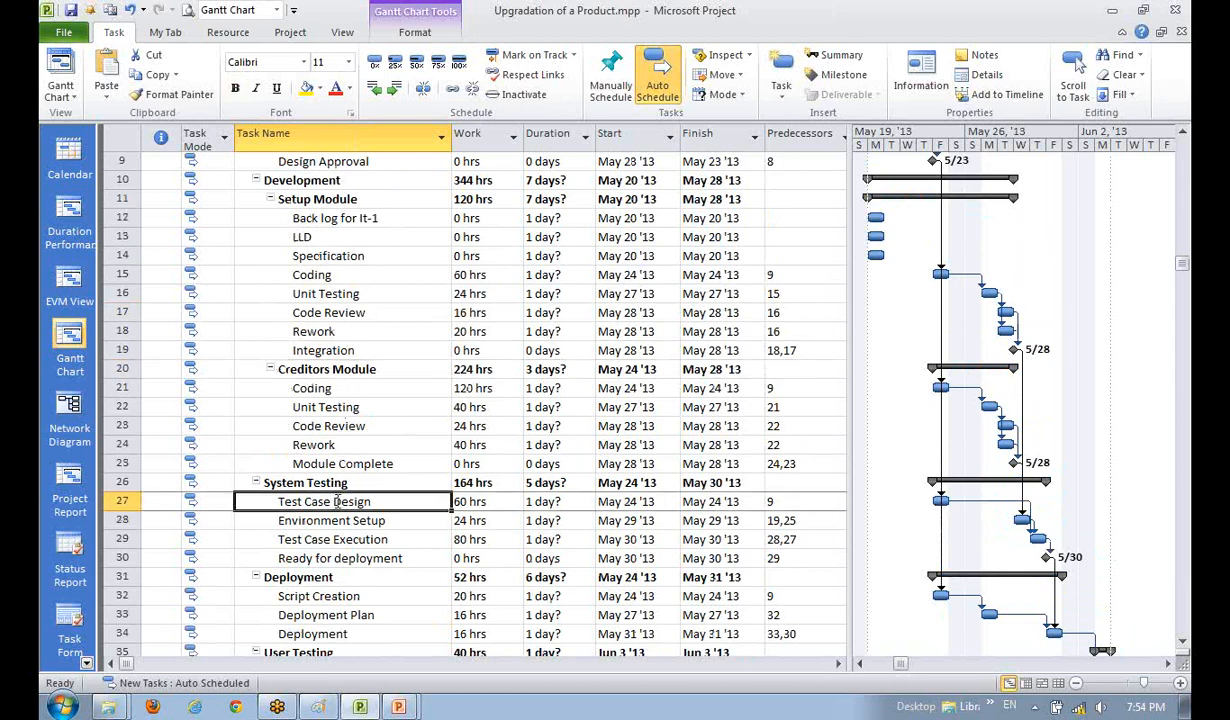
pyautogui.click(337, 522)
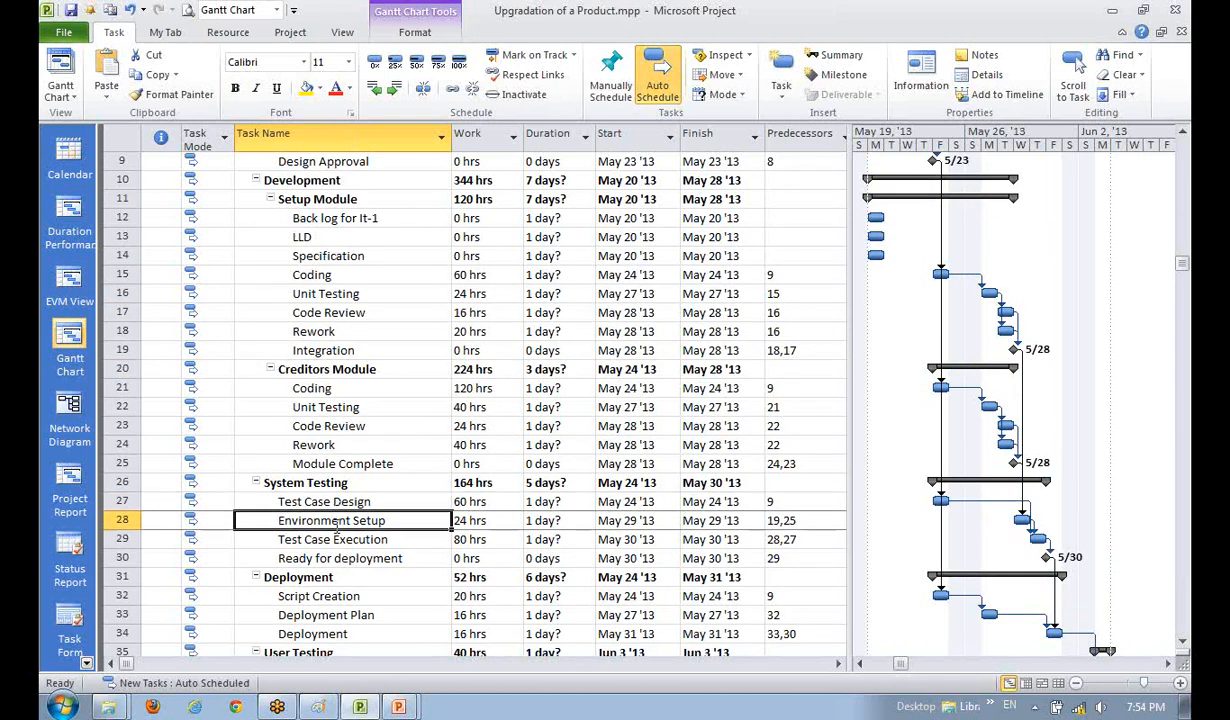
pyautogui.click(320, 502)
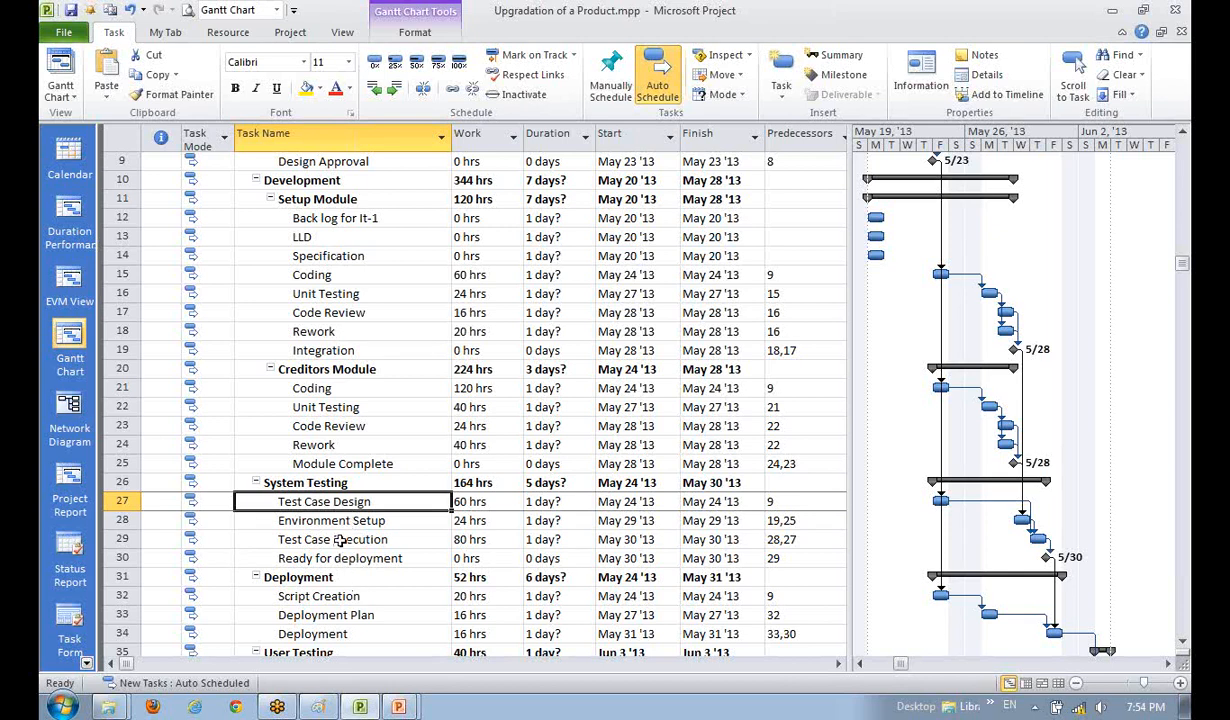
pyautogui.click(340, 521)
pyautogui.click(332, 501)
pyautogui.click(348, 521)
pyautogui.click(345, 540)
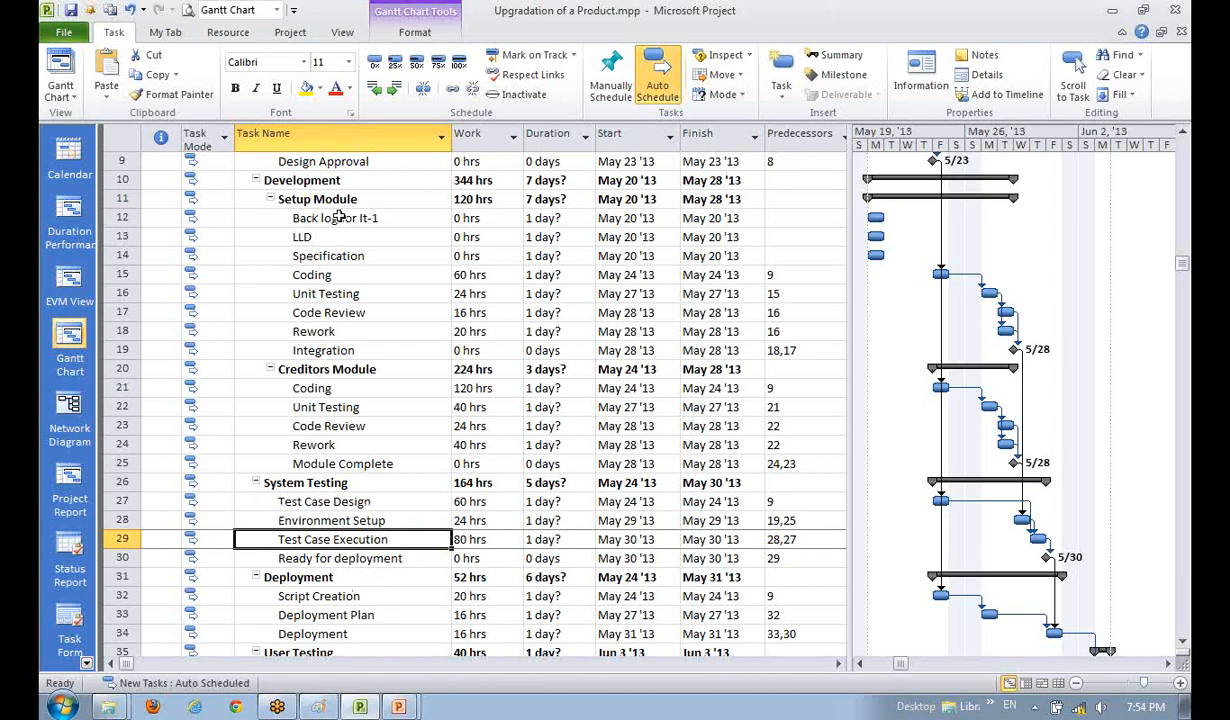
pyautogui.scroll(-1, 305, 450)
pyautogui.scroll(3, 314, 463)
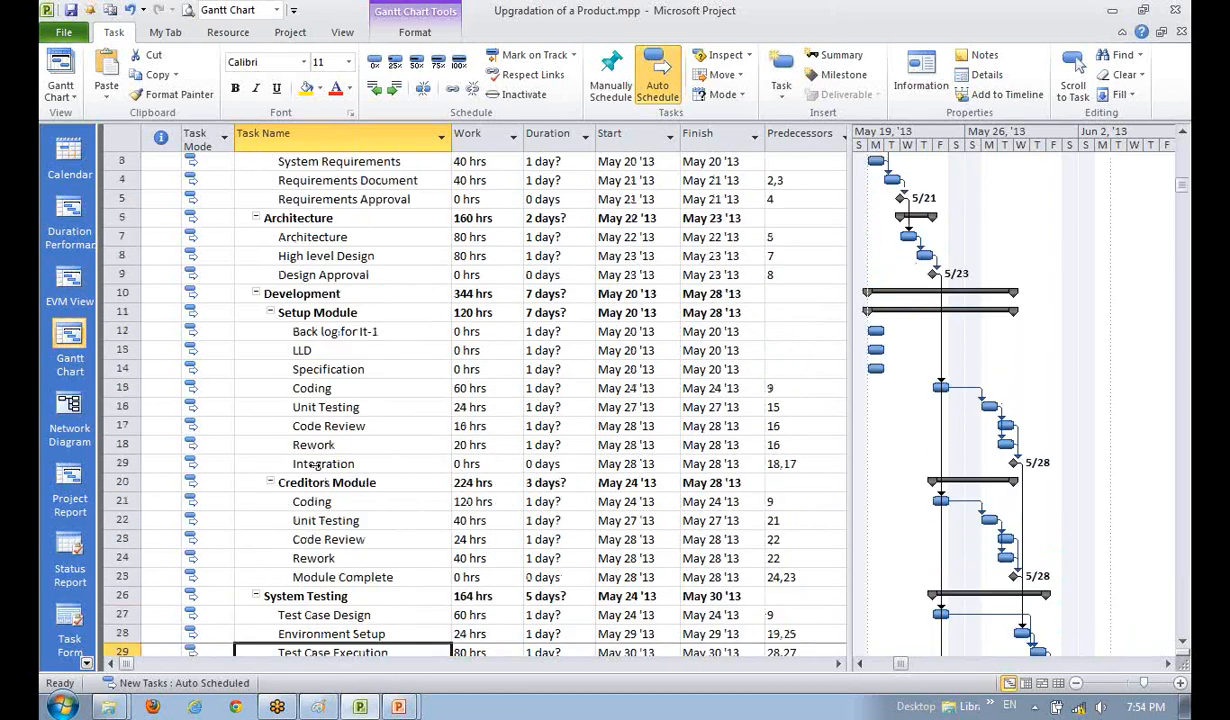
pyautogui.scroll(-1, 314, 464)
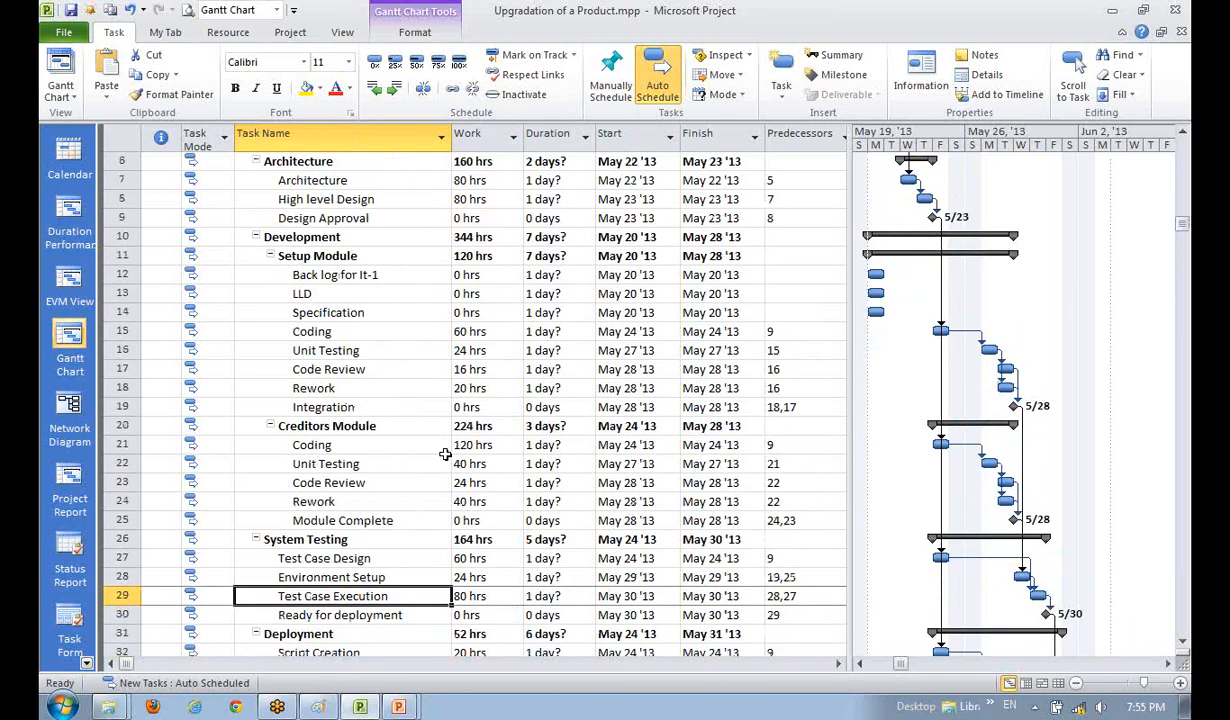
# - Select the Setup Module tasks through Integration and undo the added tasks and rename
pyautogui.moveTo(318, 255); pyautogui.dragTo(352, 412)
pyautogui.hotkey('ctrl', 'b')
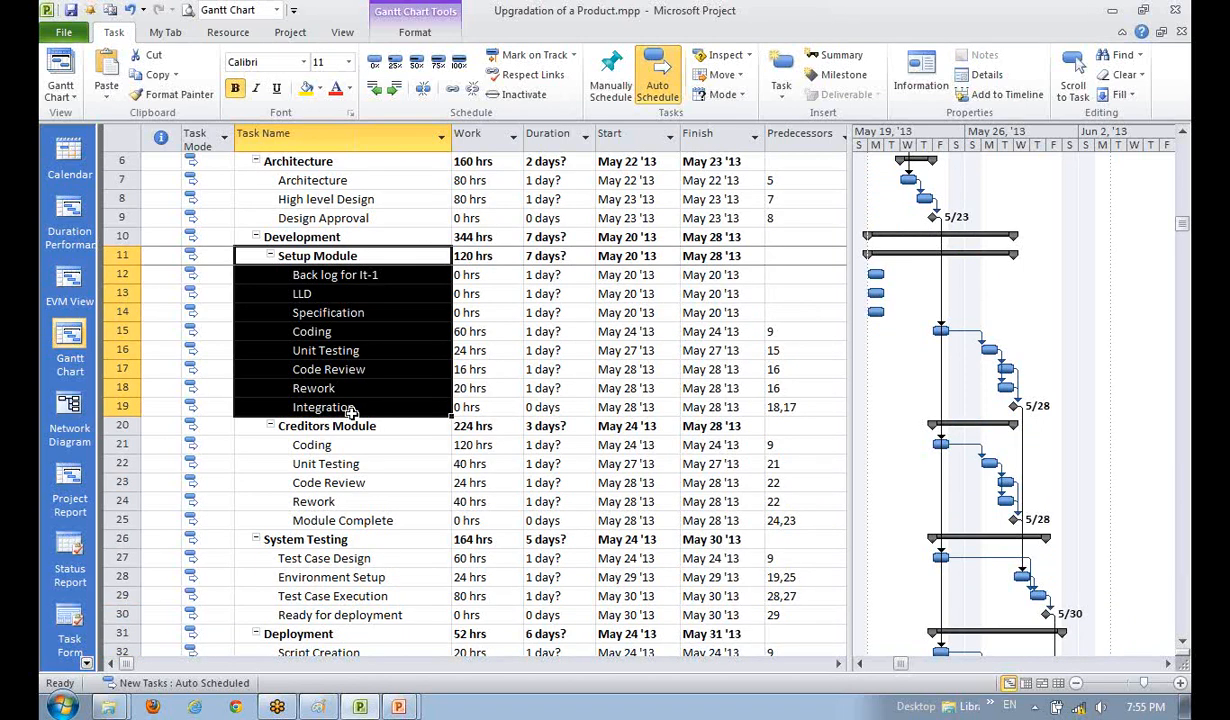
pyautogui.hotkey('ctrl', 'z')
pyautogui.hotkey('ctrl', 'z')
pyautogui.hotkey('ctrl', 'z')
pyautogui.hotkey('ctrl', 'z')
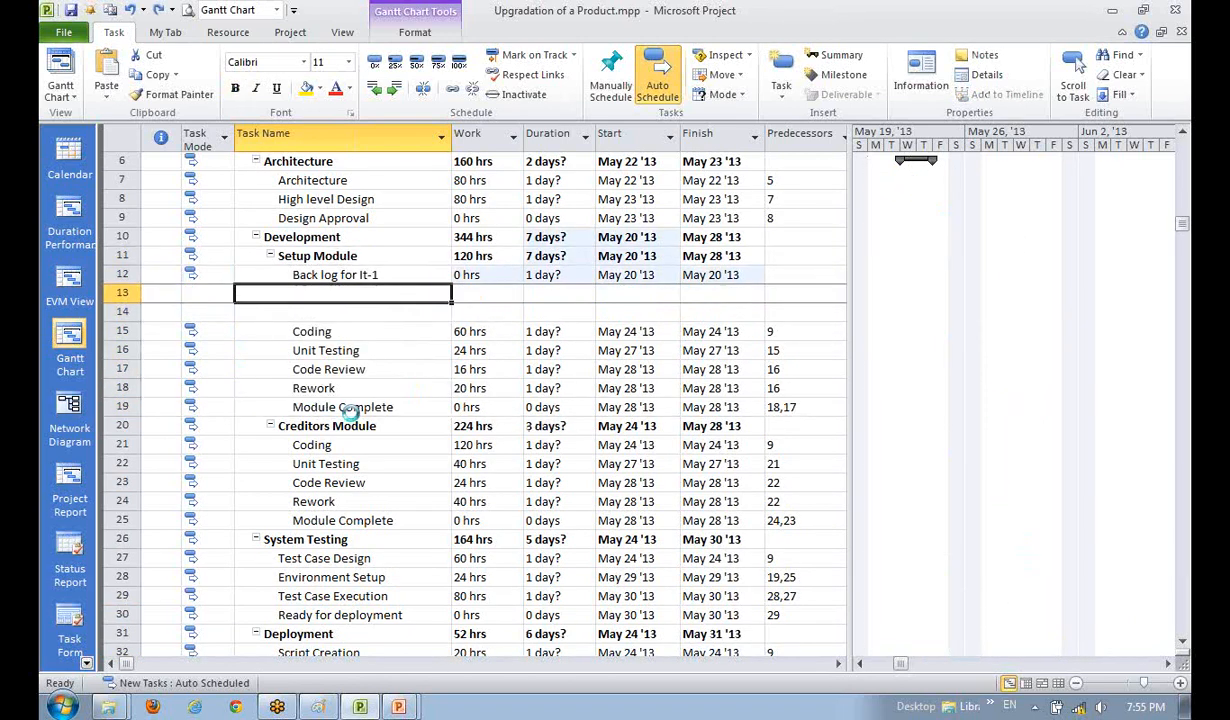
pyautogui.hotkey('ctrl', 'z')
pyautogui.hotkey('ctrl', 'z')
pyautogui.hotkey('ctrl', 'z')
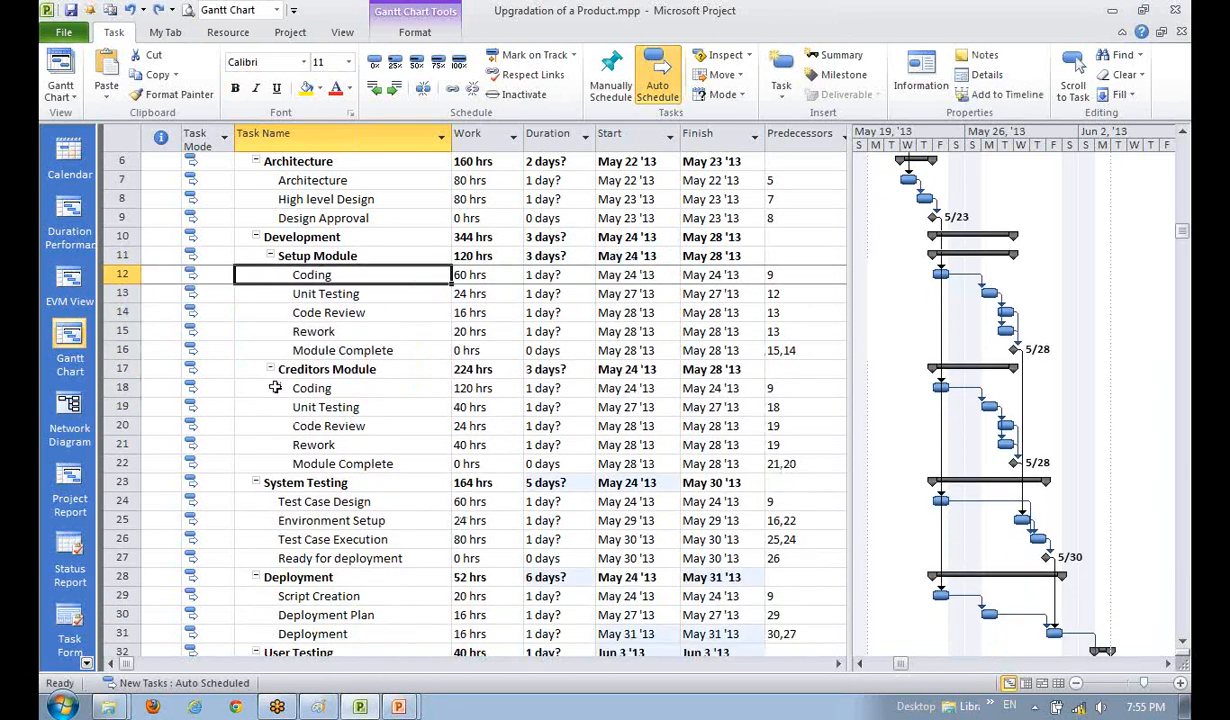
pyautogui.click(318, 368)
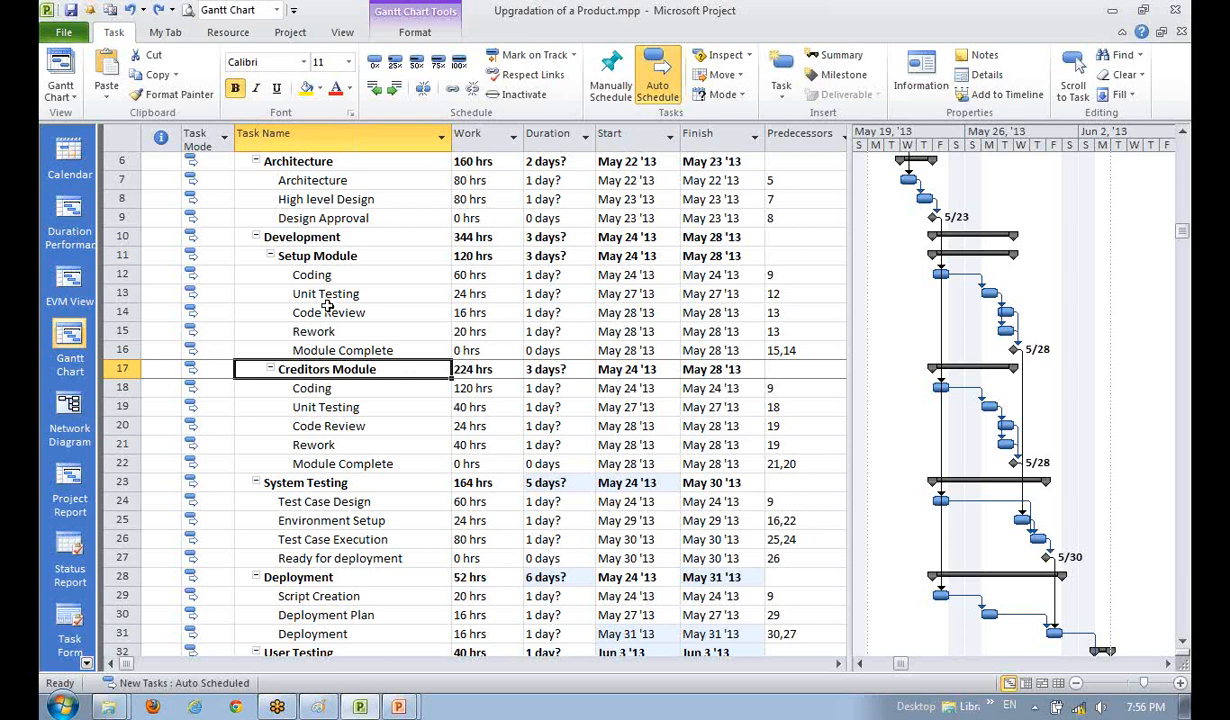
pyautogui.click(310, 460)
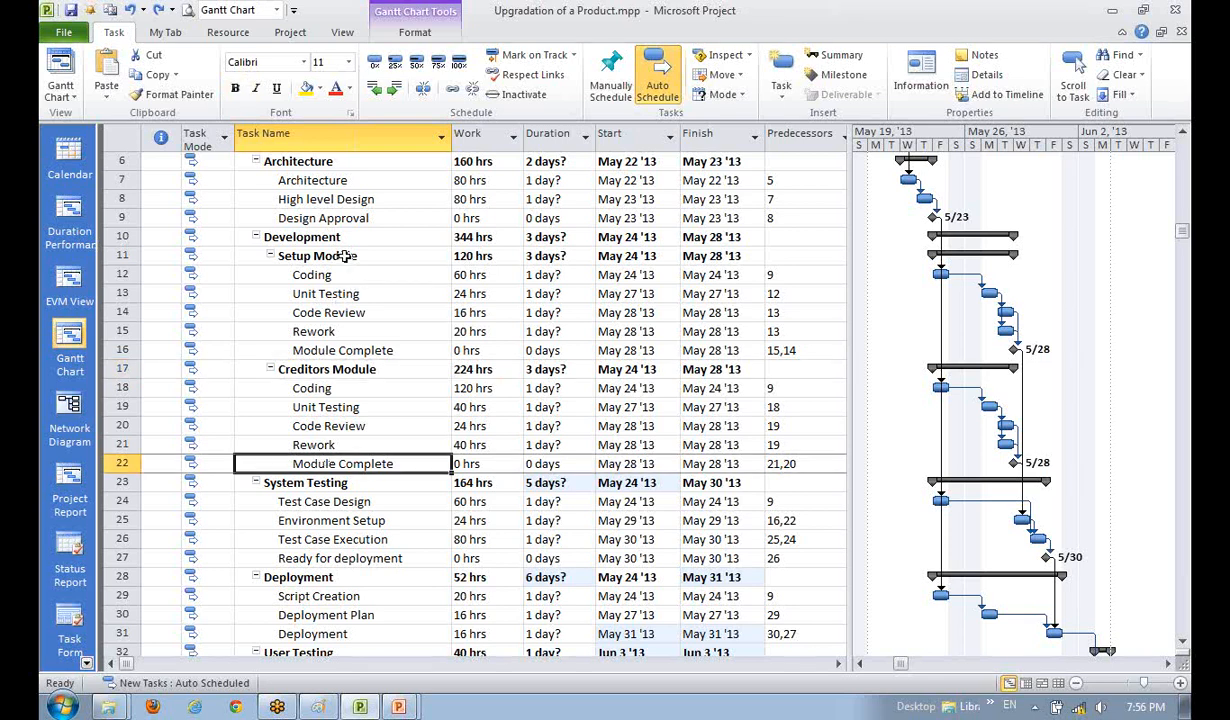
pyautogui.moveTo(344, 256); pyautogui.dragTo(343, 350)
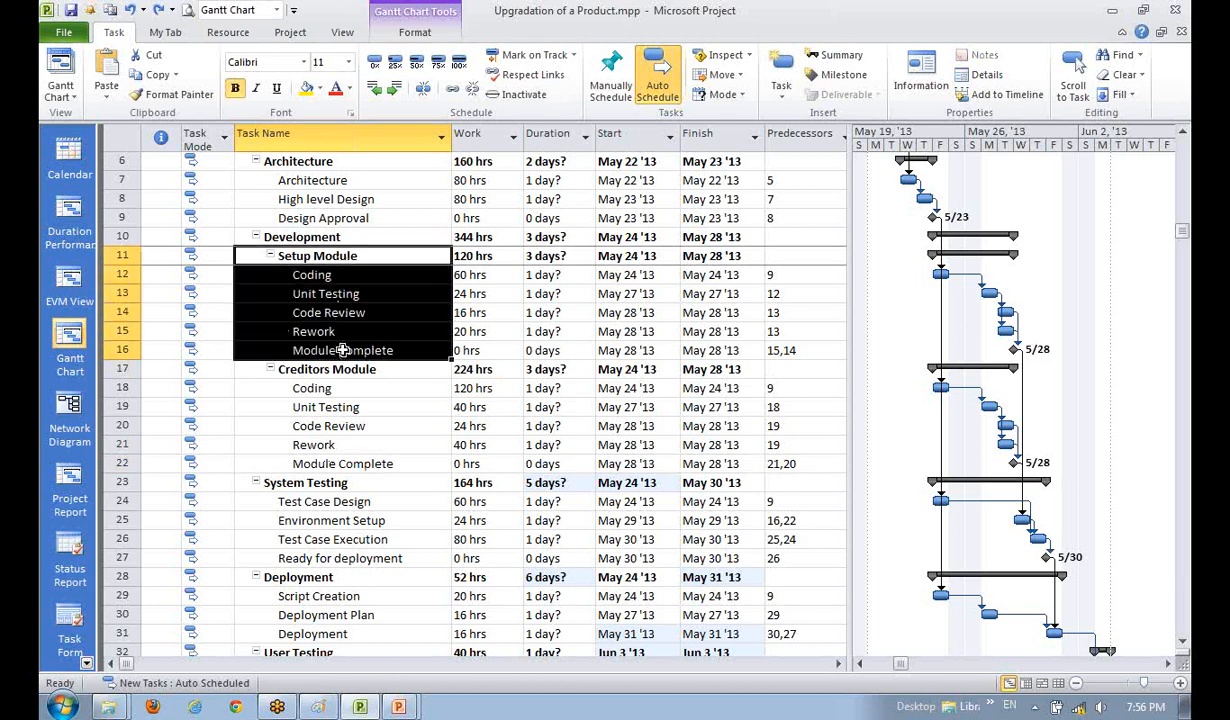
pyautogui.click(335, 443)
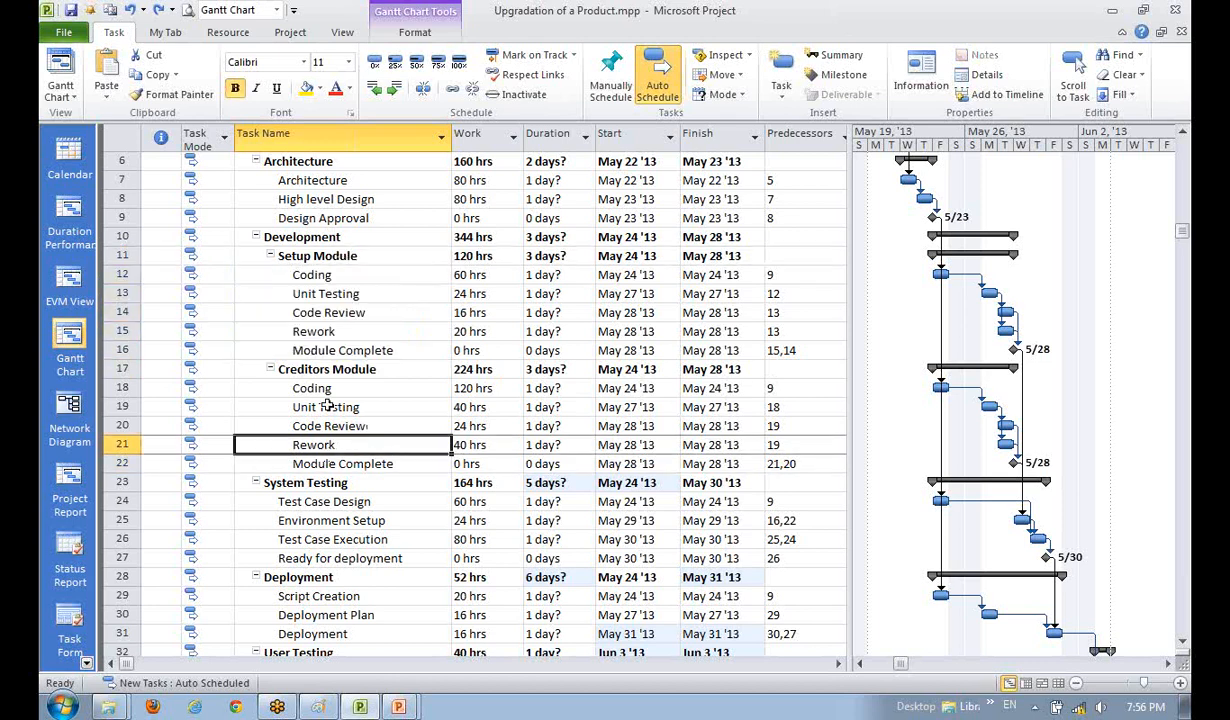
pyautogui.moveTo(320, 367); pyautogui.dragTo(336, 460)
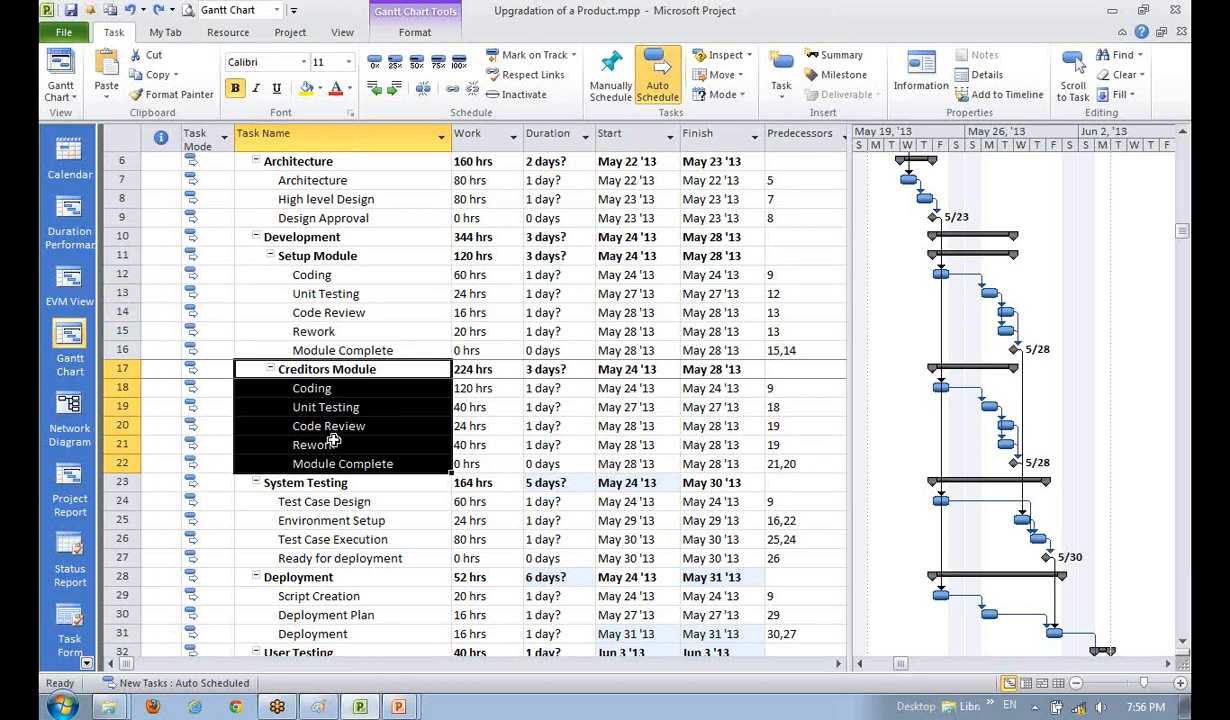
pyautogui.click(324, 501)
pyautogui.moveTo(312, 369); pyautogui.dragTo(327, 466)
pyautogui.click(321, 476)
pyautogui.click(327, 462)
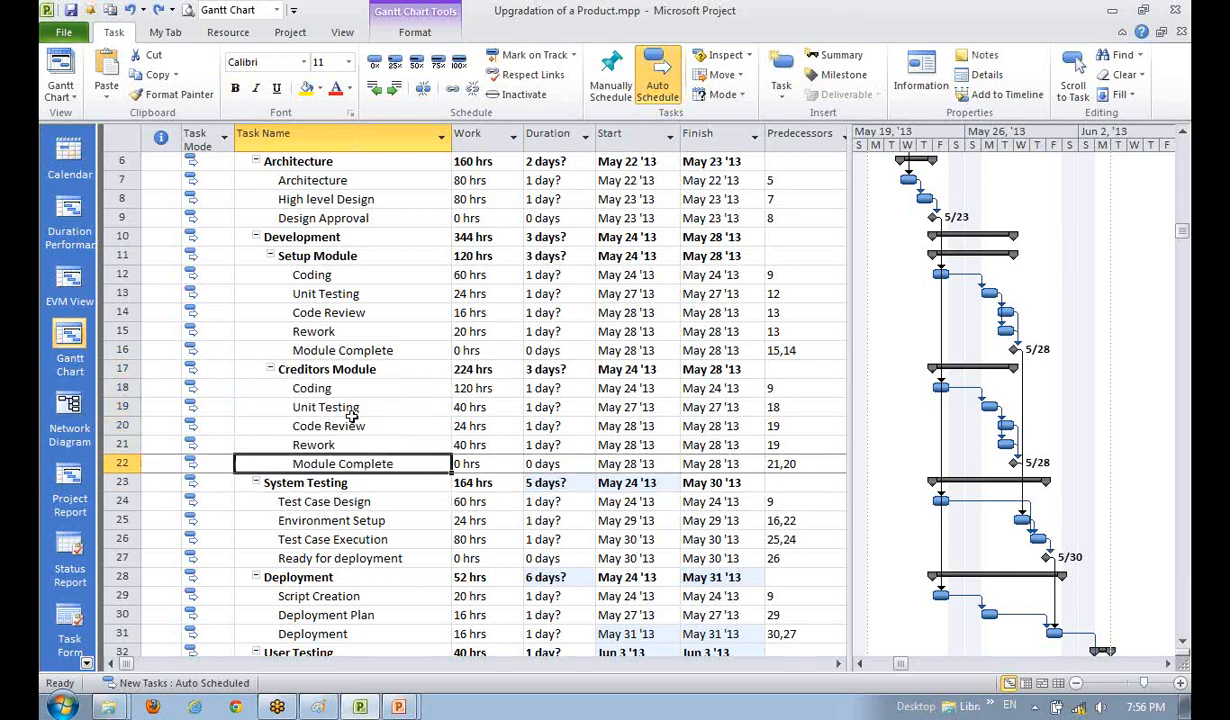
pyautogui.click(348, 391)
pyautogui.moveTo(348, 391); pyautogui.dragTo(338, 458)
pyautogui.click(340, 497)
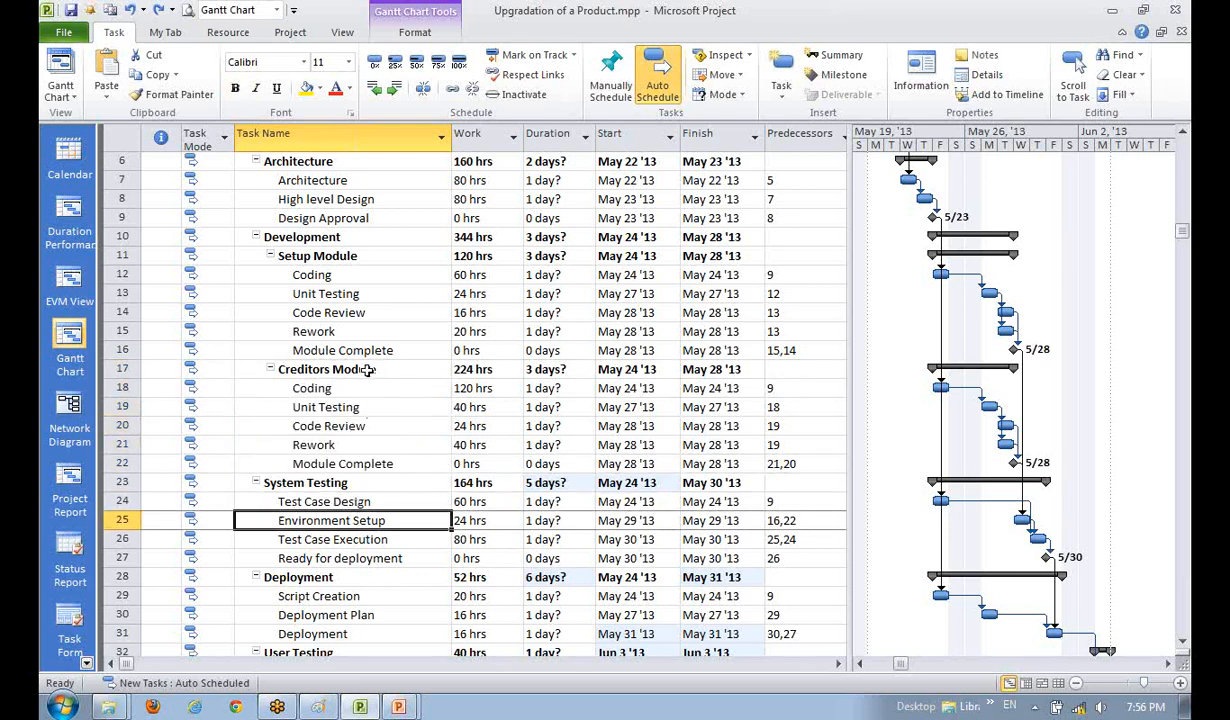
pyautogui.moveTo(353, 368); pyautogui.dragTo(363, 461)
pyautogui.click(342, 503)
pyautogui.click(352, 347)
pyautogui.click(366, 441)
pyautogui.scroll(2, 367, 437)
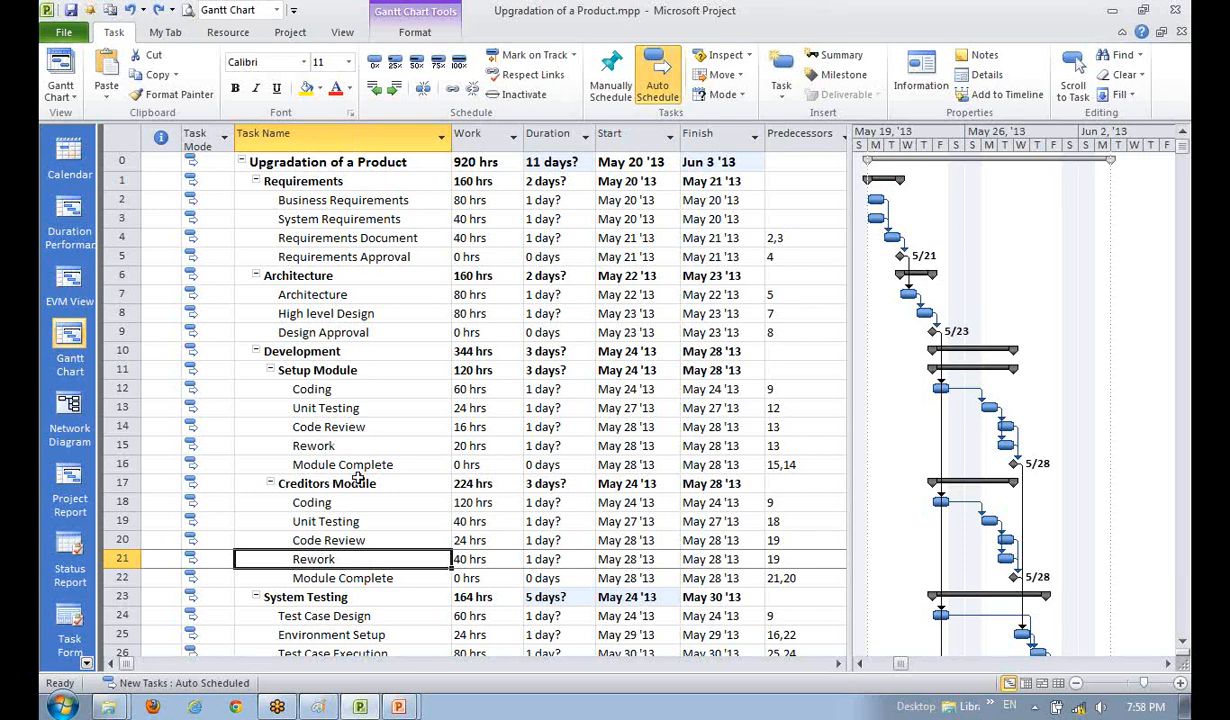
pyautogui.click(360, 519)
pyautogui.scroll(-1, 370, 515)
pyautogui.click(378, 517)
pyautogui.click(373, 484)
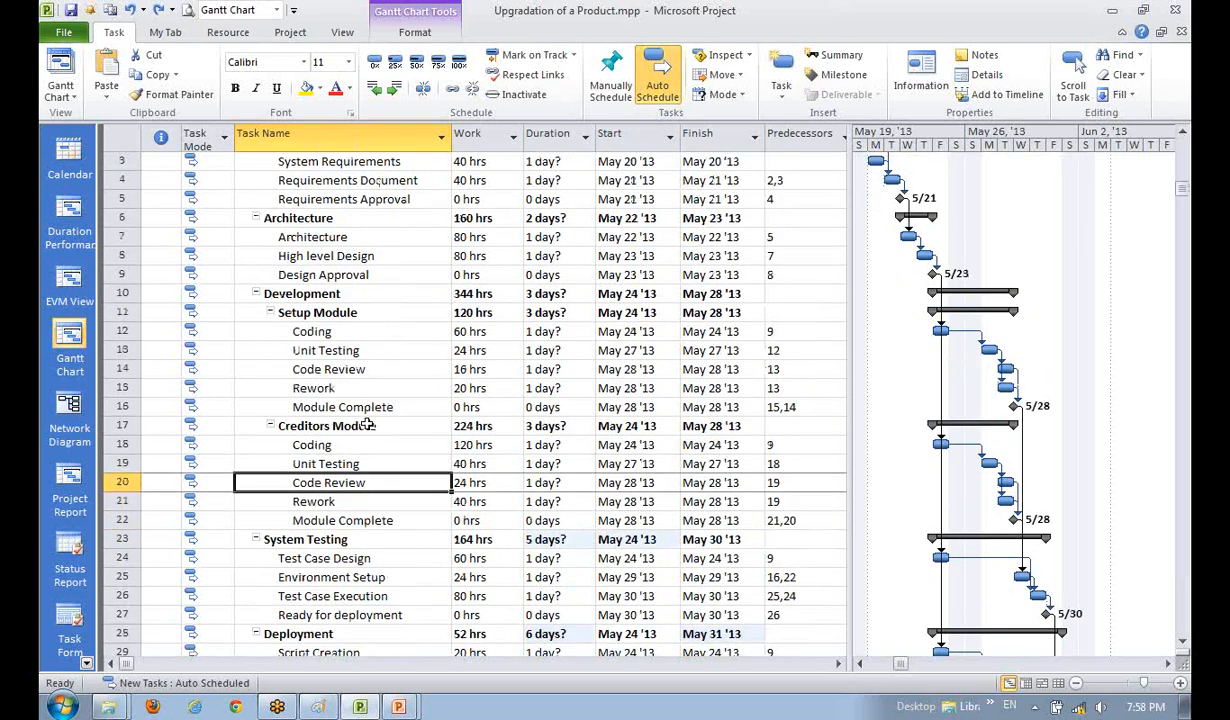
pyautogui.click(367, 424)
pyautogui.click(364, 370)
pyautogui.scroll(1, 358, 517)
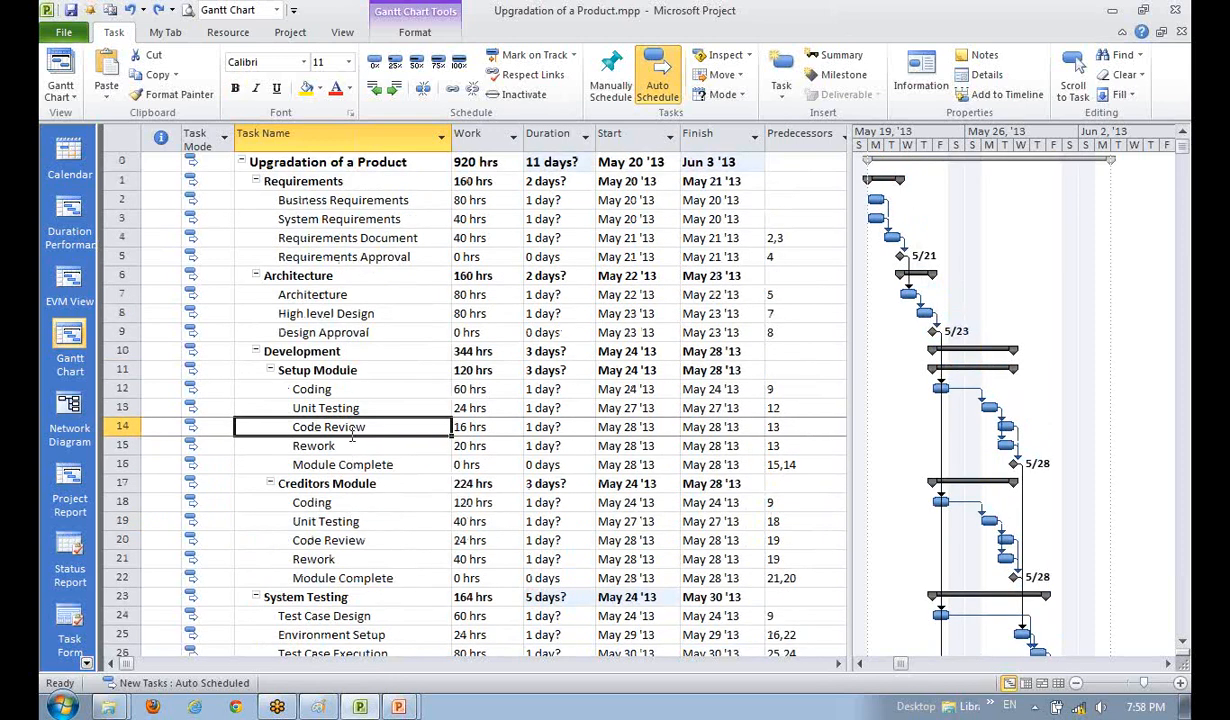
pyautogui.click(340, 408)
pyautogui.click(338, 368)
pyautogui.click(355, 389)
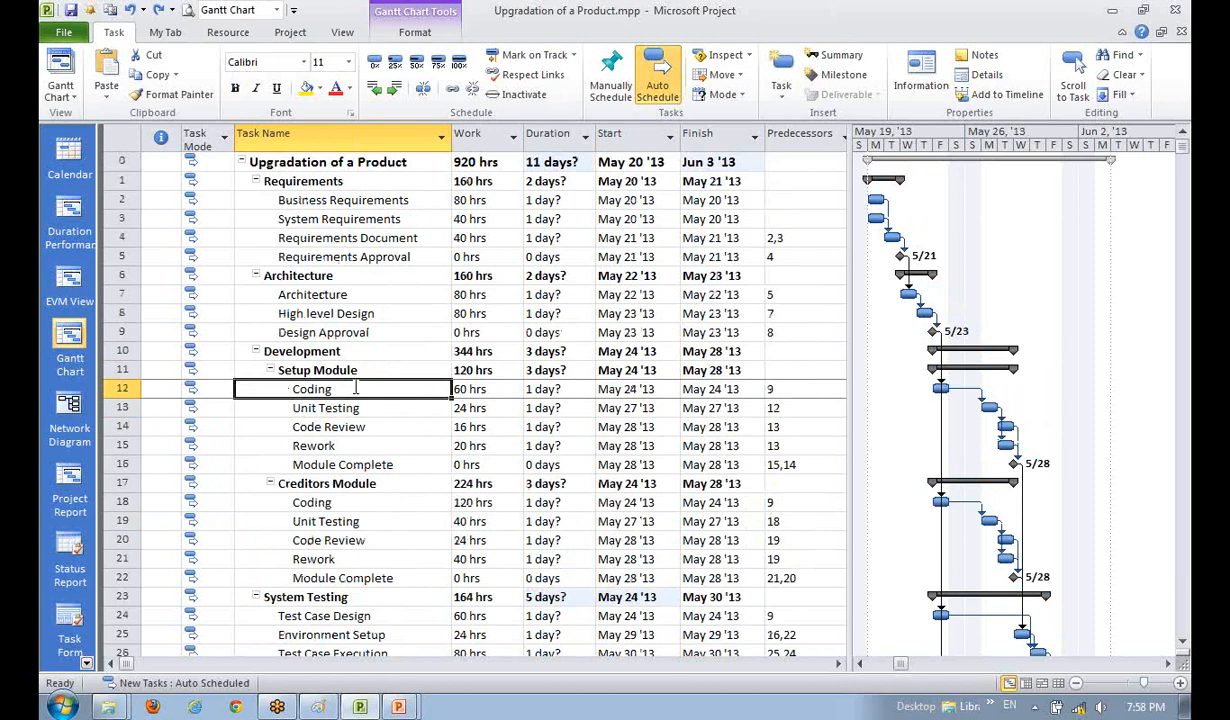
pyautogui.click(367, 428)
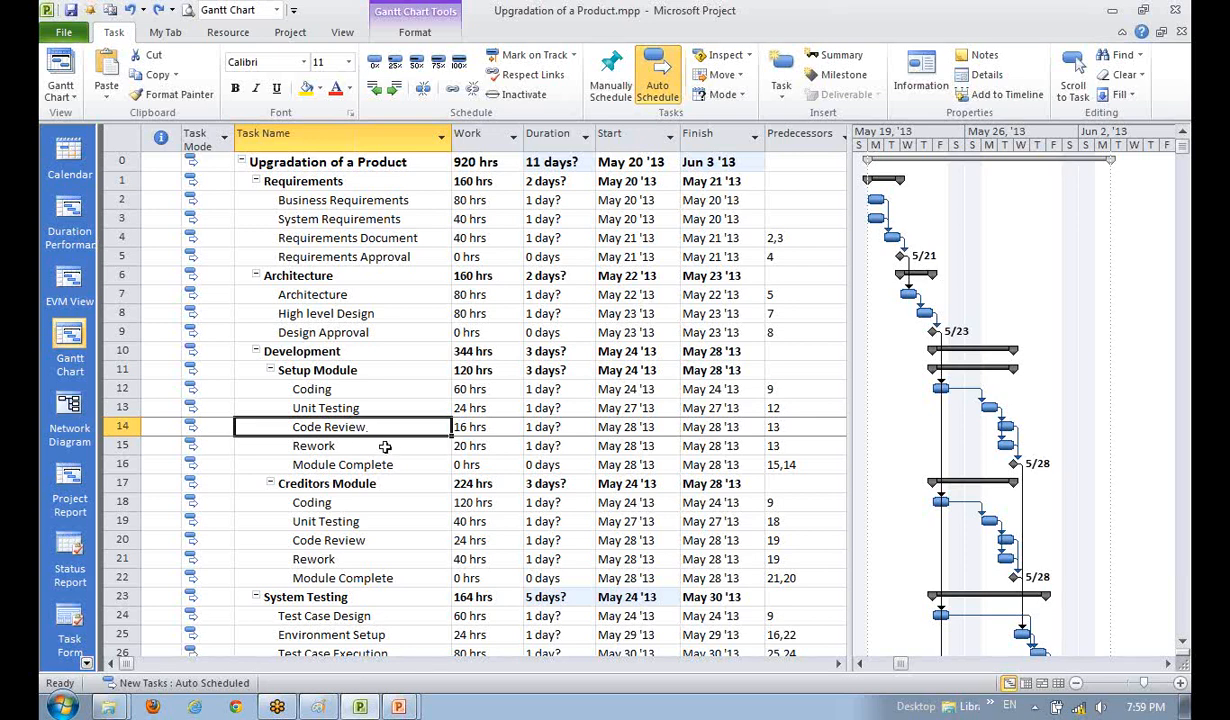
pyautogui.click(322, 389)
pyautogui.scroll(-3, 332, 490)
pyautogui.scroll(3, 332, 493)
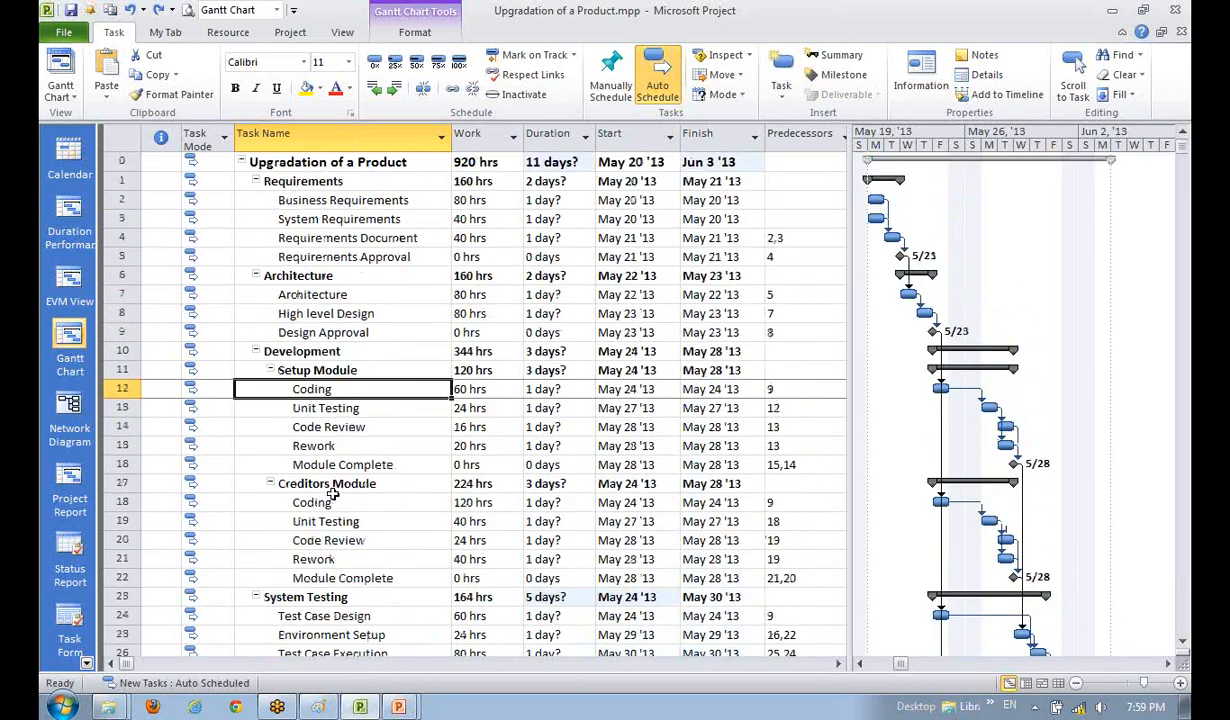
pyautogui.click(321, 330)
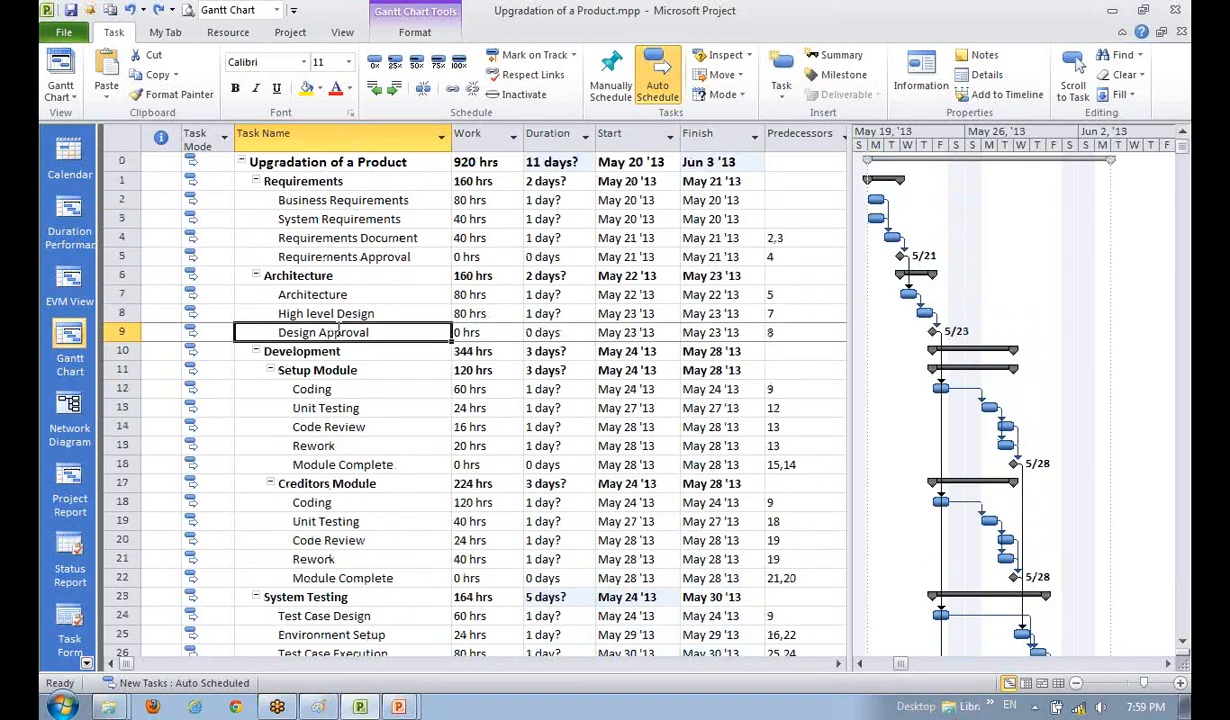
pyautogui.click(327, 441)
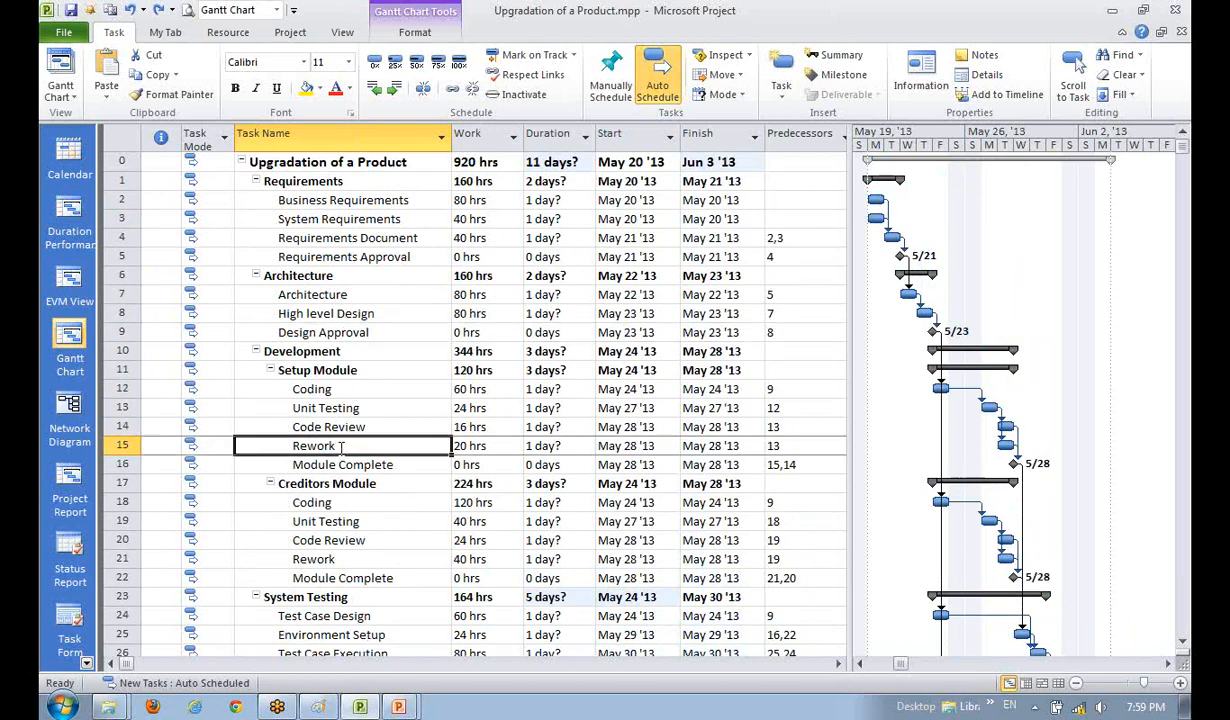
pyautogui.click(368, 364)
pyautogui.click(363, 314)
pyautogui.click(351, 254)
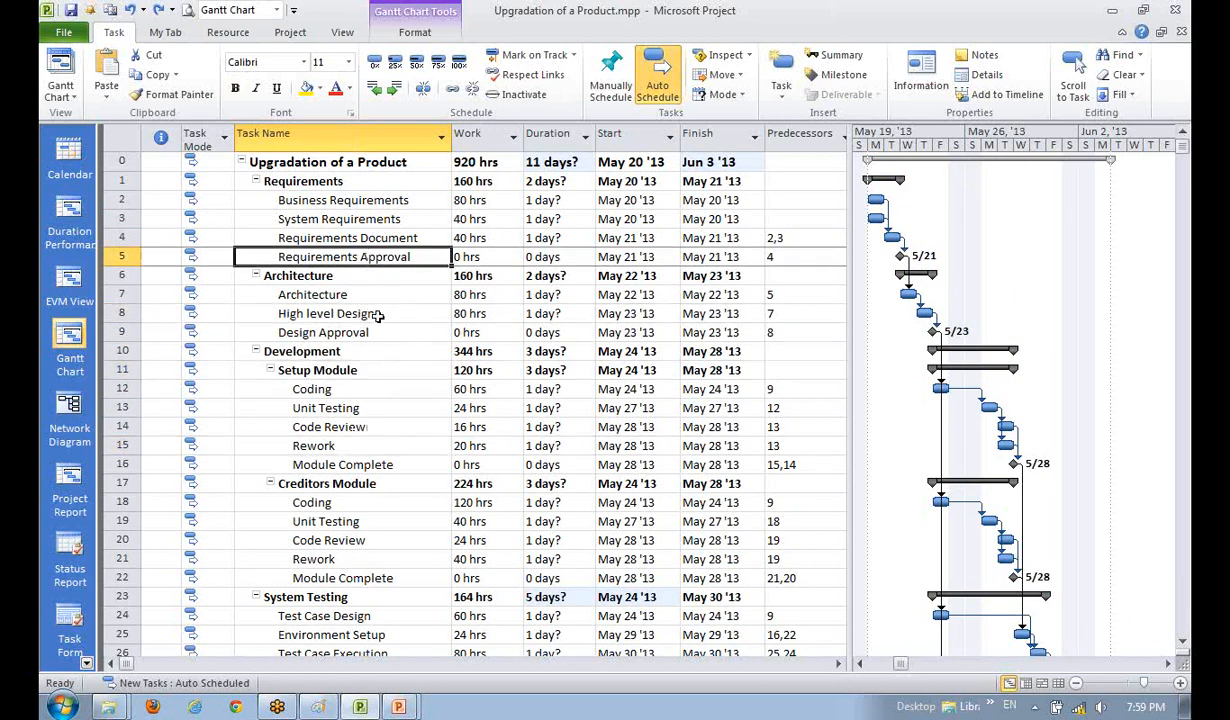
pyautogui.scroll(-5, 365, 500)
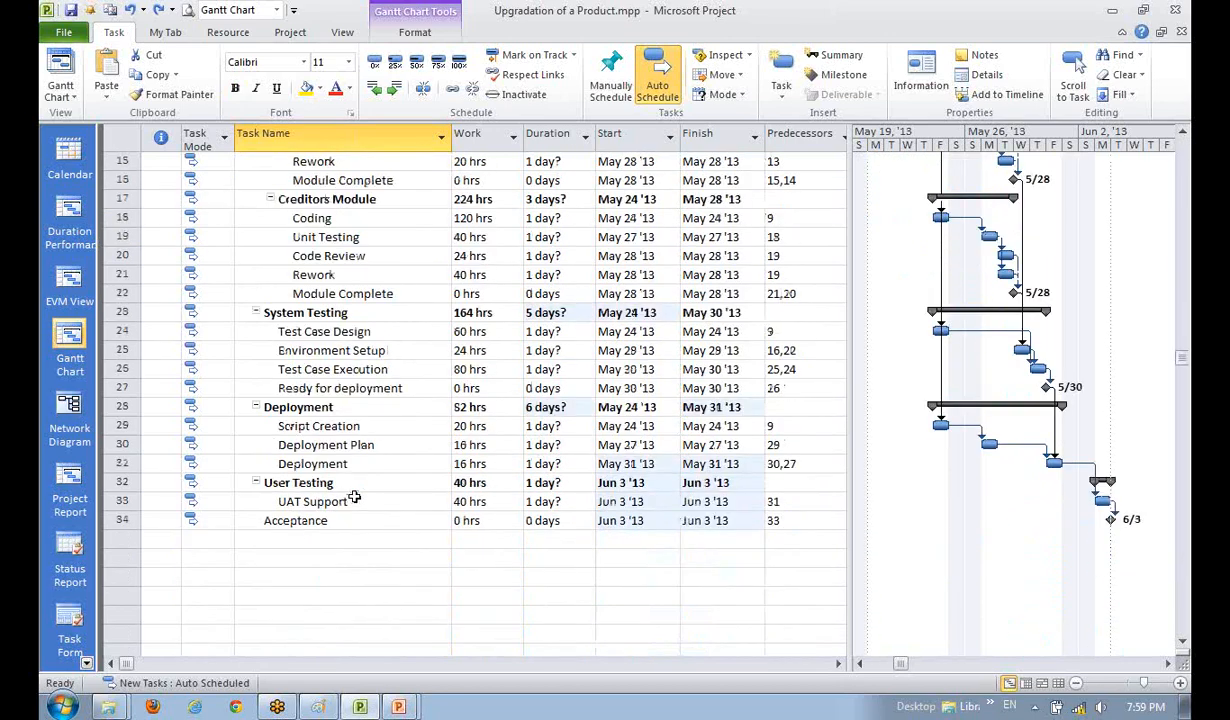
pyautogui.scroll(5, 356, 491)
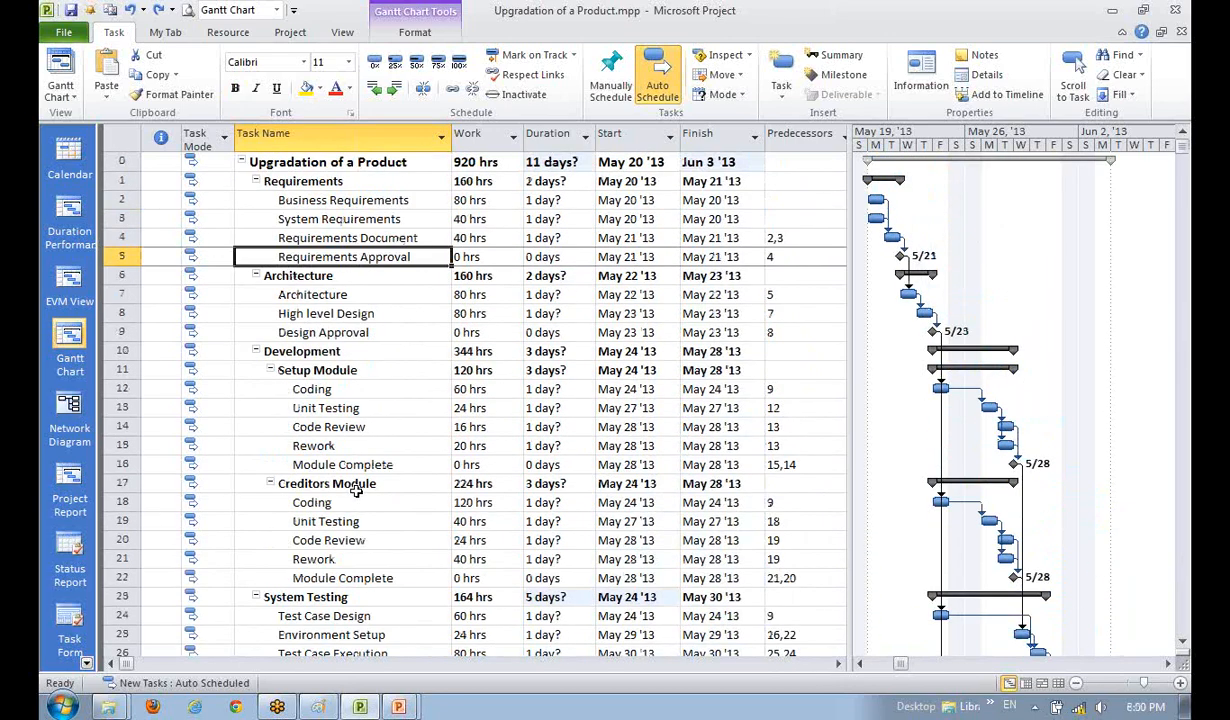
pyautogui.scroll(-1, 370, 498)
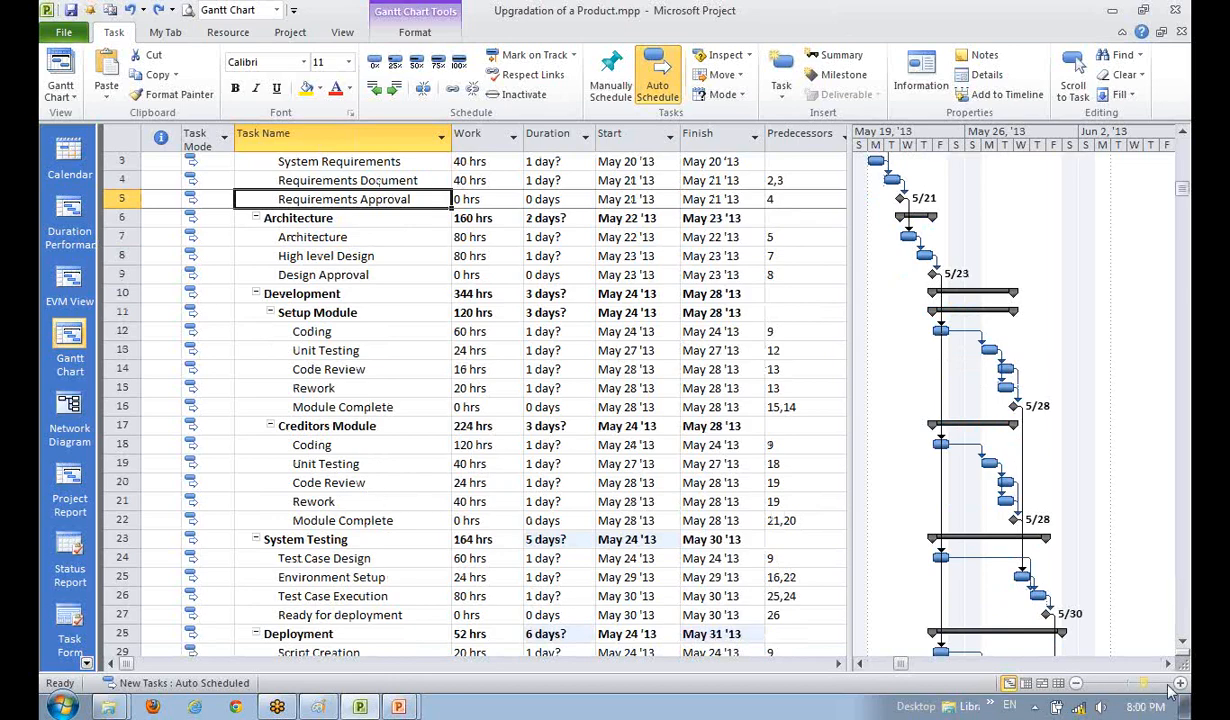
pyautogui.click(1182, 642)
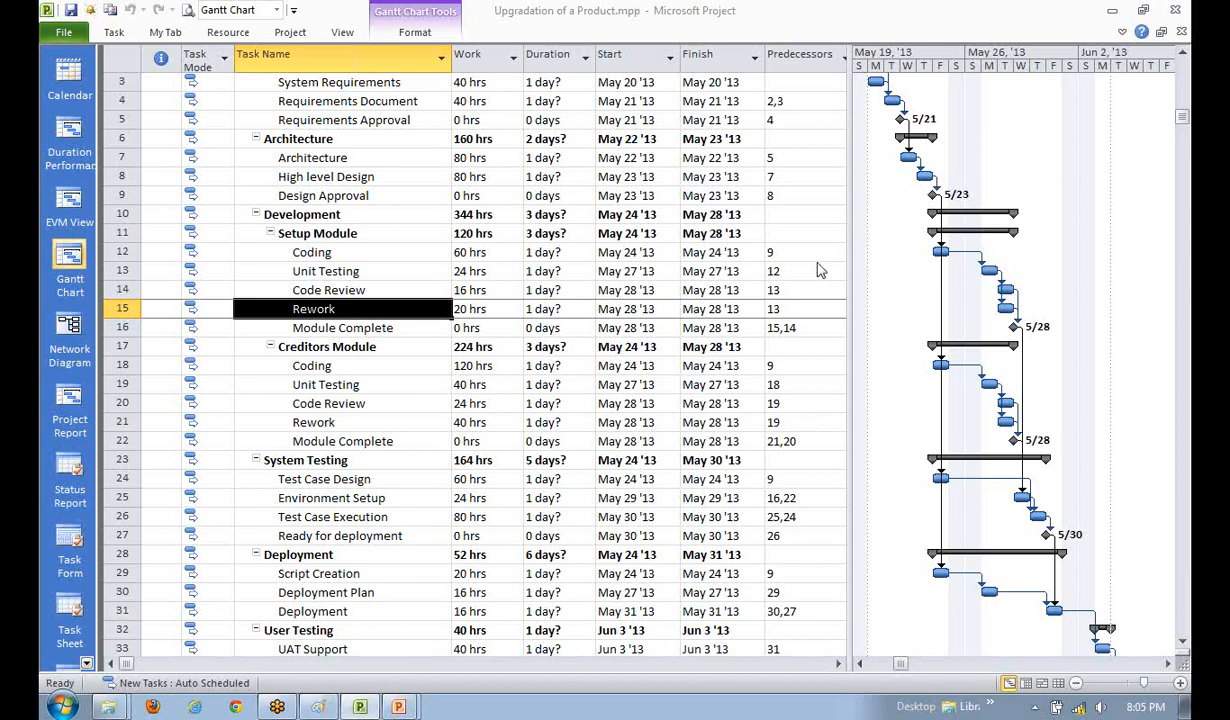
pyautogui.click(324, 360)
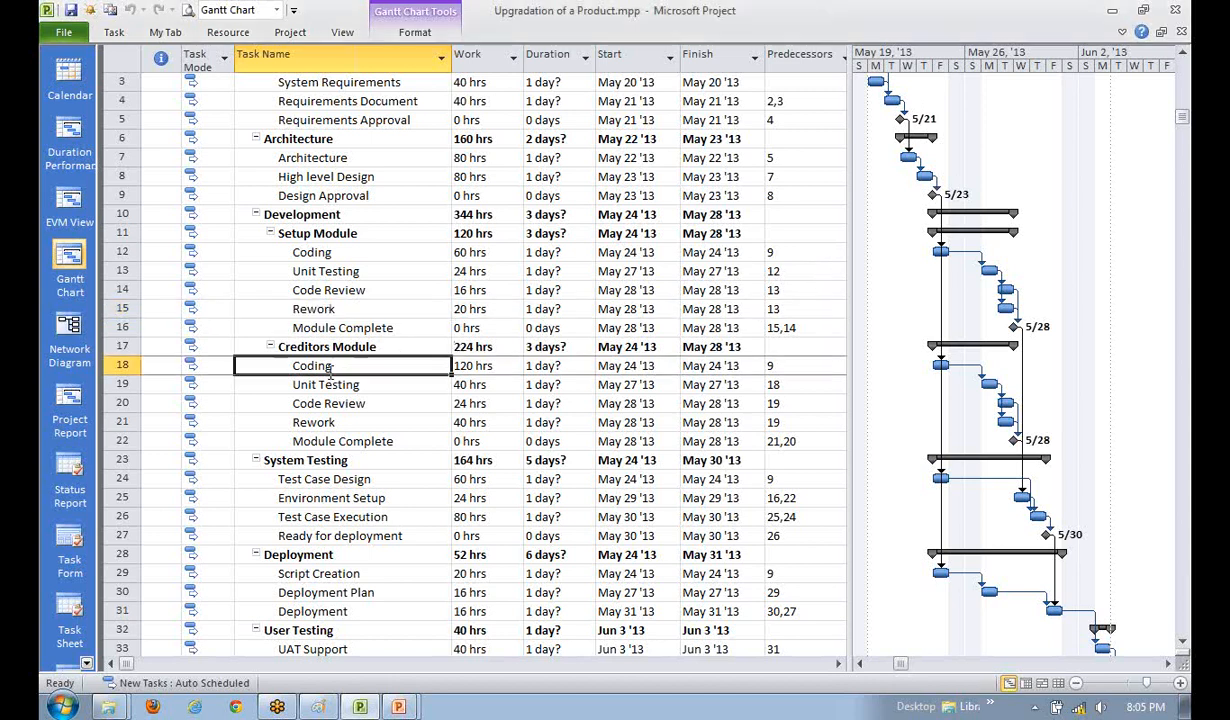
pyautogui.click(333, 288)
pyautogui.click(318, 306)
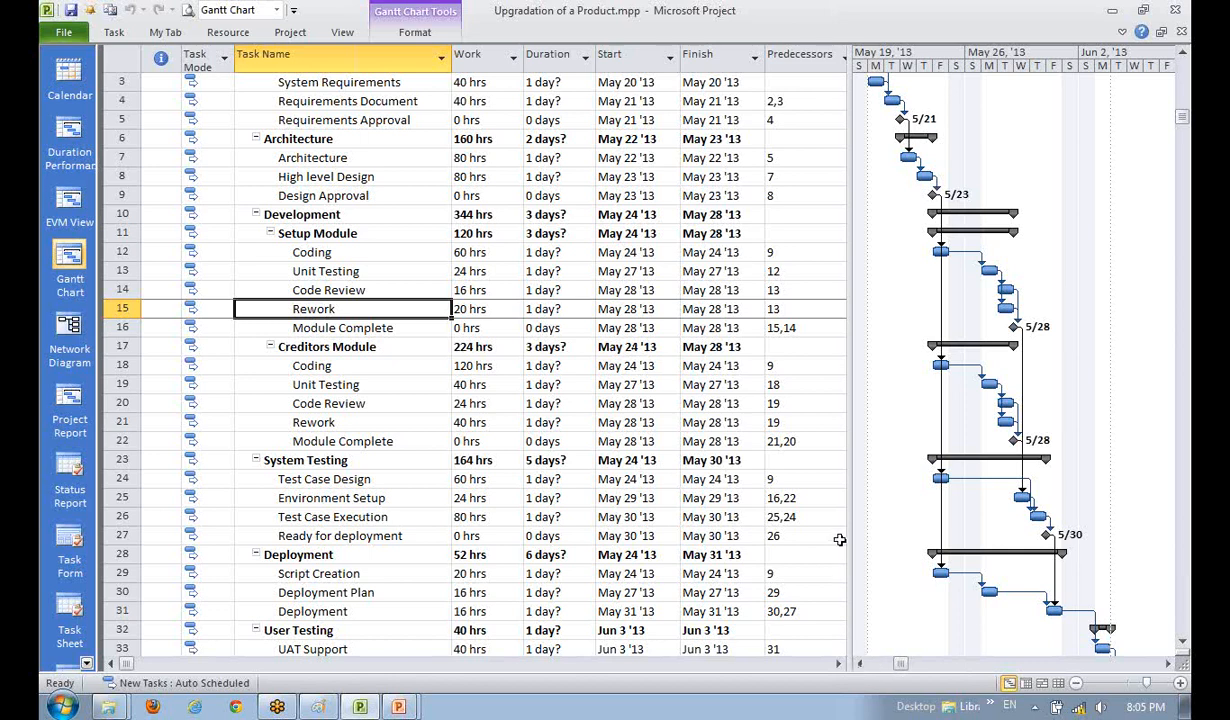
pyautogui.click(304, 269)
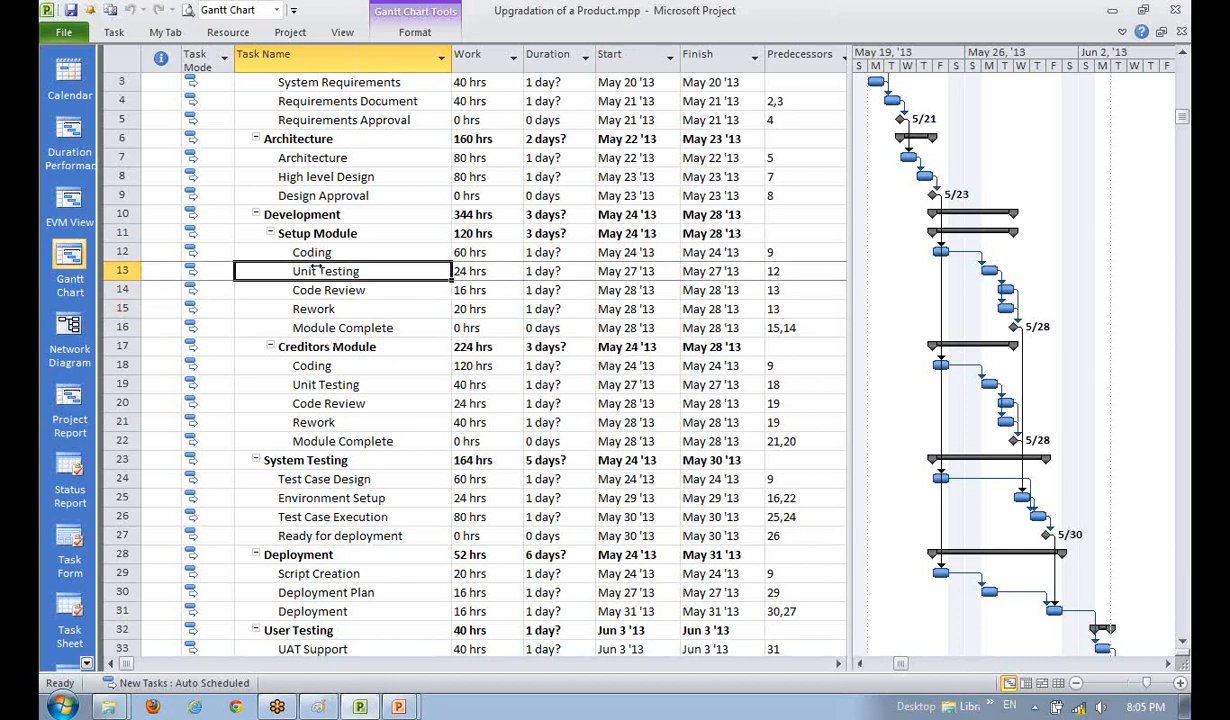
pyautogui.click(303, 252)
pyautogui.click(312, 270)
pyautogui.click(315, 290)
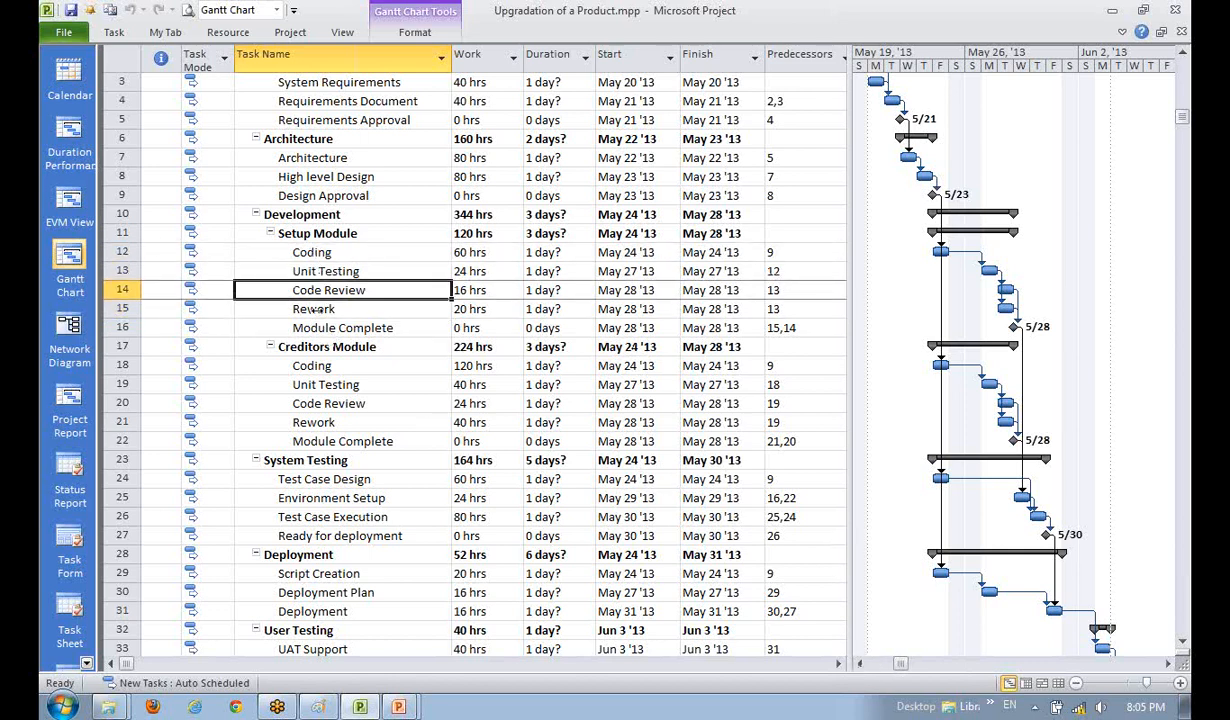
pyautogui.click(318, 309)
pyautogui.click(330, 386)
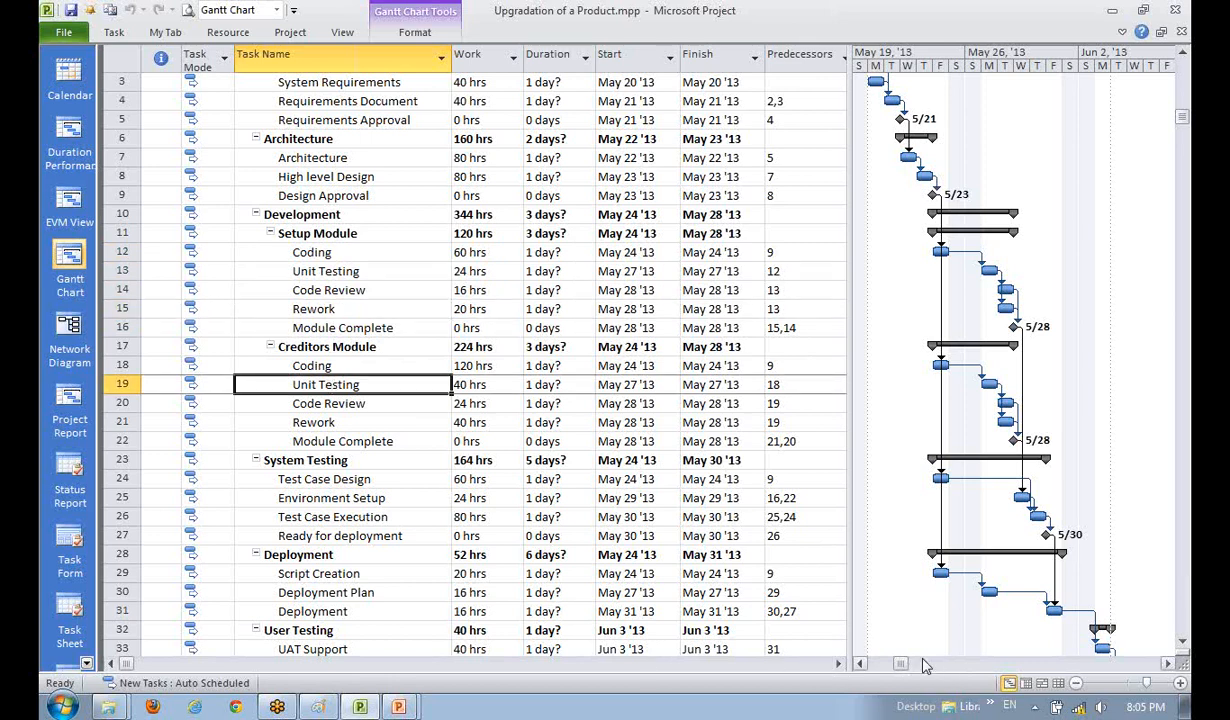
pyautogui.click(304, 458)
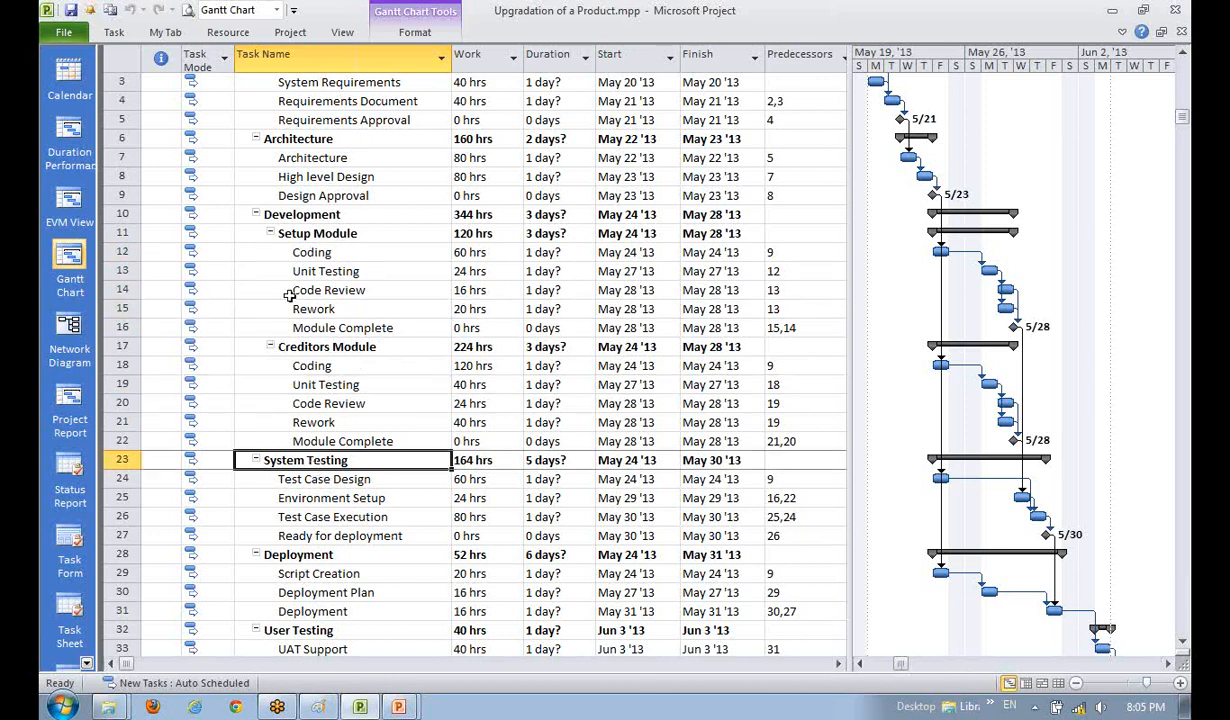
pyautogui.click(320, 271)
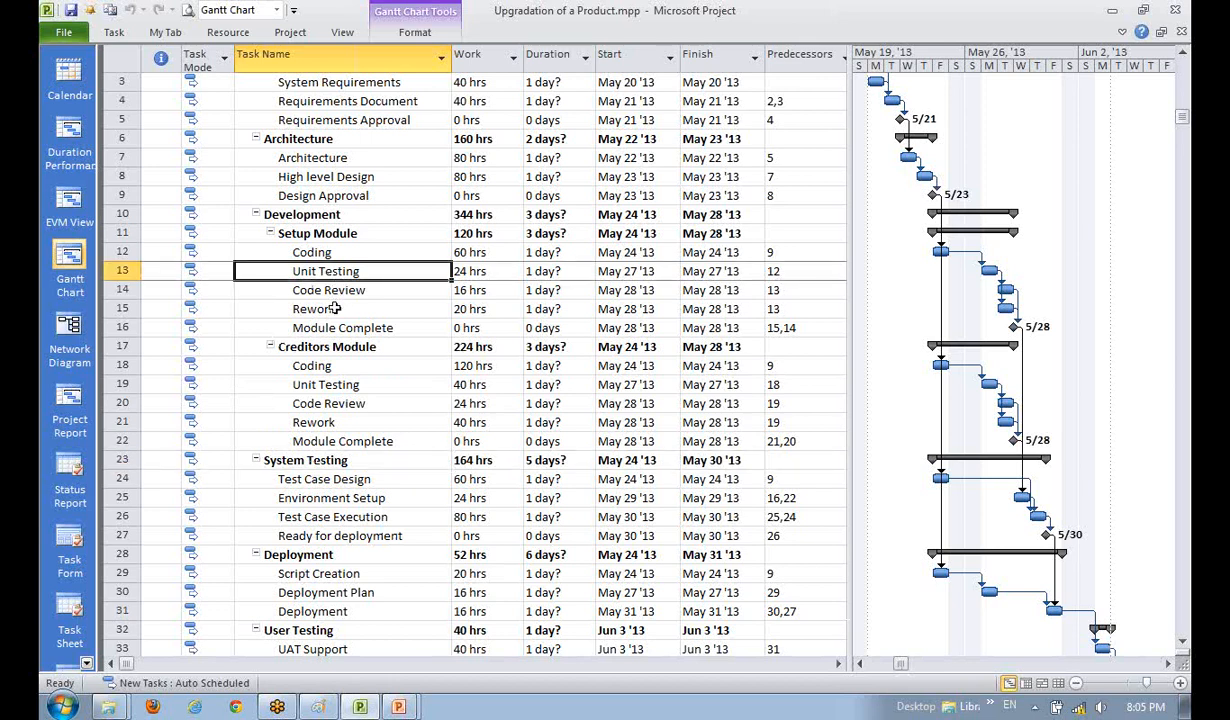
pyautogui.click(322, 307)
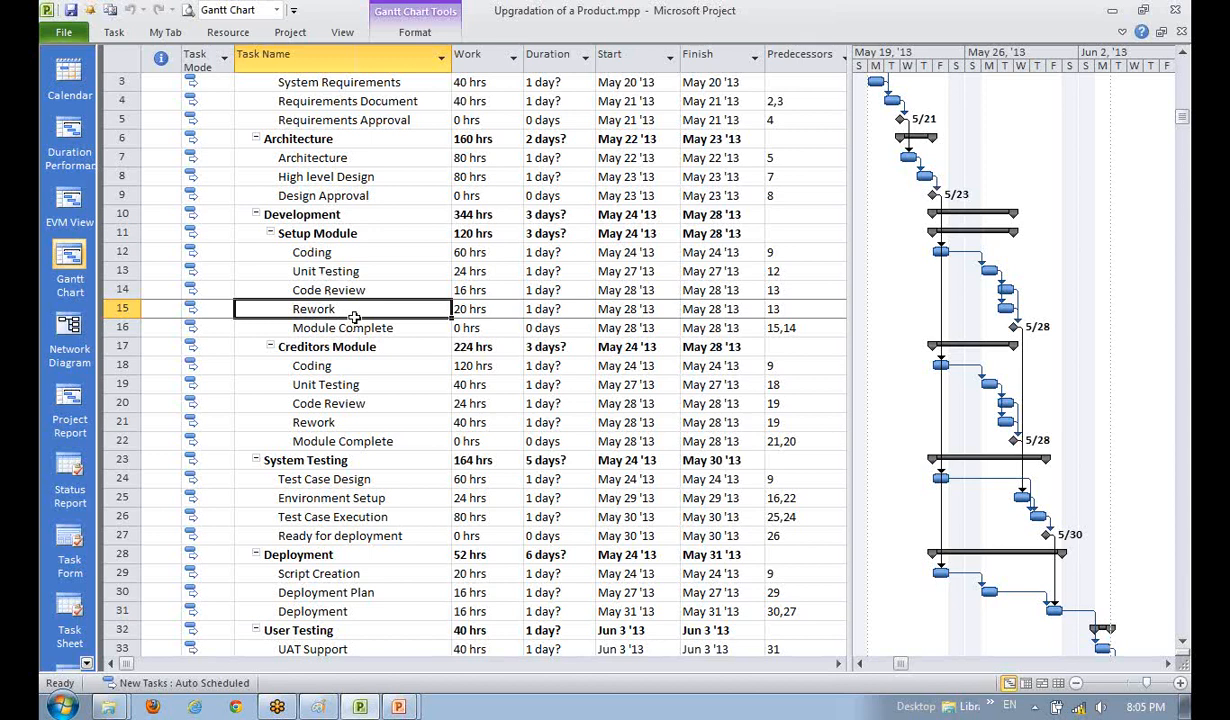
pyautogui.scroll(1, 354, 317)
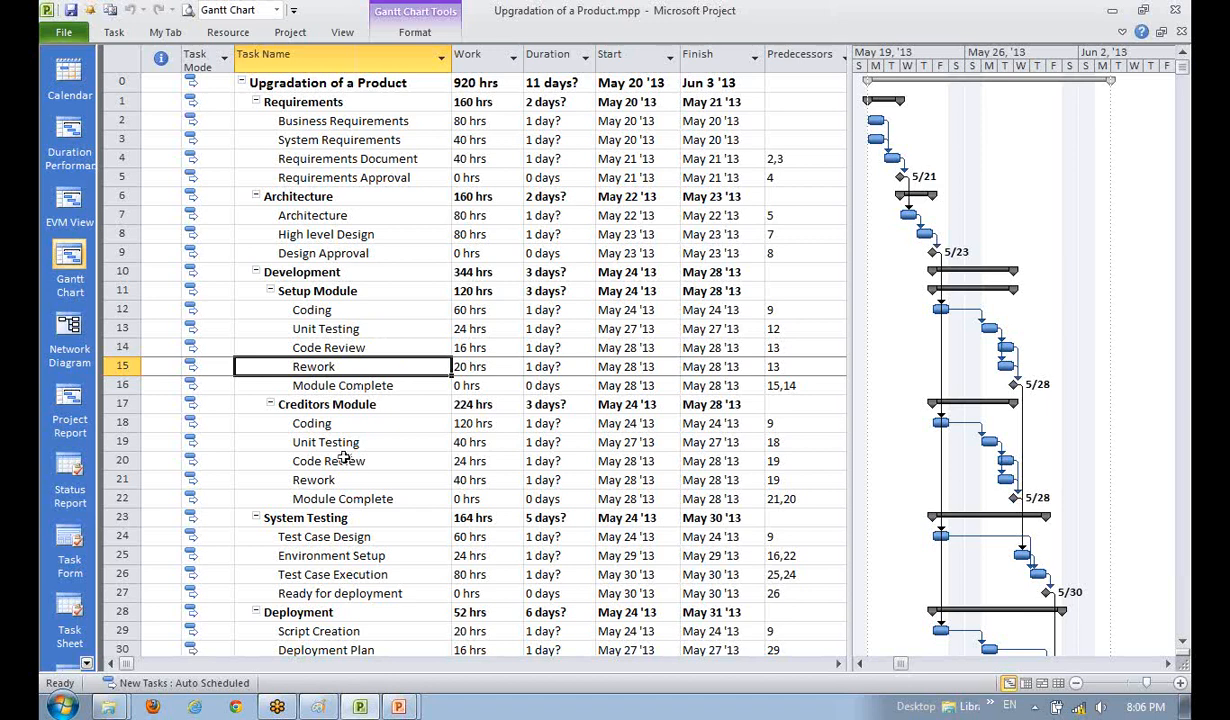
pyautogui.scroll(-1, 344, 458)
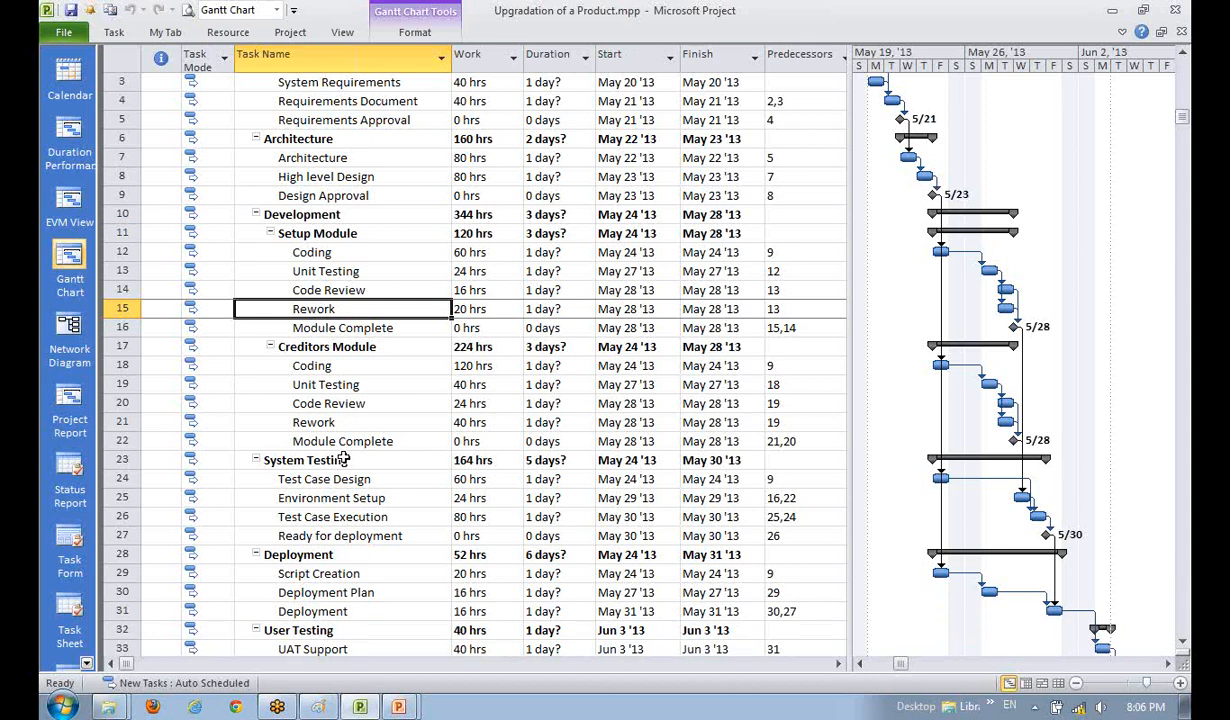
pyautogui.scroll(-1, 343, 458)
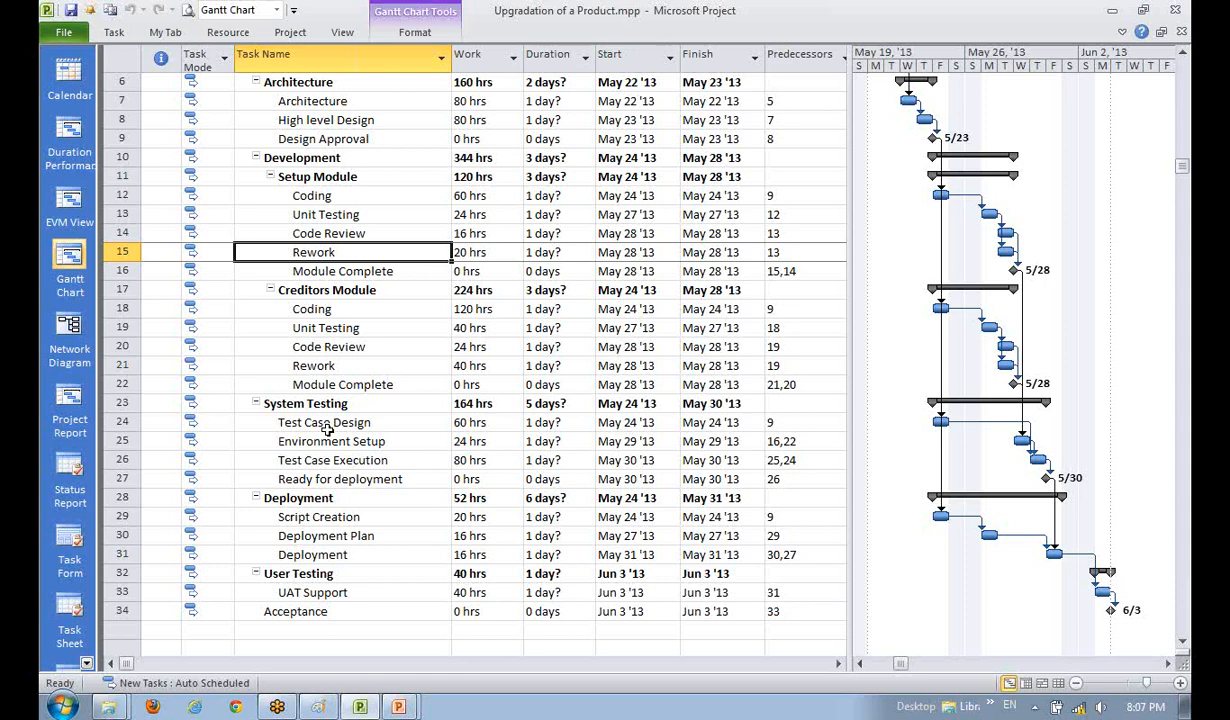
pyautogui.click(326, 424)
pyautogui.click(325, 441)
pyautogui.click(320, 498)
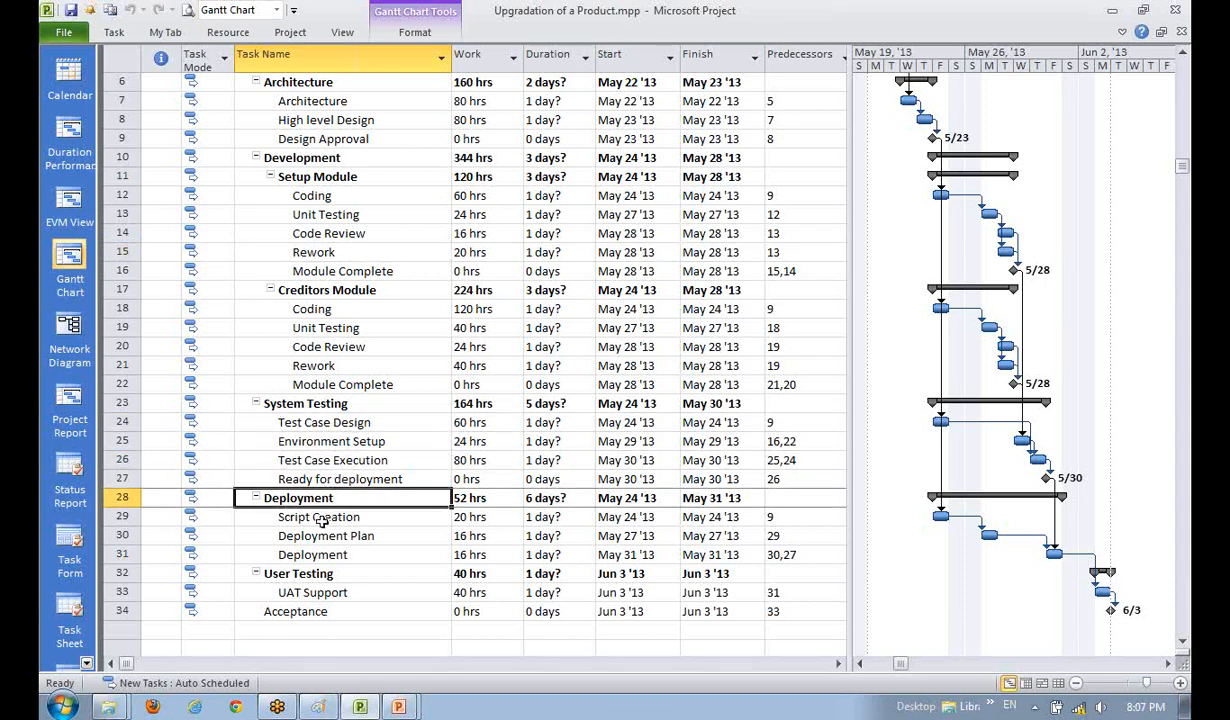
pyautogui.click(322, 518)
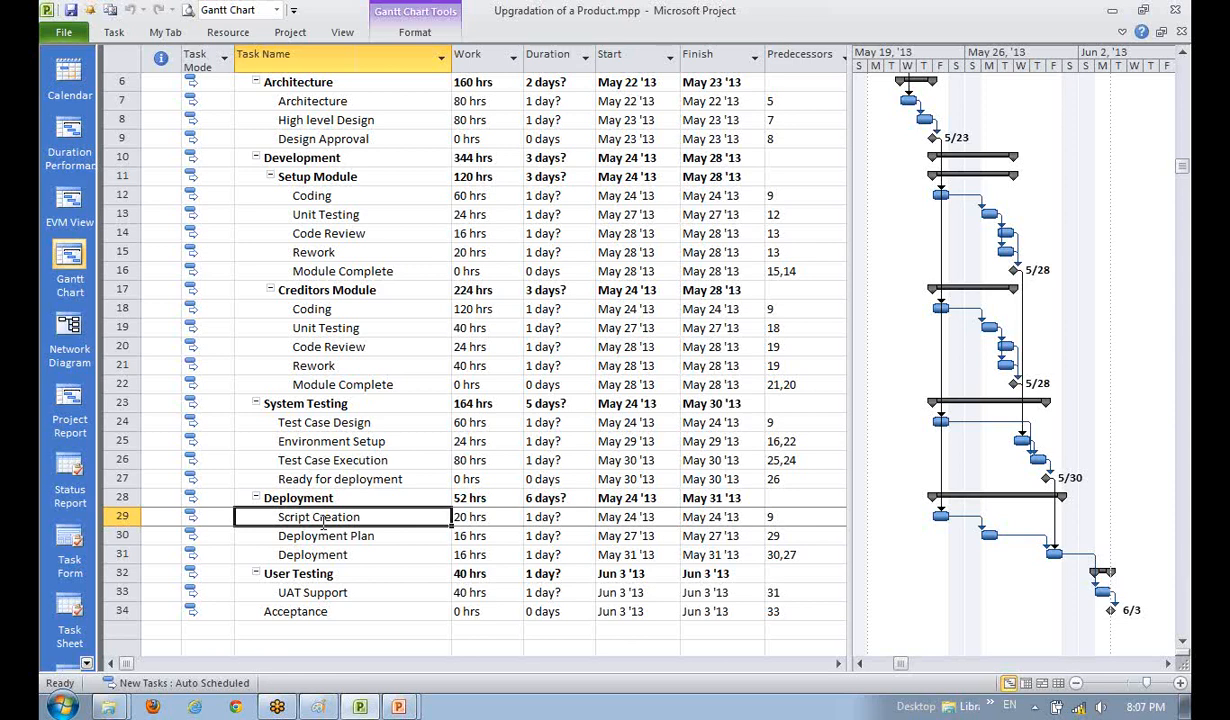
pyautogui.click(281, 416)
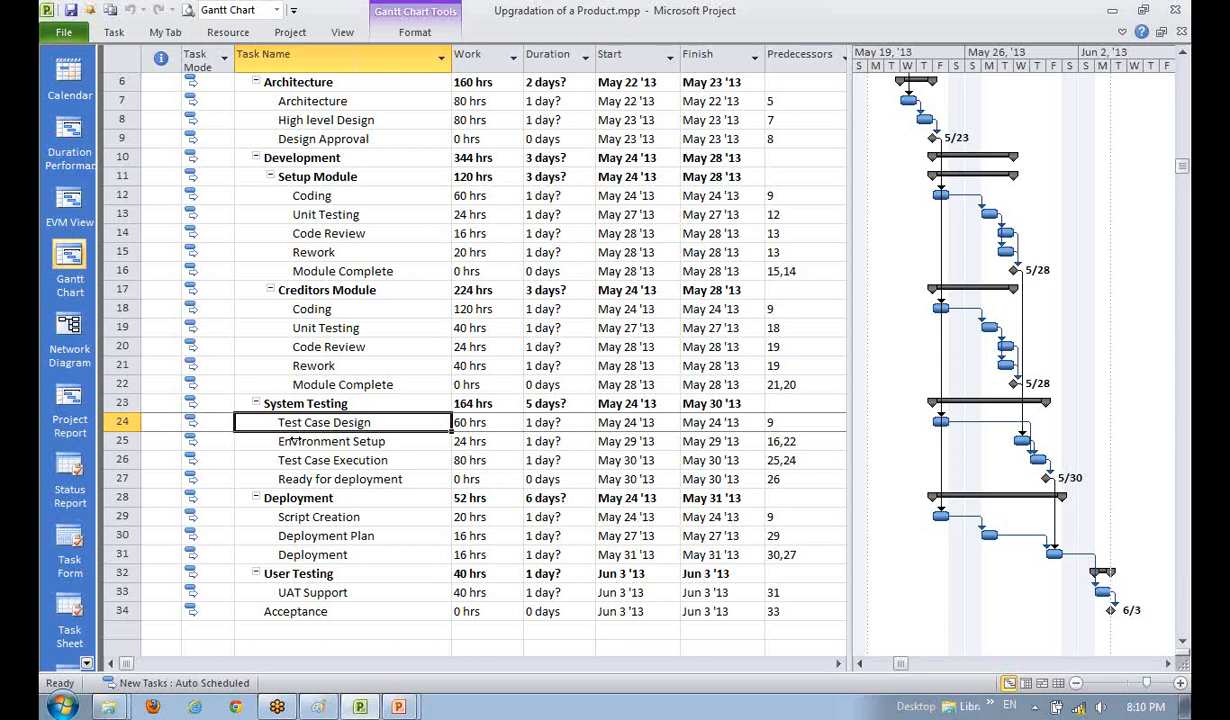
# - Link Creditors Module Coding (row 18) to Test Case Design (row 24), giving predecessors 9 and 18
pyautogui.click(296, 196)
pyautogui.click(305, 306)
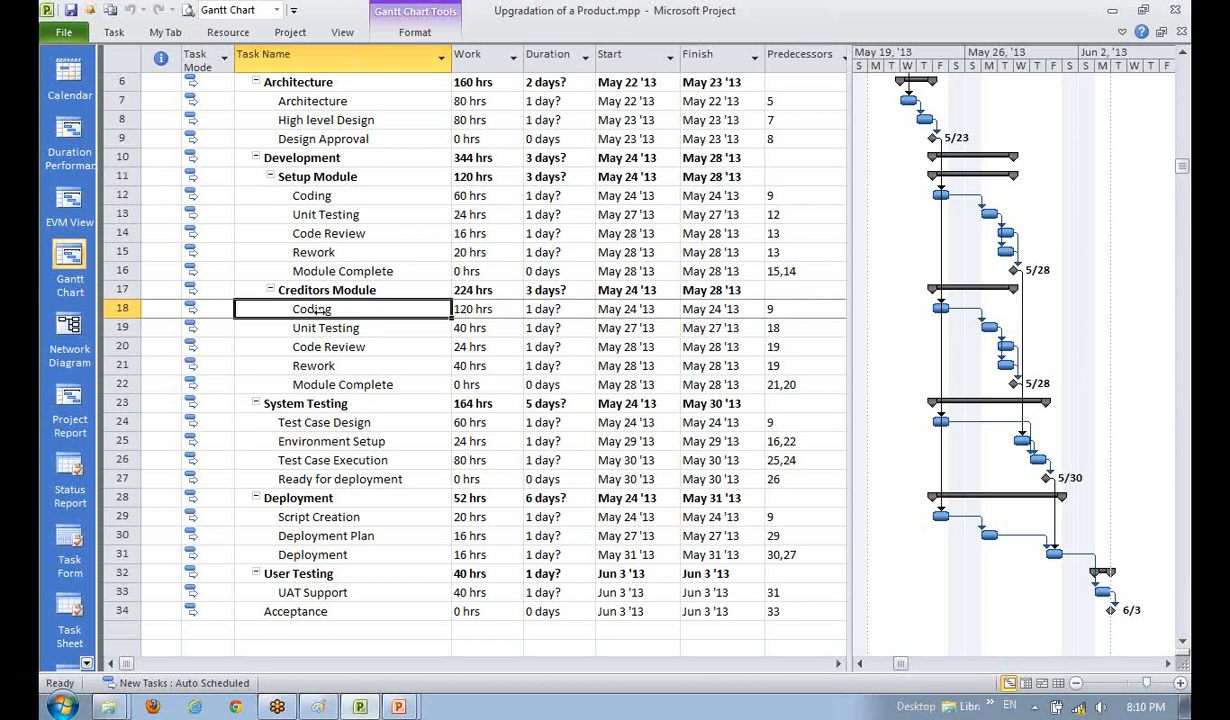
pyautogui.click(325, 479)
pyautogui.click(334, 309)
pyautogui.keyDown('ctrl'); pyautogui.click(325, 422); pyautogui.keyUp('ctrl')
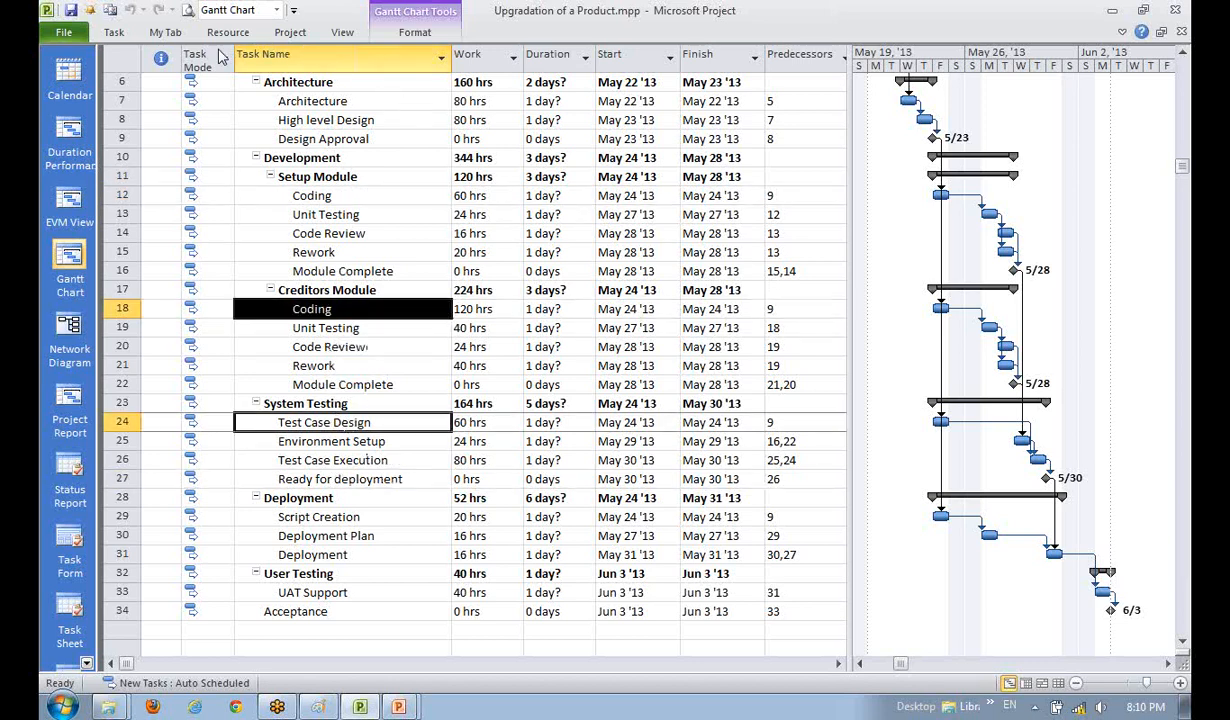
pyautogui.doubleClick(113, 33)
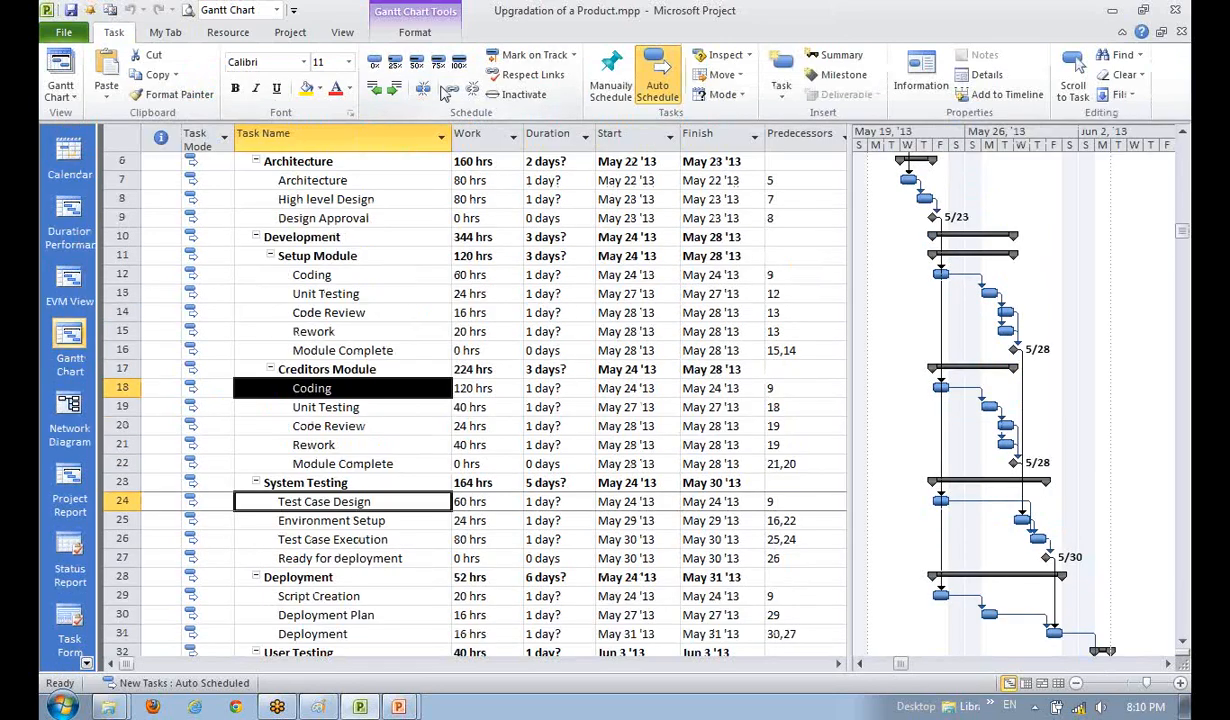
pyautogui.click(426, 88)
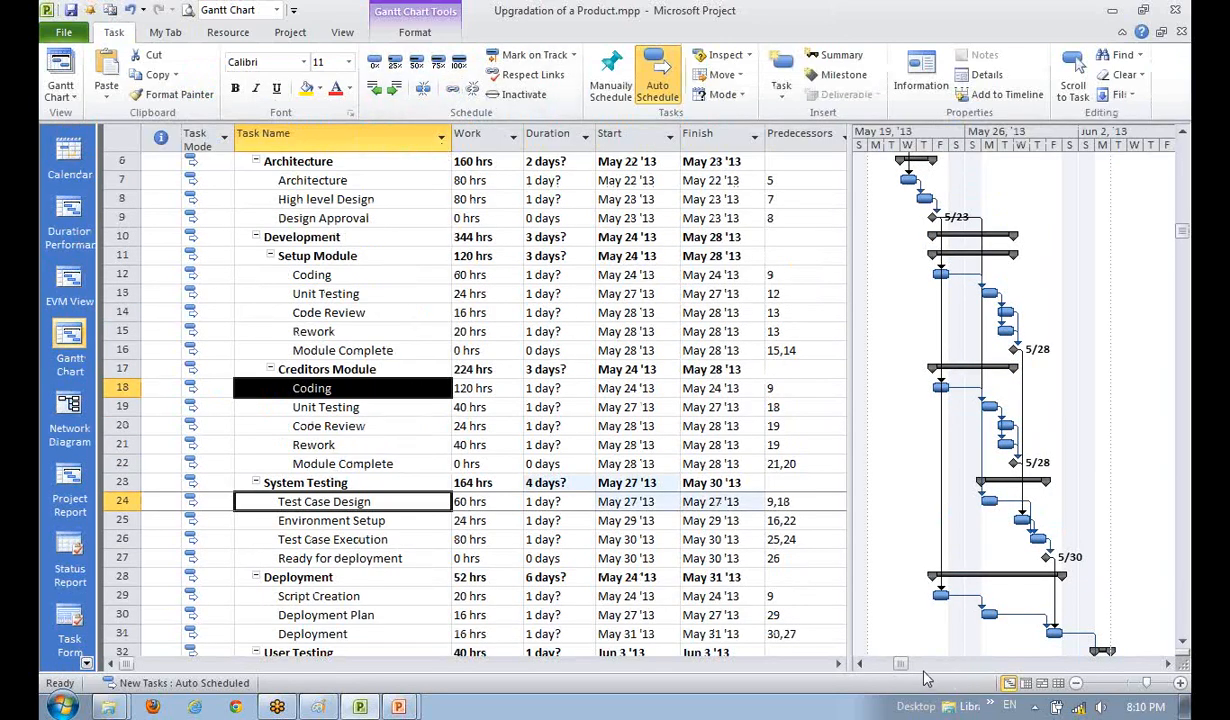
pyautogui.click(930, 86)
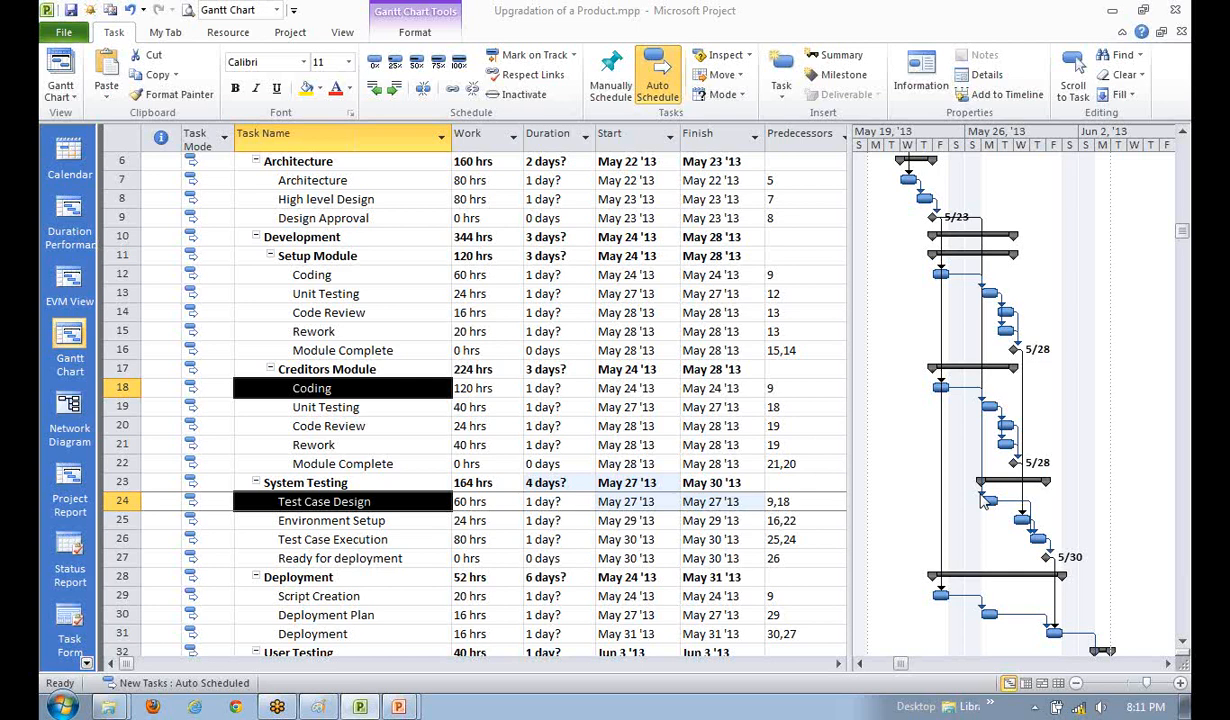
pyautogui.click(326, 553)
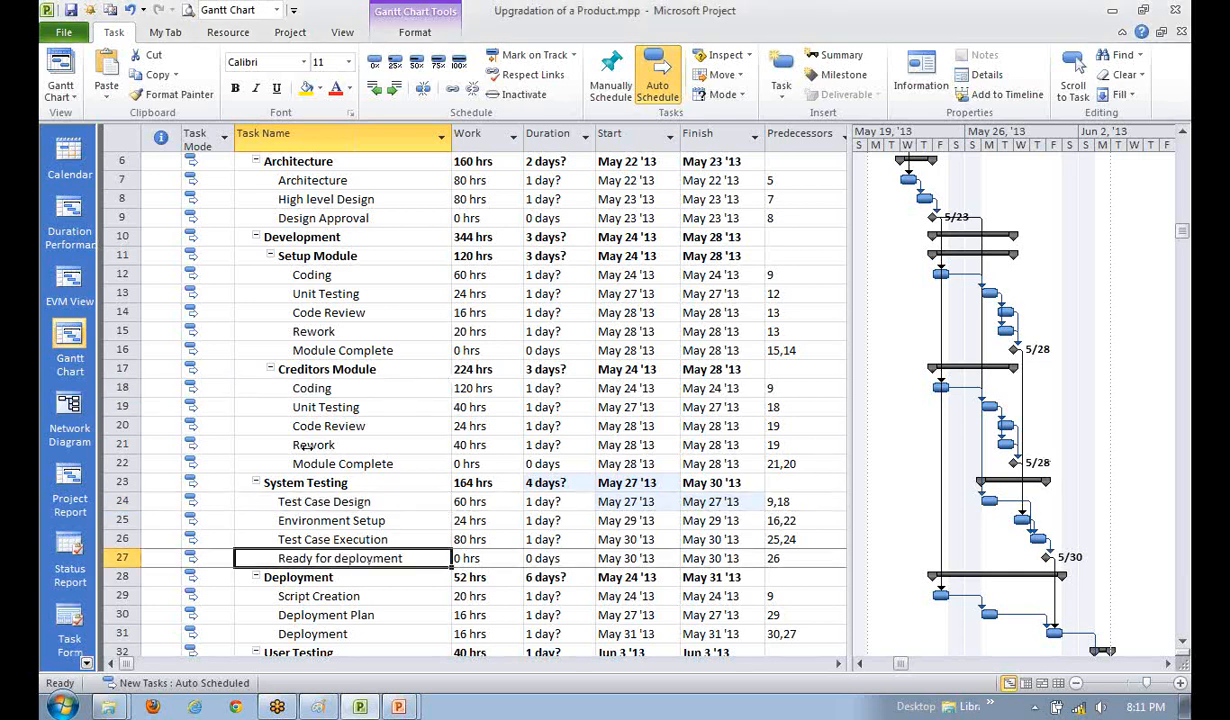
pyautogui.click(327, 390)
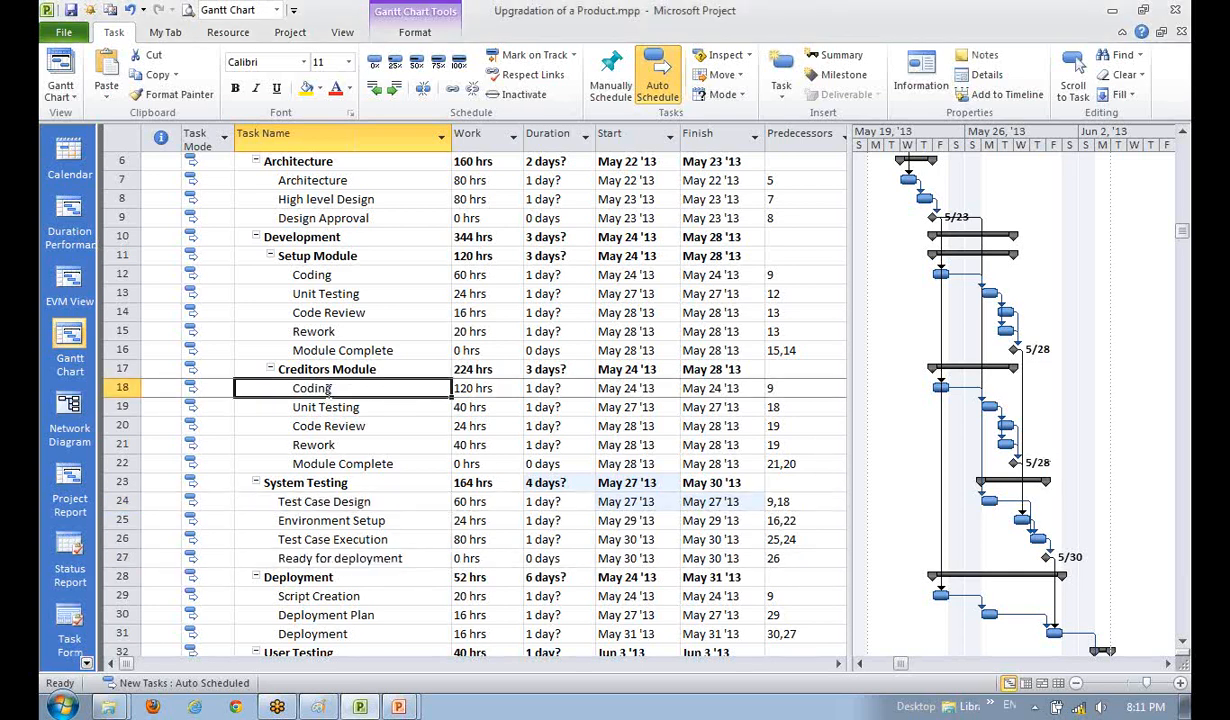
pyautogui.click(325, 496)
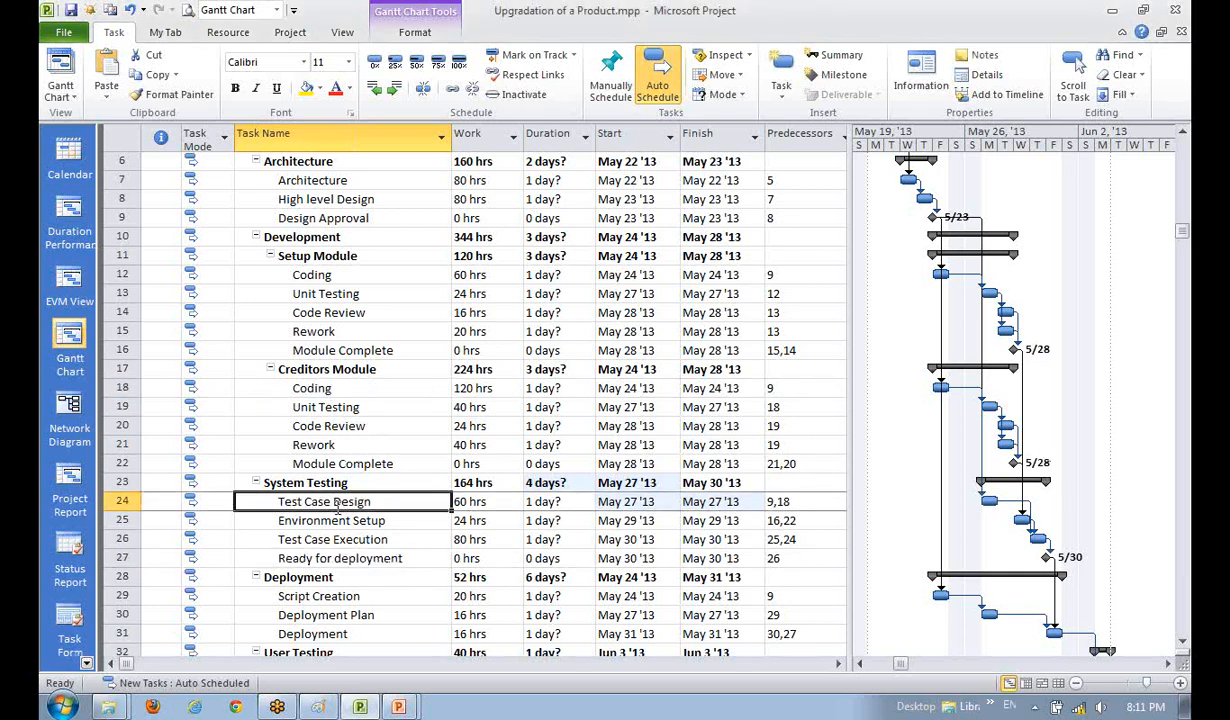
pyautogui.click(348, 388)
pyautogui.keyDown('ctrl'); pyautogui.click(362, 500); pyautogui.keyUp('ctrl')
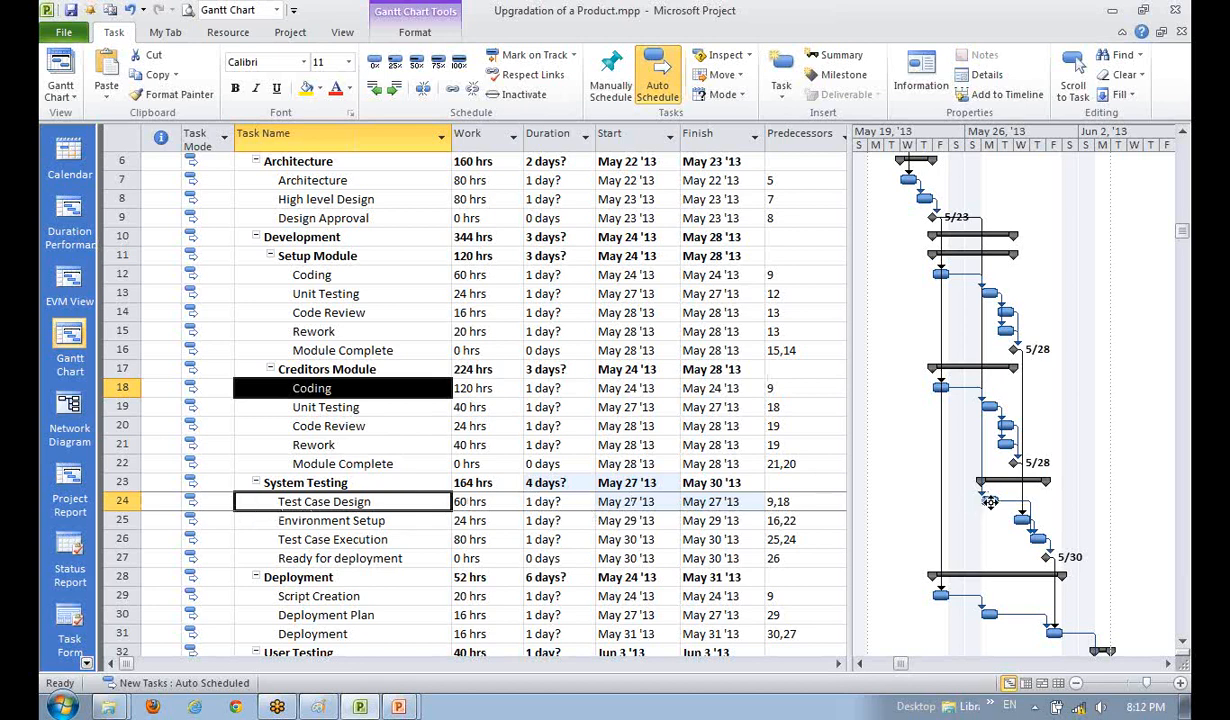
pyautogui.moveTo(989, 500)
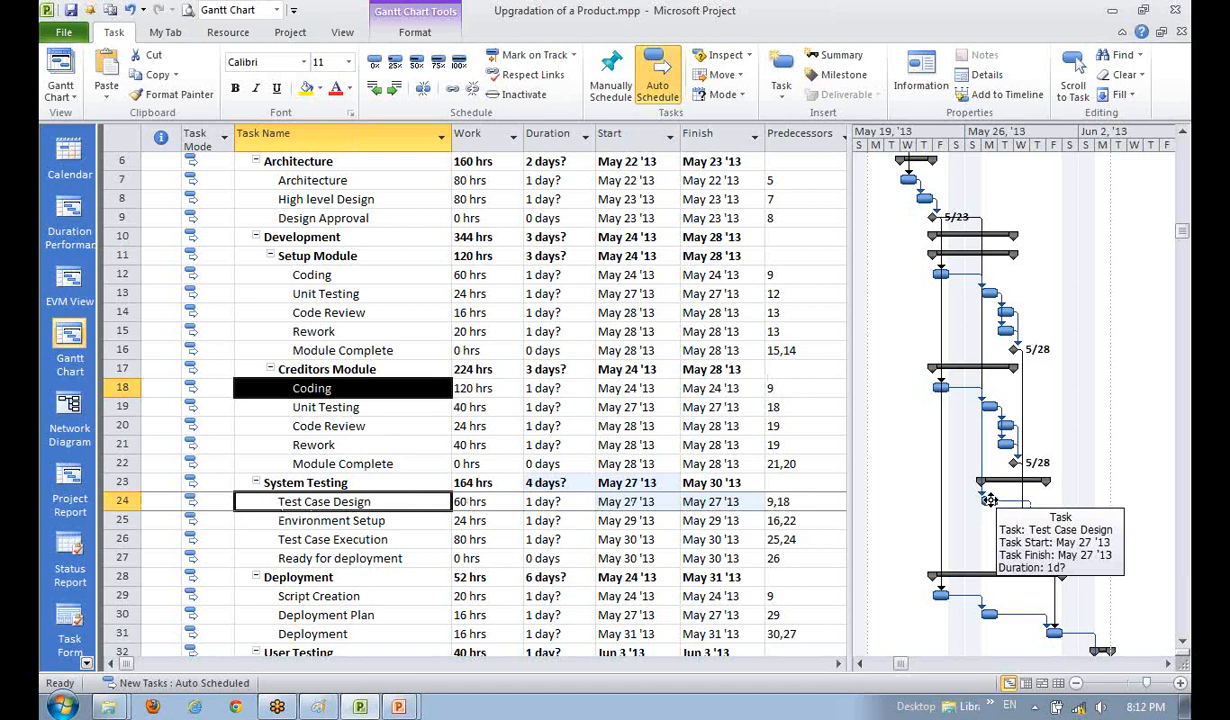
pyautogui.click(392, 597)
pyautogui.click(355, 503)
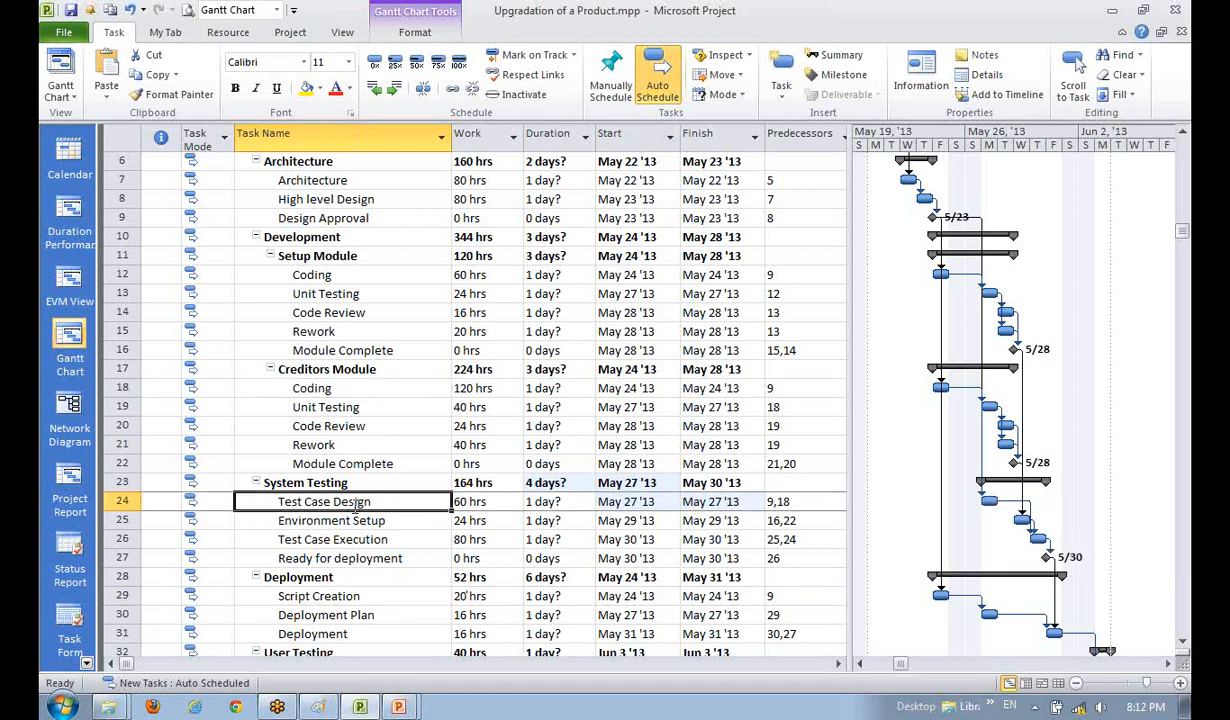
pyautogui.click(320, 369)
pyautogui.click(312, 388)
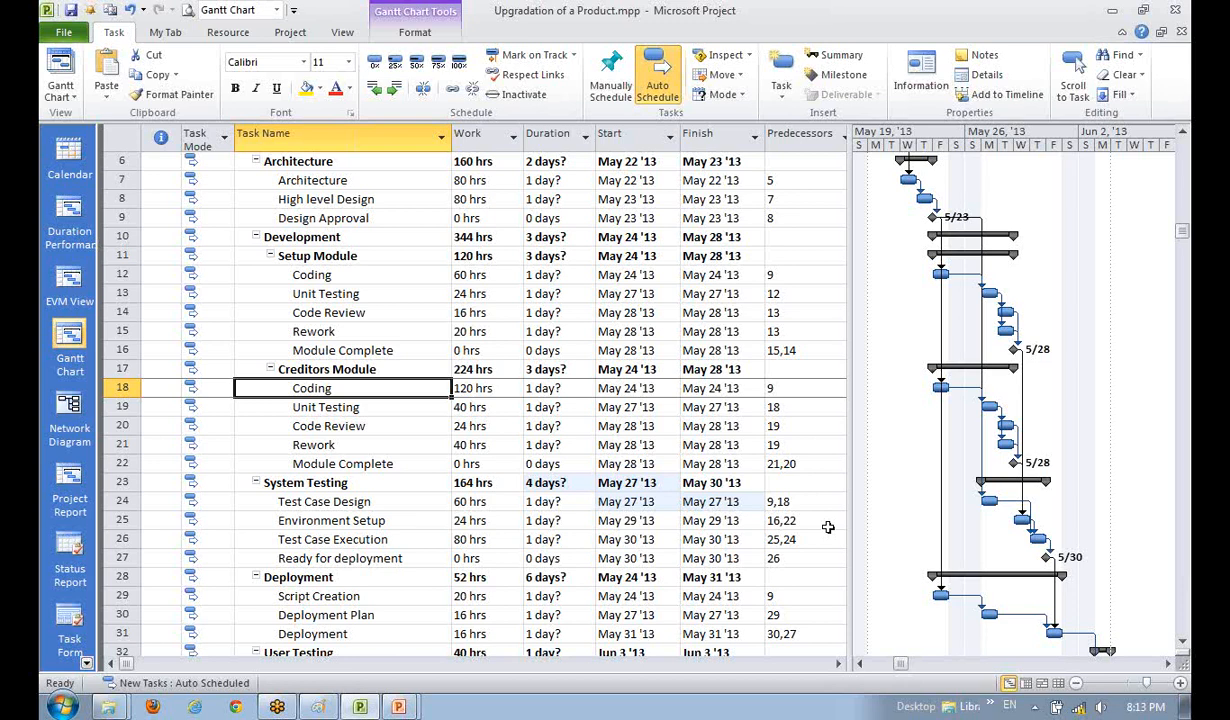
pyautogui.click(397, 427)
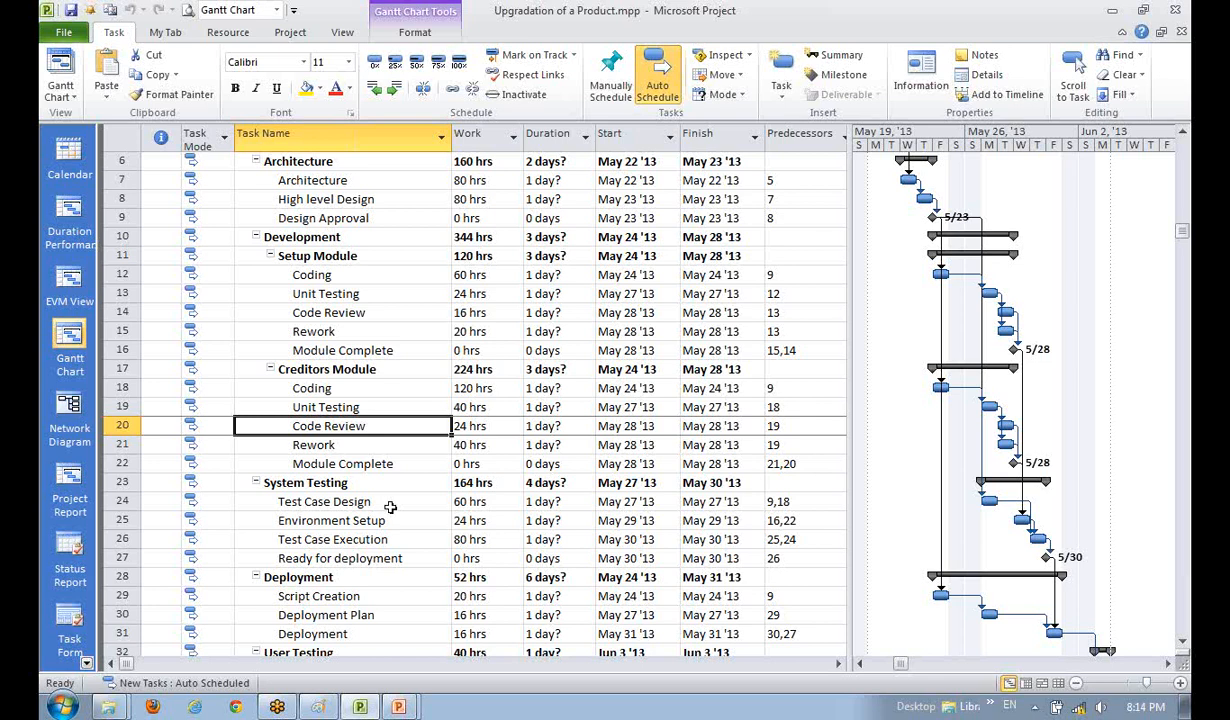
pyautogui.click(338, 577)
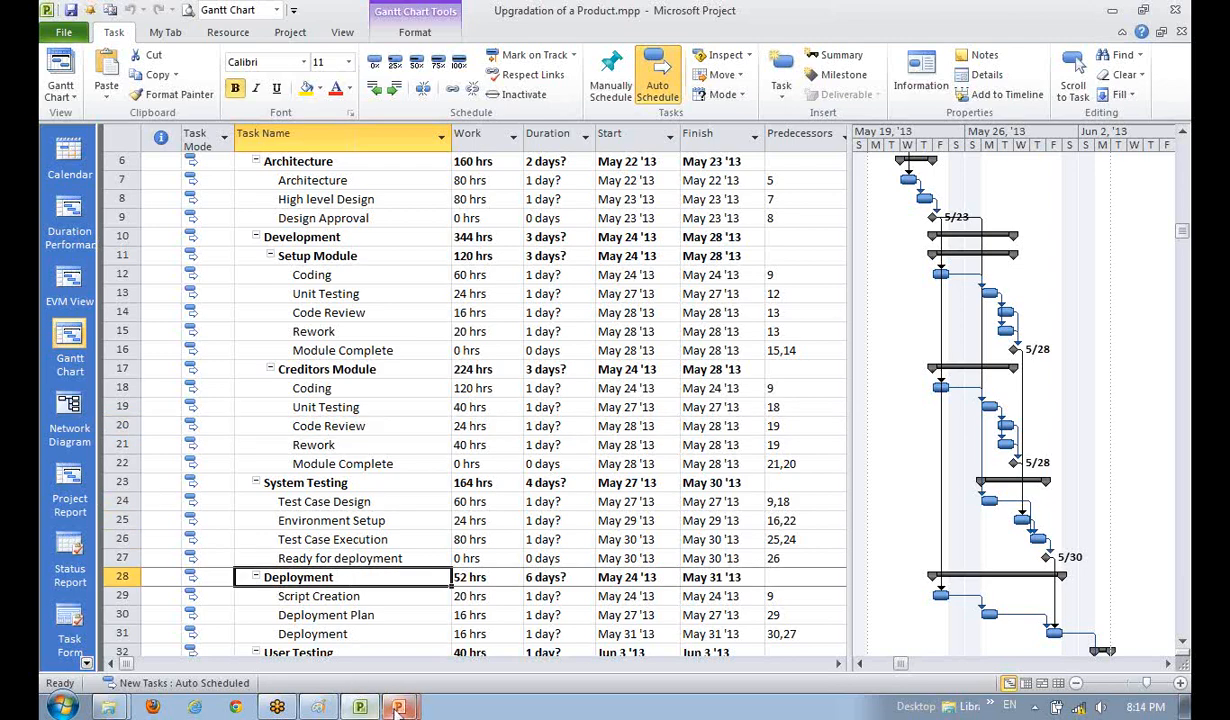